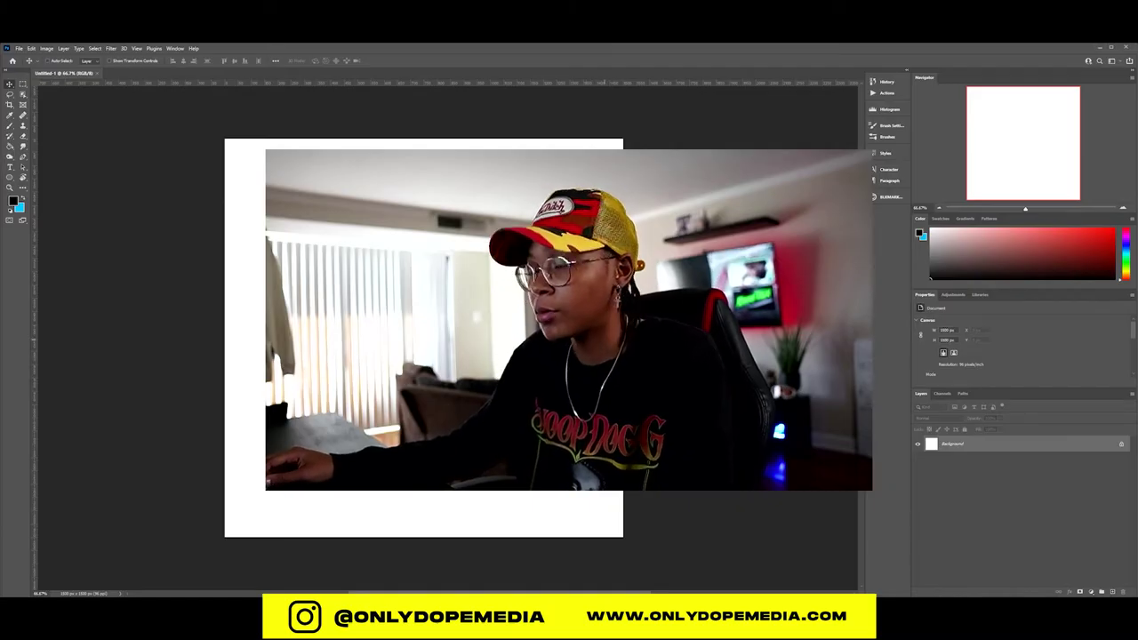
Step: Fill the white canvas with black, then return to the Move tool
{"action": "key", "text": "g"}
{"action": "key", "text": "alt+BackSpace"}
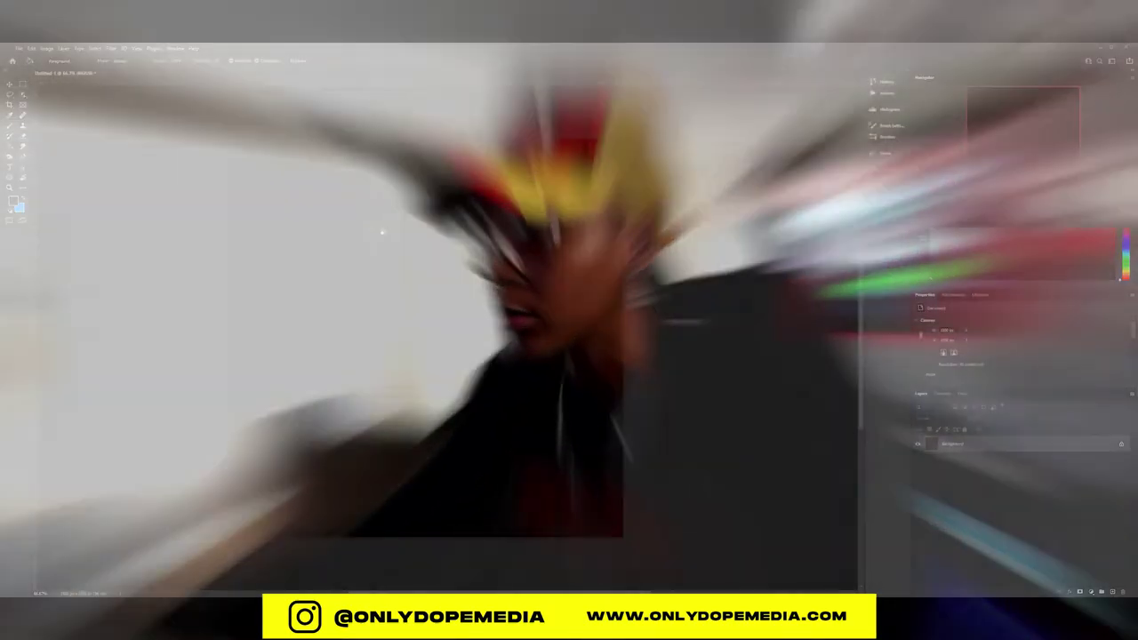
{"action": "key", "text": "v"}
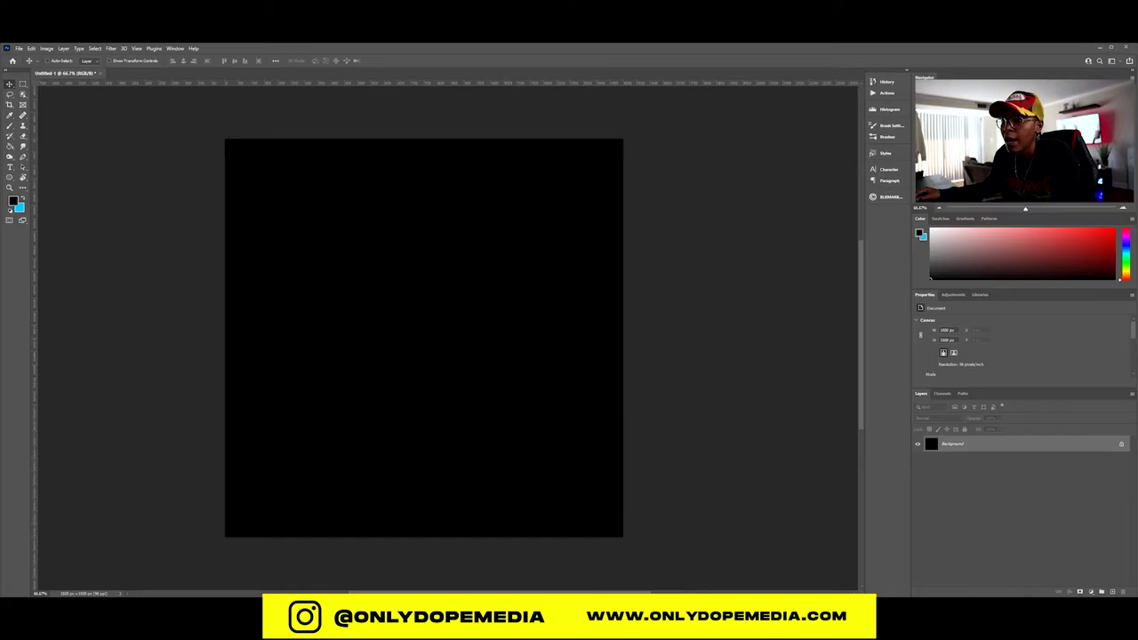
{"action": "key", "text": "alt+Tab"}
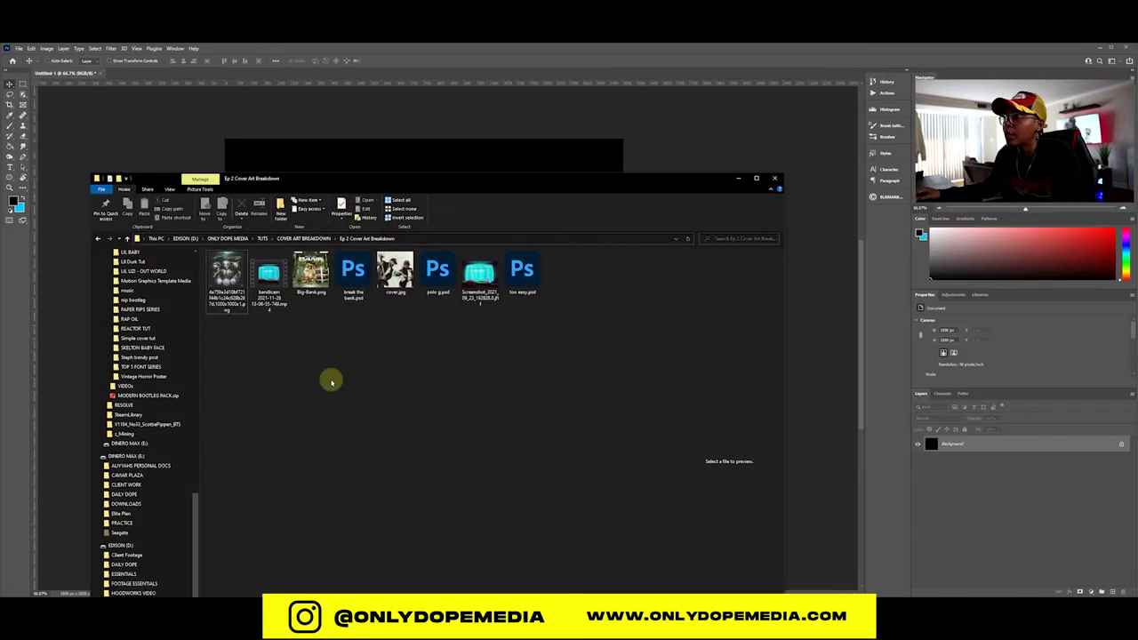
Step: Browse to TUTS > EST GEE TUT and show files as extra large icons
{"action": "left_click", "coordinate": [266, 240]}
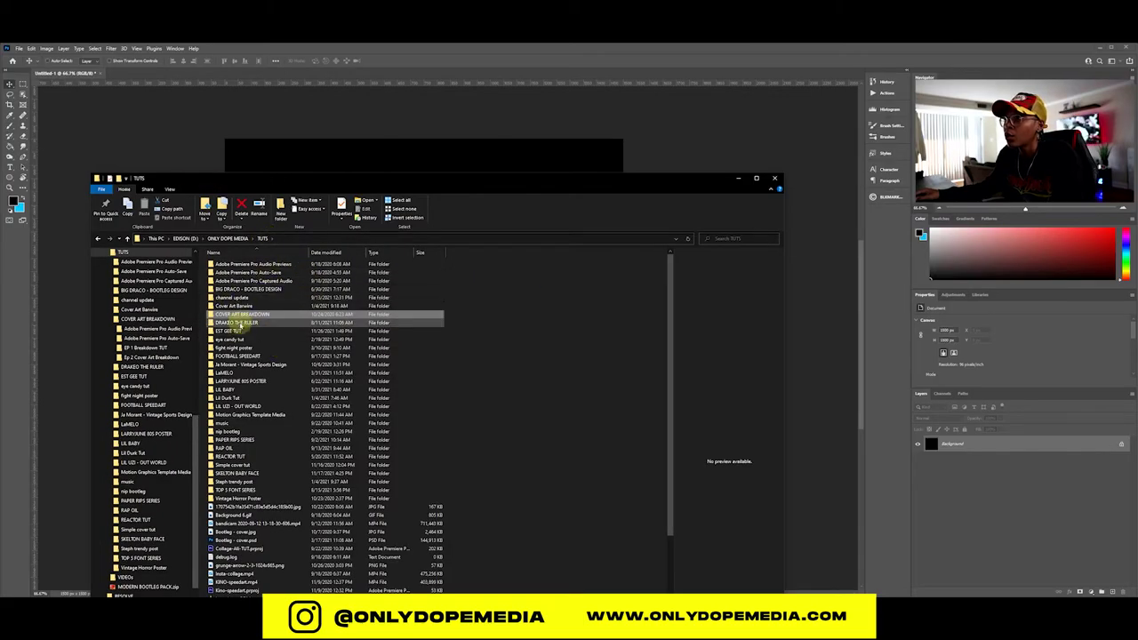
{"action": "double_click", "coordinate": [232, 331]}
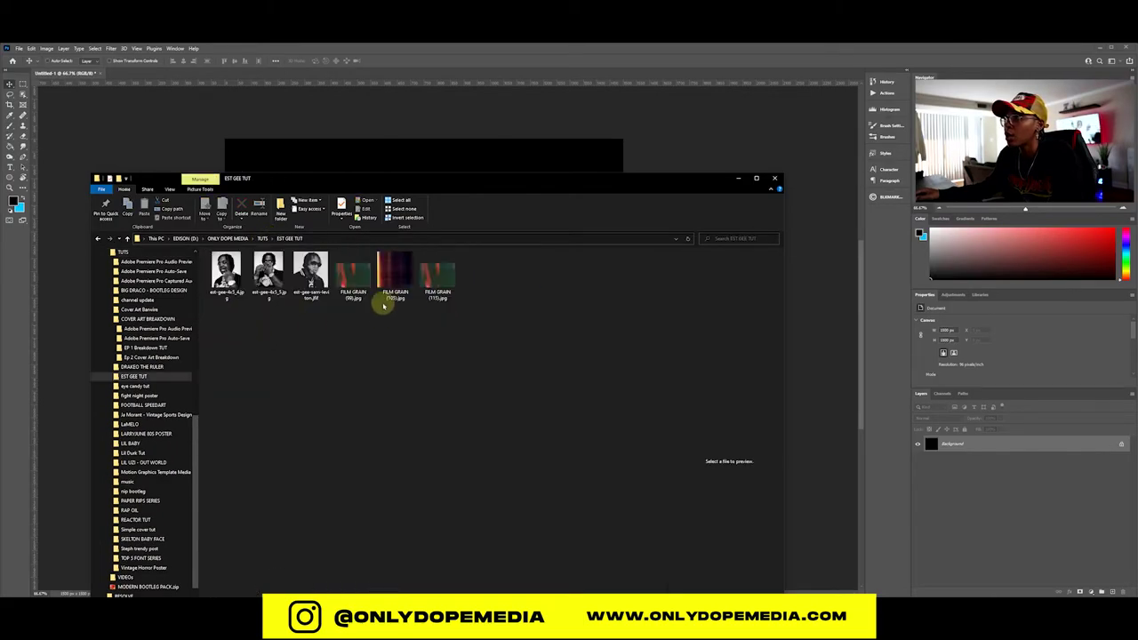
{"action": "left_click", "coordinate": [170, 190]}
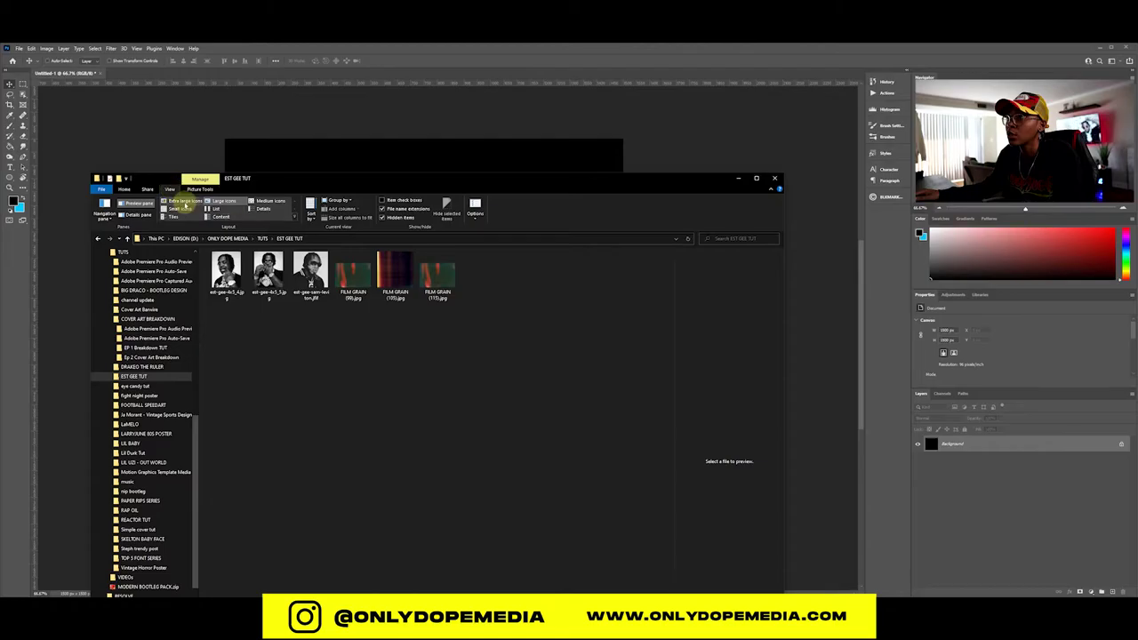
{"action": "left_click", "coordinate": [182, 201]}
Step: Preview the smoke, black-and-white, sunglasses and hands-over-face portrait photos
{"action": "left_click", "coordinate": [495, 303]}
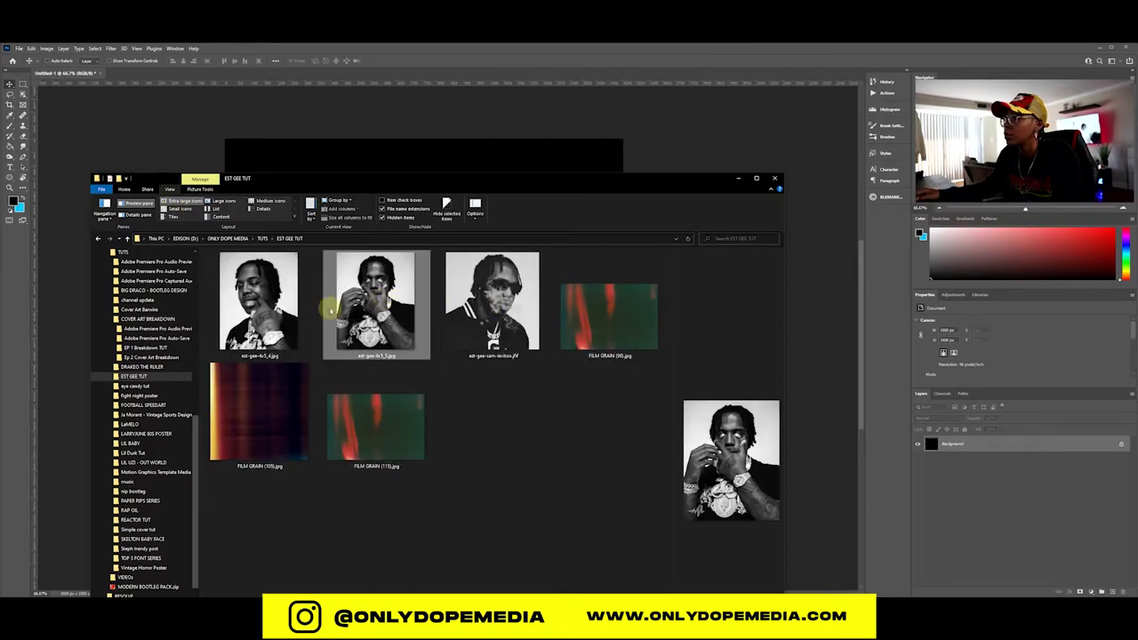
{"action": "left_click", "coordinate": [295, 316]}
{"action": "left_click", "coordinate": [354, 313]}
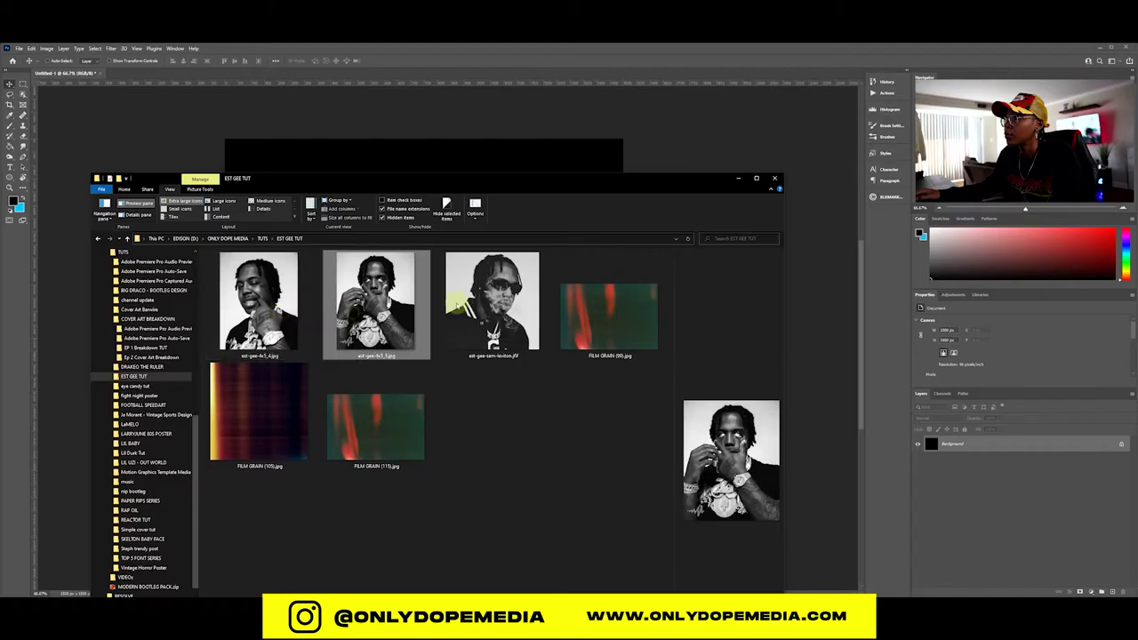
{"action": "left_click", "coordinate": [475, 298]}
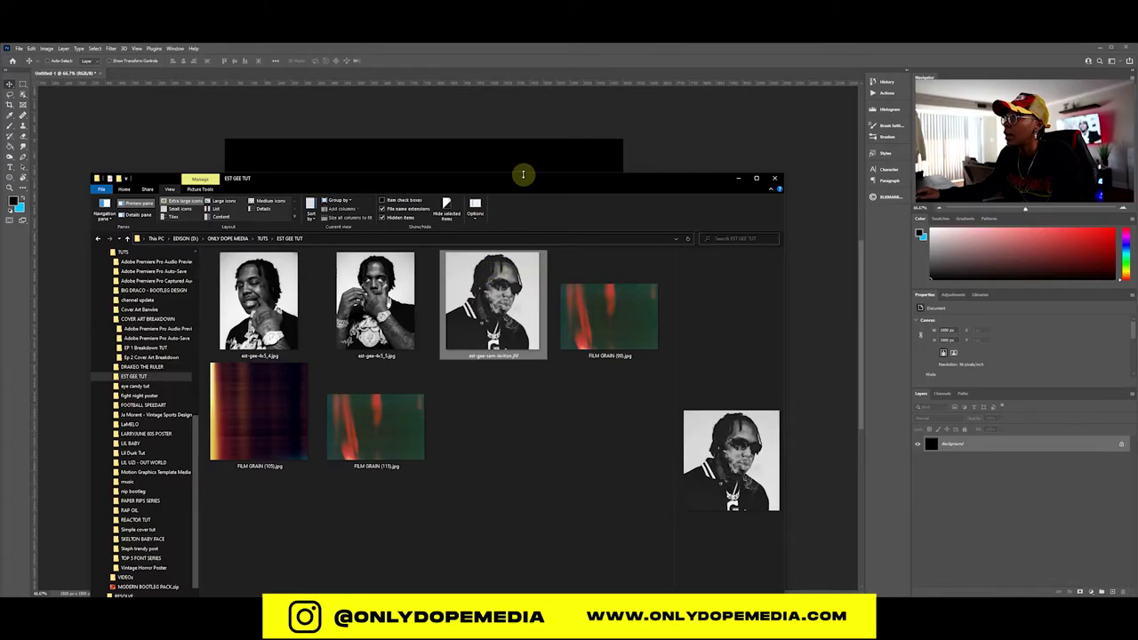
{"action": "left_click_drag", "start_coordinate": [522, 181], "coordinate": [499, 171]}
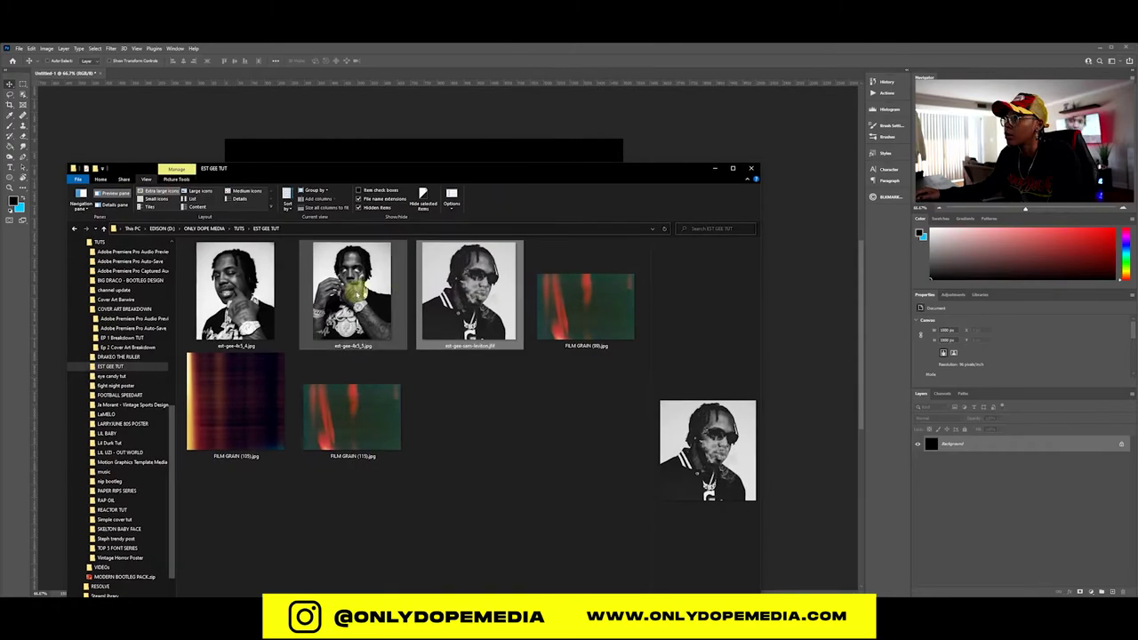
{"action": "left_click", "coordinate": [354, 290]}
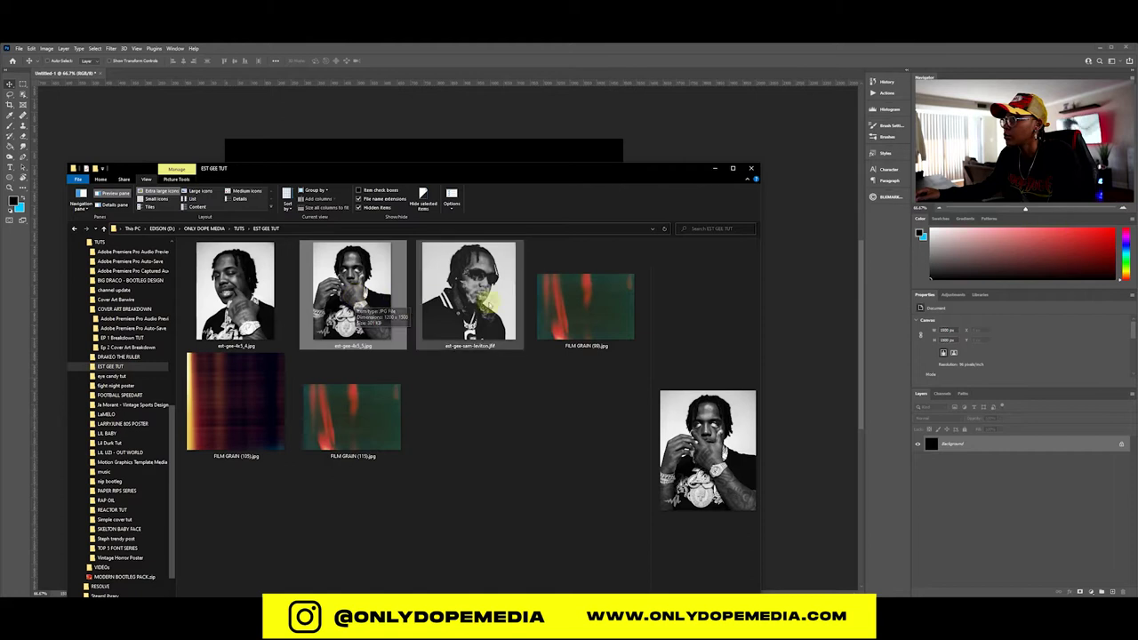
{"action": "left_click", "coordinate": [487, 305]}
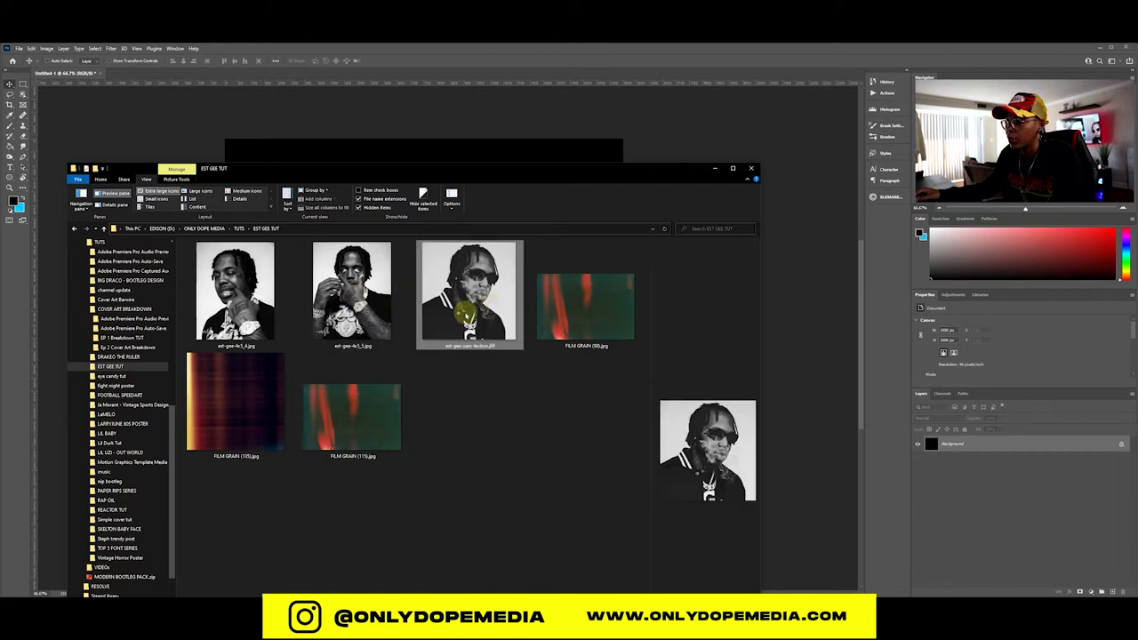
Step: Select the two black-and-white portraits and drag them onto the Photoshop canvas
{"action": "left_click", "coordinate": [370, 316]}
{"action": "left_click", "coordinate": [222, 296], "text": "ctrl"}
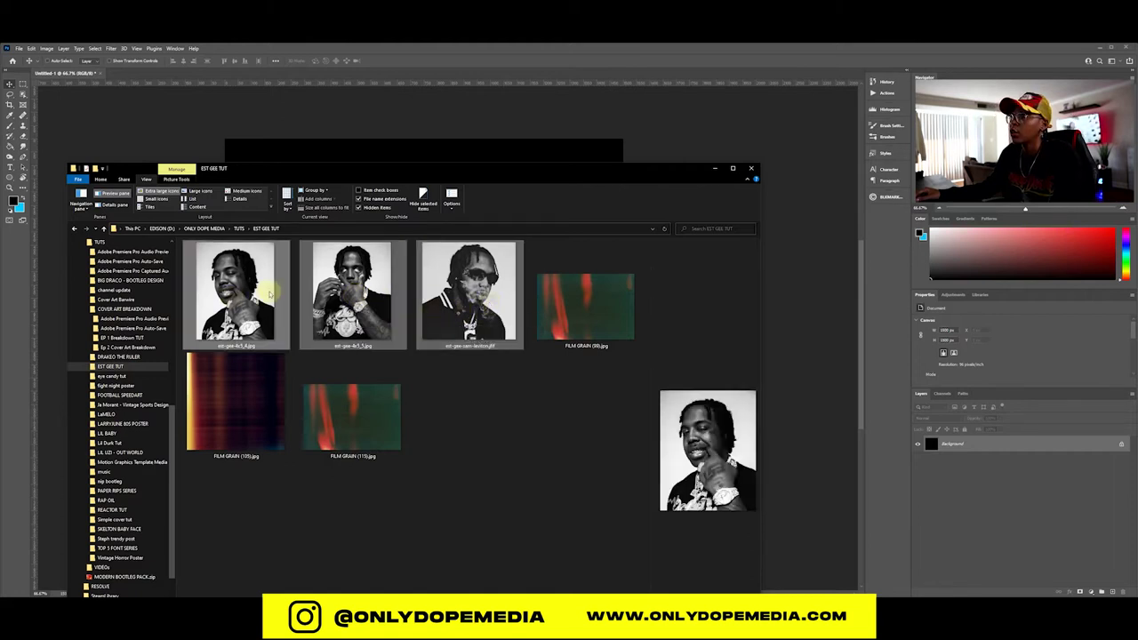
{"action": "left_click_drag", "start_coordinate": [249, 293], "coordinate": [382, 150]}
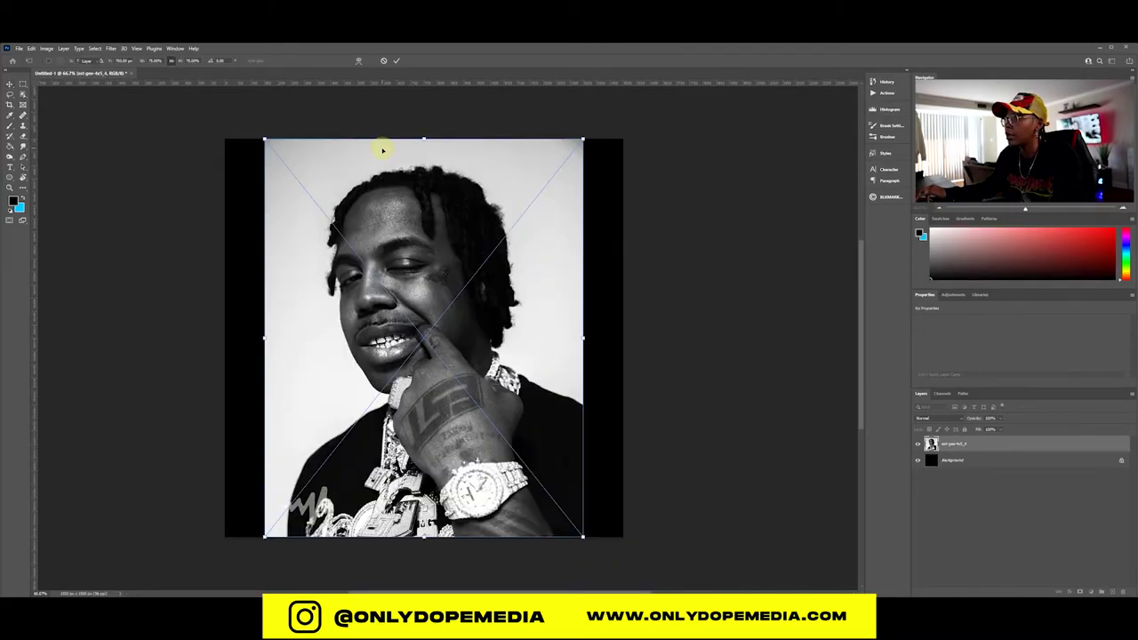
Step: Commit the portrait, add the red-jacket photo, and hide all four photo layers
{"action": "key", "text": "Return"}
{"action": "key", "text": "Return"}
{"action": "key", "text": "Return"}
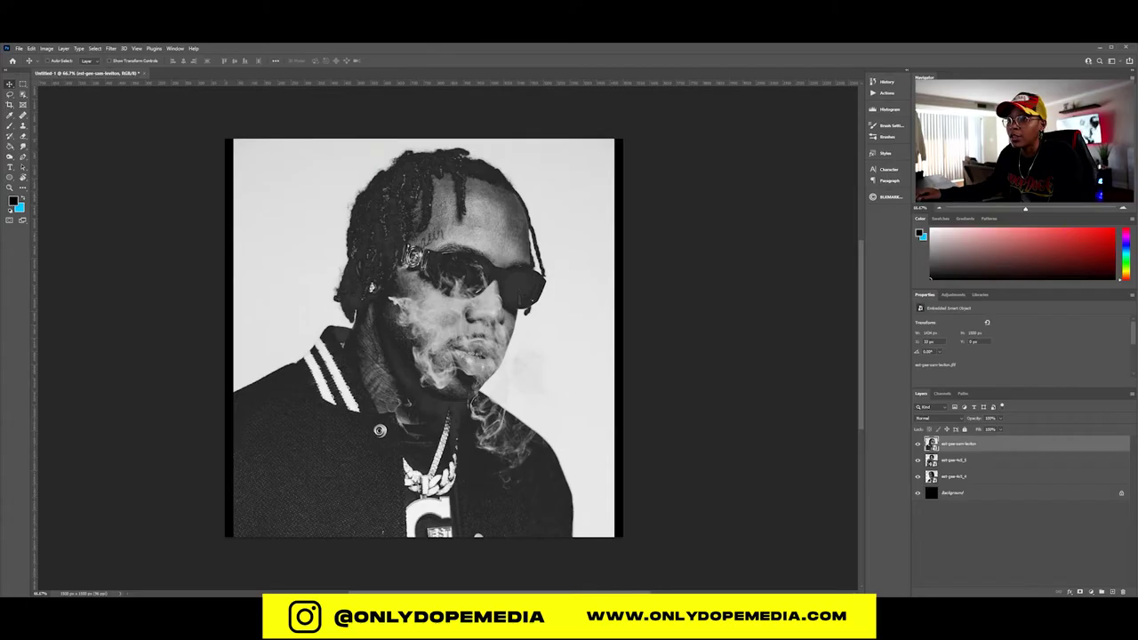
{"action": "left_click_drag", "start_coordinate": [40, 573], "coordinate": [950, 447]}
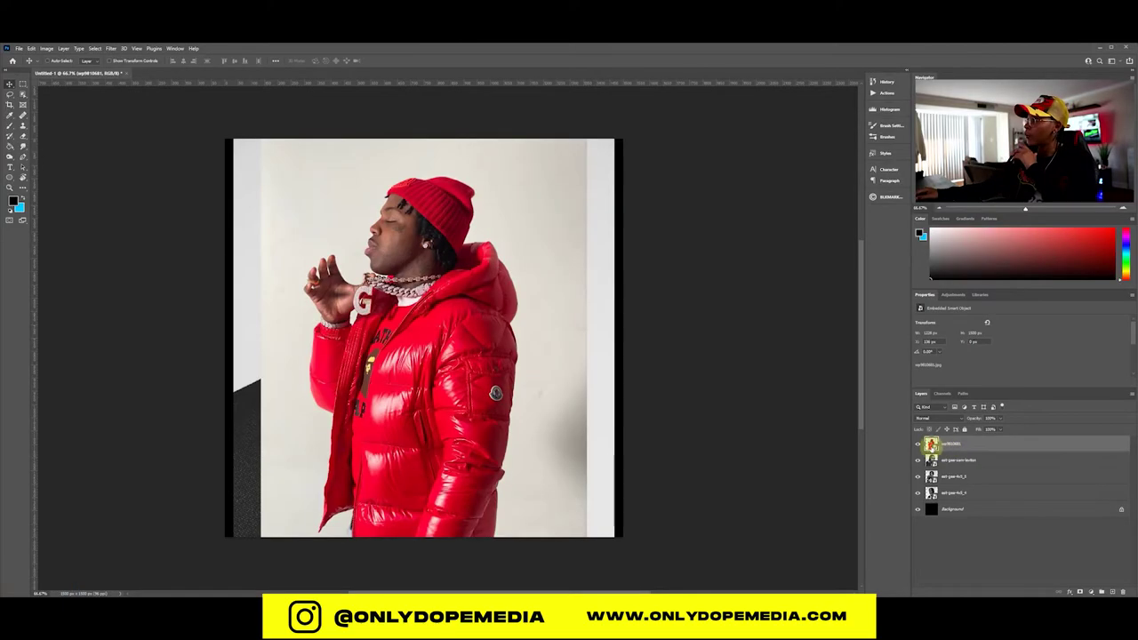
{"action": "left_click", "coordinate": [918, 445]}
{"action": "left_click", "coordinate": [917, 461]}
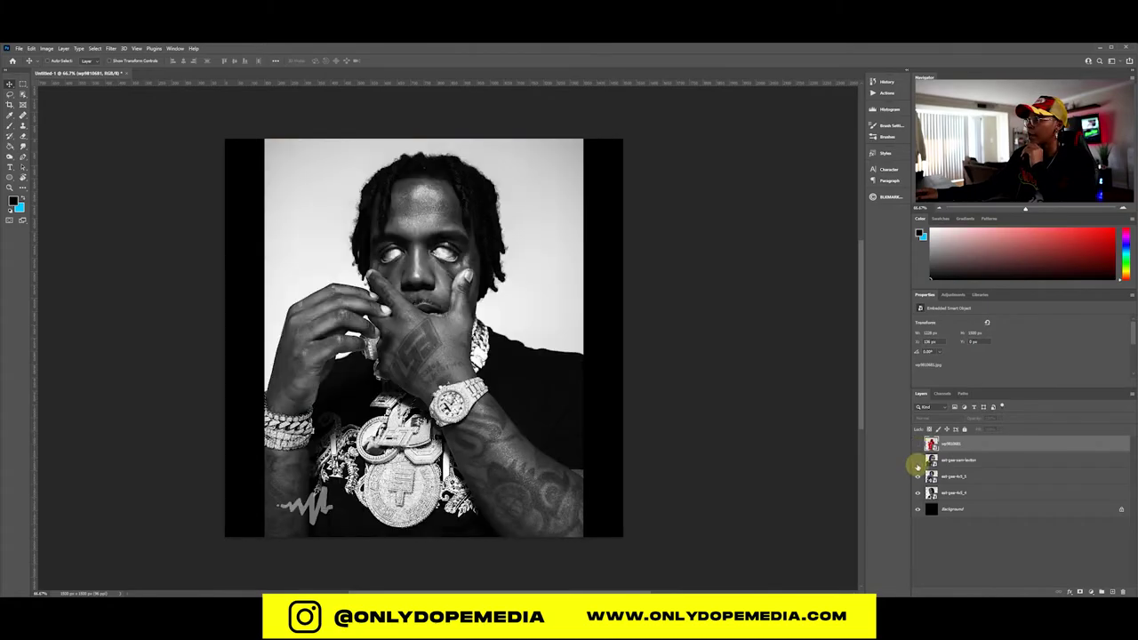
{"action": "left_click", "coordinate": [917, 477]}
{"action": "left_click", "coordinate": [917, 493]}
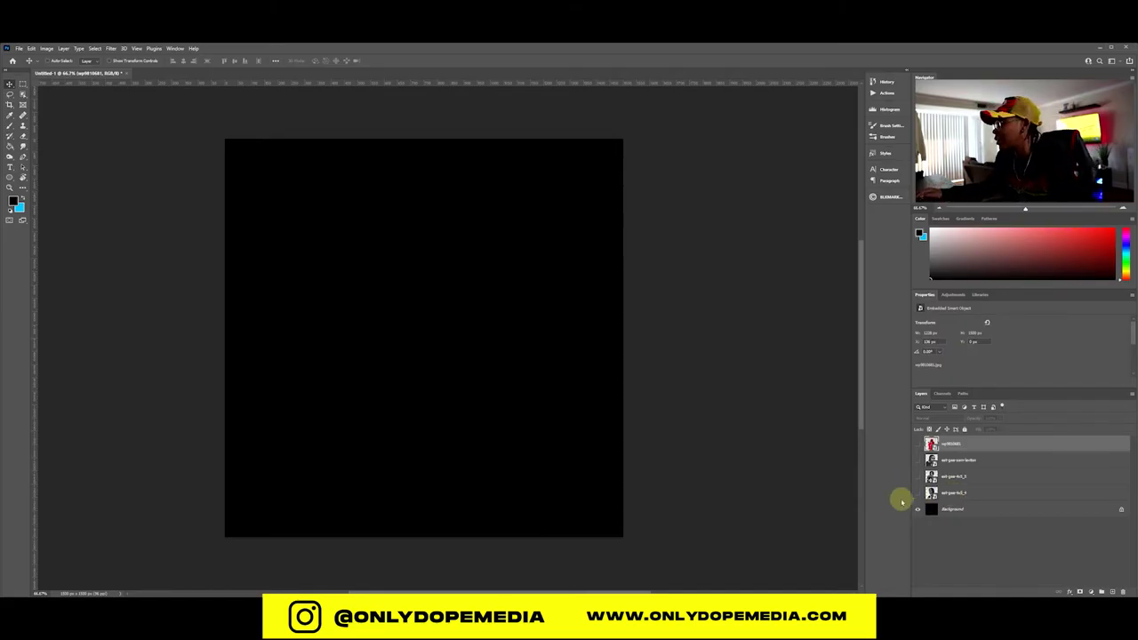
{"action": "left_click", "coordinate": [918, 493]}
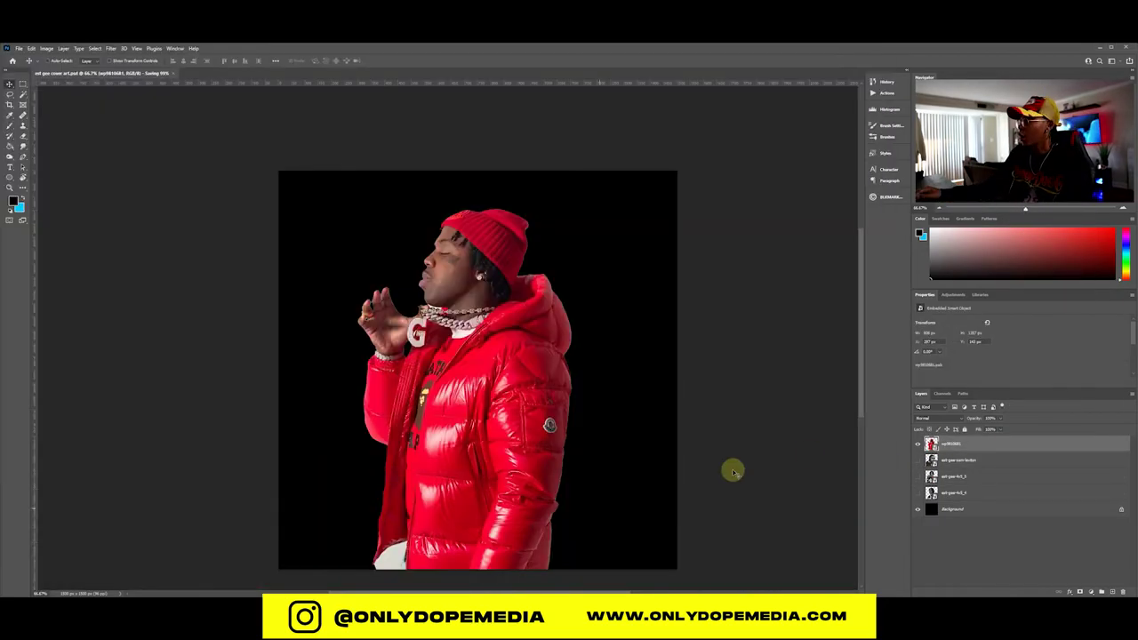
{"action": "left_click_drag", "start_coordinate": [918, 459], "coordinate": [917, 499]}
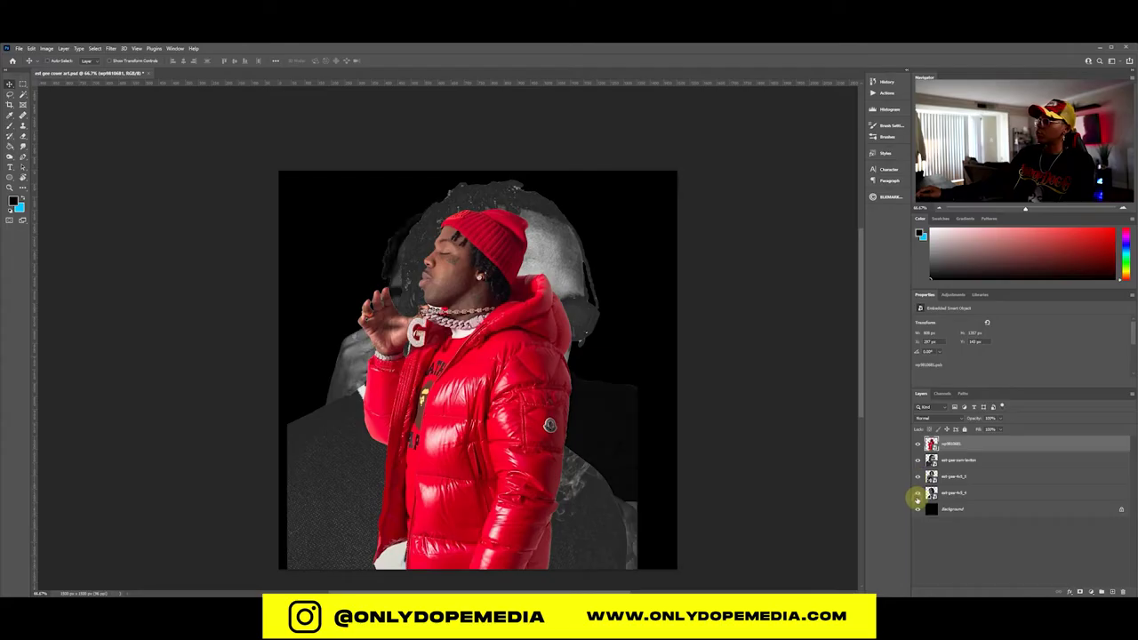
{"action": "left_click", "coordinate": [913, 443]}
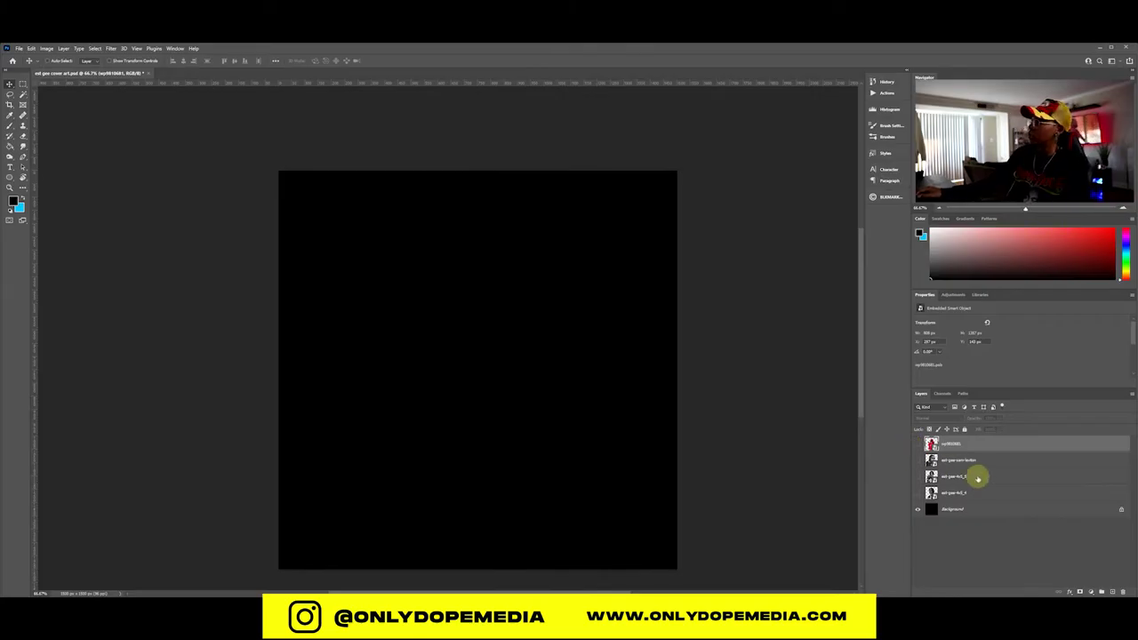
Step: Show the three portrait layers and shrink the bottom portrait to about 61%
{"action": "left_click", "coordinate": [984, 493]}
{"action": "left_click", "coordinate": [918, 493]}
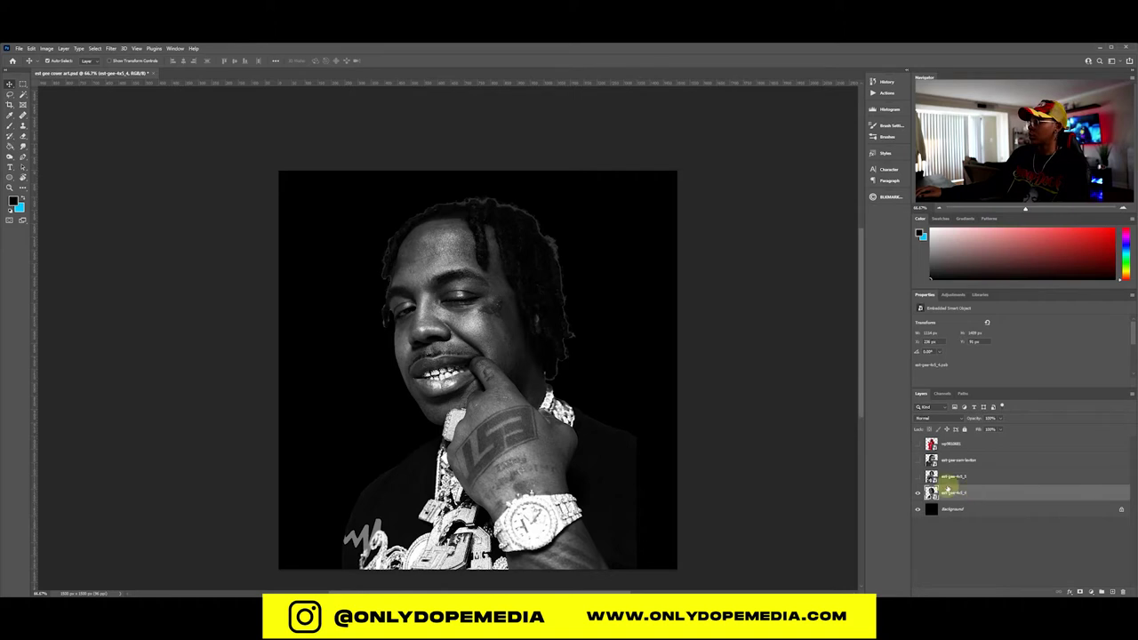
{"action": "left_click", "coordinate": [916, 475]}
{"action": "left_click", "coordinate": [917, 459]}
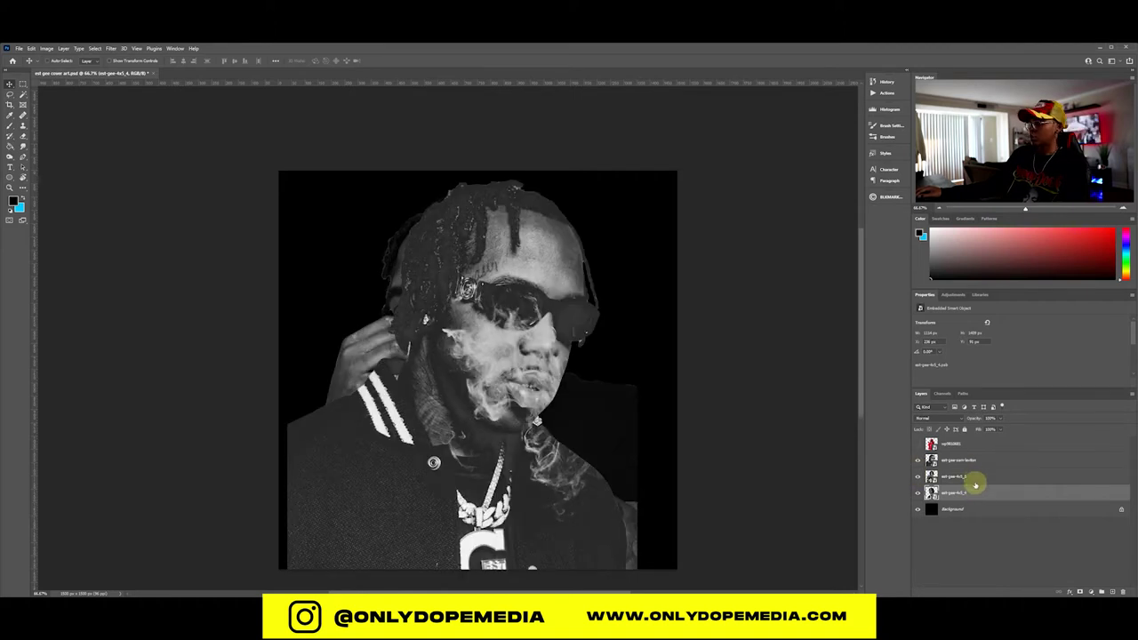
{"action": "key", "text": "ctrl+t"}
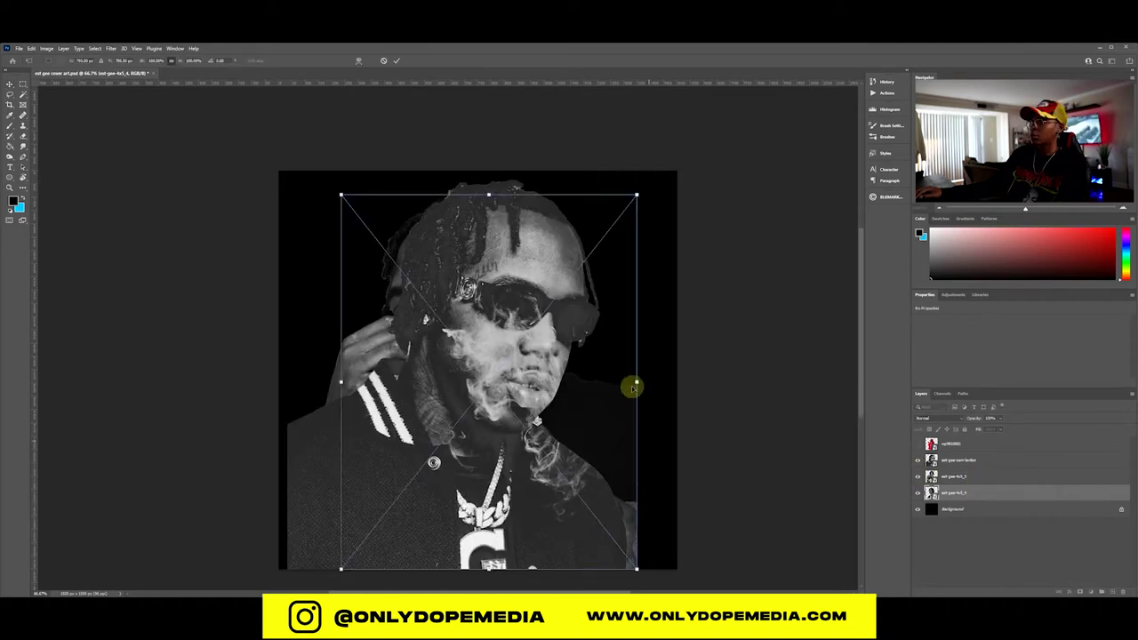
{"action": "left_click_drag", "start_coordinate": [636, 382], "coordinate": [426, 328]}
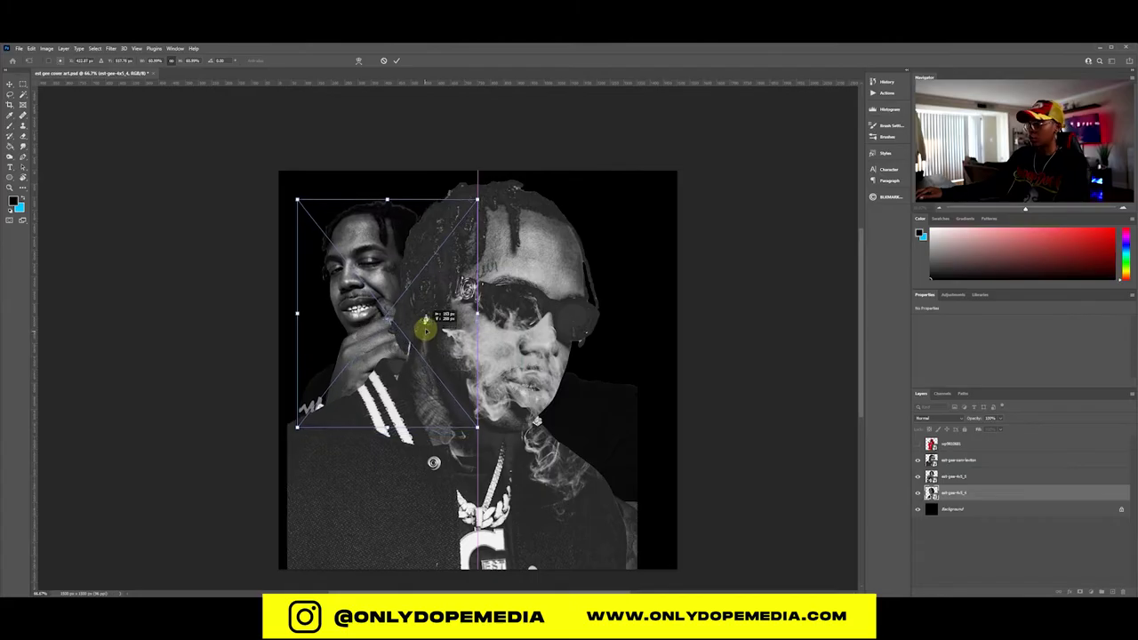
{"action": "key", "text": "Escape"}
Step: Shrink the second and smoke portraits and arrange them into a staggered collage
{"action": "left_click", "coordinate": [987, 479]}
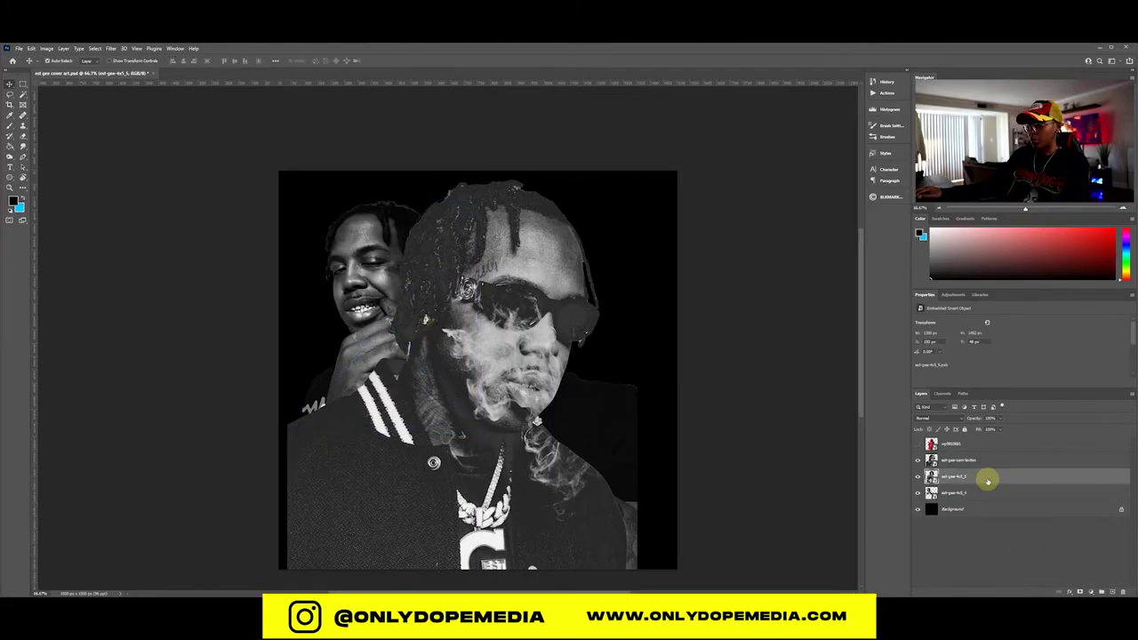
{"action": "key", "text": "ctrl+t"}
{"action": "left_click_drag", "start_coordinate": [635, 379], "coordinate": [521, 399]}
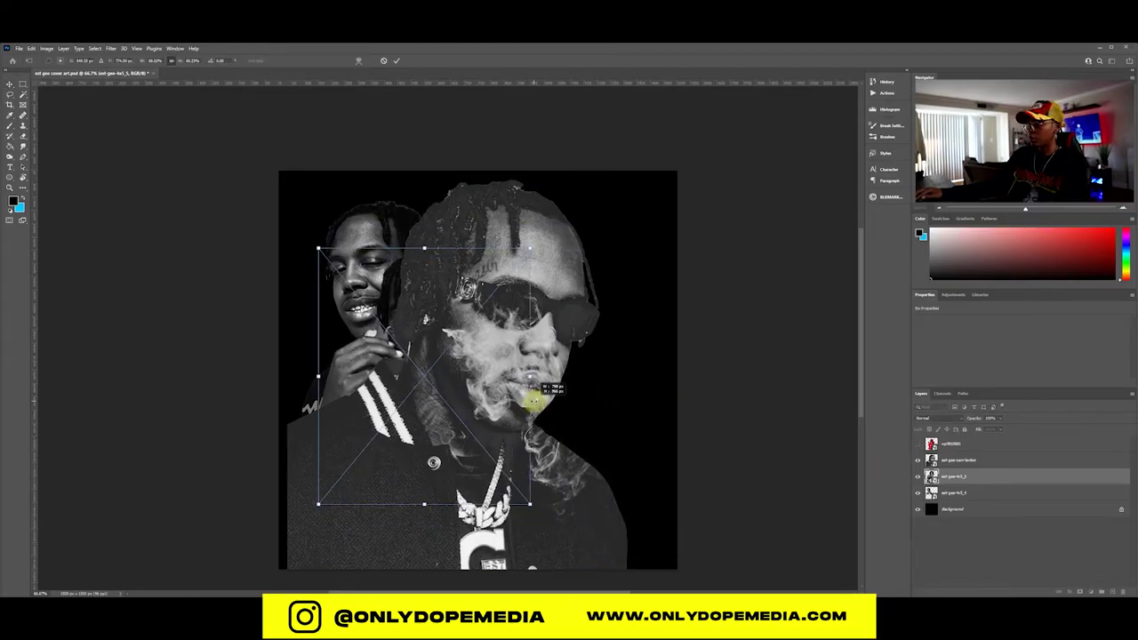
{"action": "key", "text": "Return"}
{"action": "left_click", "coordinate": [973, 463]}
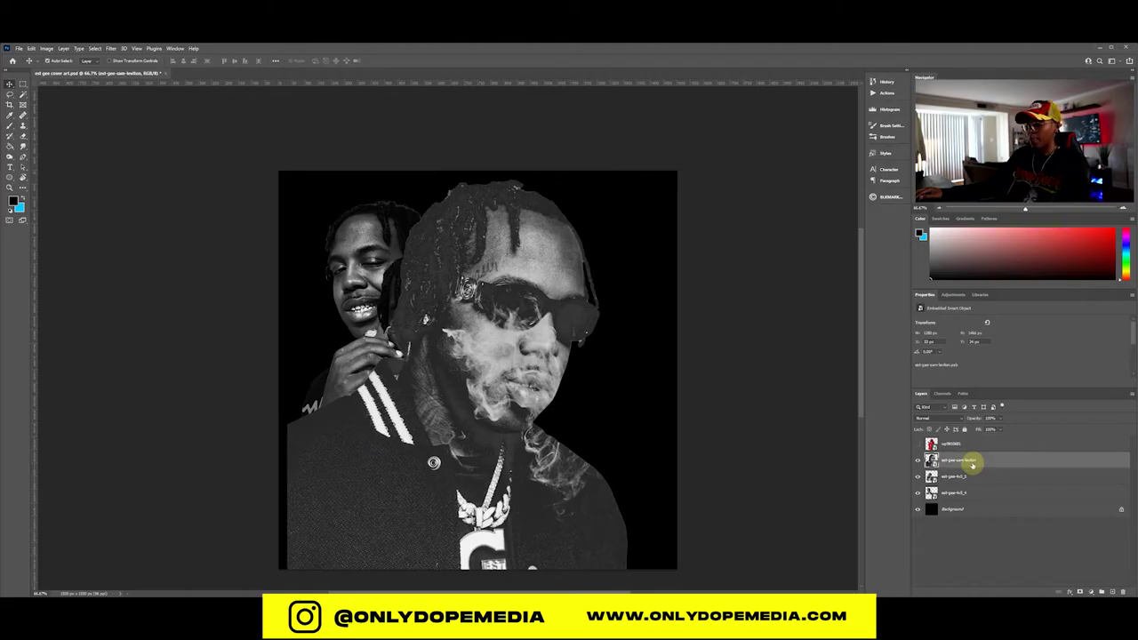
{"action": "key", "text": "ctrl+t"}
{"action": "left_click_drag", "start_coordinate": [627, 378], "coordinate": [542, 400]}
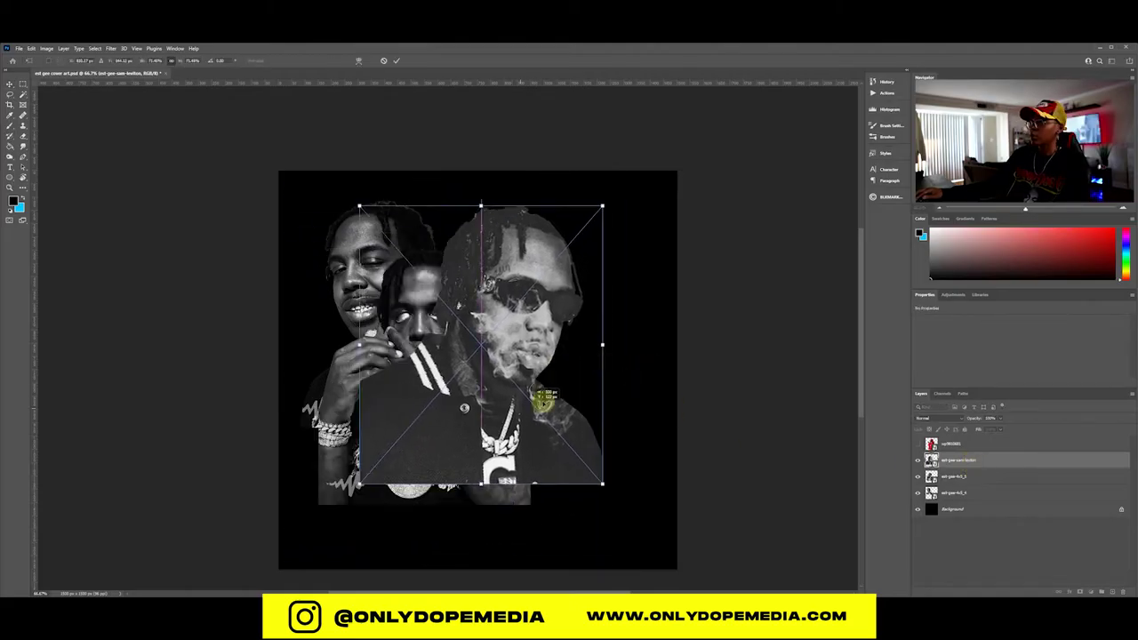
{"action": "key", "text": "Return"}
{"action": "mouse_move", "coordinate": [407, 381]}
{"action": "left_mouse_down"}
{"action": "mouse_move", "coordinate": [472, 406]}
{"action": "mouse_move", "coordinate": [317, 436]}
{"action": "left_mouse_up"}
Step: Show the red-jacket photo and move it up and left
{"action": "left_click", "coordinate": [924, 445]}
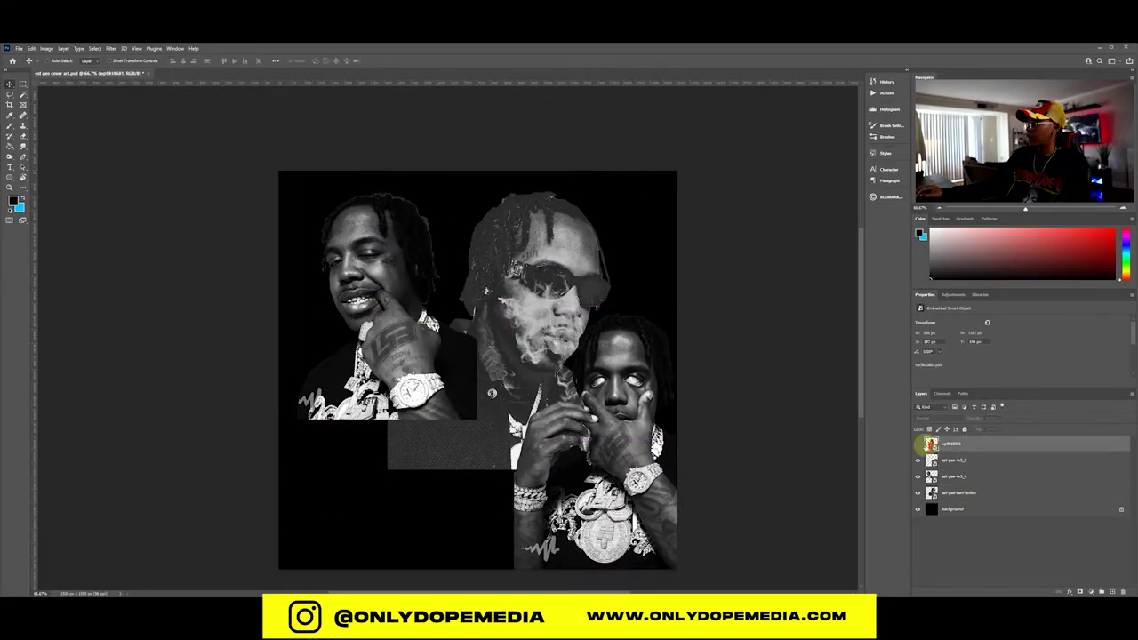
{"action": "left_click", "coordinate": [918, 444]}
{"action": "left_click_drag", "start_coordinate": [393, 285], "coordinate": [368, 241]}
Step: Toggle the red-jacket photo's visibility, leaving it hidden
{"action": "left_click", "coordinate": [917, 445]}
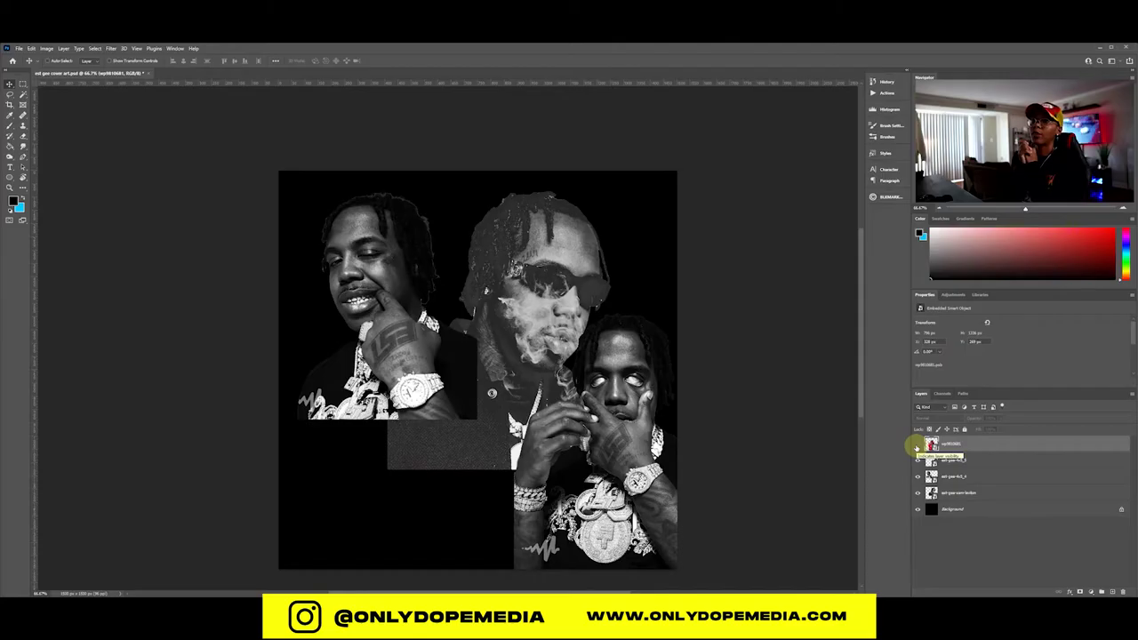
{"action": "left_click", "coordinate": [917, 445]}
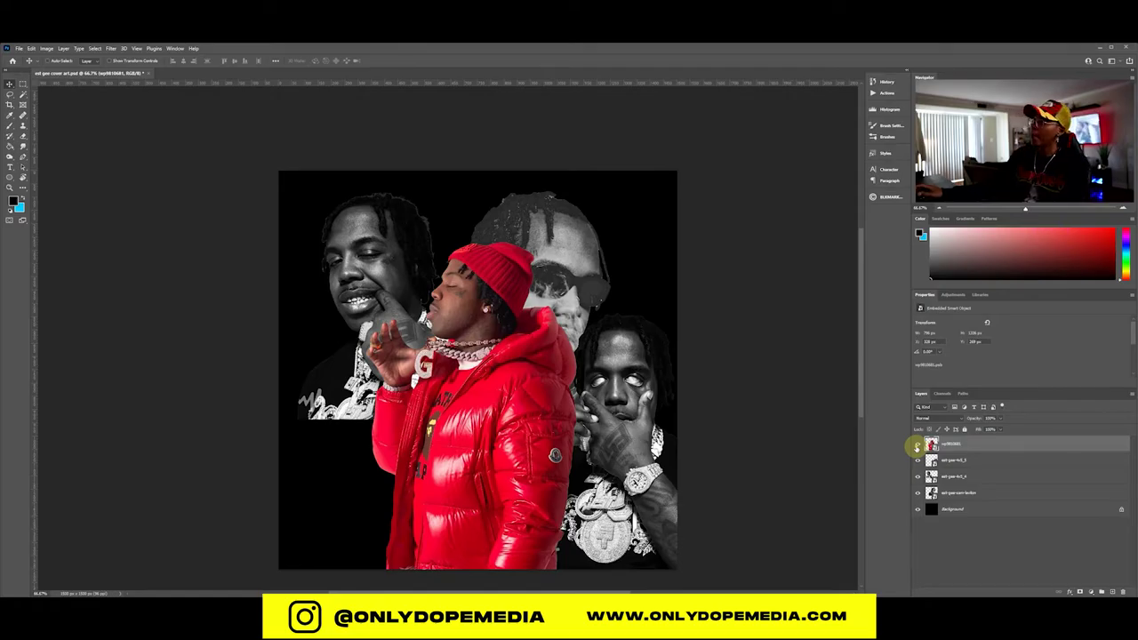
{"action": "left_click", "coordinate": [917, 446]}
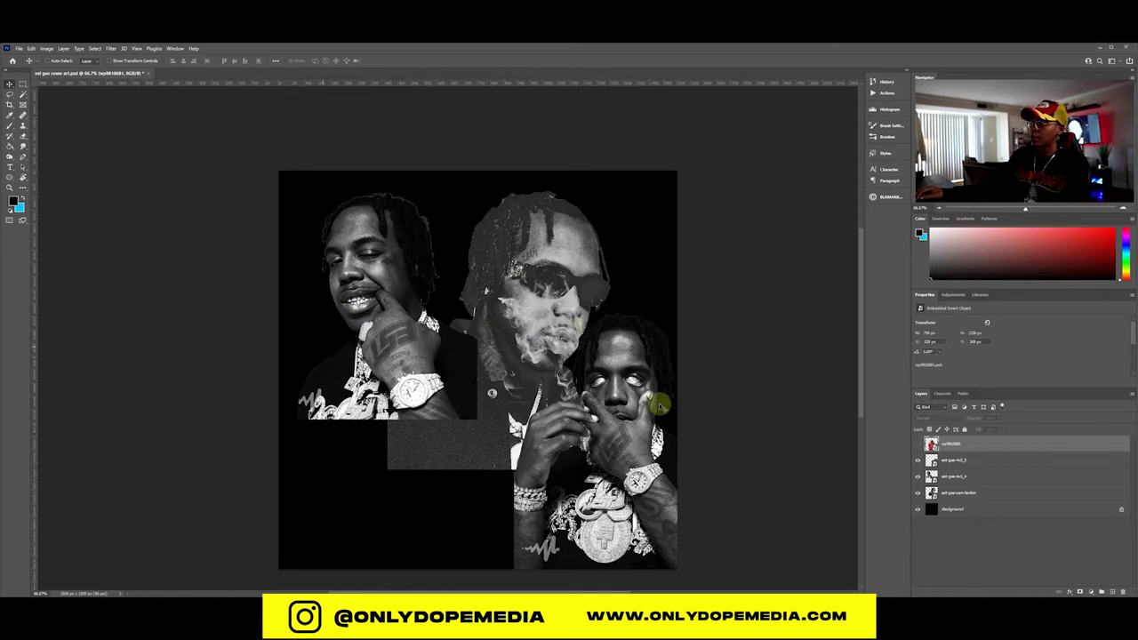
Step: Add a white layer mask to the bottom, middle and top portraits
{"action": "left_click", "coordinate": [973, 493]}
{"action": "left_click", "coordinate": [988, 461], "text": "shift"}
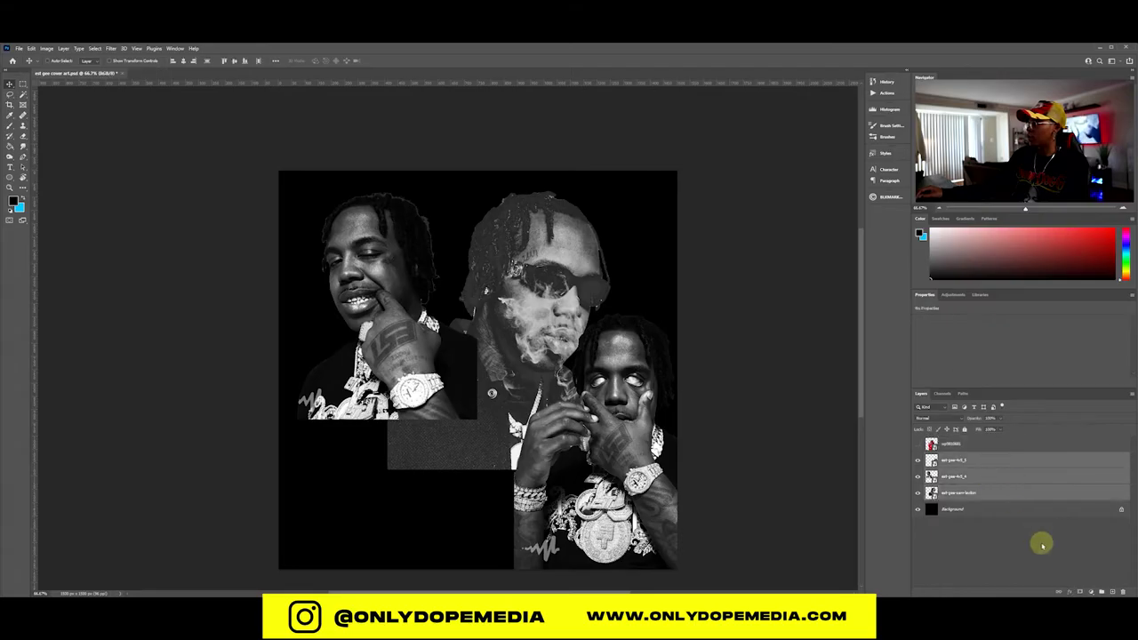
{"action": "left_click", "coordinate": [1019, 496]}
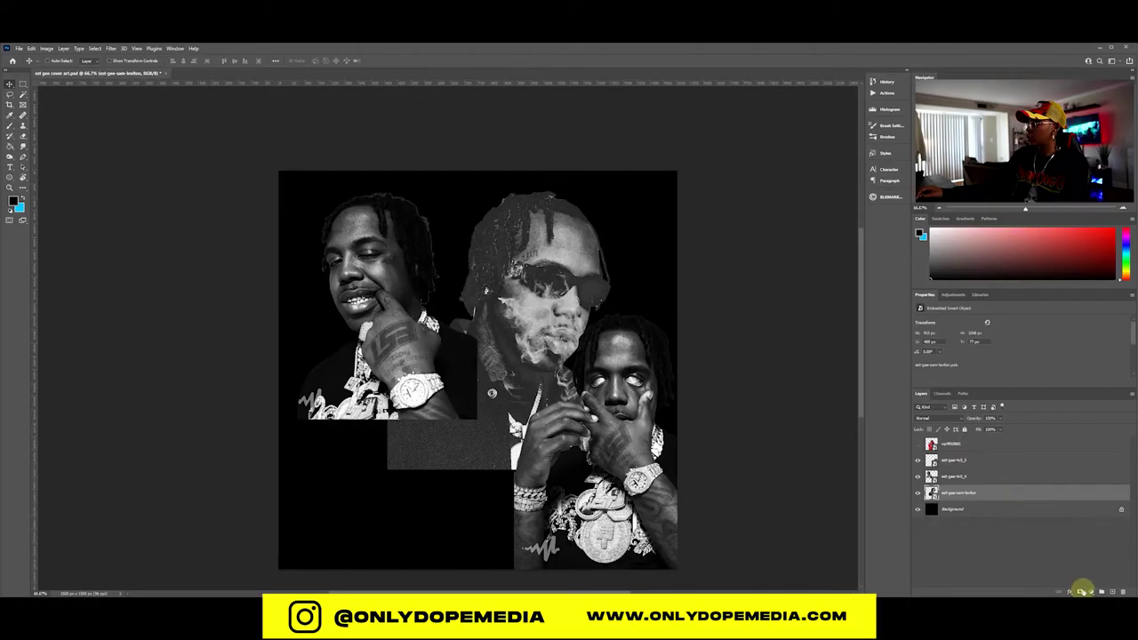
{"action": "left_click", "coordinate": [1080, 591]}
{"action": "left_click", "coordinate": [1034, 476]}
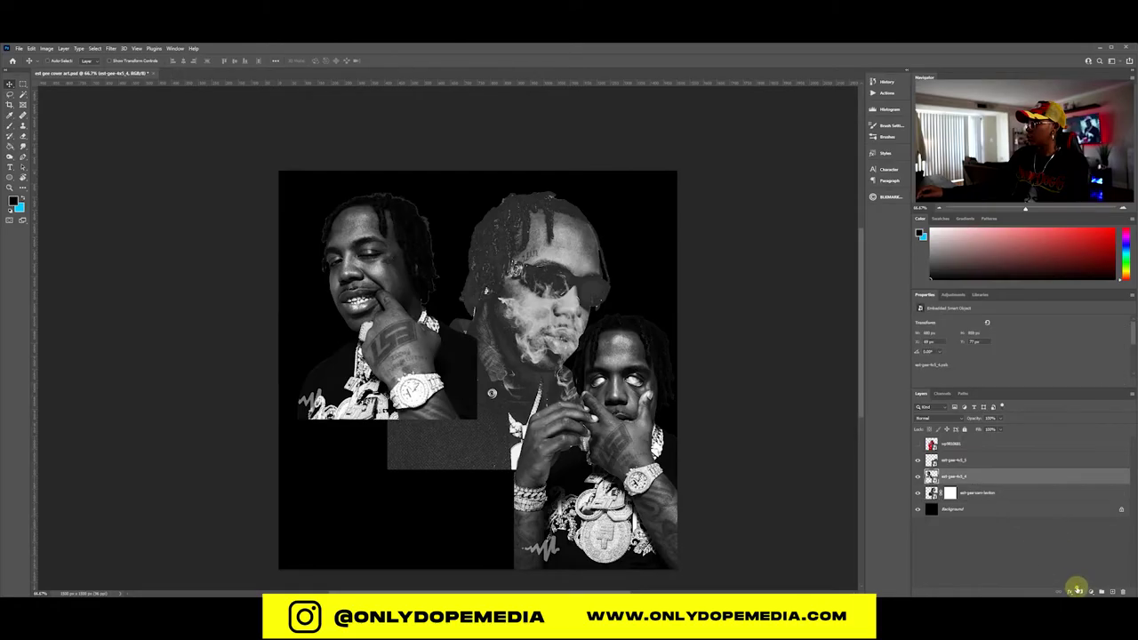
{"action": "left_click", "coordinate": [1077, 589]}
{"action": "left_click", "coordinate": [1013, 461]}
{"action": "left_click", "coordinate": [1077, 590]}
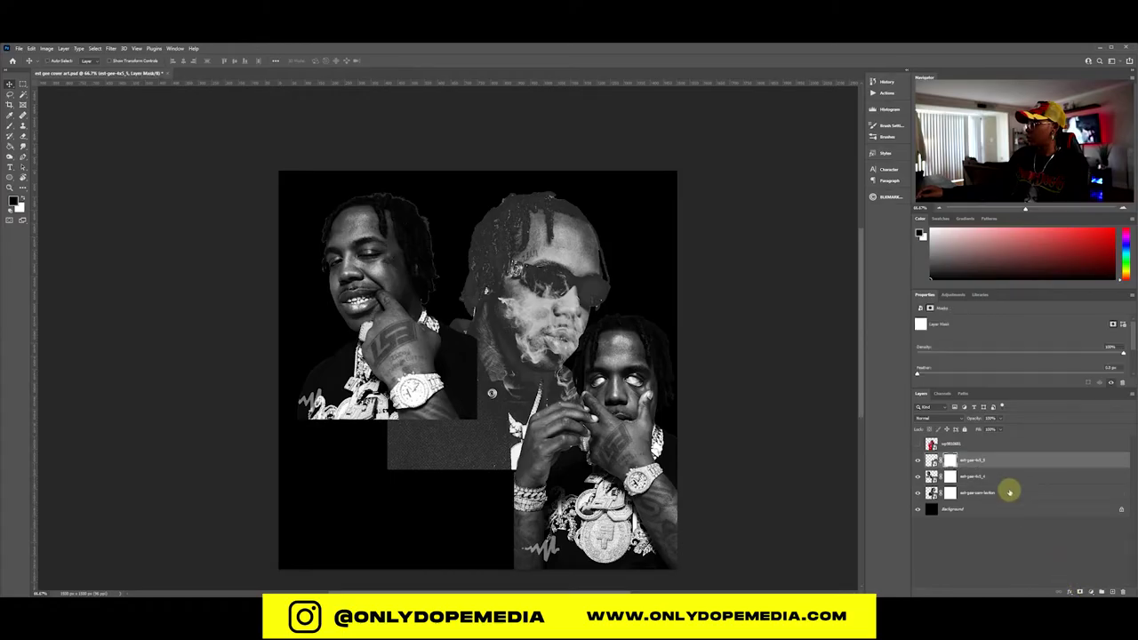
{"action": "left_click", "coordinate": [1008, 492]}
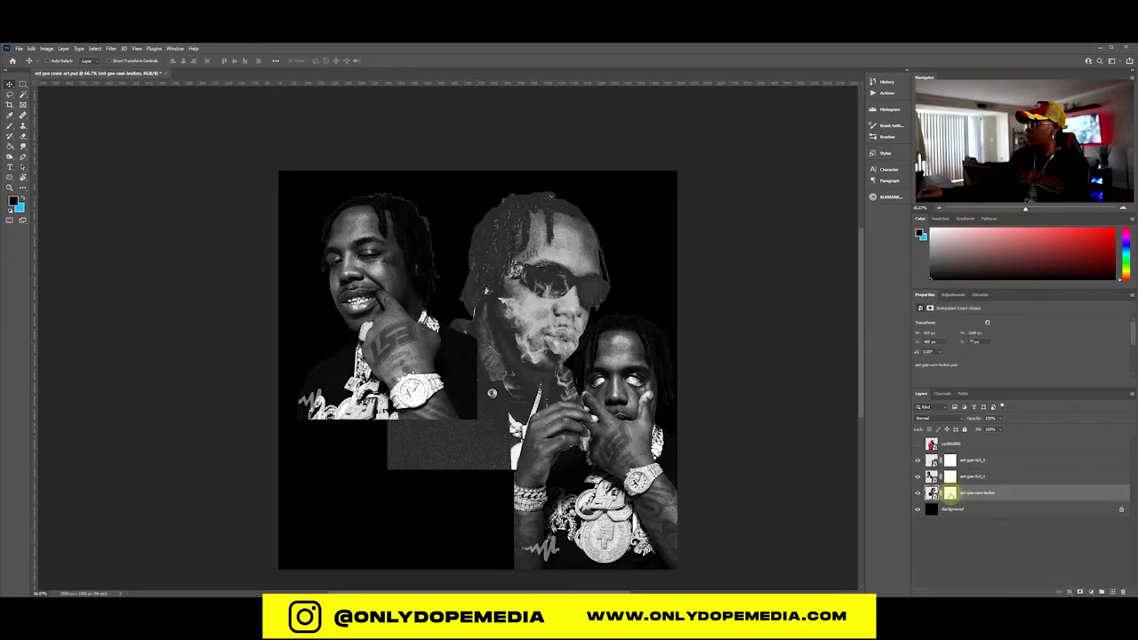
{"action": "left_click", "coordinate": [949, 477]}
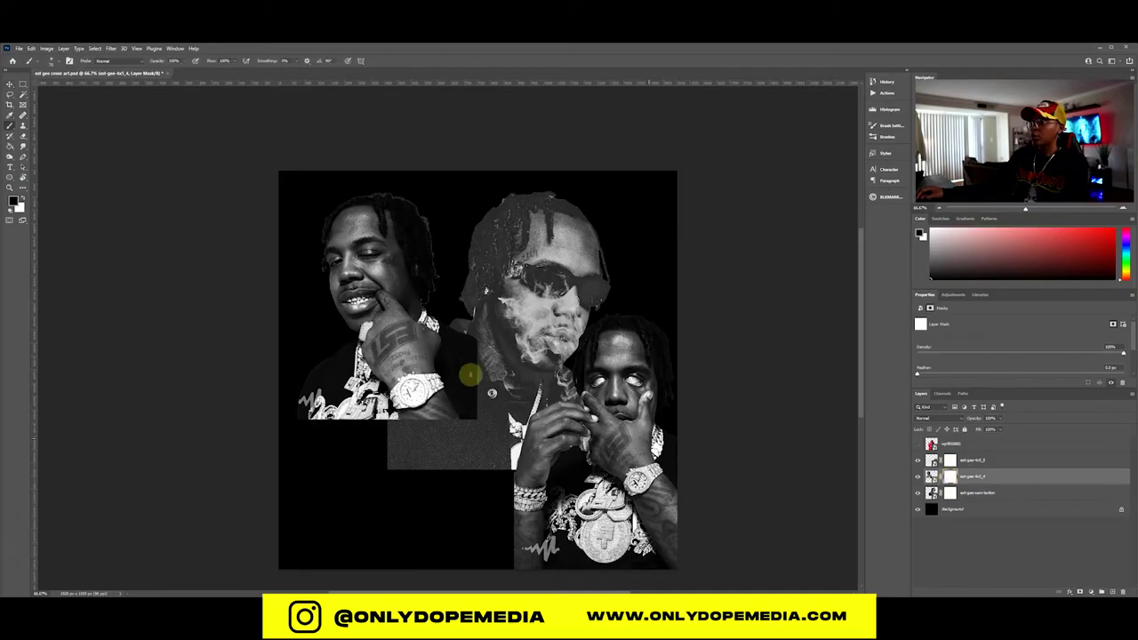
Step: Choose the Soft Round brush from the General Brushes presets
{"action": "key", "text": "b"}
{"action": "left_click", "coordinate": [53, 61]}
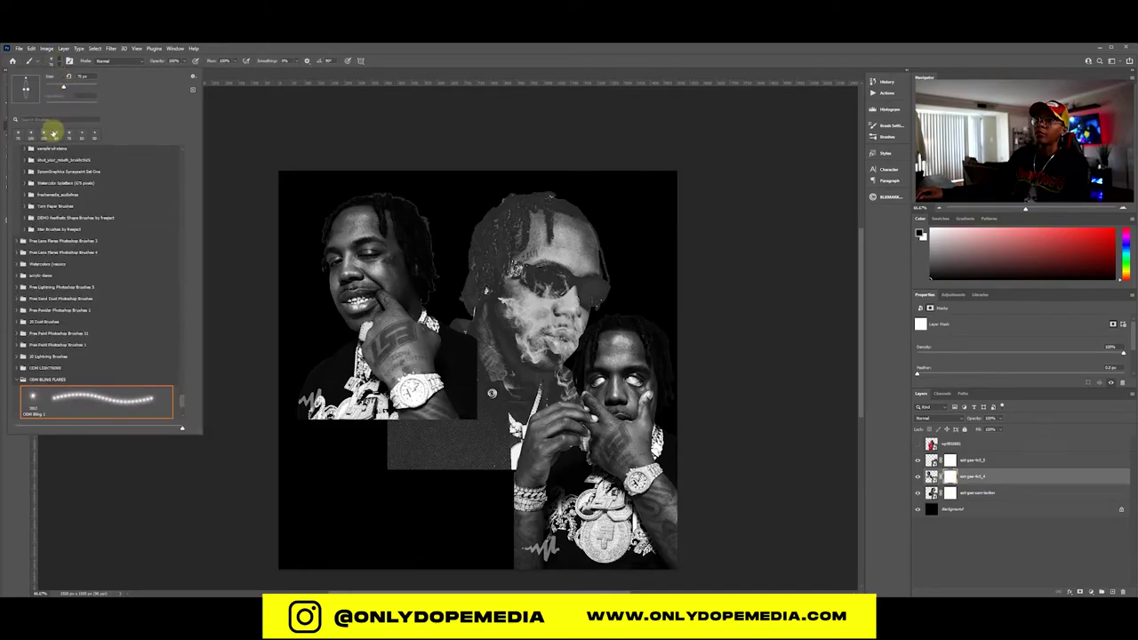
{"action": "left_click_drag", "start_coordinate": [180, 397], "coordinate": [178, 147]}
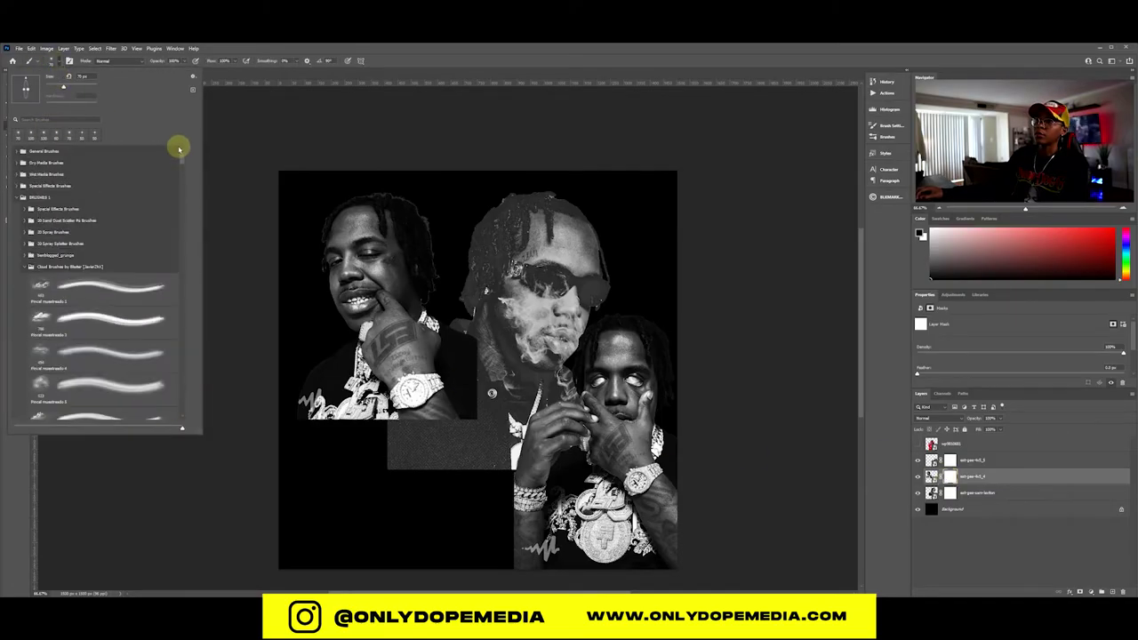
{"action": "left_click", "coordinate": [16, 152]}
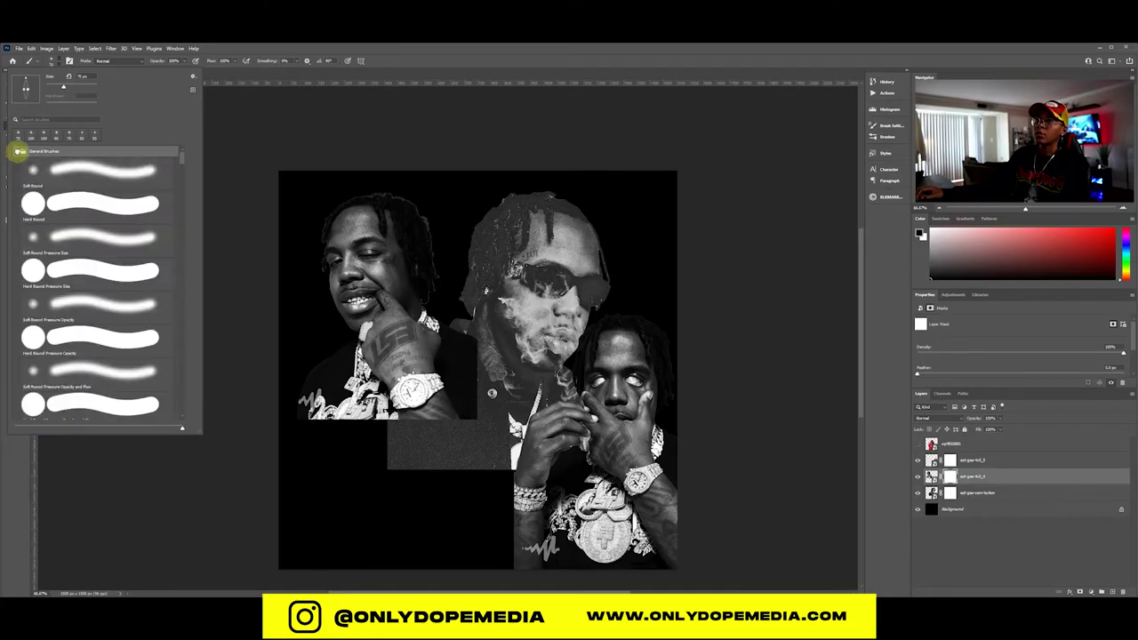
{"action": "double_click", "coordinate": [64, 176]}
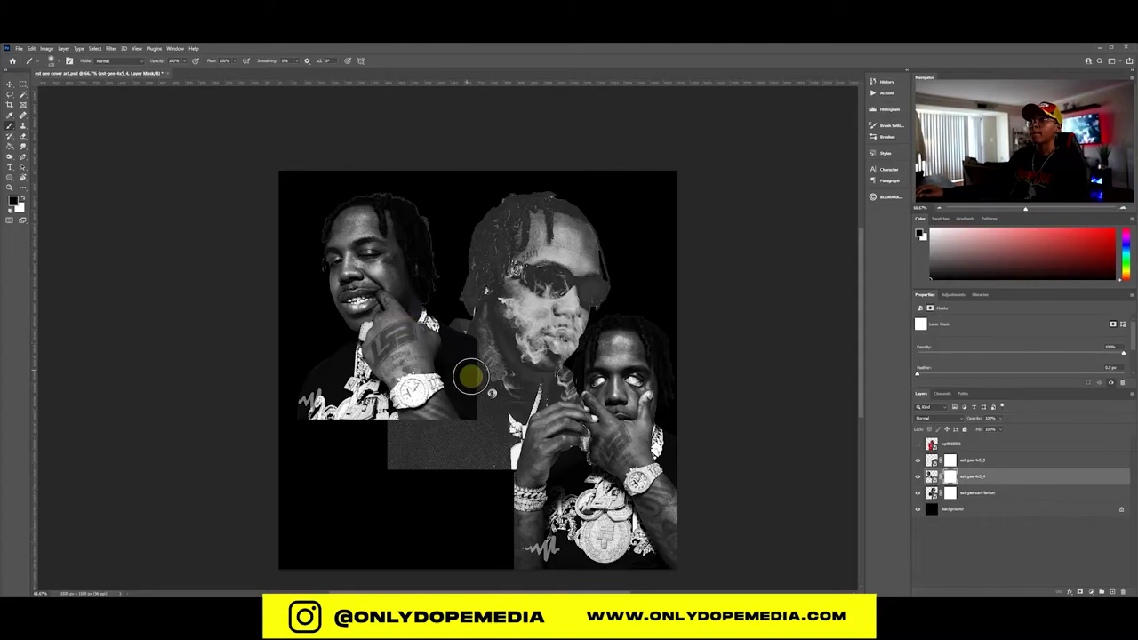
Step: Paint on the middle and bottom portrait masks to fade their lower edges
{"action": "mouse_move", "coordinate": [471, 378]}
{"action": "left_mouse_down"}
{"action": "mouse_move", "coordinate": [493, 419]}
{"action": "mouse_move", "coordinate": [487, 353]}
{"action": "mouse_move", "coordinate": [498, 364]}
{"action": "mouse_move", "coordinate": [485, 319]}
{"action": "mouse_move", "coordinate": [487, 381]}
{"action": "mouse_move", "coordinate": [472, 434]}
{"action": "mouse_move", "coordinate": [475, 362]}
{"action": "mouse_move", "coordinate": [475, 417]}
{"action": "mouse_move", "coordinate": [460, 426]}
{"action": "mouse_move", "coordinate": [365, 440]}
{"action": "mouse_move", "coordinate": [395, 443]}
{"action": "mouse_move", "coordinate": [404, 441]}
{"action": "mouse_move", "coordinate": [297, 438]}
{"action": "mouse_move", "coordinate": [289, 358]}
{"action": "mouse_move", "coordinate": [290, 428]}
{"action": "mouse_move", "coordinate": [285, 388]}
{"action": "mouse_move", "coordinate": [265, 421]}
{"action": "mouse_move", "coordinate": [298, 344]}
{"action": "mouse_move", "coordinate": [284, 450]}
{"action": "mouse_move", "coordinate": [410, 464]}
{"action": "mouse_move", "coordinate": [316, 461]}
{"action": "left_mouse_up"}
{"action": "key", "text": "bracketright"}
{"action": "left_click", "coordinate": [980, 461]}
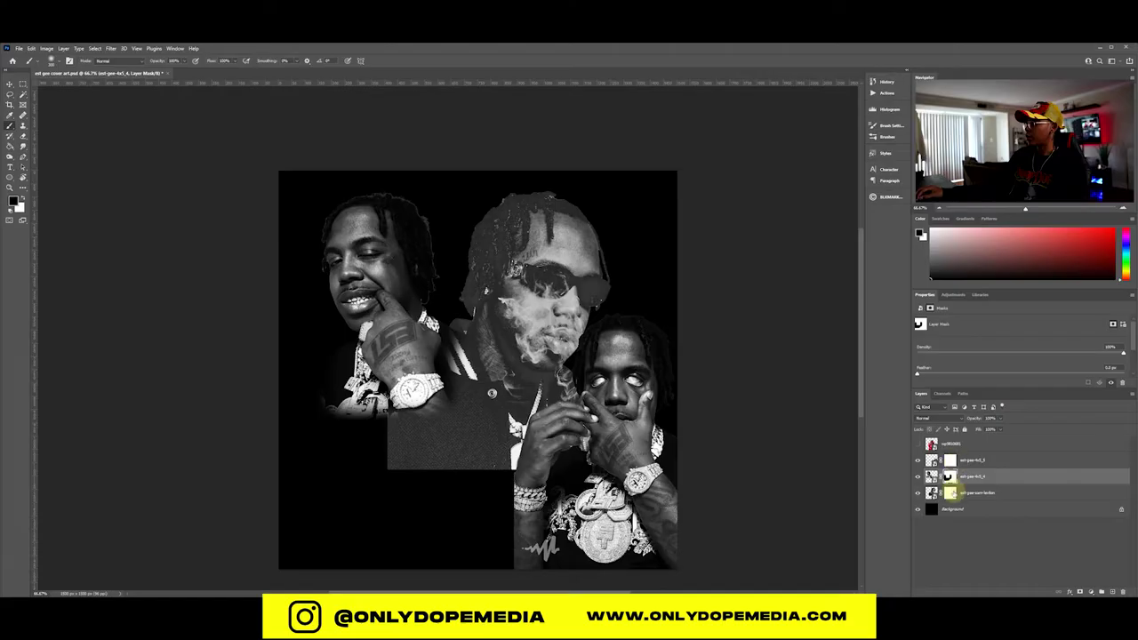
{"action": "left_click", "coordinate": [949, 492]}
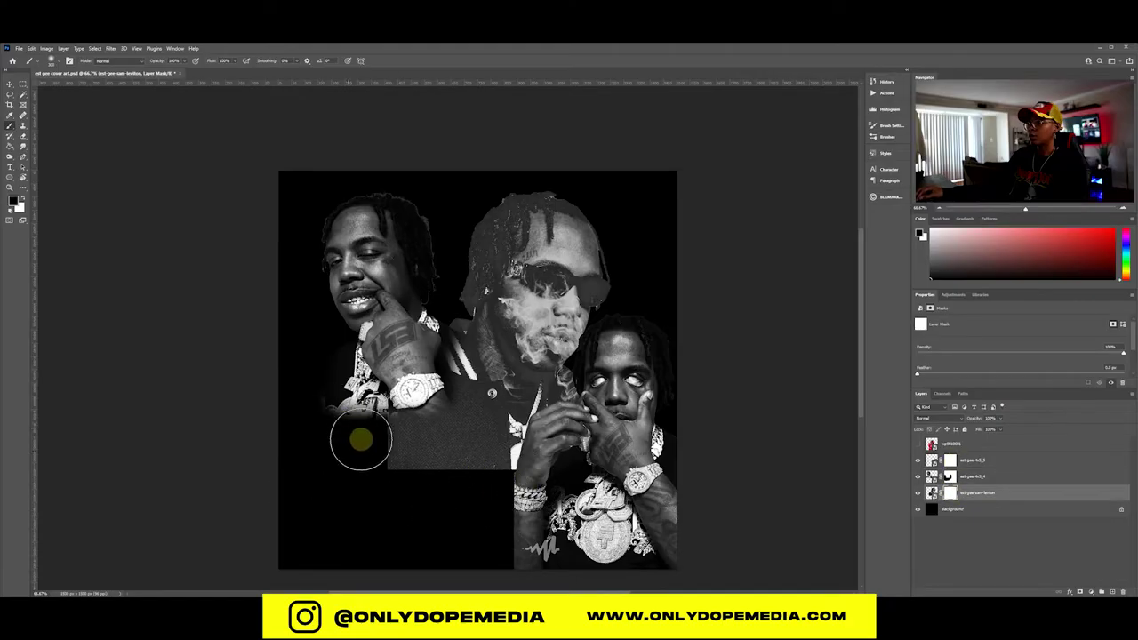
{"action": "mouse_move", "coordinate": [360, 439]}
{"action": "left_mouse_down"}
{"action": "mouse_move", "coordinate": [393, 481]}
{"action": "mouse_move", "coordinate": [493, 525]}
{"action": "mouse_move", "coordinate": [470, 497]}
{"action": "mouse_move", "coordinate": [544, 529]}
{"action": "left_mouse_up"}
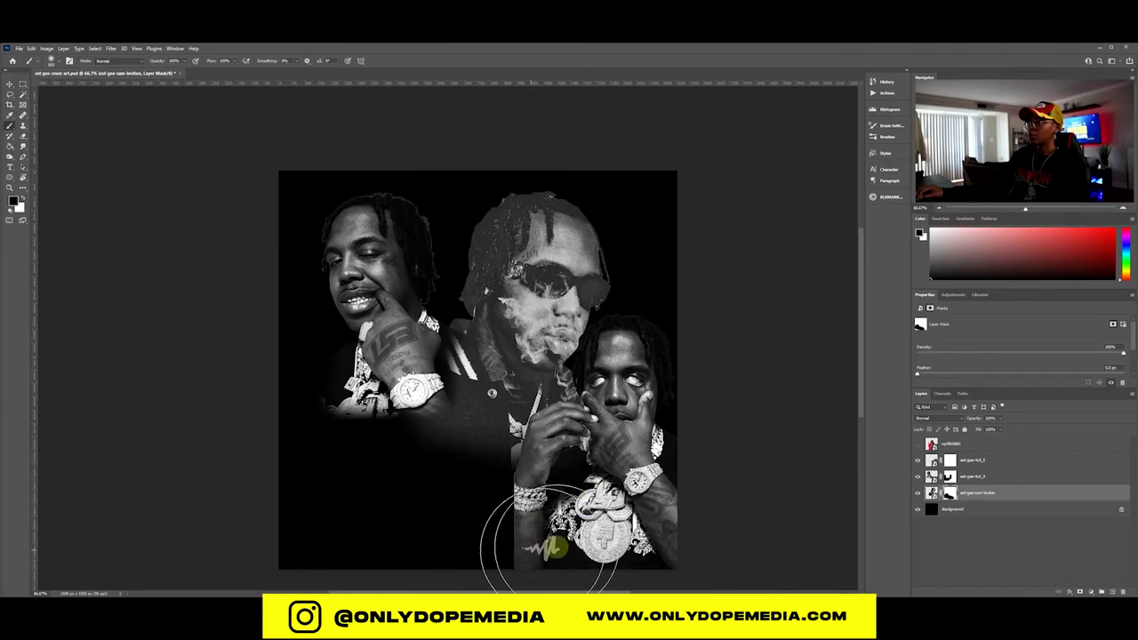
{"action": "key", "text": "v"}
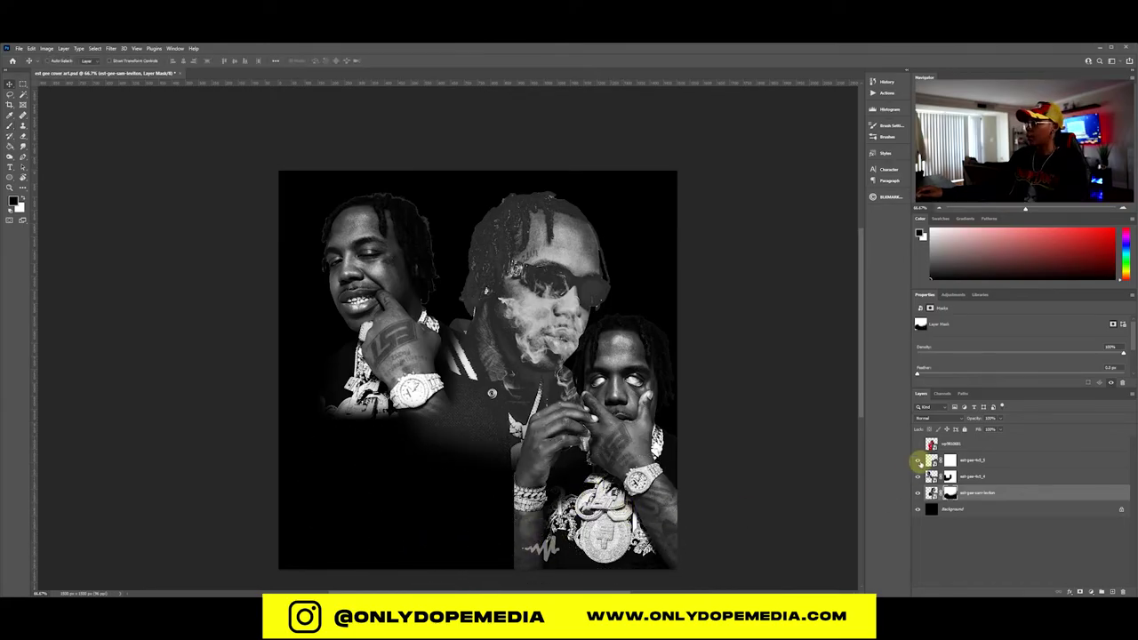
{"action": "left_click", "coordinate": [978, 460]}
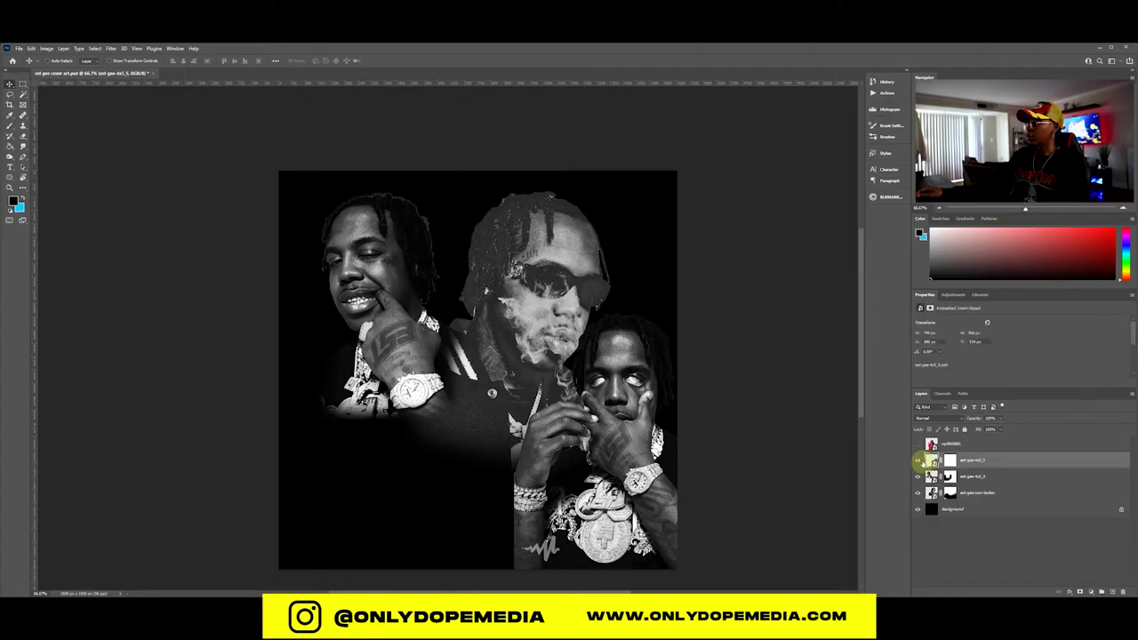
Step: Hide the bottom-right portrait and shift the other two portraits right and down
{"action": "left_click", "coordinate": [918, 460]}
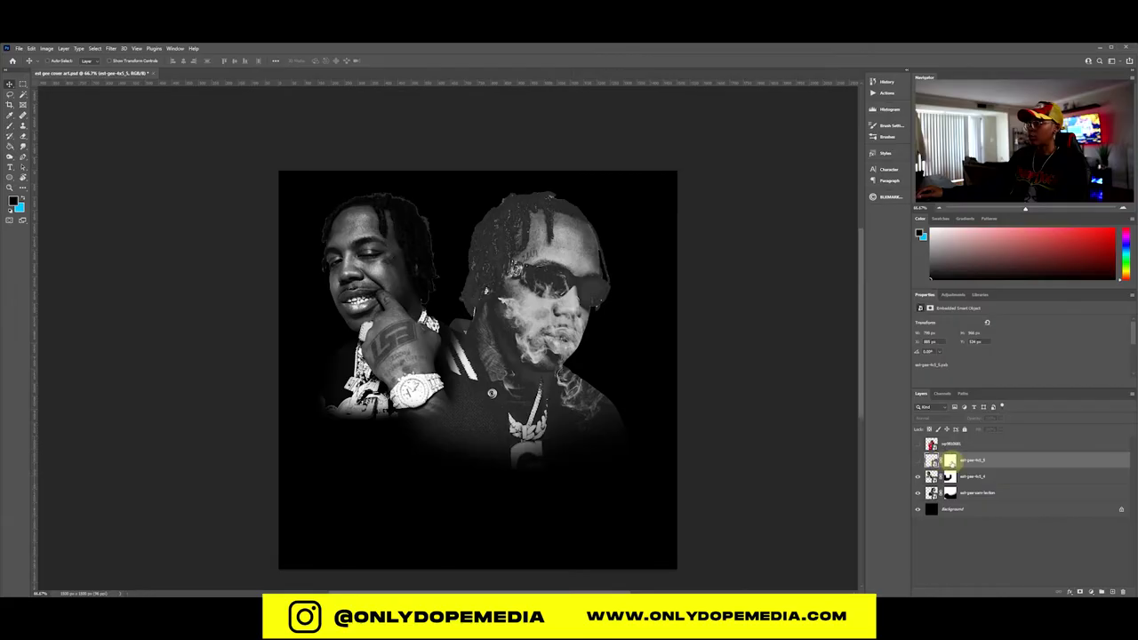
{"action": "left_click", "coordinate": [993, 478]}
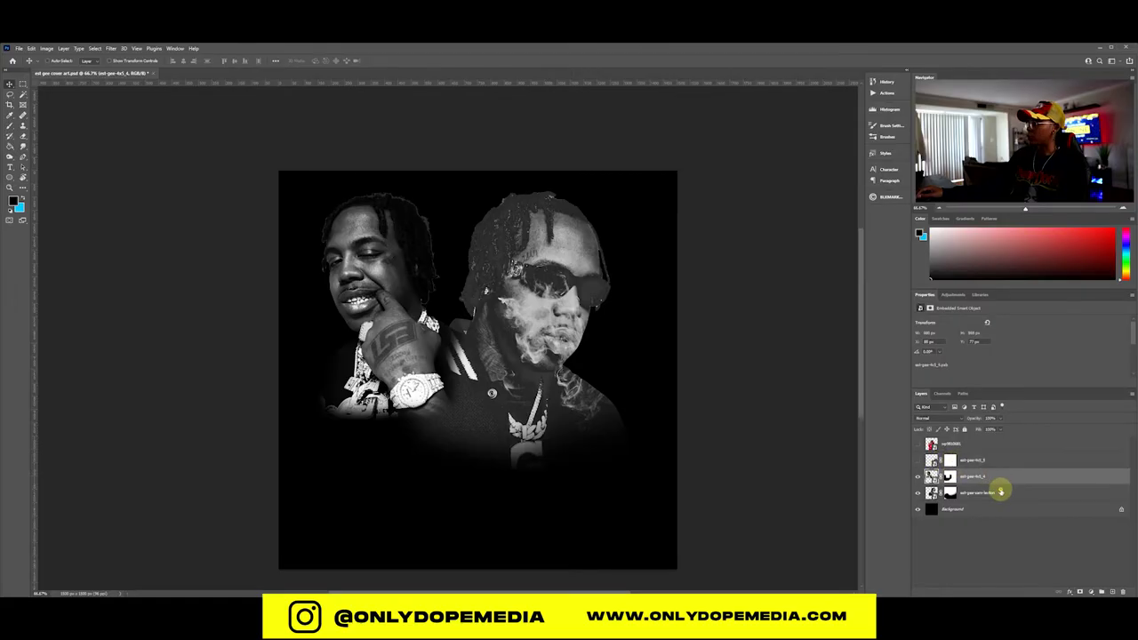
{"action": "left_click", "coordinate": [1000, 491], "text": "shift"}
{"action": "left_click_drag", "start_coordinate": [525, 382], "coordinate": [549, 380]}
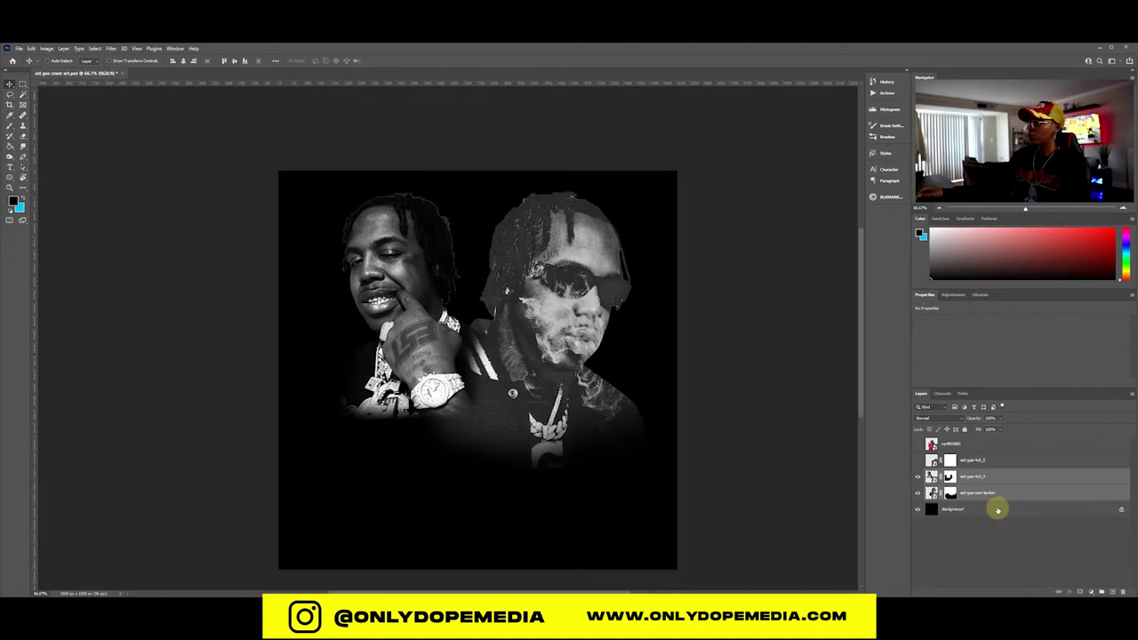
{"action": "left_click", "coordinate": [1000, 494]}
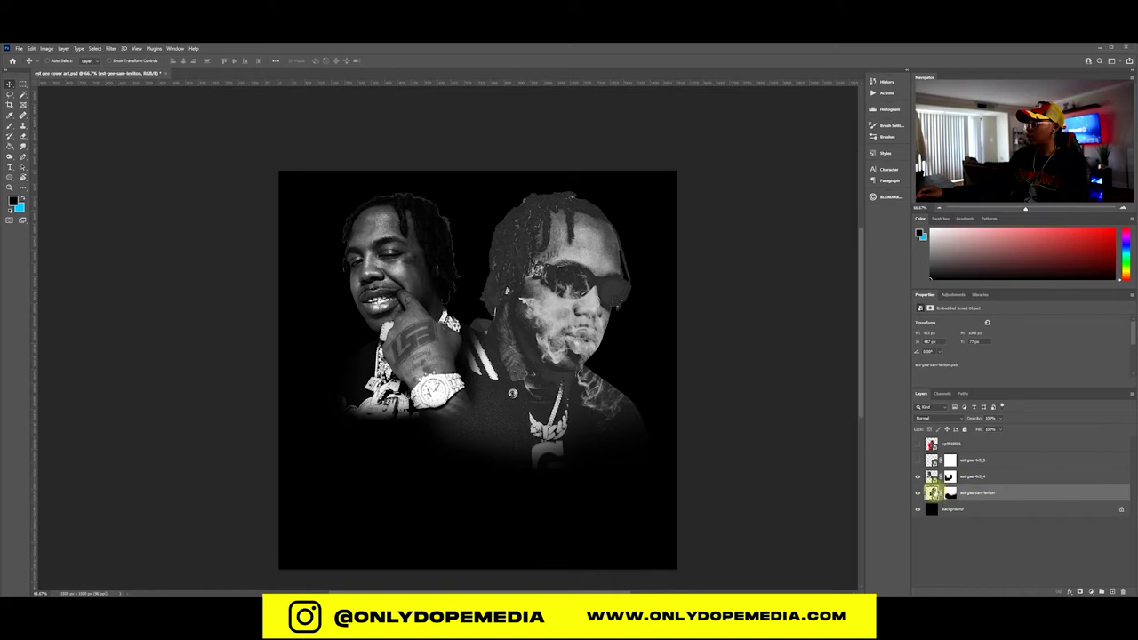
Step: Apply a Levels adjustment with black input 58 to the sunglasses portrait
{"action": "left_click", "coordinate": [46, 48]}
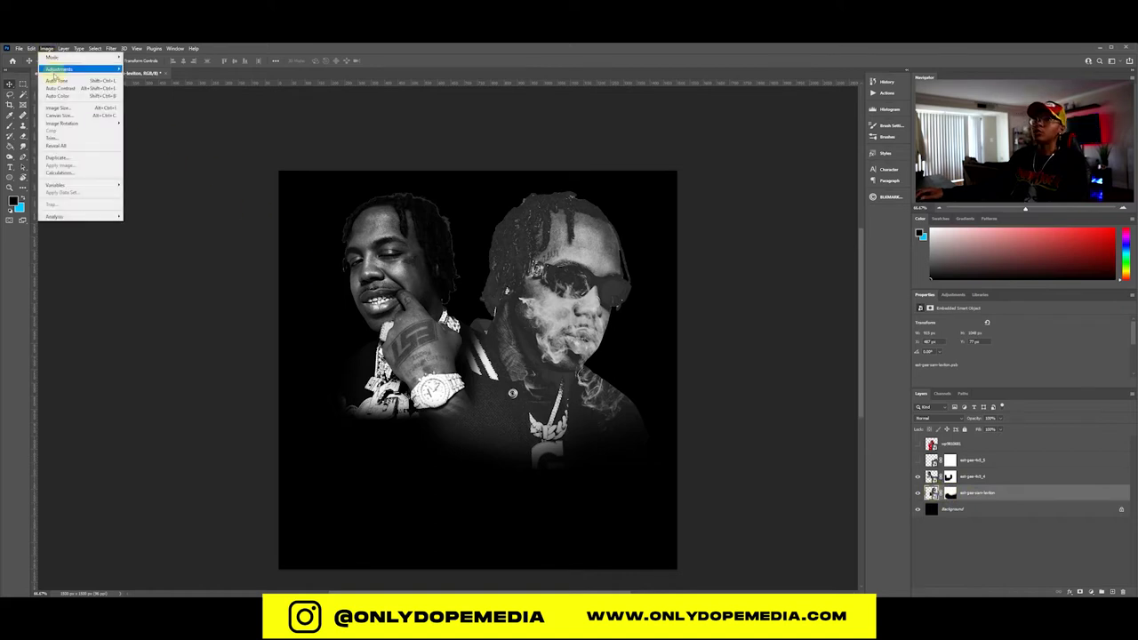
{"action": "mouse_move", "coordinate": [57, 70]}
{"action": "left_click", "coordinate": [146, 78]}
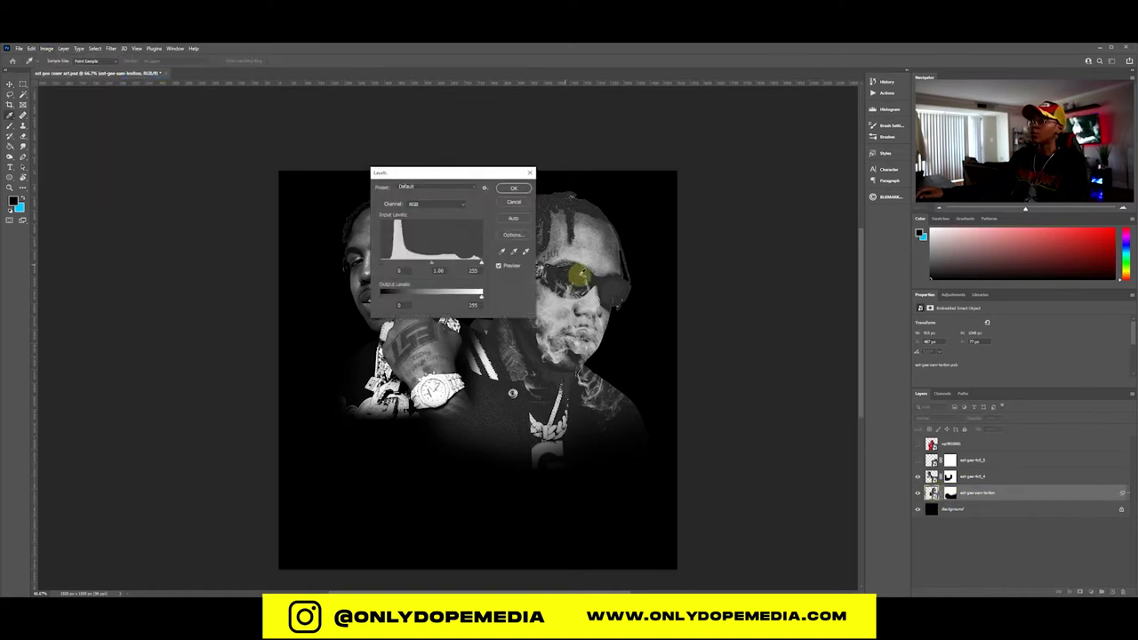
{"action": "left_click_drag", "start_coordinate": [433, 178], "coordinate": [756, 235]}
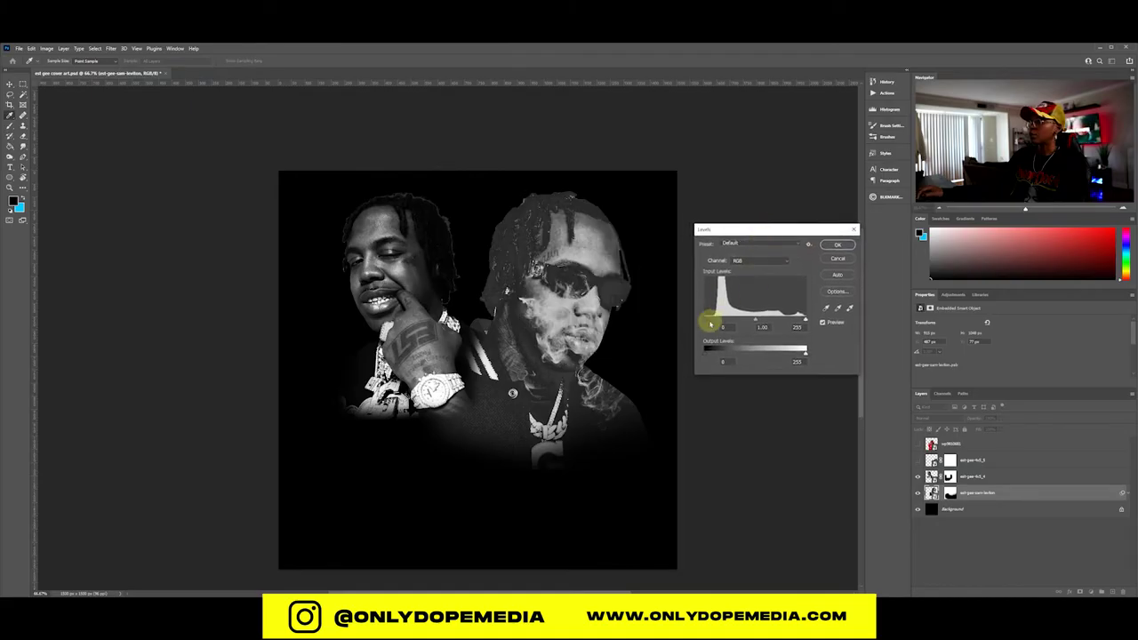
{"action": "left_click_drag", "start_coordinate": [708, 320], "coordinate": [729, 320]}
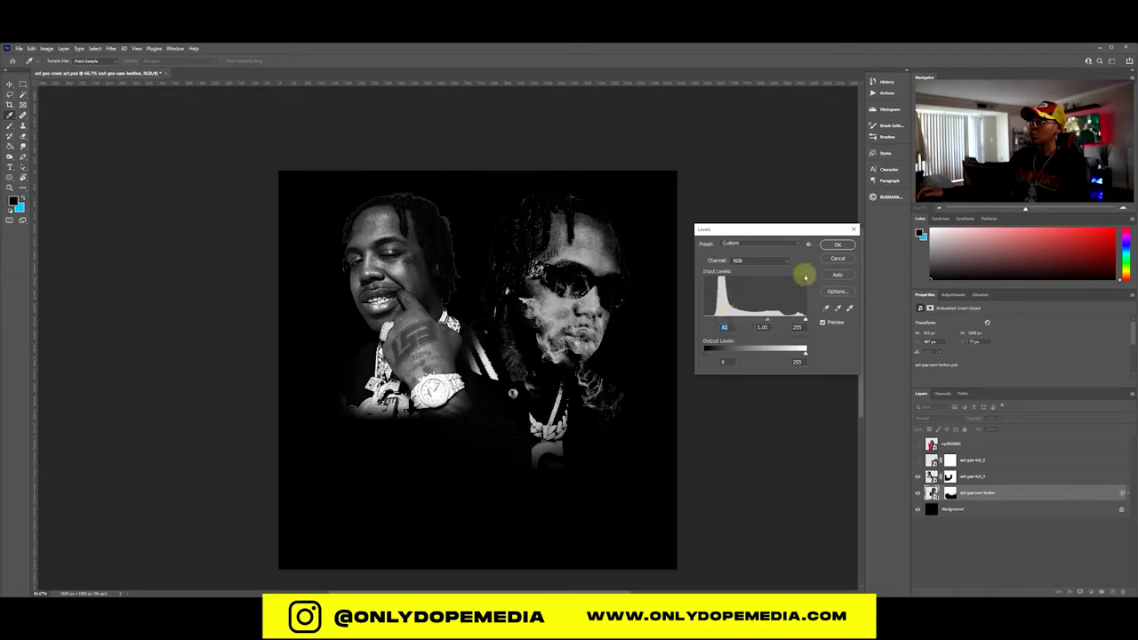
{"action": "left_click", "coordinate": [835, 246]}
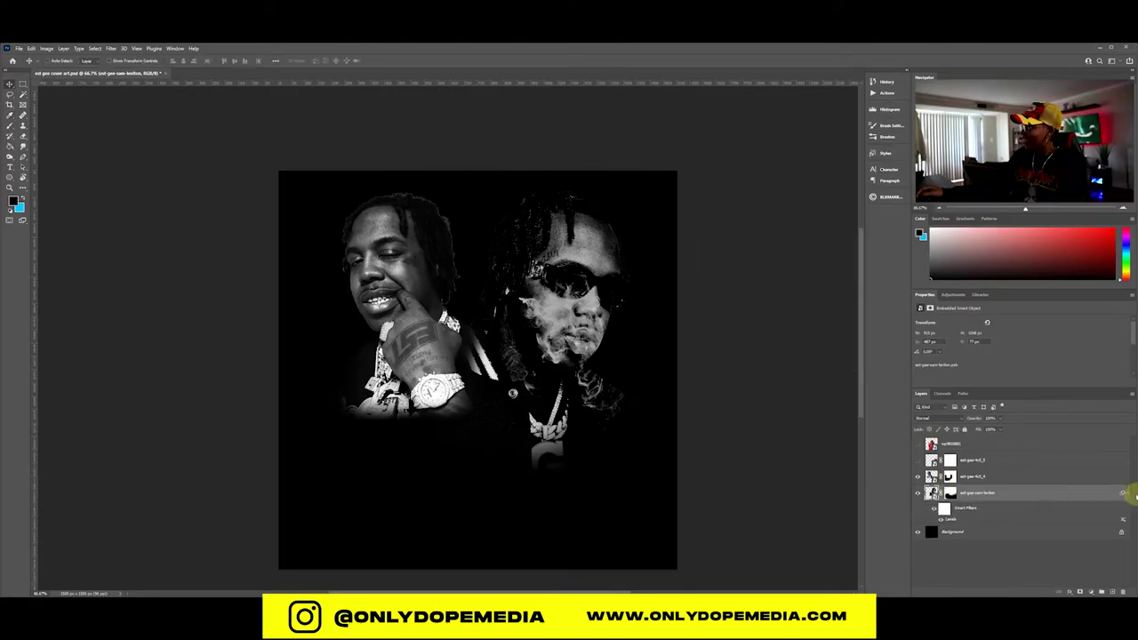
{"action": "left_click", "coordinate": [1123, 494]}
{"action": "left_click", "coordinate": [1005, 477]}
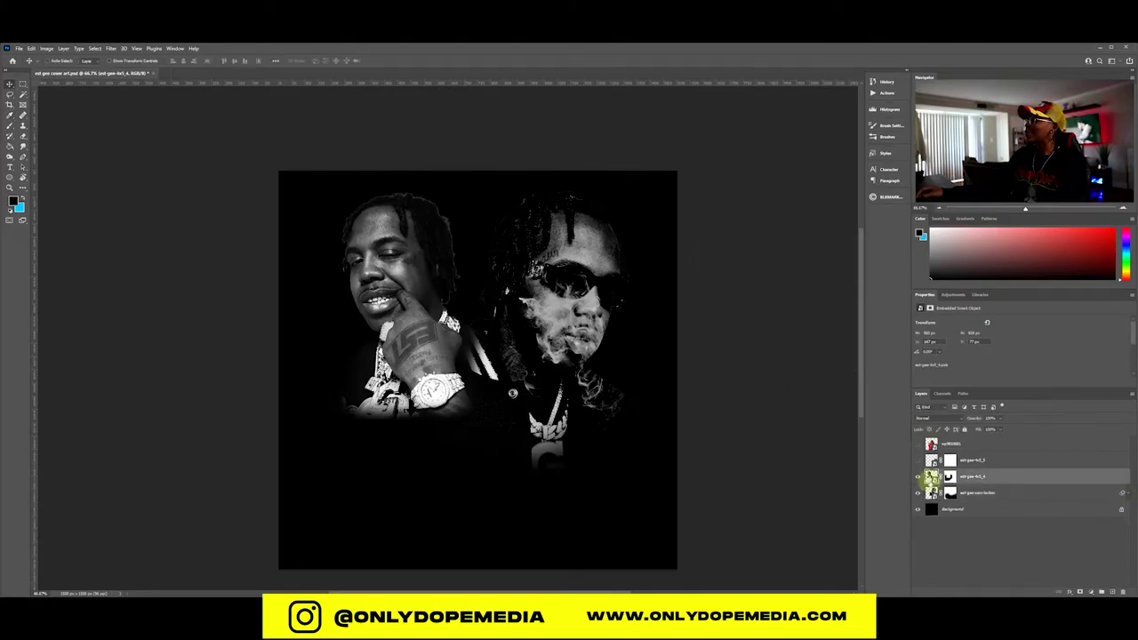
Step: Apply Levels to the left portrait with black input 36 and midtones 1.47
{"action": "left_click", "coordinate": [44, 49]}
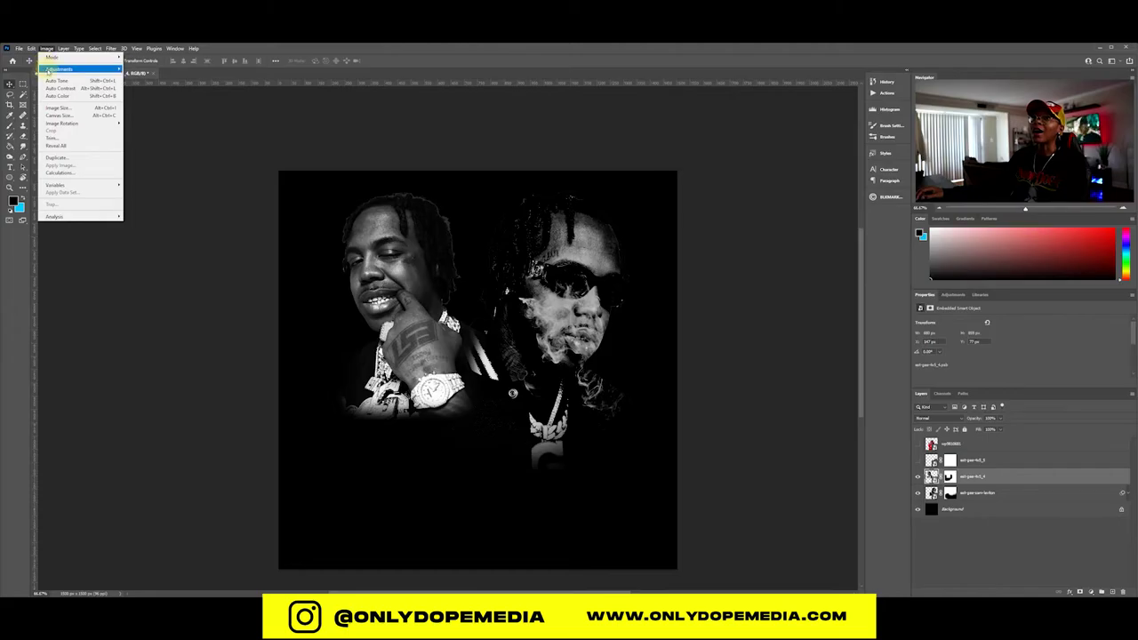
{"action": "mouse_move", "coordinate": [80, 72]}
{"action": "left_click", "coordinate": [142, 82]}
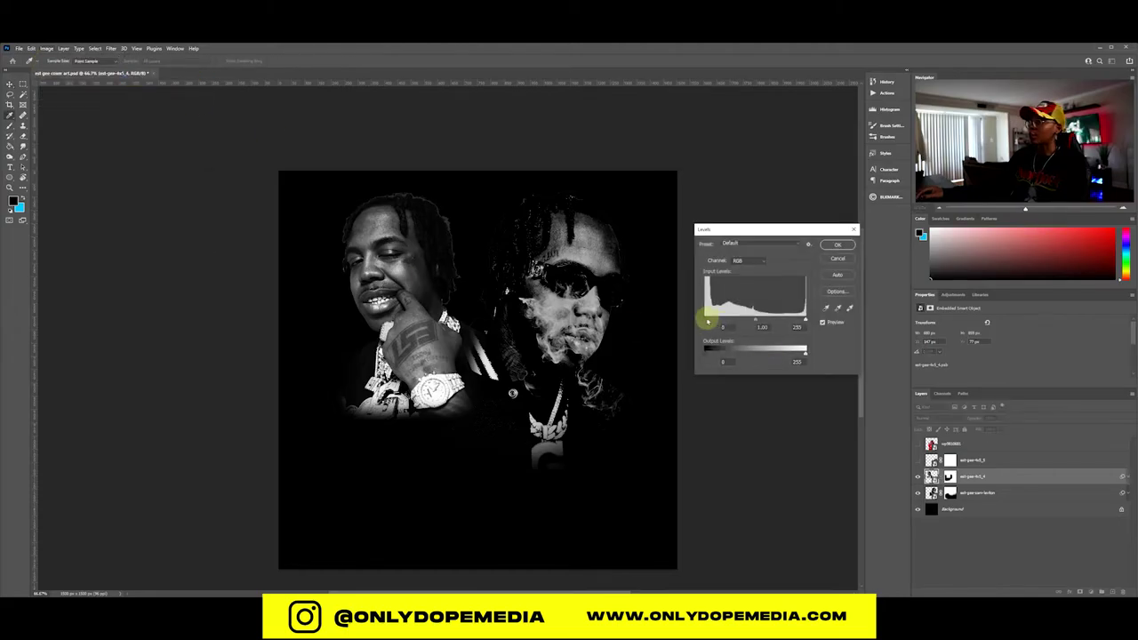
{"action": "left_click_drag", "start_coordinate": [708, 321], "coordinate": [721, 315]}
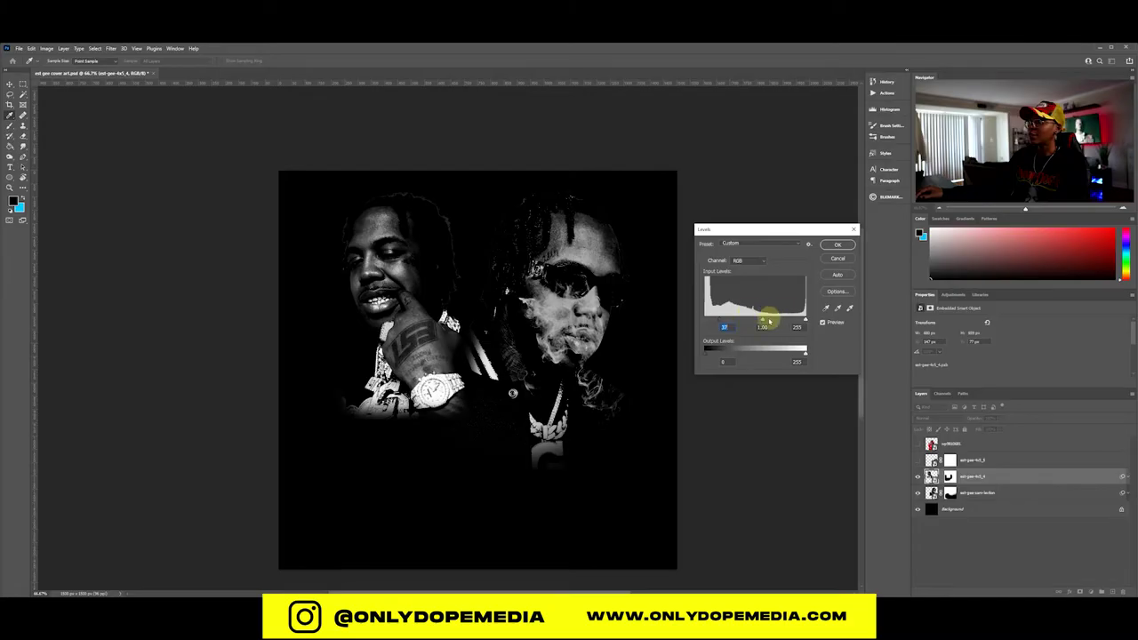
{"action": "left_click_drag", "start_coordinate": [761, 321], "coordinate": [751, 322]}
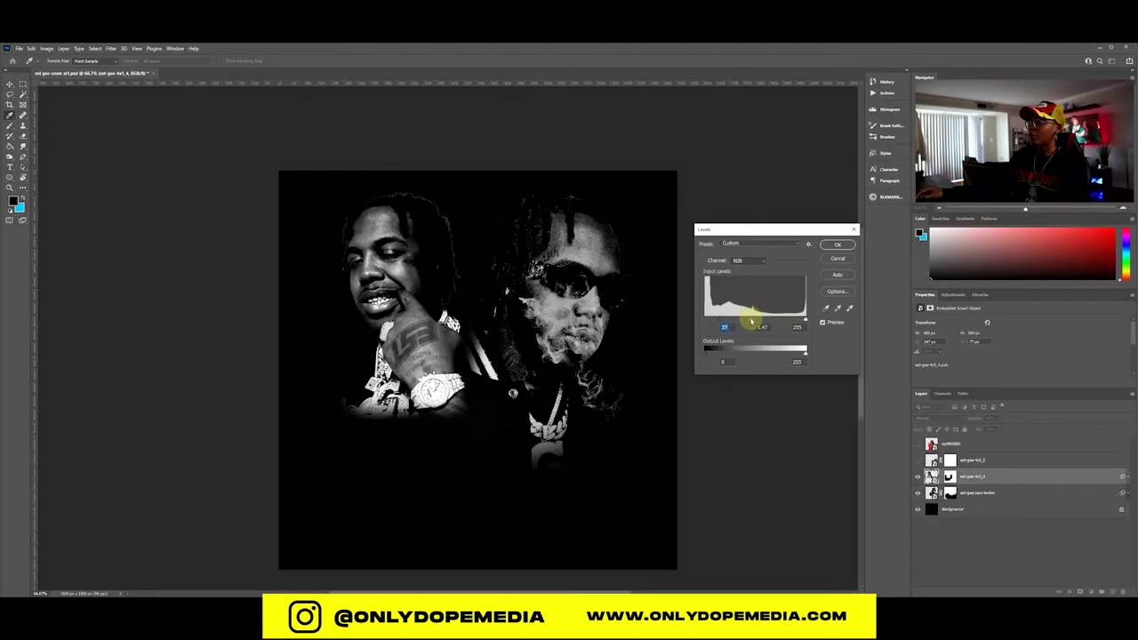
{"action": "left_click", "coordinate": [836, 245]}
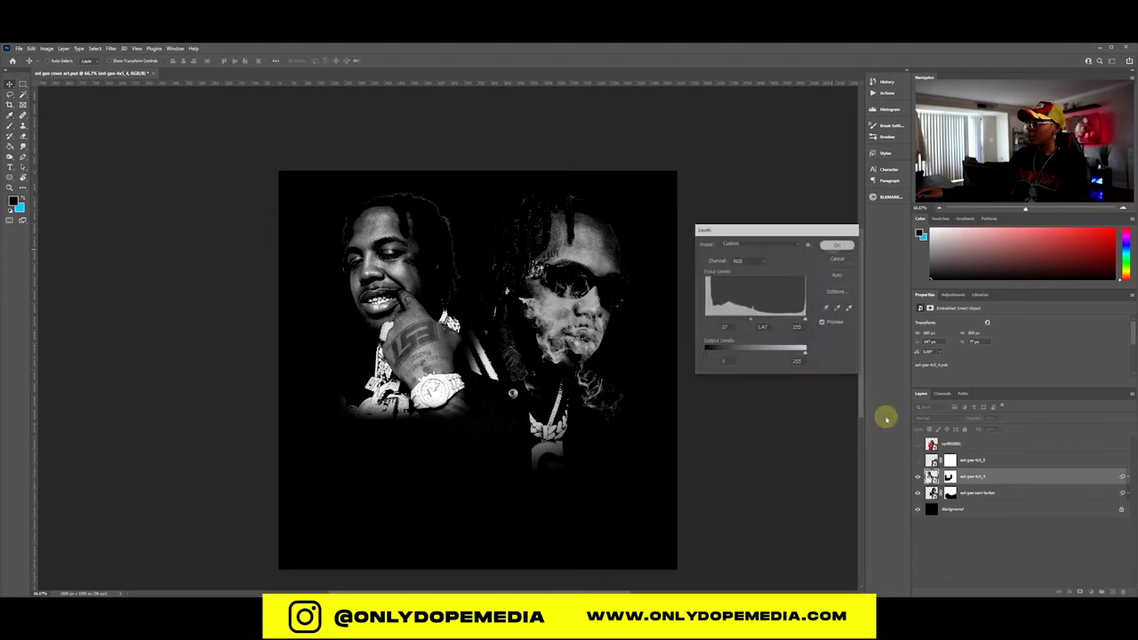
Step: Paint the left portrait's mask with a smaller brush so its edges fade softly
{"action": "left_click", "coordinate": [949, 476]}
{"action": "key", "text": "b"}
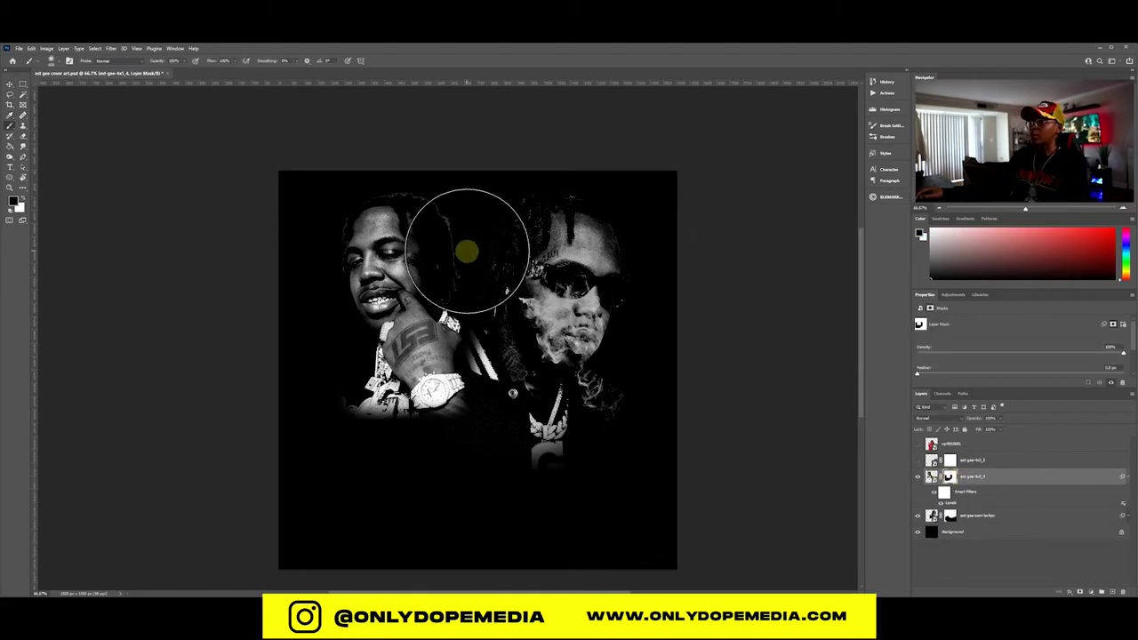
{"action": "key", "text": "bracketleft"}
{"action": "key", "text": "bracketleft"}
{"action": "key", "text": "bracketleft"}
{"action": "key", "text": "bracketleft"}
{"action": "key", "text": "bracketleft"}
{"action": "key", "text": "bracketleft"}
{"action": "key", "text": "bracketleft"}
{"action": "key", "text": "bracketleft"}
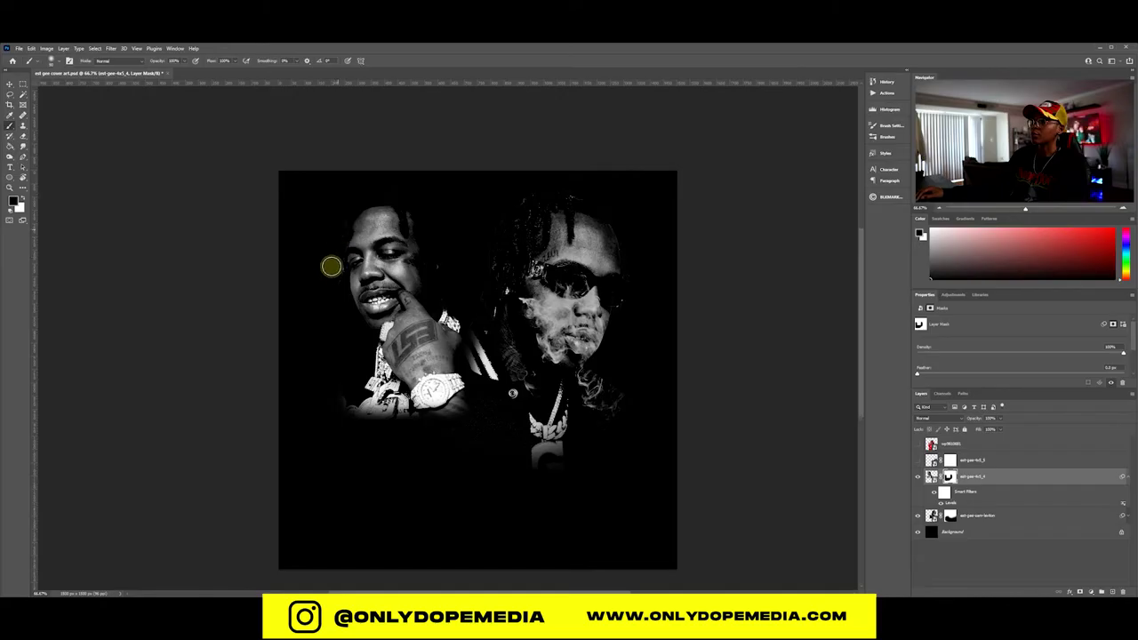
{"action": "key", "text": "v"}
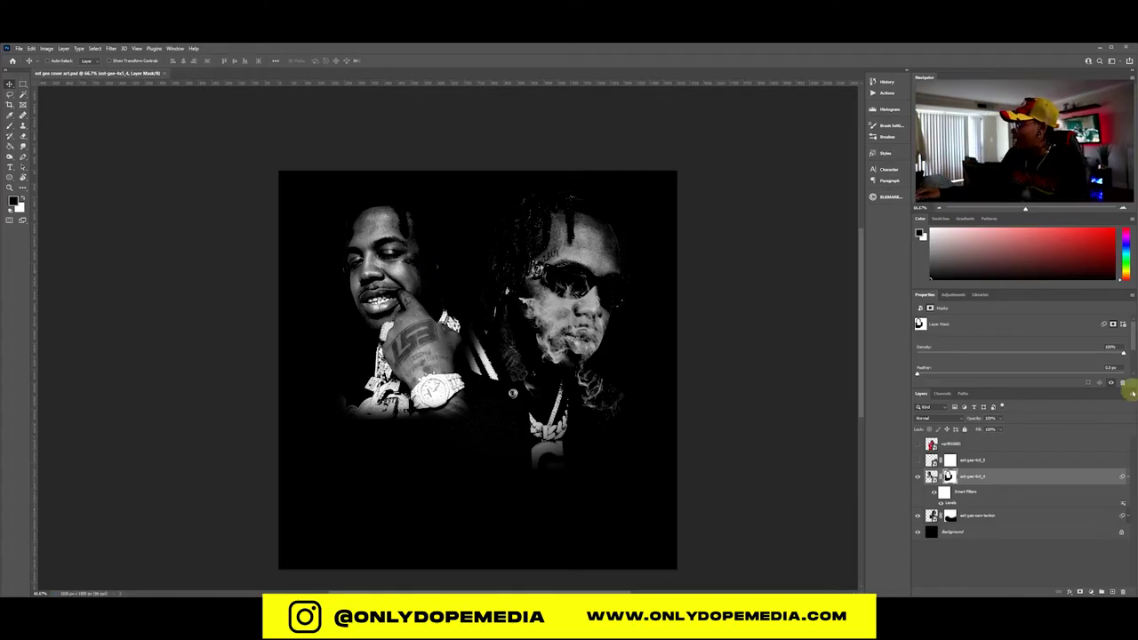
{"action": "left_click", "coordinate": [1123, 477]}
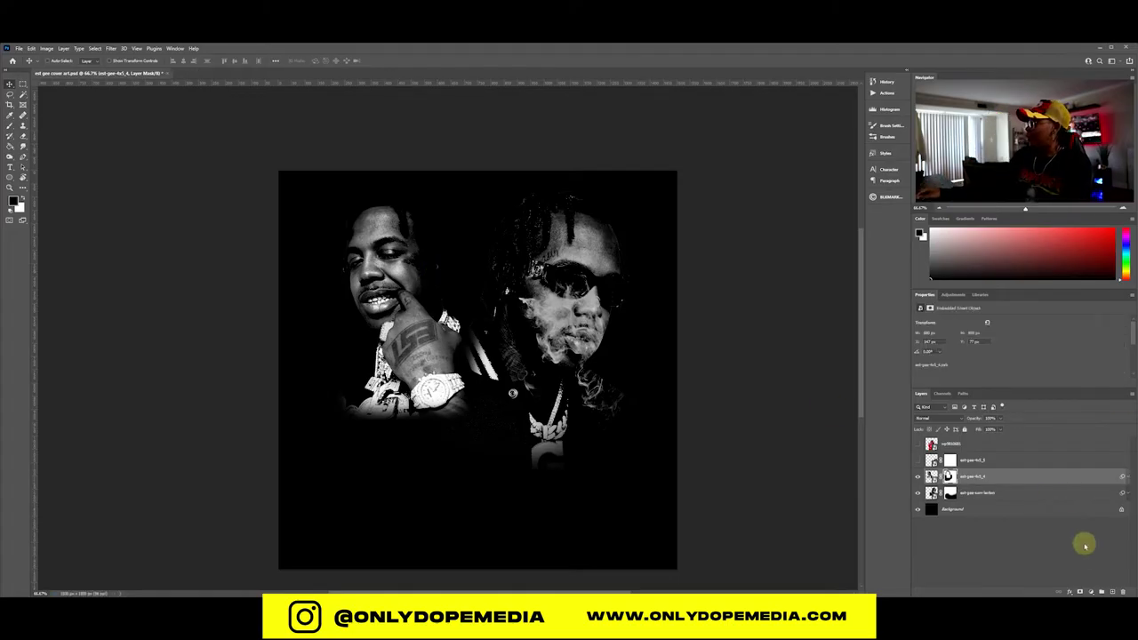
Step: Add a Gradient Map layer using the red-and-white ODM BOOTLEG VOL 2 preset
{"action": "left_click", "coordinate": [1086, 591]}
{"action": "left_click", "coordinate": [1089, 581]}
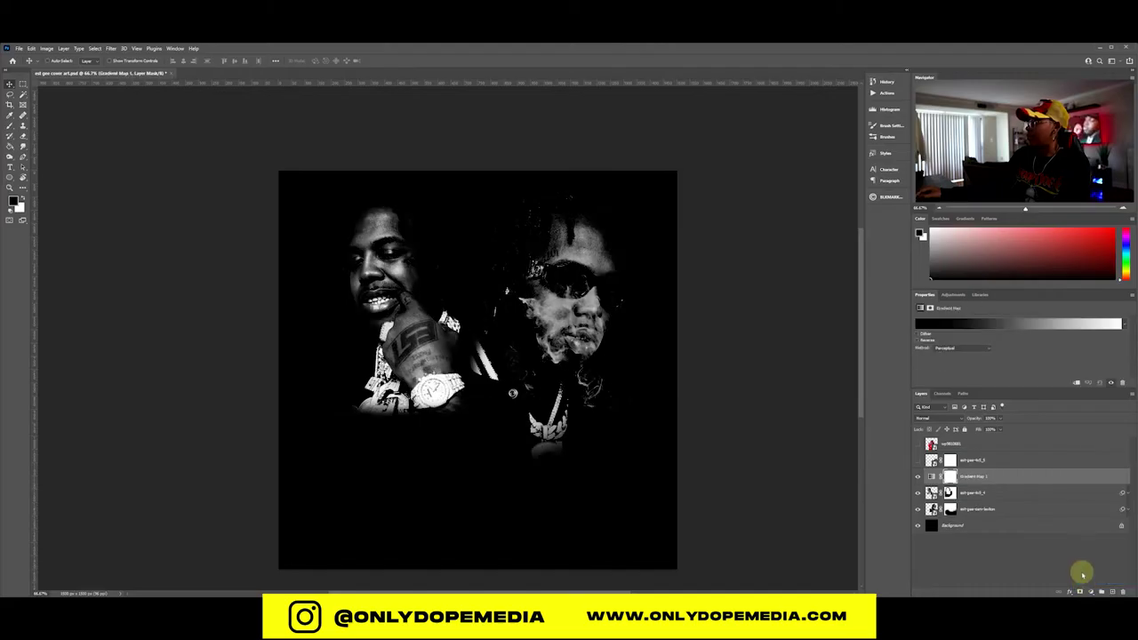
{"action": "left_click", "coordinate": [957, 328]}
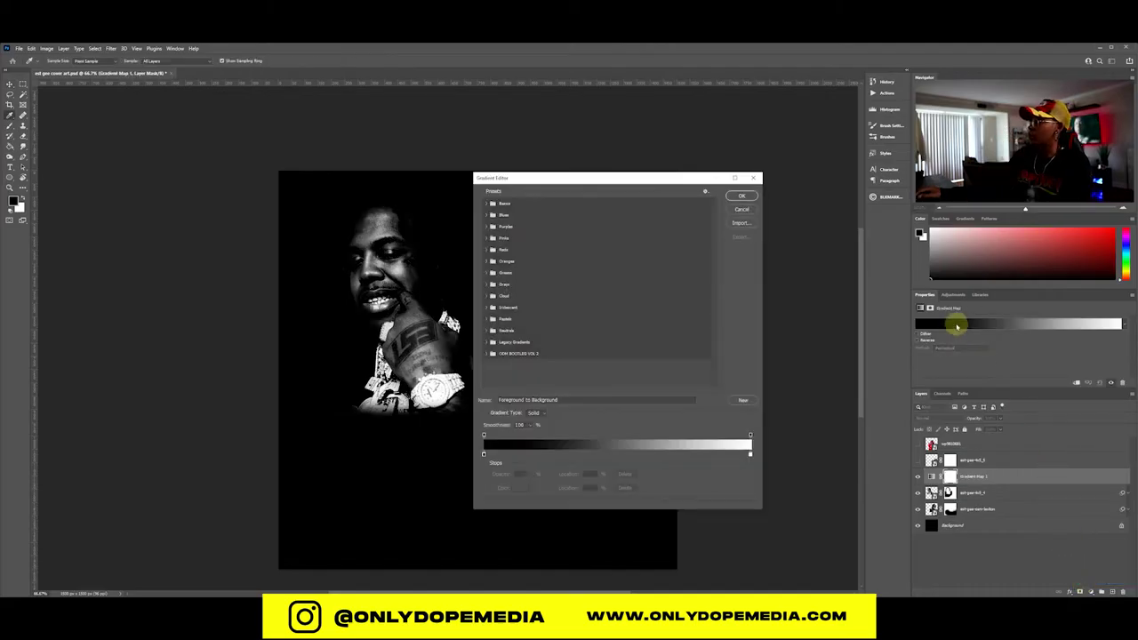
{"action": "left_click_drag", "start_coordinate": [516, 183], "coordinate": [687, 189]}
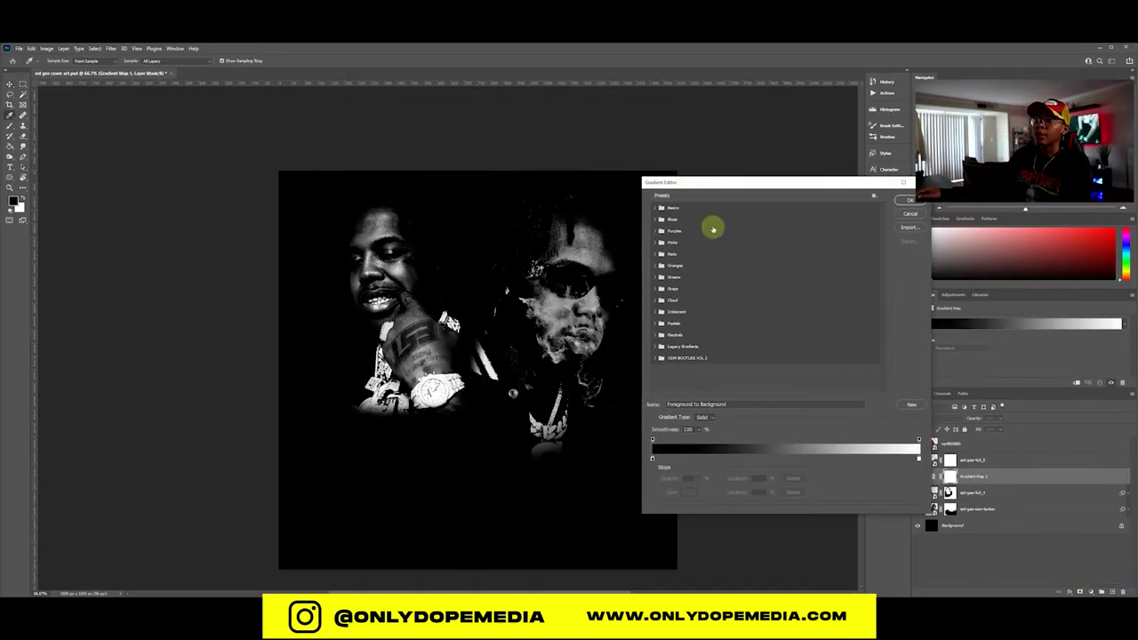
{"action": "left_click", "coordinate": [657, 357]}
{"action": "left_click", "coordinate": [729, 369]}
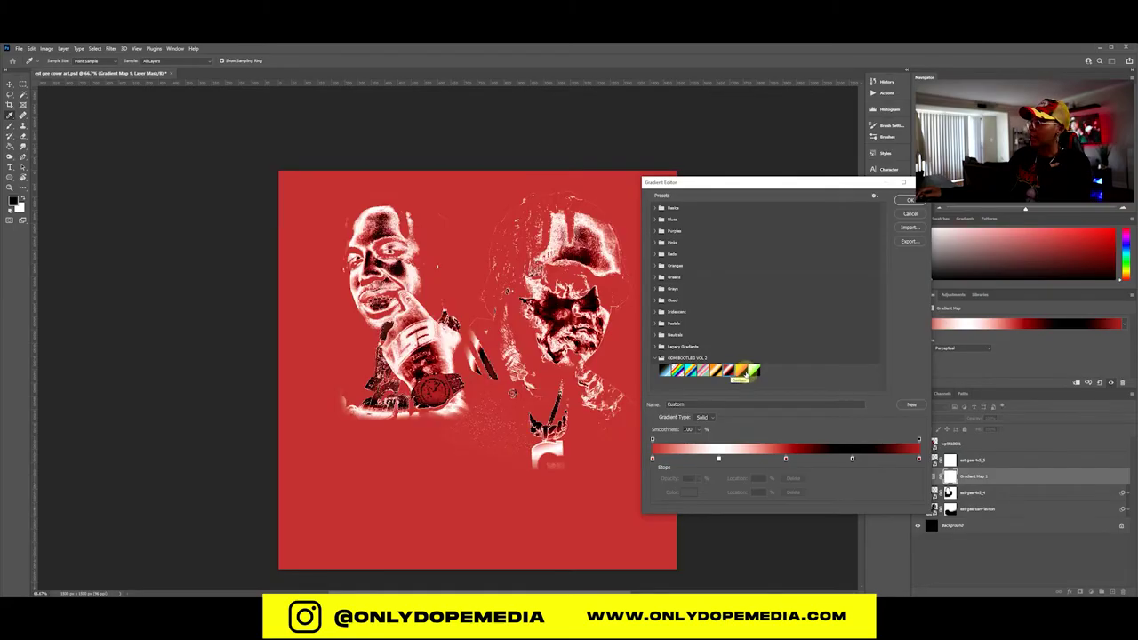
{"action": "left_click", "coordinate": [742, 370]}
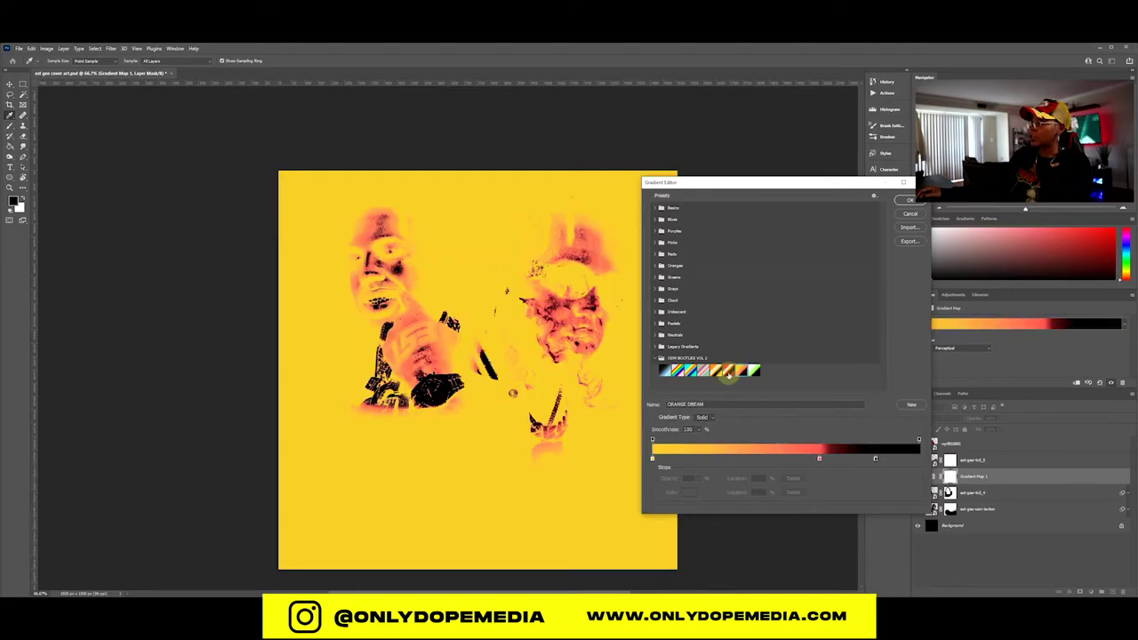
{"action": "left_click", "coordinate": [727, 371]}
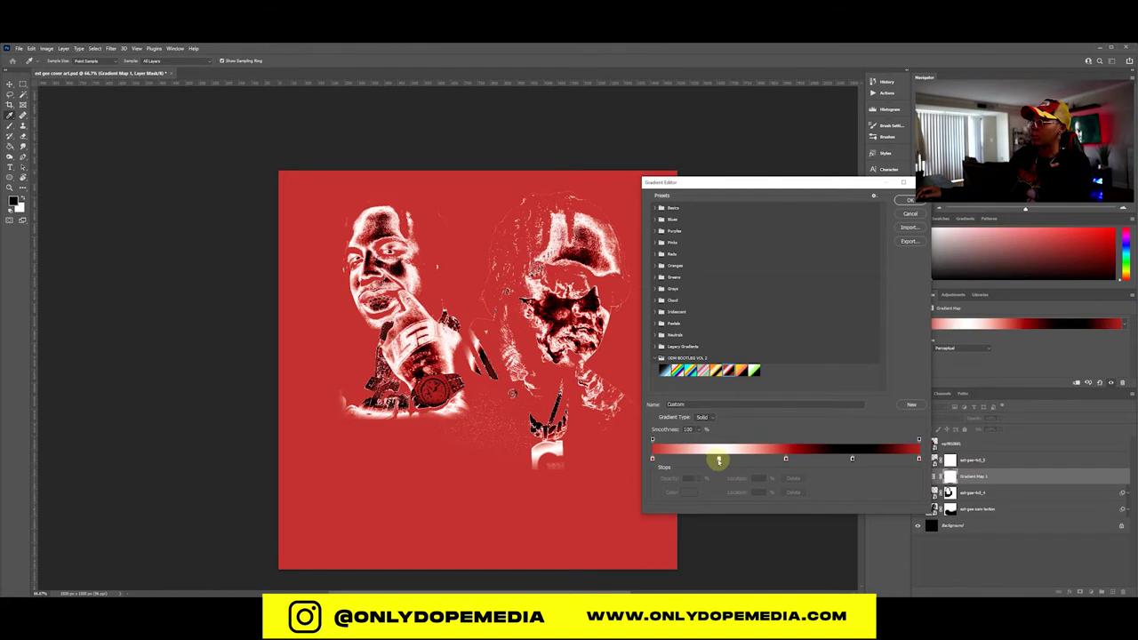
Step: Recolour the gradient's 25% stop to a saturated orange-yellow
{"action": "left_click", "coordinate": [720, 460]}
{"action": "left_click", "coordinate": [688, 491]}
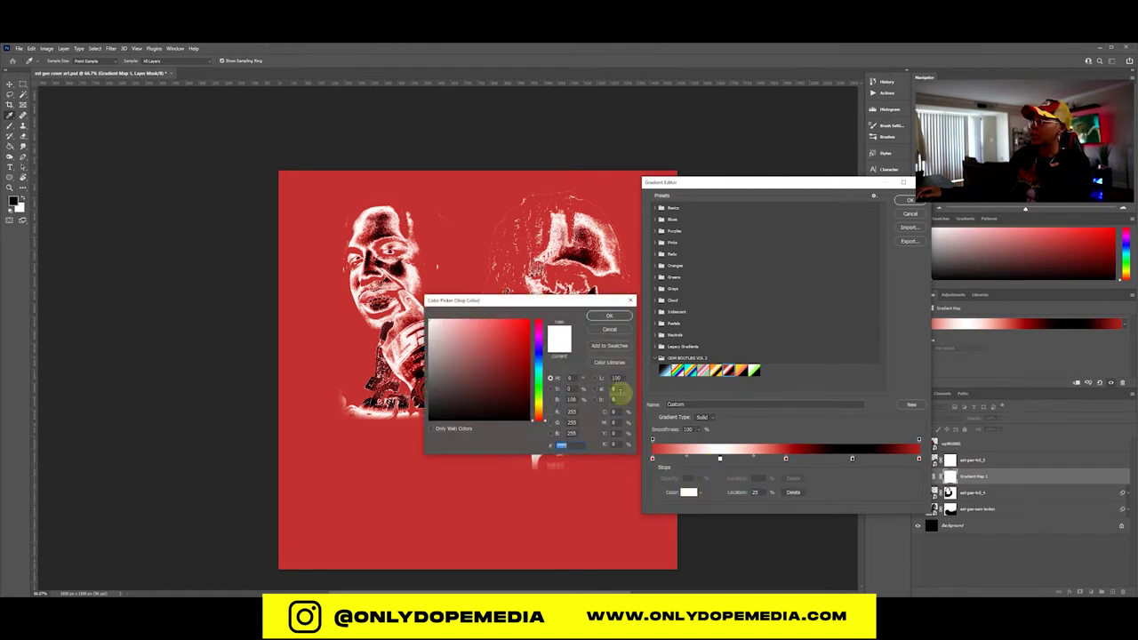
{"action": "left_click_drag", "start_coordinate": [538, 415], "coordinate": [538, 409]}
{"action": "left_click_drag", "start_coordinate": [506, 347], "coordinate": [530, 319]}
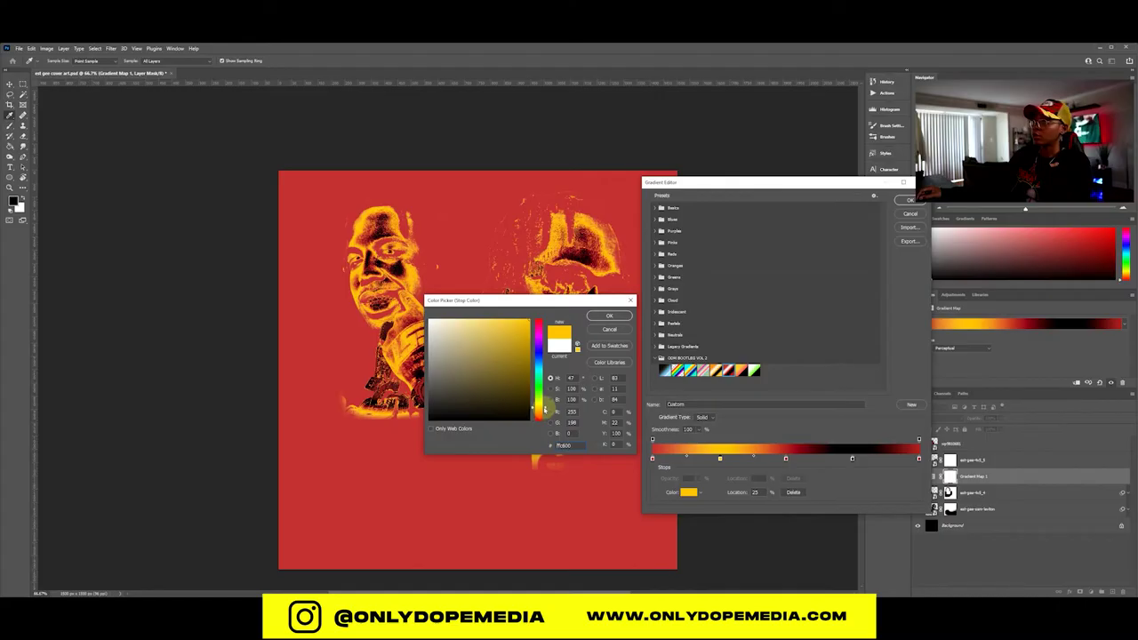
{"action": "left_click_drag", "start_coordinate": [543, 410], "coordinate": [544, 408]}
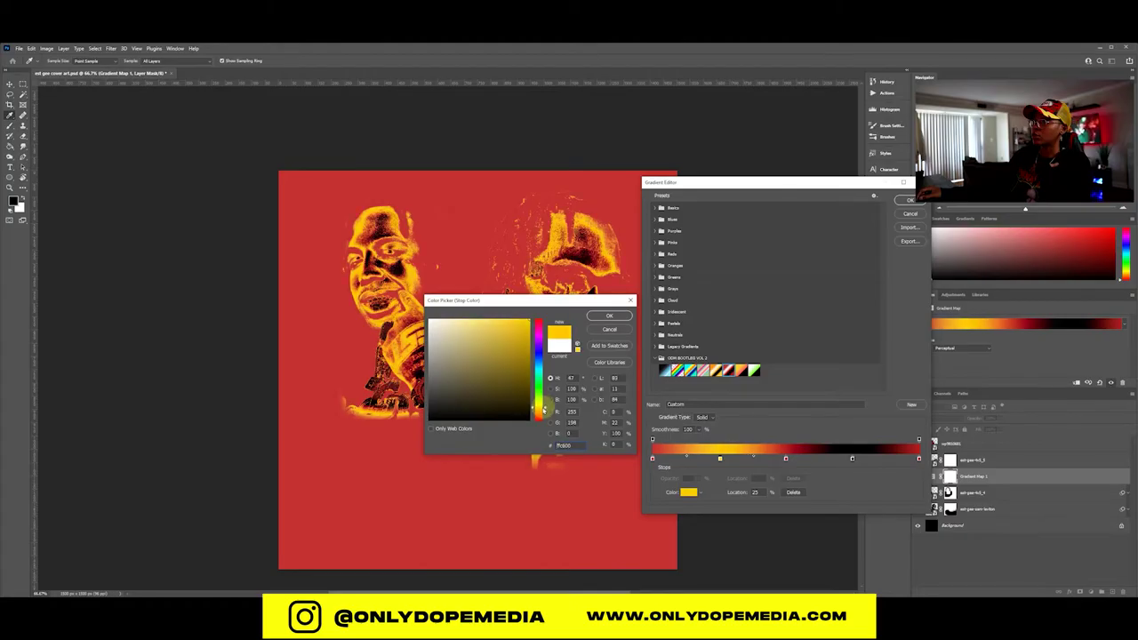
{"action": "left_click", "coordinate": [608, 315]}
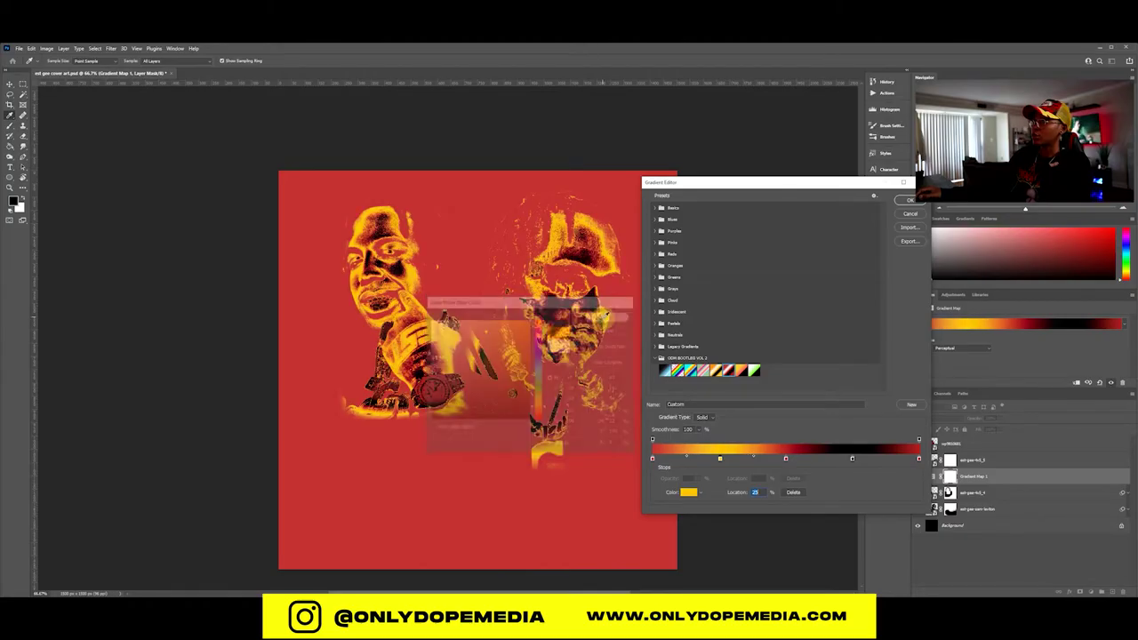
{"action": "left_click", "coordinate": [908, 199]}
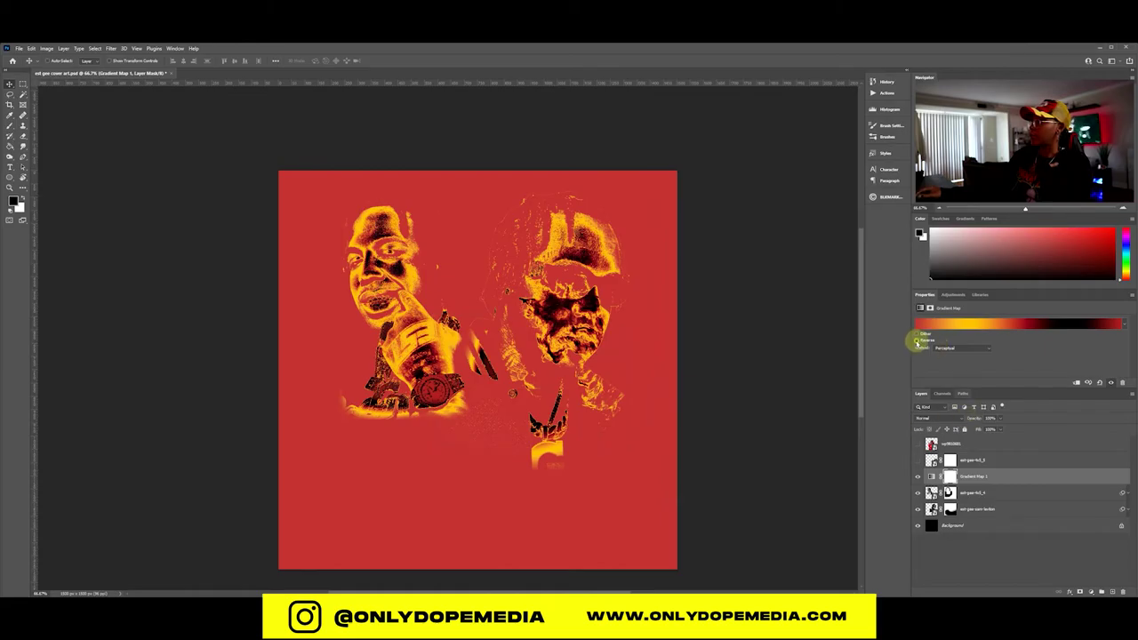
Step: Toggle Reverse on and off, then bring back the Gradient Editor
{"action": "left_click", "coordinate": [916, 340]}
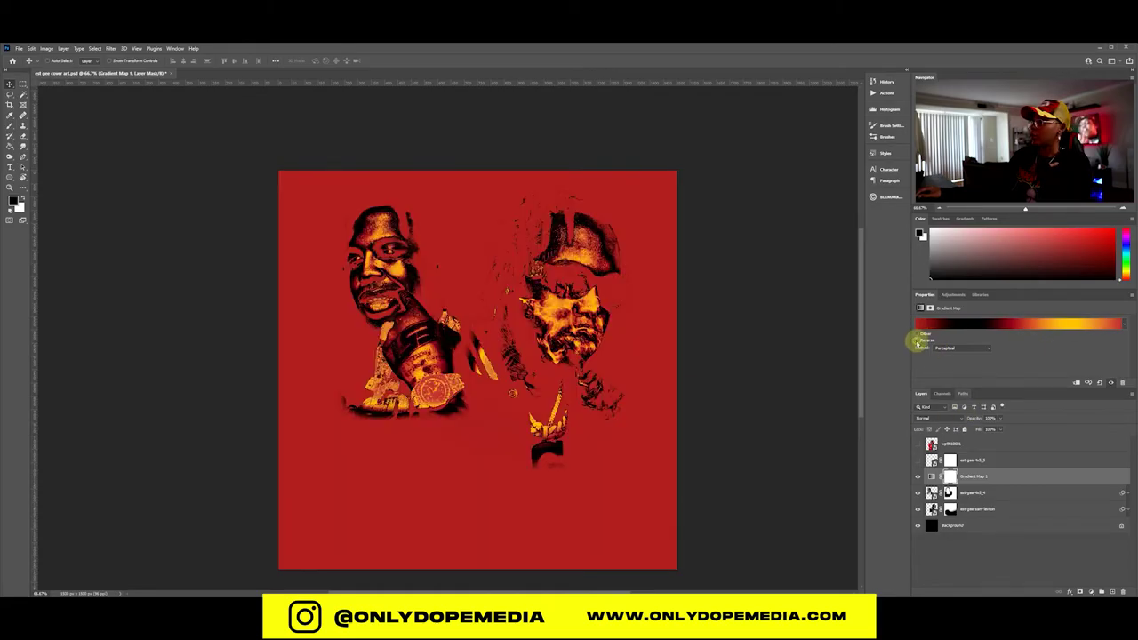
{"action": "left_click", "coordinate": [917, 341]}
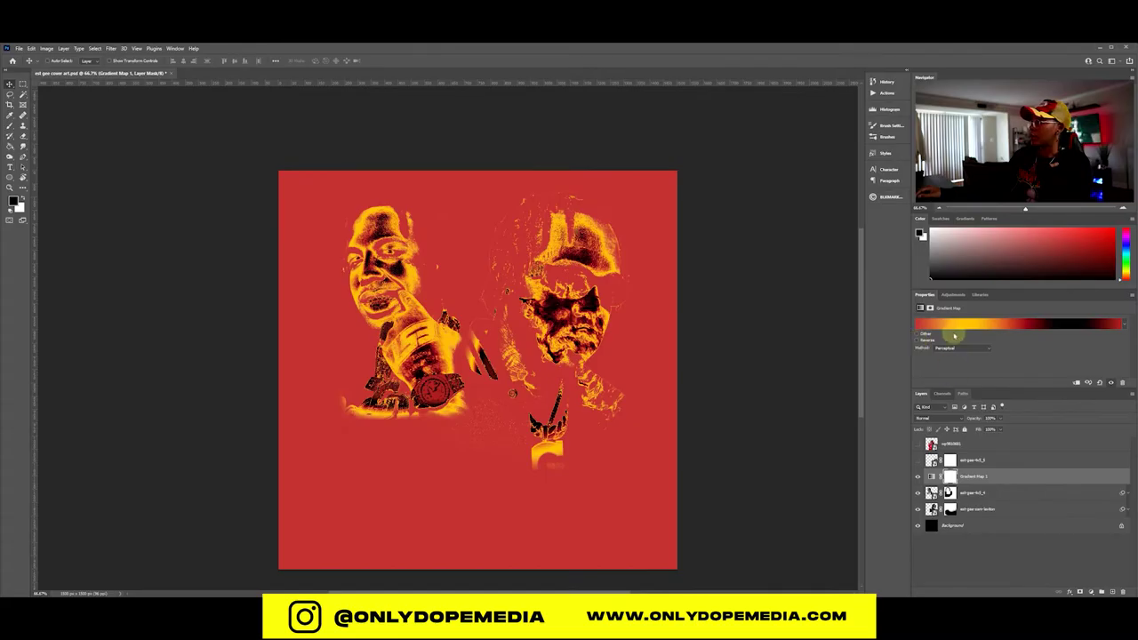
{"action": "left_click", "coordinate": [951, 324]}
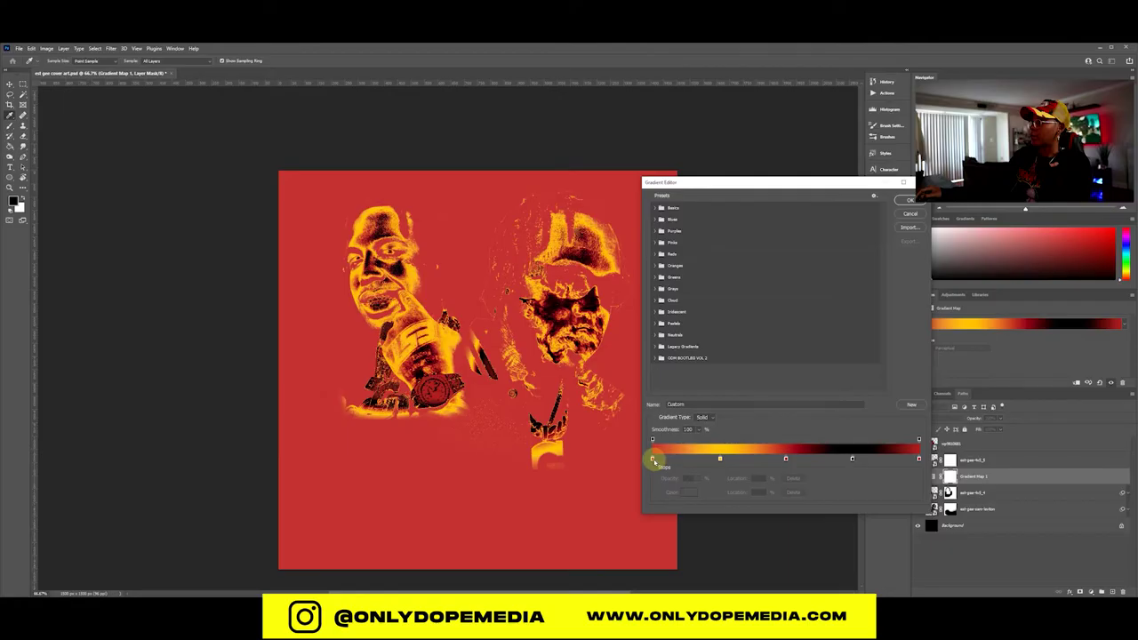
Step: Set the gradient's leftmost colour stop to black
{"action": "left_click", "coordinate": [653, 460]}
{"action": "left_click", "coordinate": [684, 490]}
{"action": "left_click", "coordinate": [458, 414]}
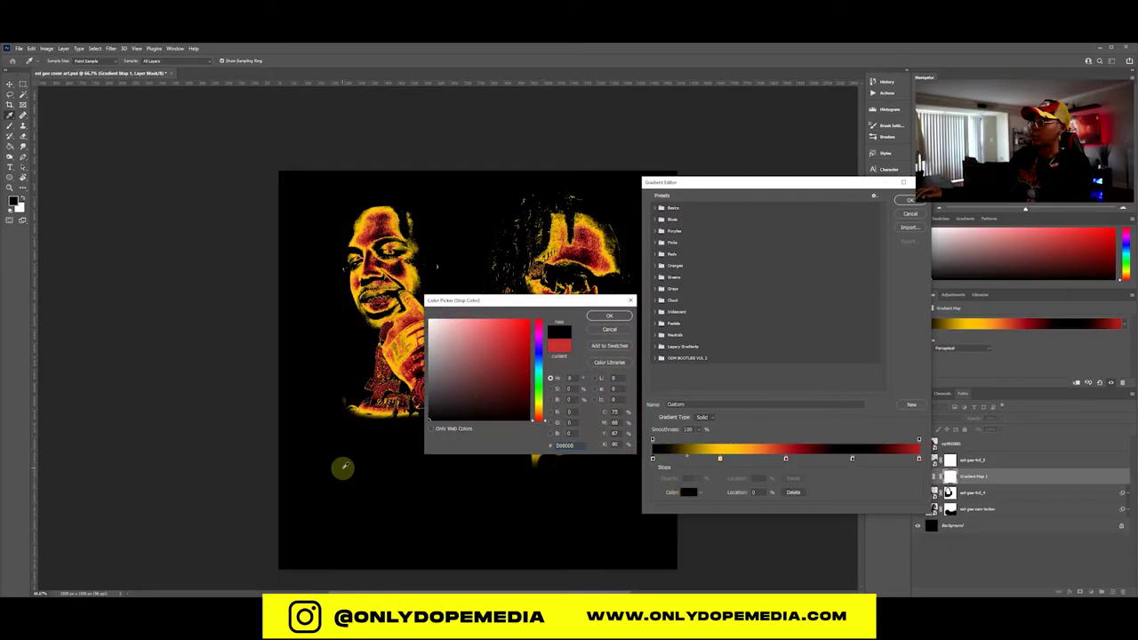
{"action": "left_click", "coordinate": [609, 316]}
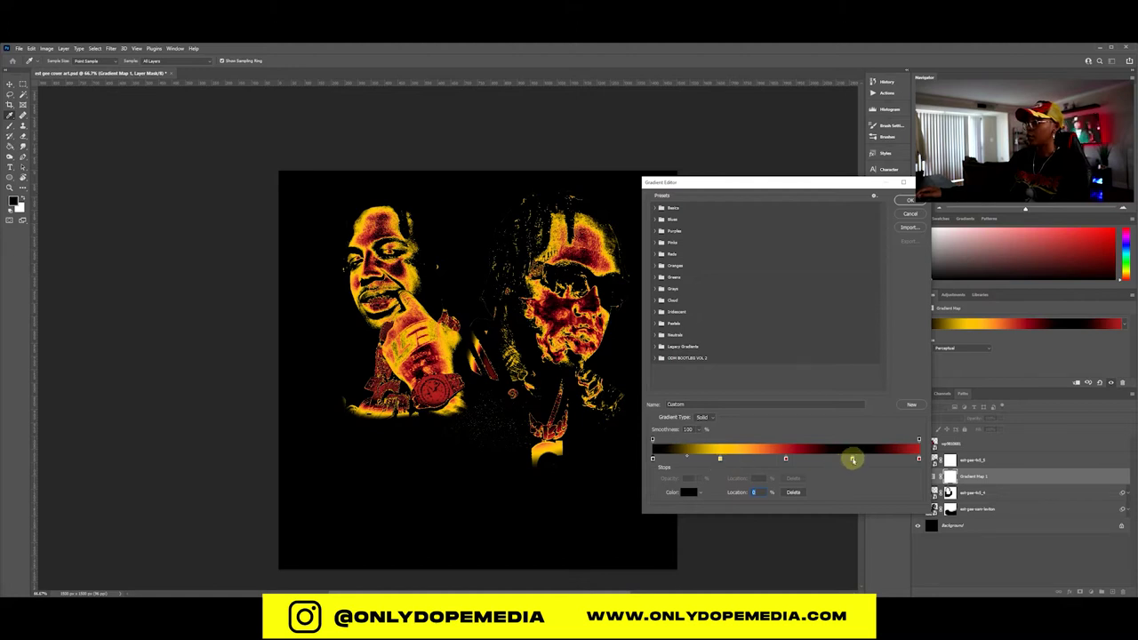
Step: Remove the dark stops, move the yellow stop to 51% and the red stop left
{"action": "left_click_drag", "start_coordinate": [851, 459], "coordinate": [892, 458]}
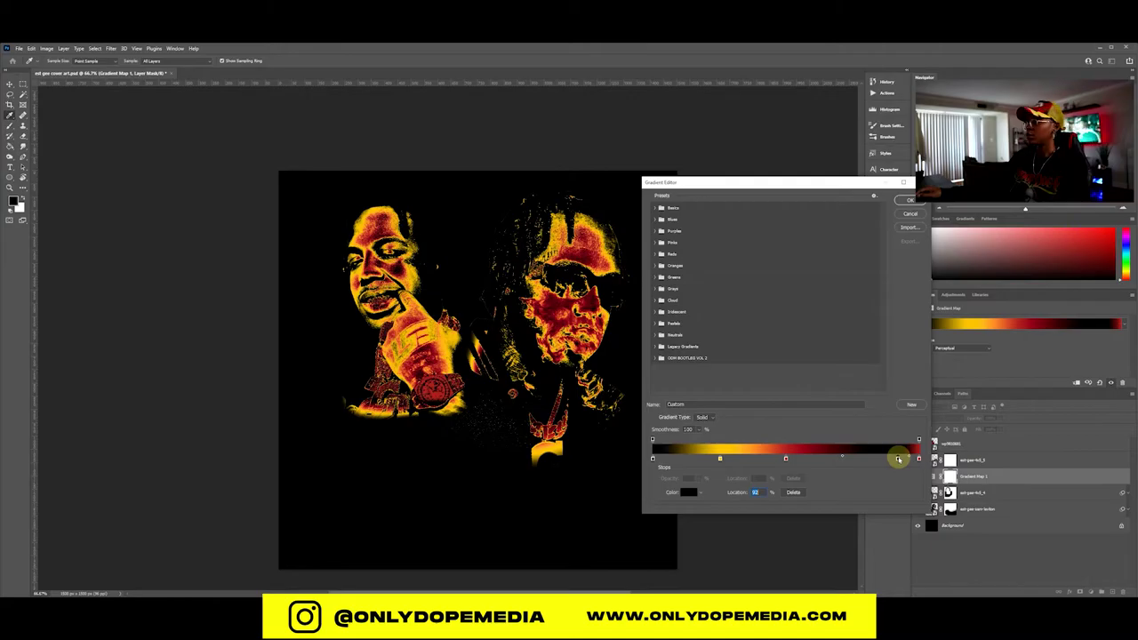
{"action": "left_click_drag", "start_coordinate": [898, 460], "coordinate": [898, 483]}
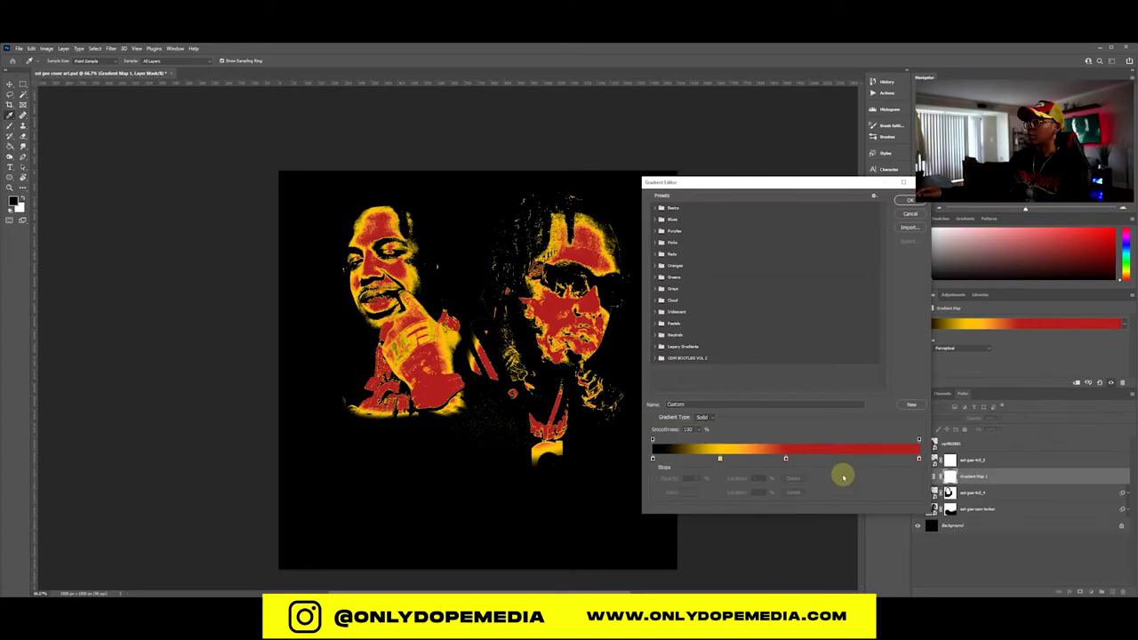
{"action": "left_click_drag", "start_coordinate": [786, 460], "coordinate": [820, 472]}
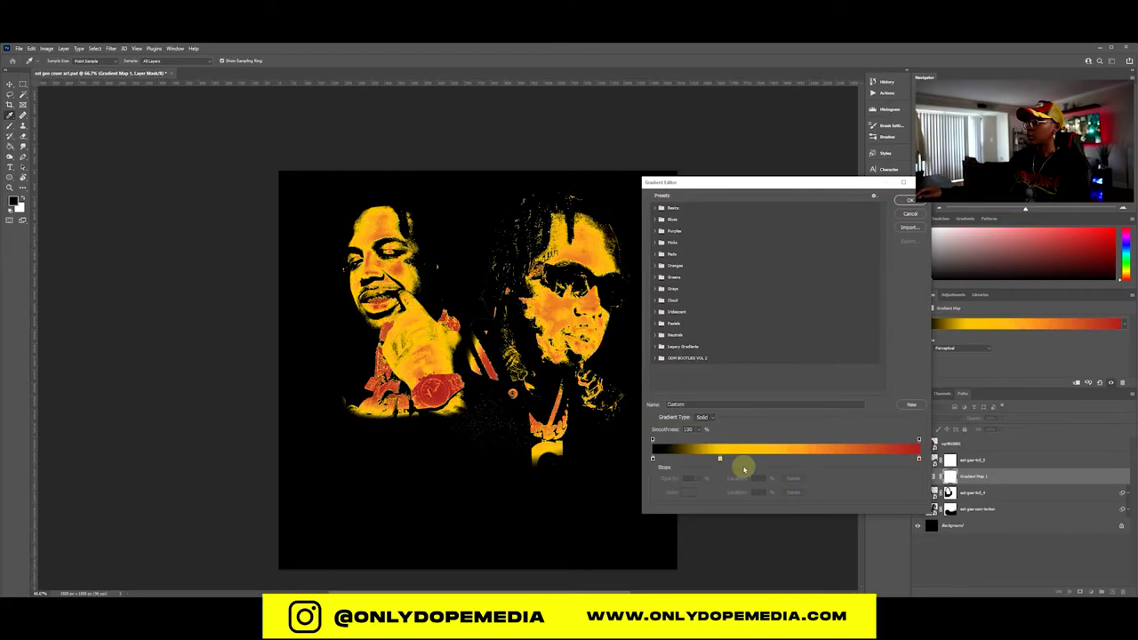
{"action": "left_click_drag", "start_coordinate": [719, 459], "coordinate": [786, 460]}
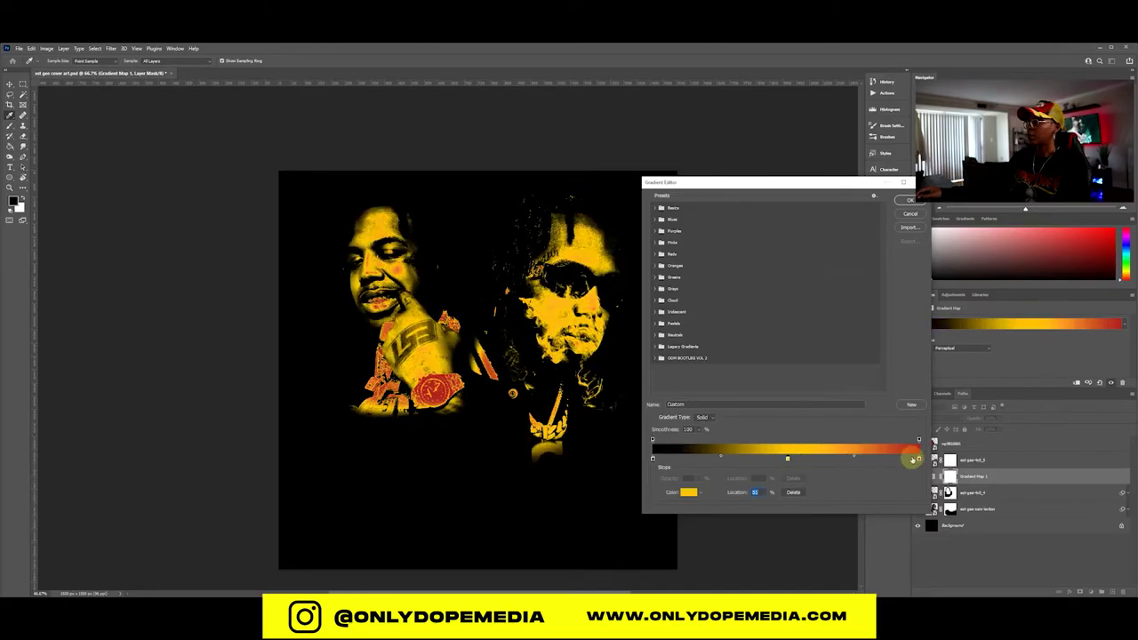
{"action": "mouse_move", "coordinate": [920, 460]}
{"action": "left_mouse_down"}
{"action": "mouse_move", "coordinate": [837, 462]}
{"action": "mouse_move", "coordinate": [935, 459]}
{"action": "left_mouse_up"}
{"action": "left_click", "coordinate": [836, 458]}
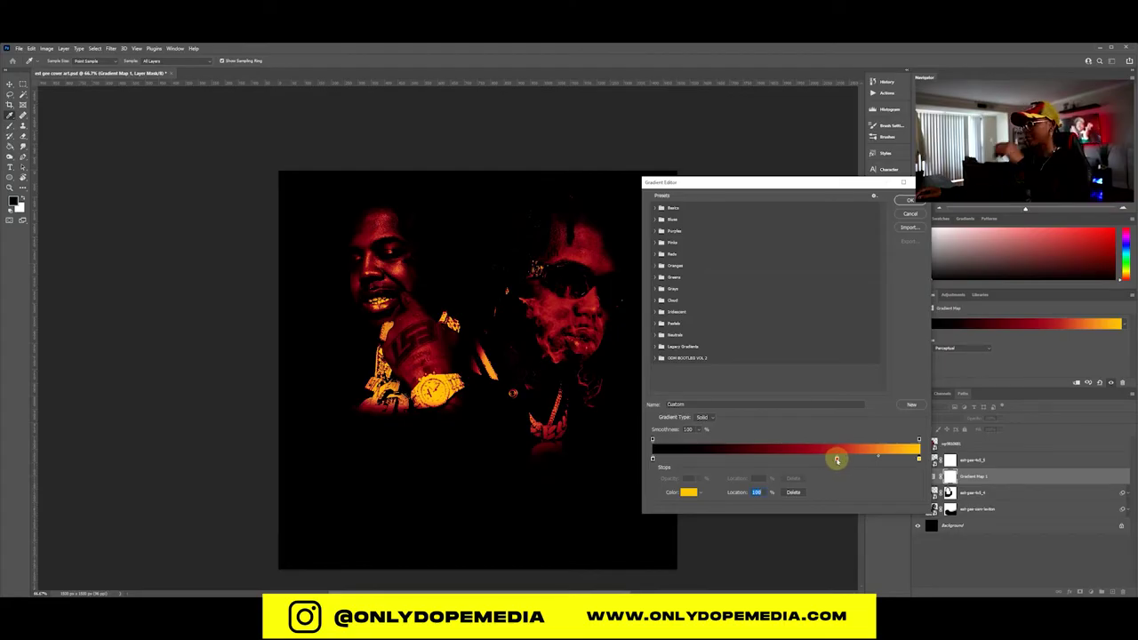
Step: Move the gradient map's red color stop to the 38% location and apply the gradient
{"action": "left_click_drag", "start_coordinate": [836, 459], "coordinate": [766, 460]}
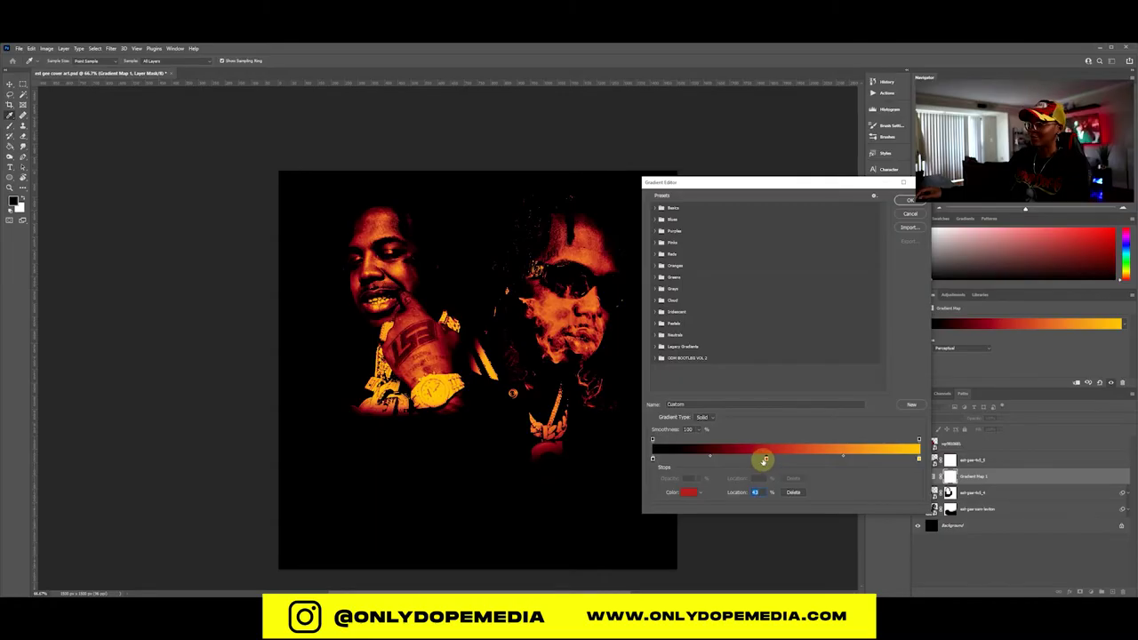
{"action": "mouse_move", "coordinate": [763, 459]}
{"action": "left_mouse_down"}
{"action": "mouse_move", "coordinate": [741, 459]}
{"action": "mouse_move", "coordinate": [764, 460]}
{"action": "left_mouse_up"}
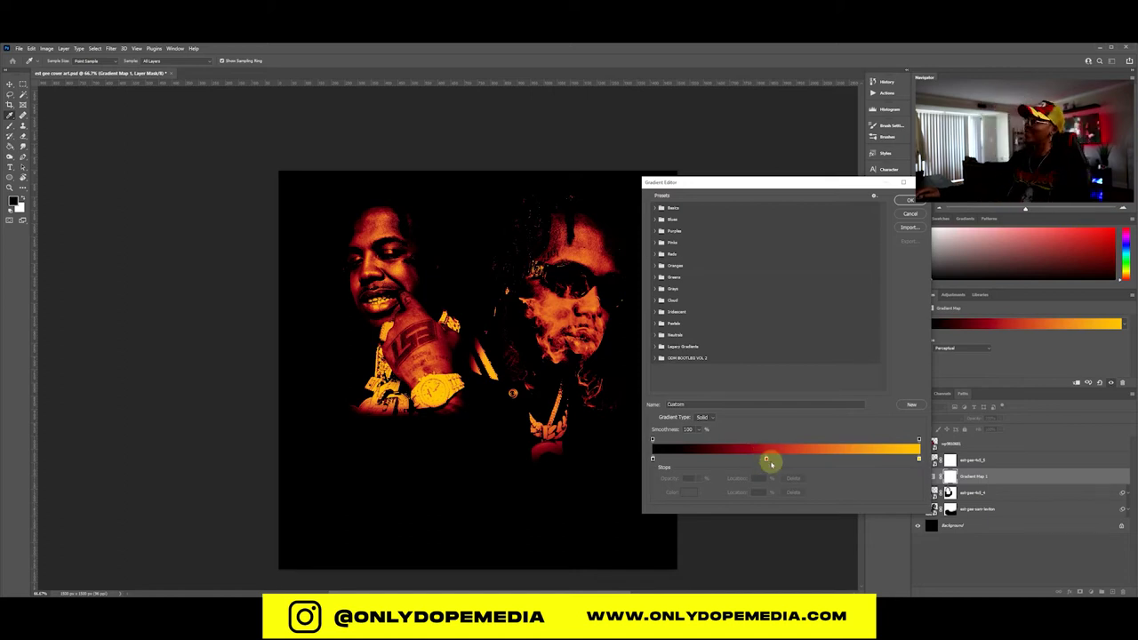
{"action": "mouse_move", "coordinate": [766, 459]}
{"action": "left_mouse_down"}
{"action": "mouse_move", "coordinate": [787, 459]}
{"action": "mouse_move", "coordinate": [749, 460]}
{"action": "left_mouse_up"}
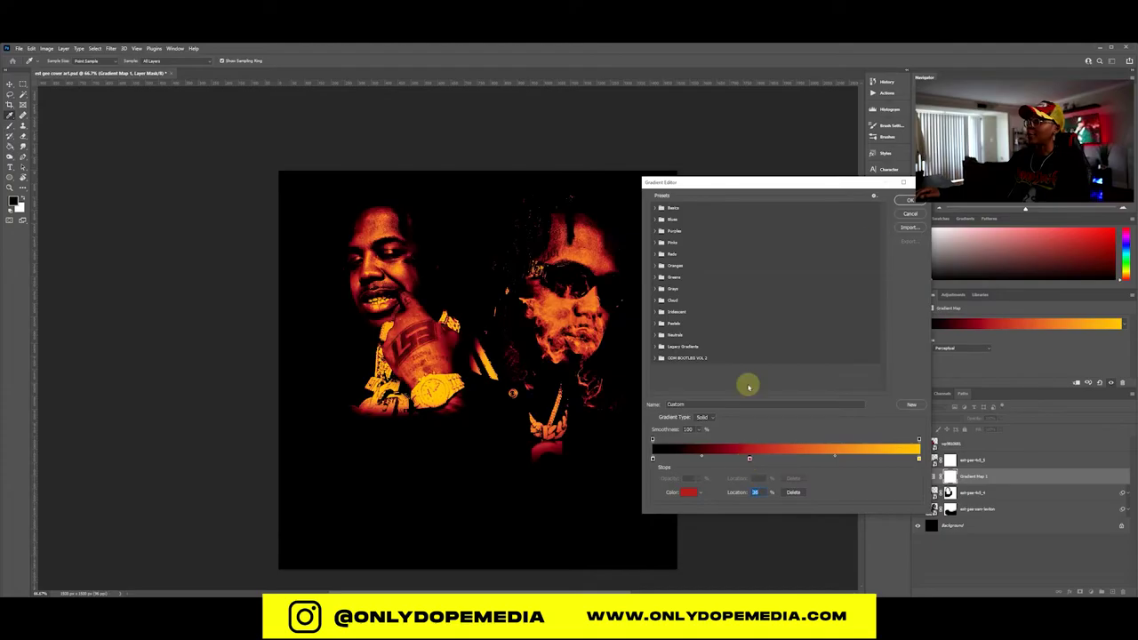
{"action": "left_click", "coordinate": [904, 199]}
{"action": "left_click", "coordinate": [929, 417]}
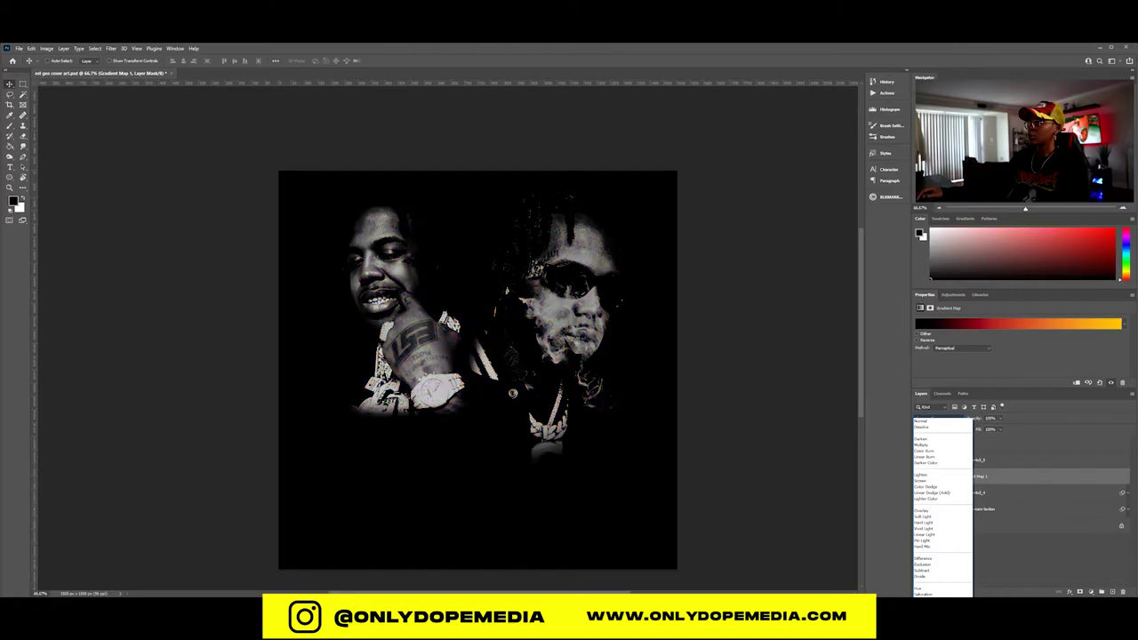
Step: Set Gradient Map 1 to Darker Color; convert ent-gee-4x5_4 and the texture layer into one smart object
{"action": "left_click", "coordinate": [946, 465]}
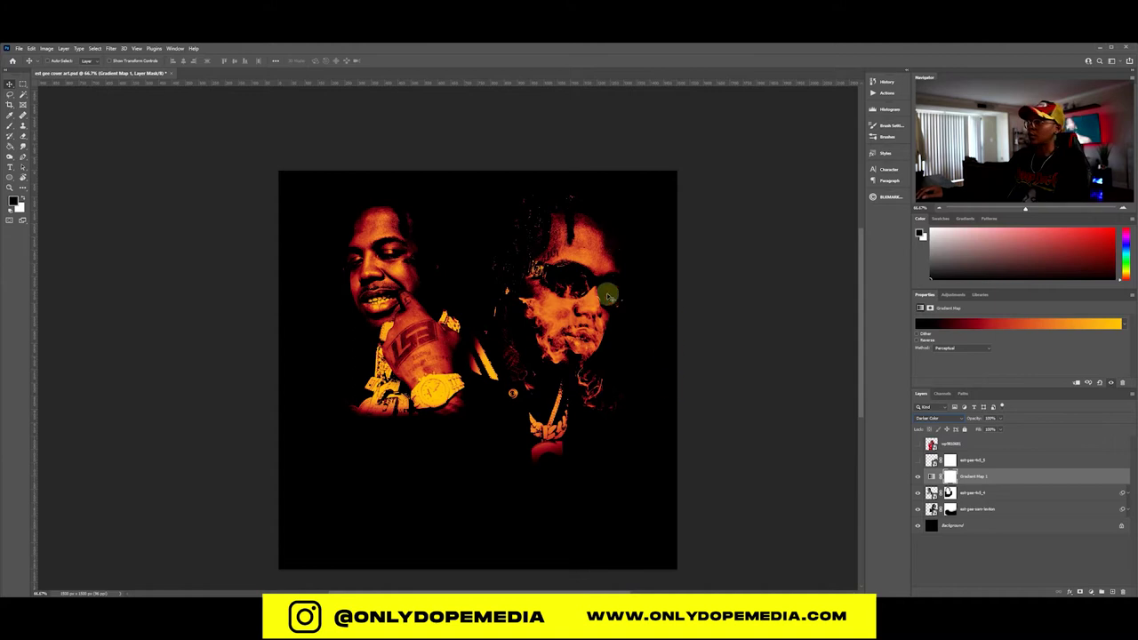
{"action": "left_click", "coordinate": [1006, 494]}
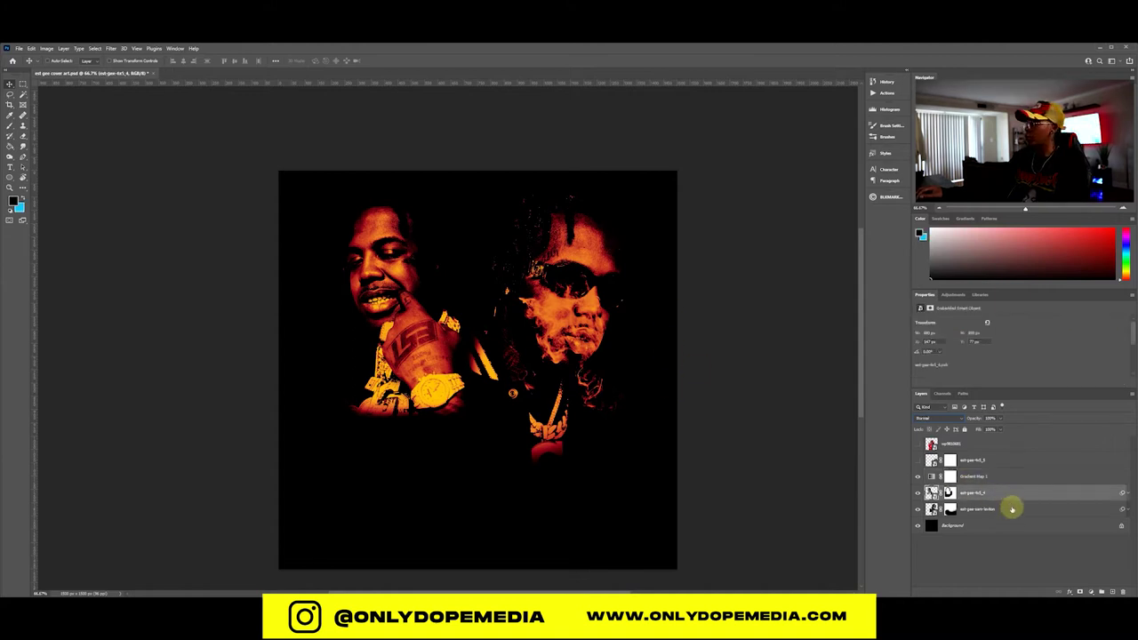
{"action": "left_click", "coordinate": [1011, 509], "text": "shift"}
{"action": "right_click", "coordinate": [1012, 512]}
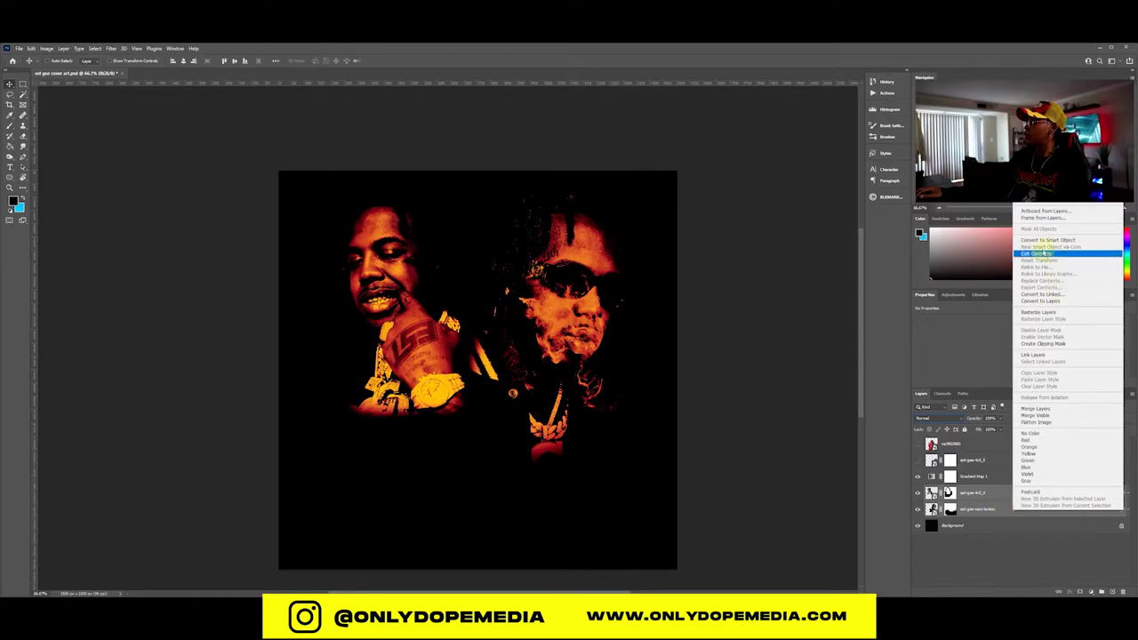
{"action": "left_click", "coordinate": [1047, 240]}
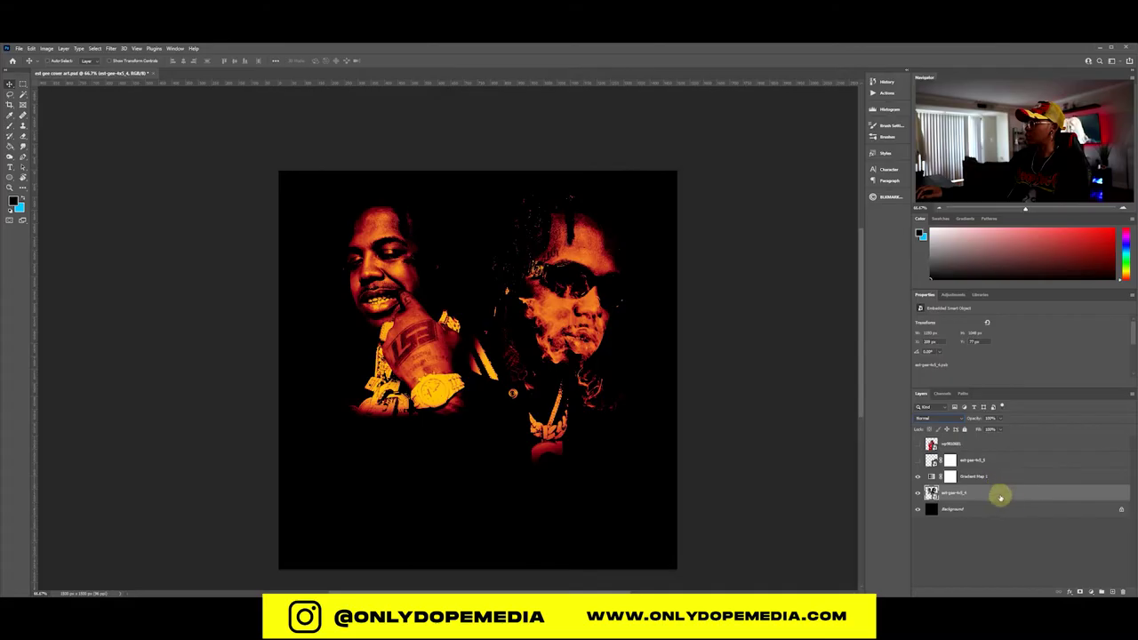
Step: Duplicate the portrait smart object layer
{"action": "left_click", "coordinate": [110, 48]}
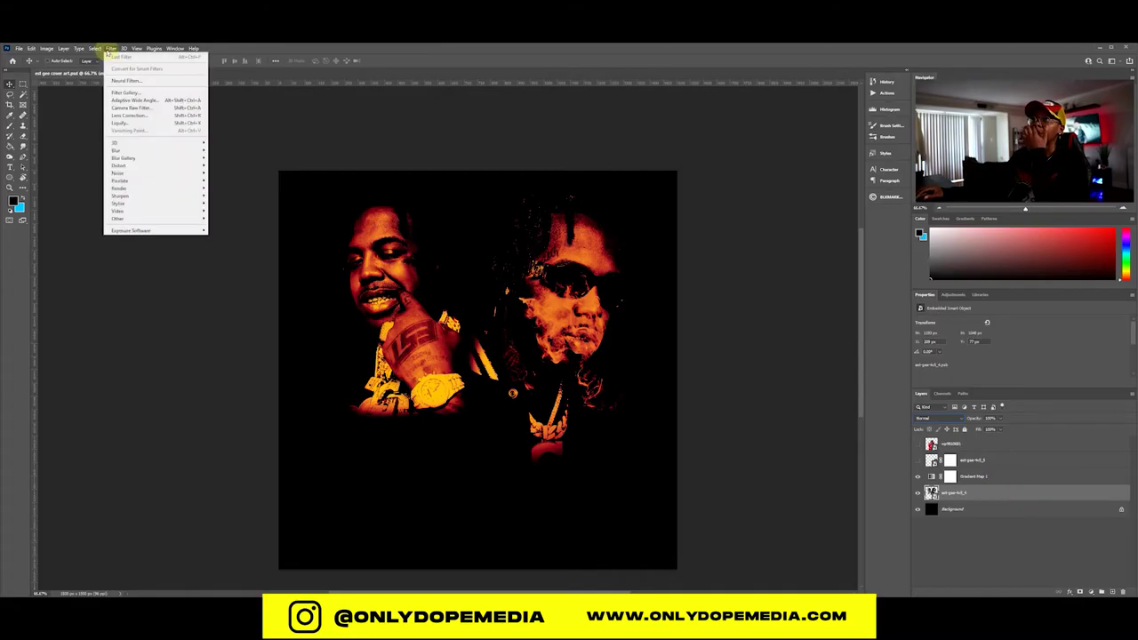
{"action": "key", "text": "Escape"}
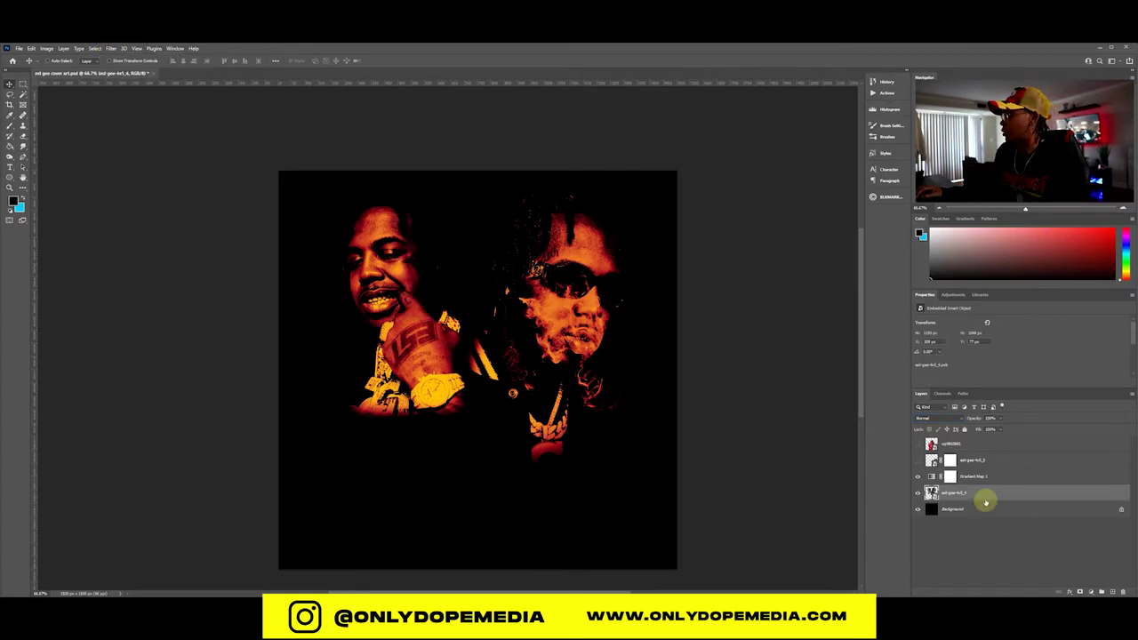
{"action": "key", "text": "ctrl+j"}
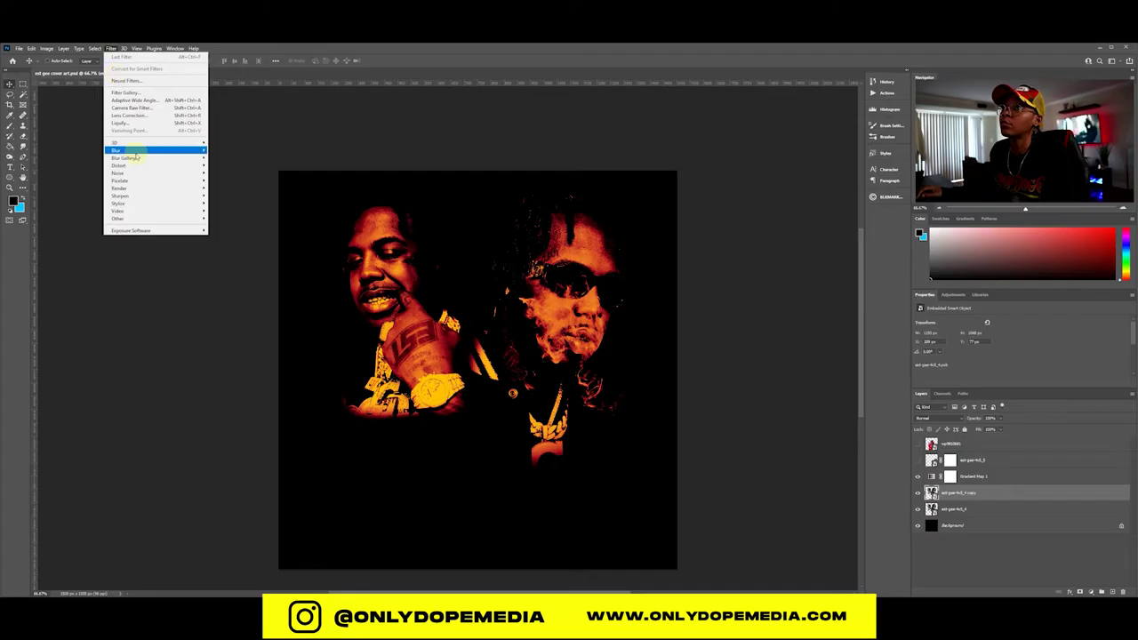
Step: Apply a Spin-method Radial Blur to the duplicated portrait layer
{"action": "mouse_move", "coordinate": [141, 152]}
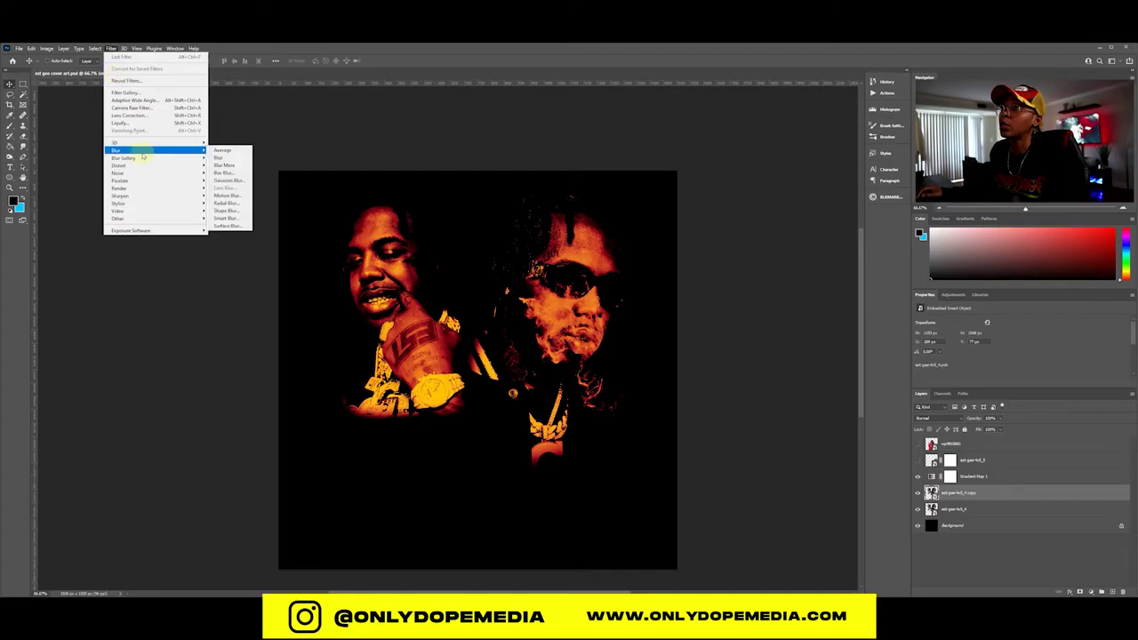
{"action": "left_click", "coordinate": [233, 202]}
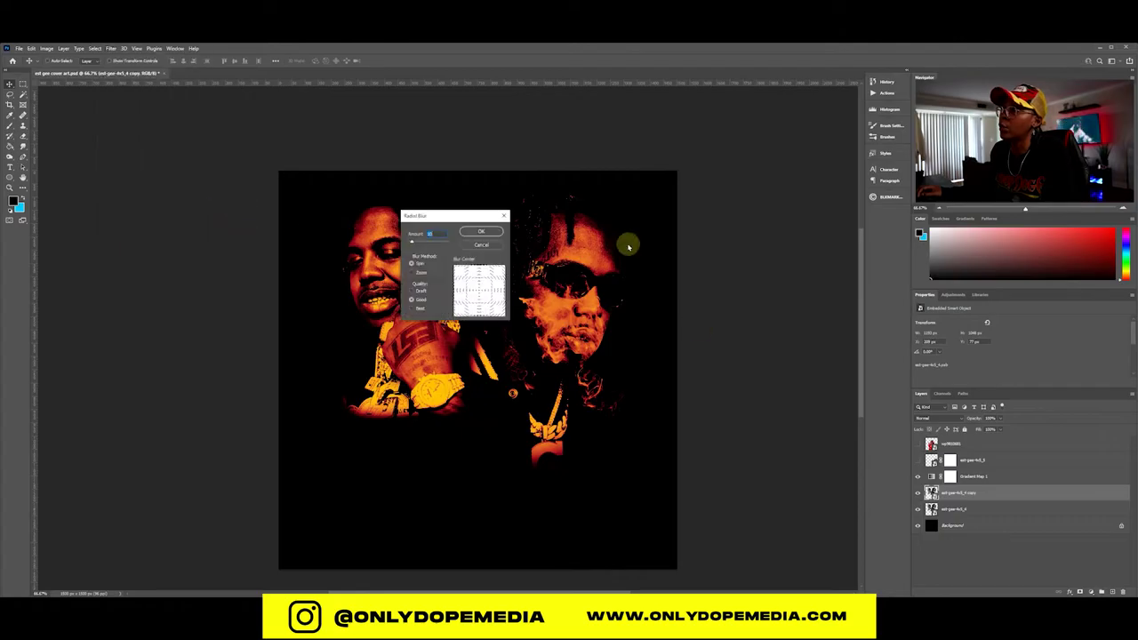
{"action": "left_click_drag", "start_coordinate": [444, 216], "coordinate": [613, 256]}
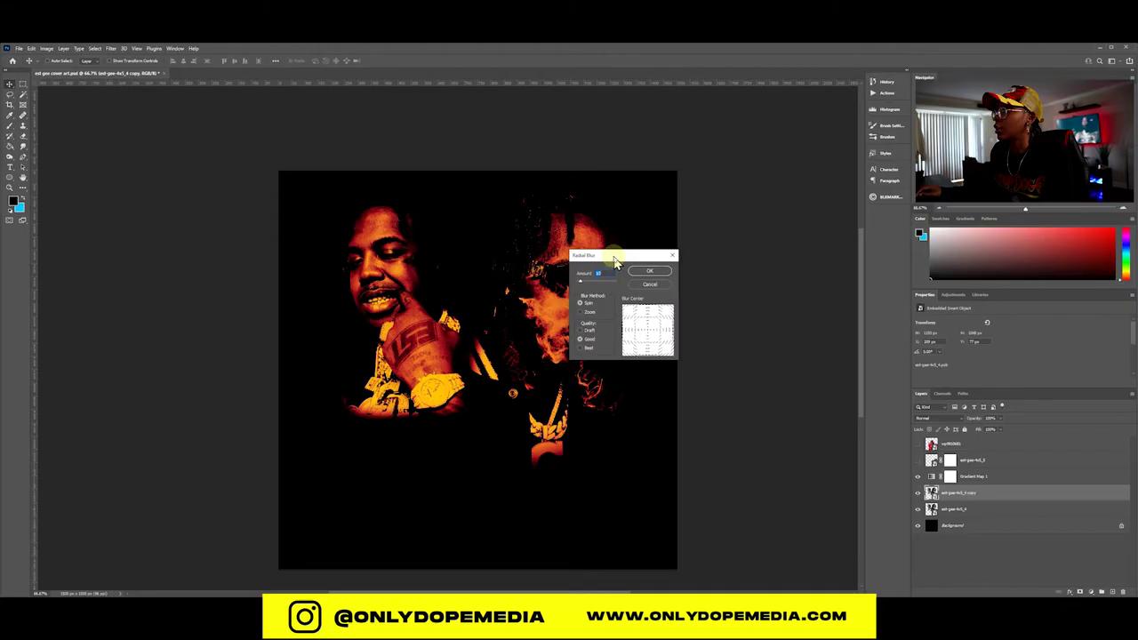
{"action": "left_click", "coordinate": [589, 313]}
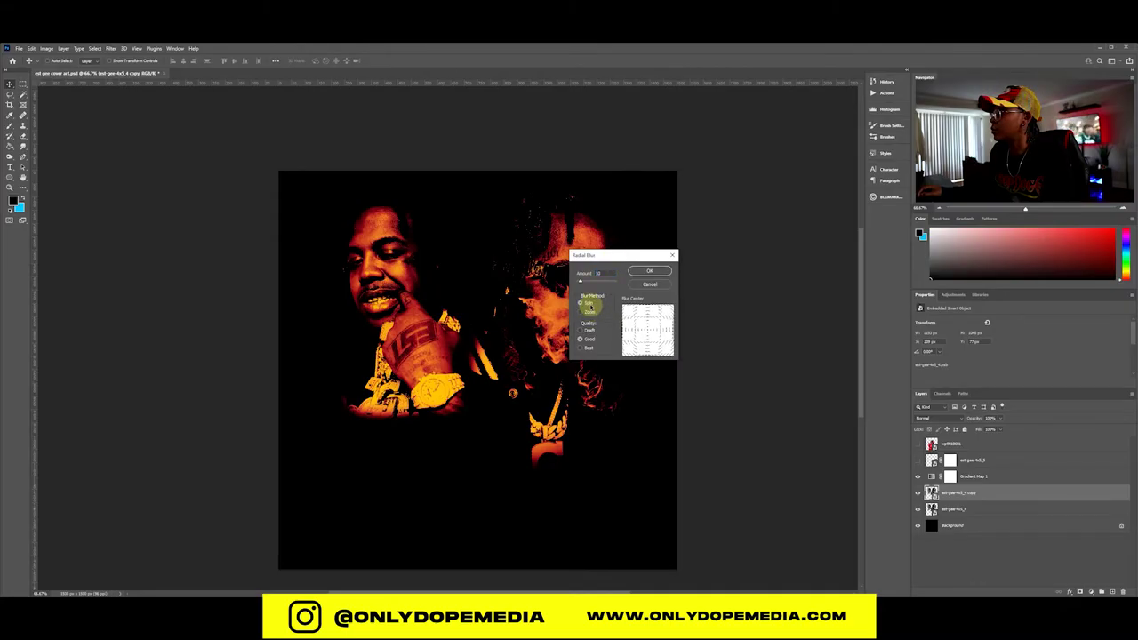
{"action": "left_click", "coordinate": [587, 304]}
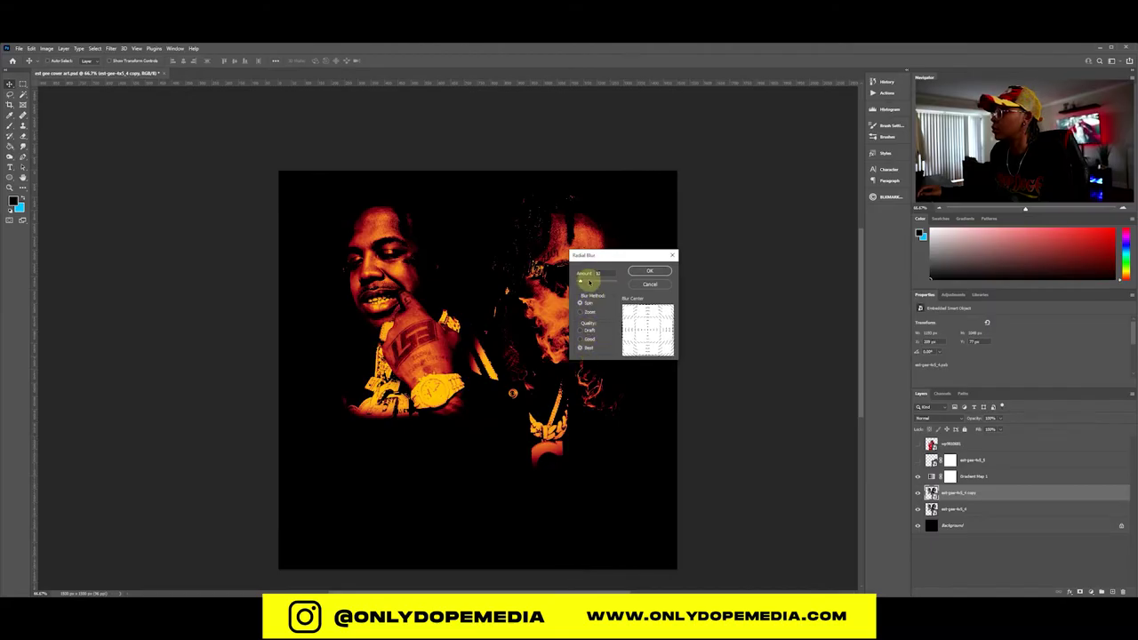
{"action": "left_click", "coordinate": [650, 270]}
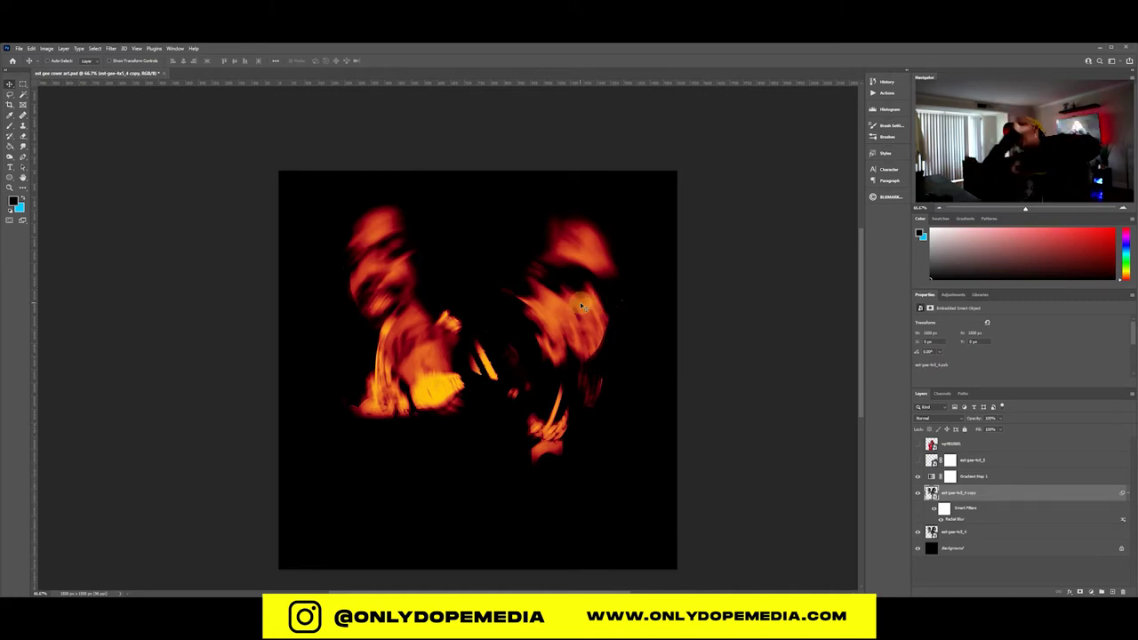
Step: Set the blurred copy's blend mode to Lighten
{"action": "left_click", "coordinate": [1123, 494]}
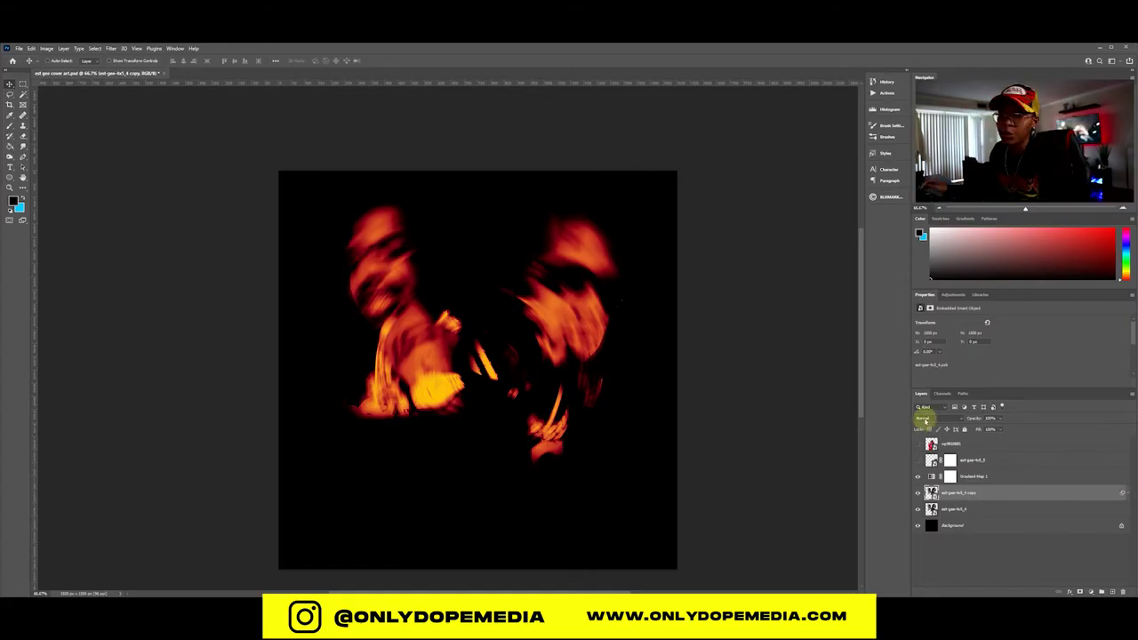
{"action": "left_click", "coordinate": [925, 418]}
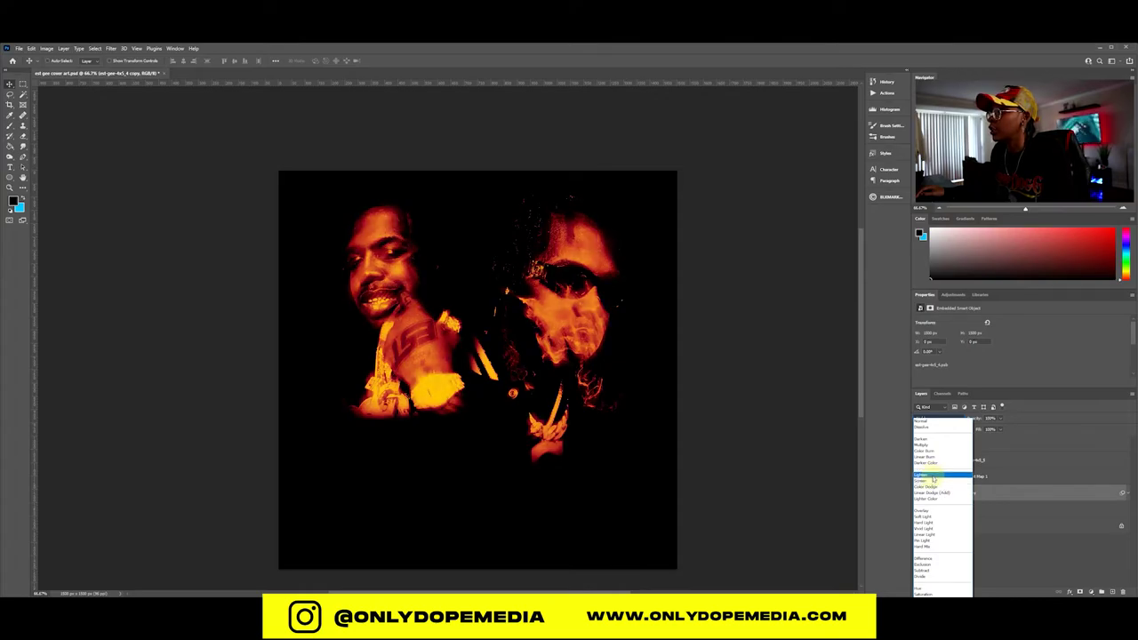
{"action": "left_click", "coordinate": [933, 479]}
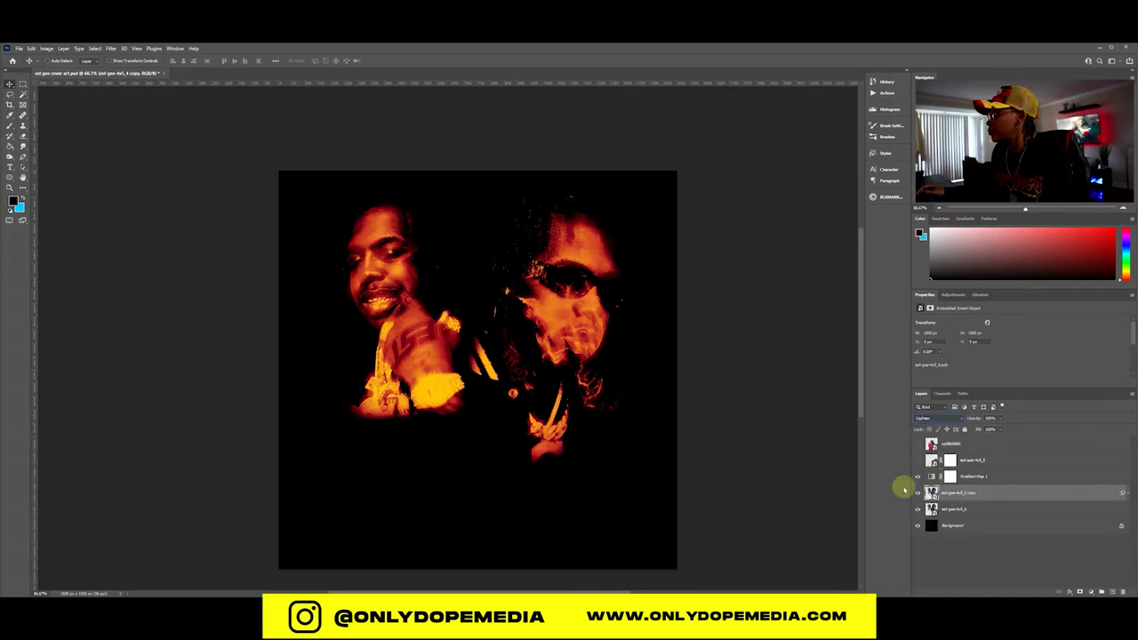
Step: Mask the blurred copy, painting out its glow over the hand and chest with a low-opacity brush
{"action": "left_click", "coordinate": [1079, 591]}
{"action": "key", "text": "b"}
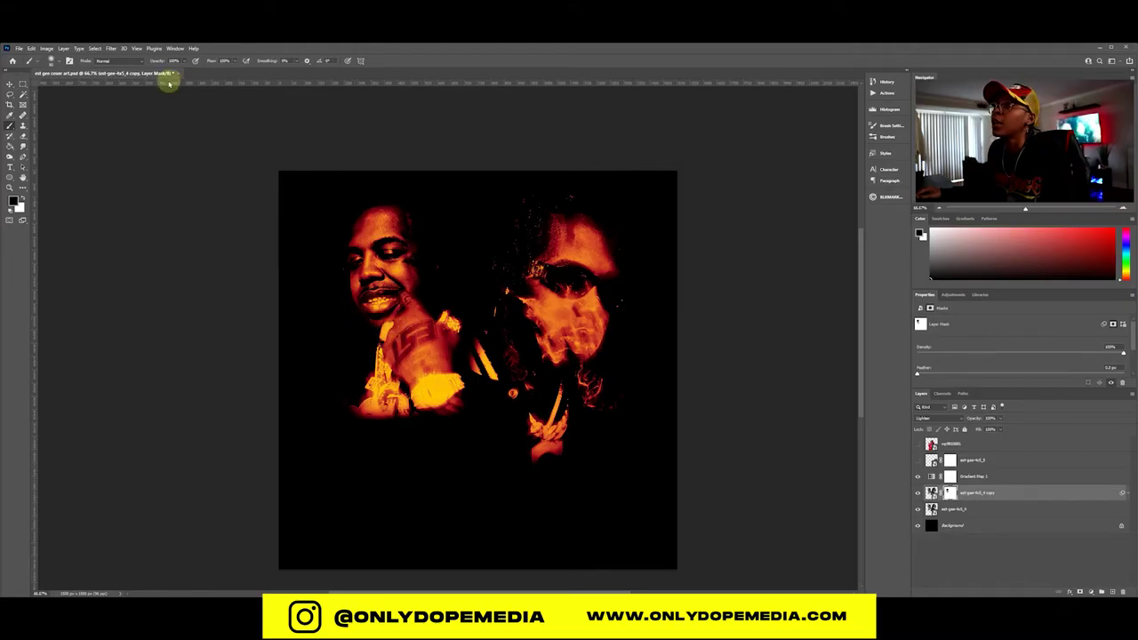
{"action": "left_click_drag", "start_coordinate": [162, 64], "coordinate": [139, 69]}
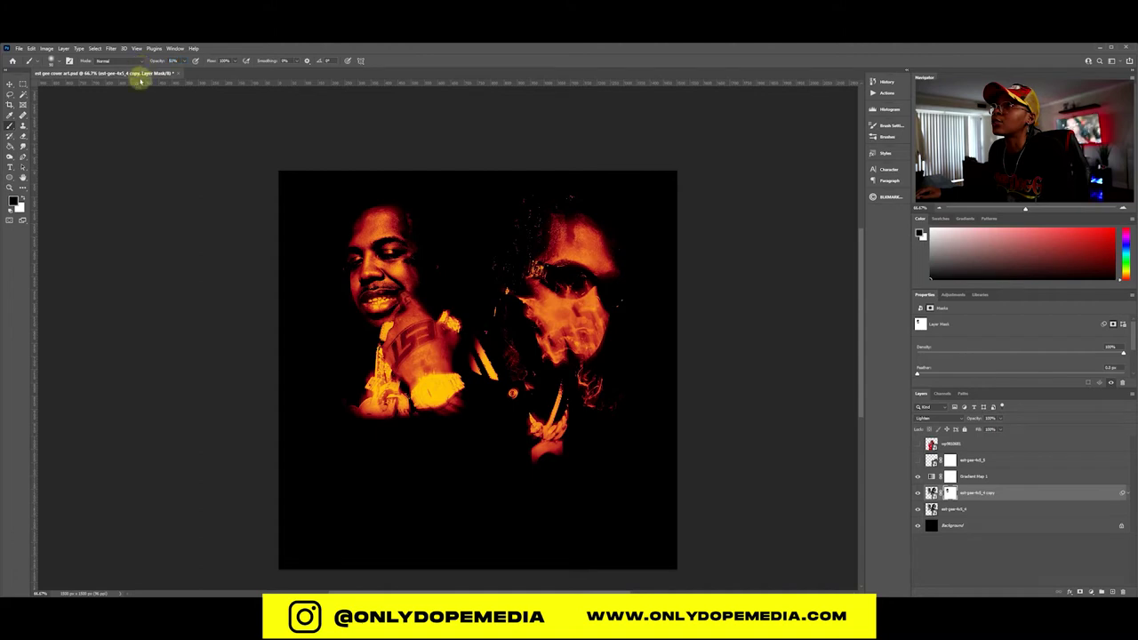
{"action": "left_click", "coordinate": [355, 386]}
{"action": "mouse_move", "coordinate": [379, 406]}
{"action": "left_mouse_down"}
{"action": "mouse_move", "coordinate": [418, 395]}
{"action": "mouse_move", "coordinate": [415, 378]}
{"action": "mouse_move", "coordinate": [408, 388]}
{"action": "mouse_move", "coordinate": [439, 378]}
{"action": "mouse_move", "coordinate": [425, 388]}
{"action": "mouse_move", "coordinate": [455, 384]}
{"action": "left_mouse_up"}
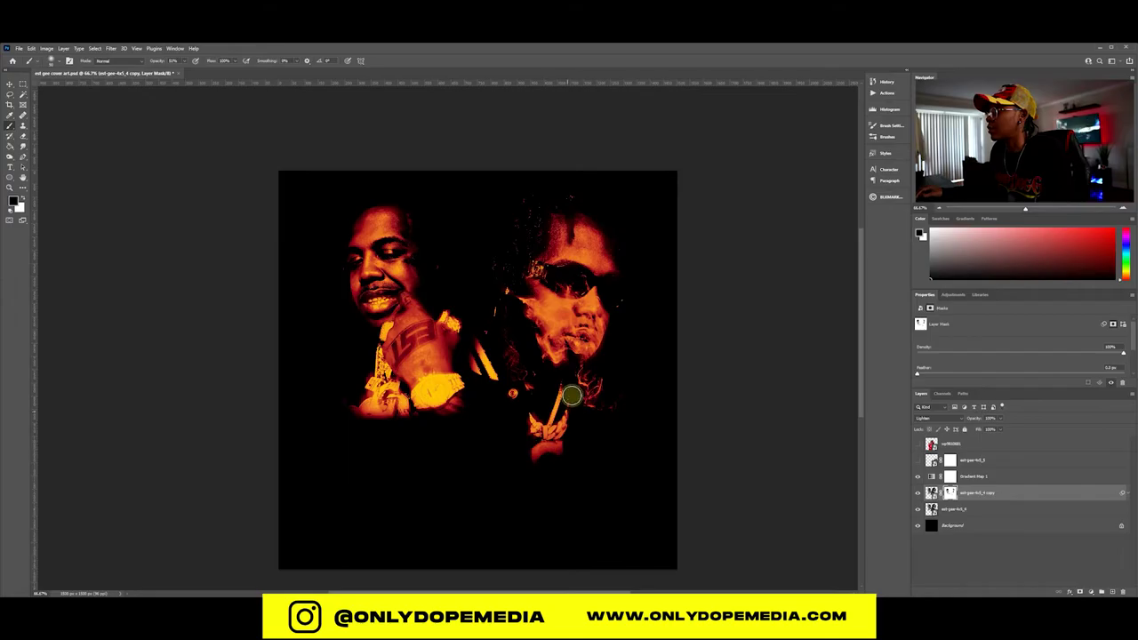
Step: Duplicate the blurred copy, delete the new copy's mask, and place it below the first copy
{"action": "left_click", "coordinate": [1029, 494]}
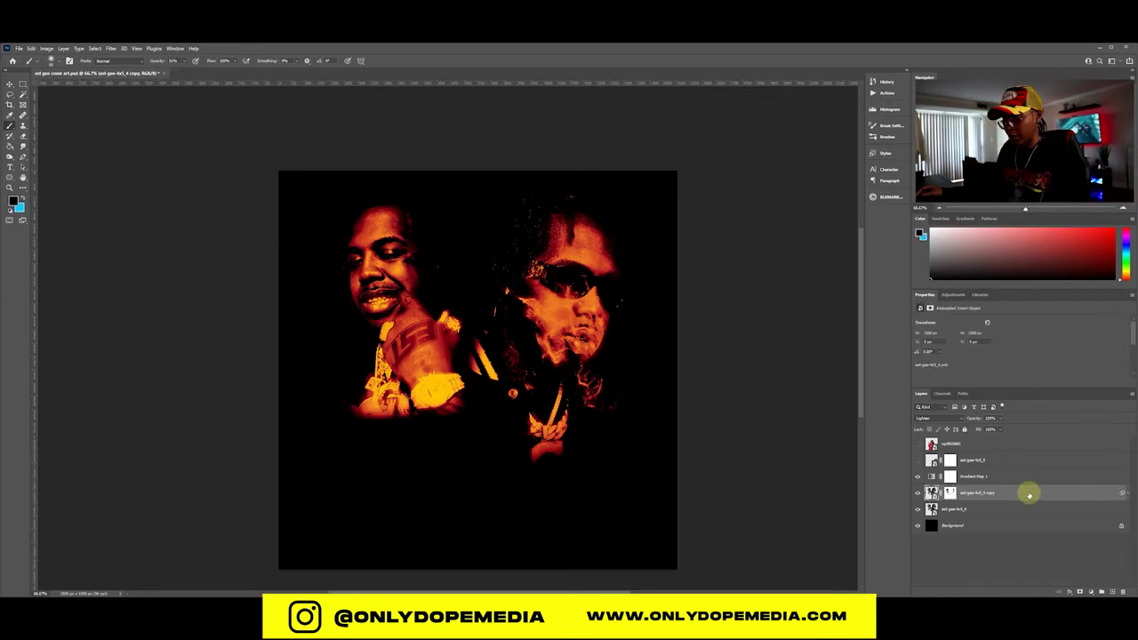
{"action": "key", "text": "ctrl+j"}
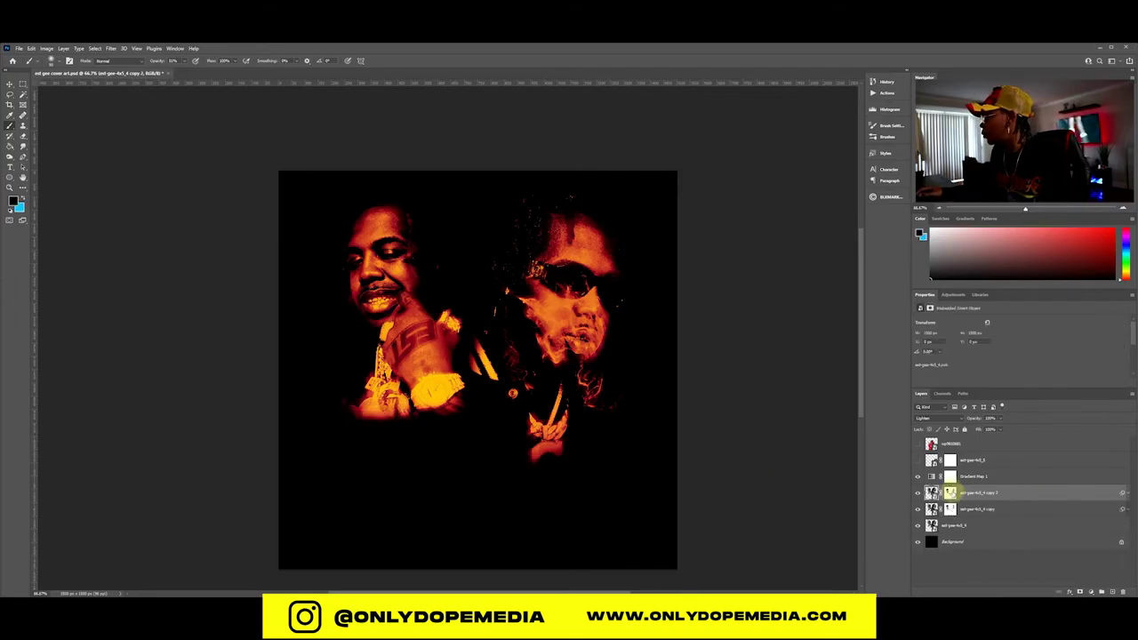
{"action": "left_click", "coordinate": [949, 493]}
{"action": "left_click", "coordinate": [949, 493]}
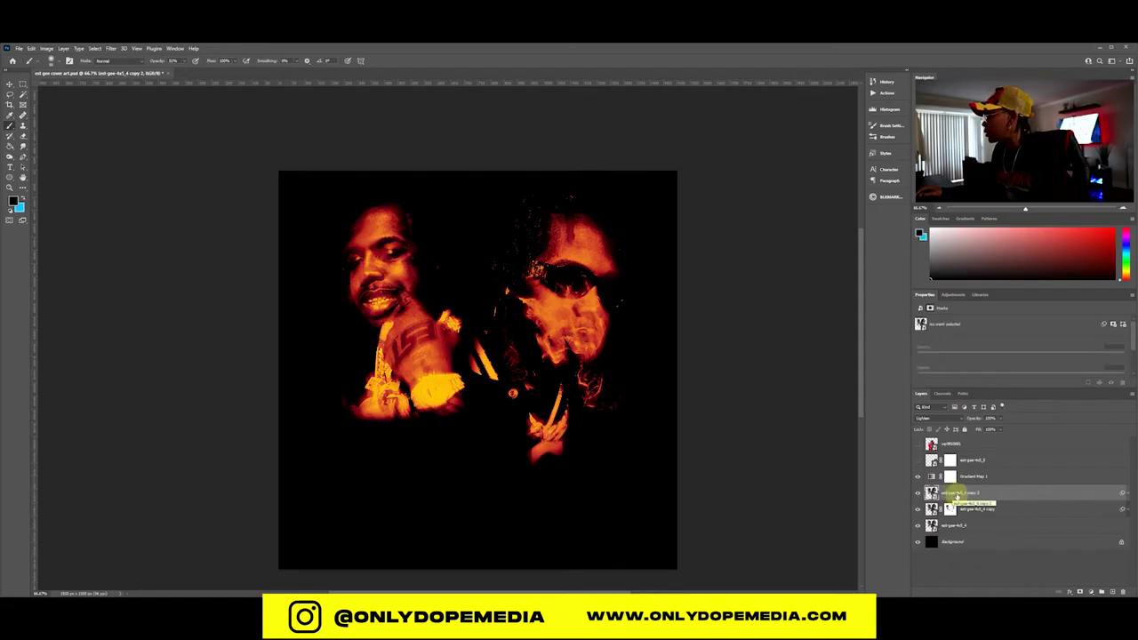
{"action": "left_click_drag", "start_coordinate": [1004, 495], "coordinate": [1005, 514]}
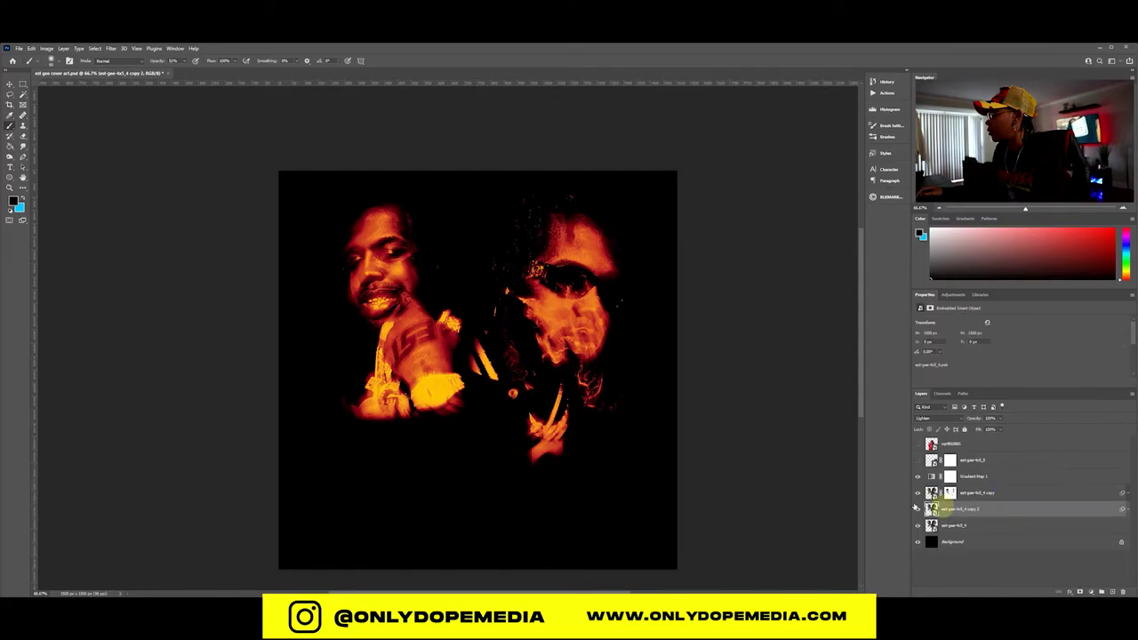
Step: Scale copy 2 slightly larger and shift it toward the upper right on the canvas
{"action": "key", "text": "v"}
{"action": "key", "text": "ctrl+t"}
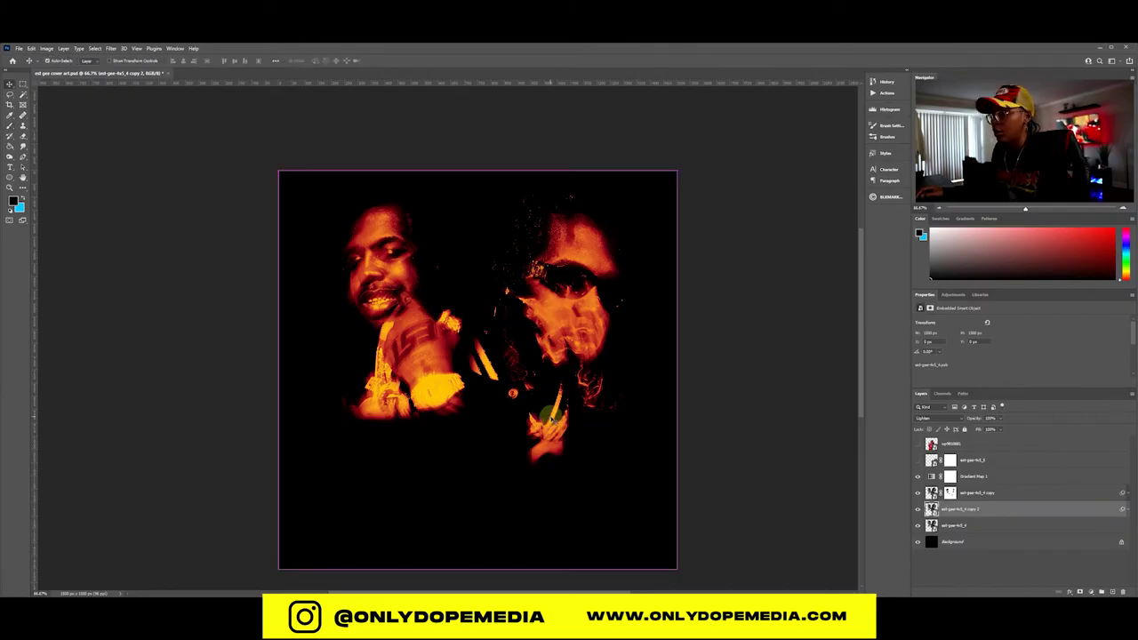
{"action": "left_click", "coordinate": [474, 255]}
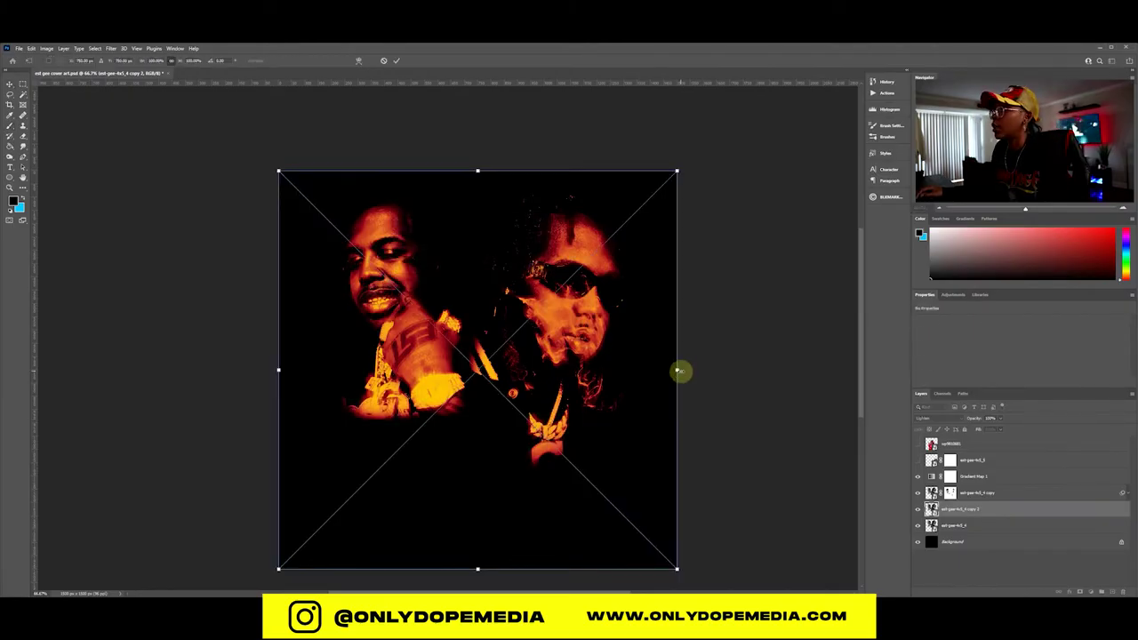
{"action": "left_click_drag", "start_coordinate": [679, 370], "coordinate": [720, 361]}
{"action": "key", "text": "Return"}
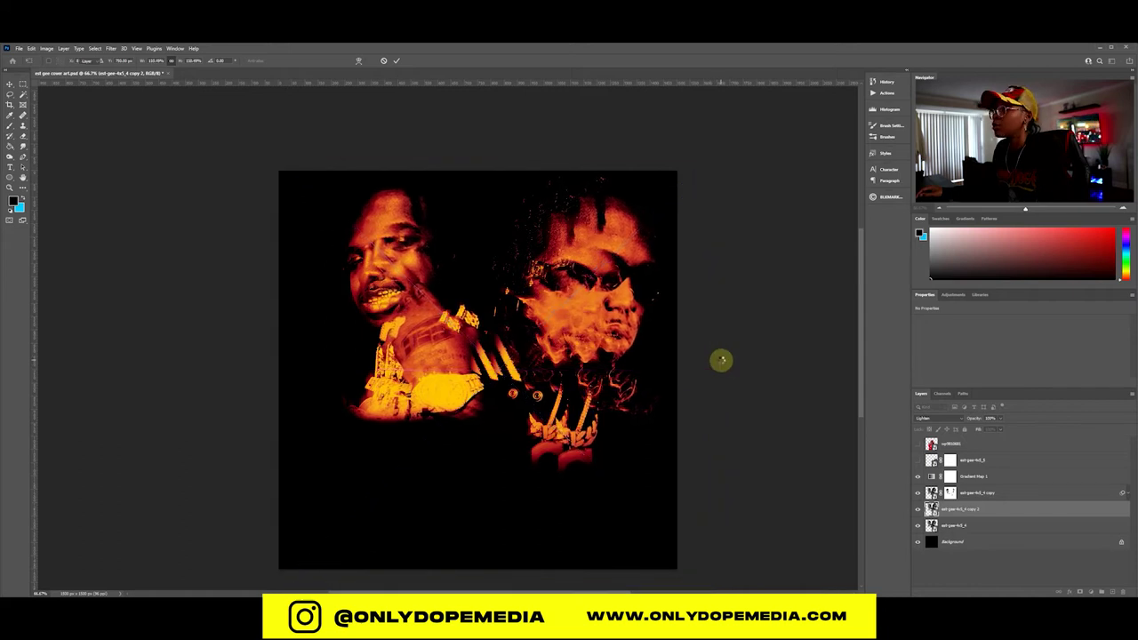
{"action": "left_click_drag", "start_coordinate": [643, 310], "coordinate": [611, 321]}
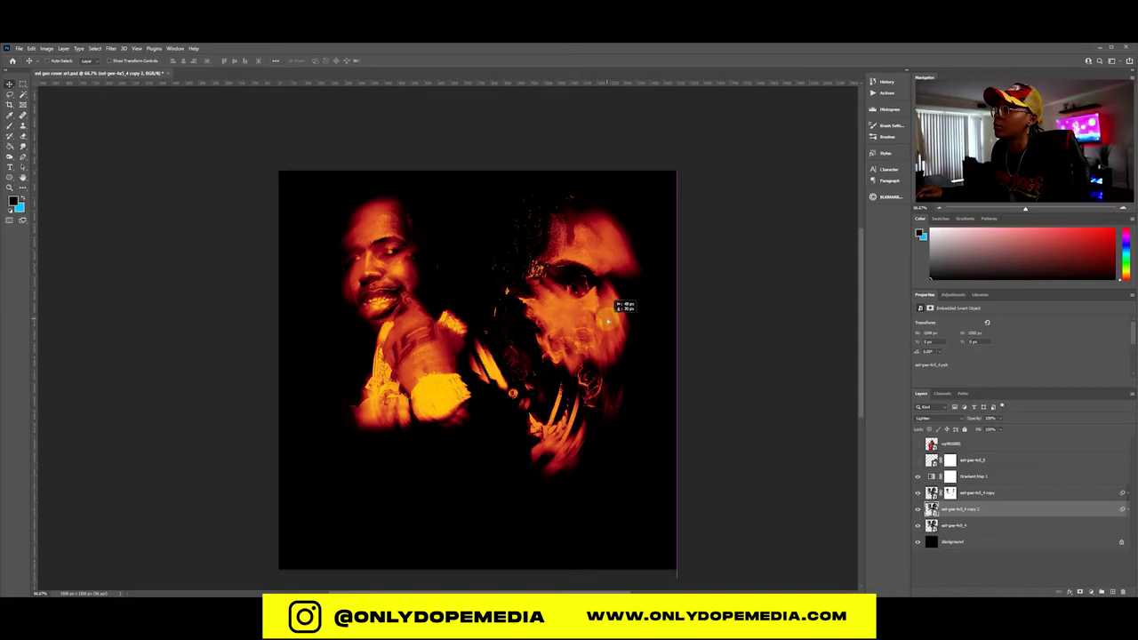
{"action": "left_click_drag", "start_coordinate": [608, 320], "coordinate": [608, 320]}
Step: Set copy 2 to Screen blend mode at about 80% opacity
{"action": "left_click", "coordinate": [942, 418]}
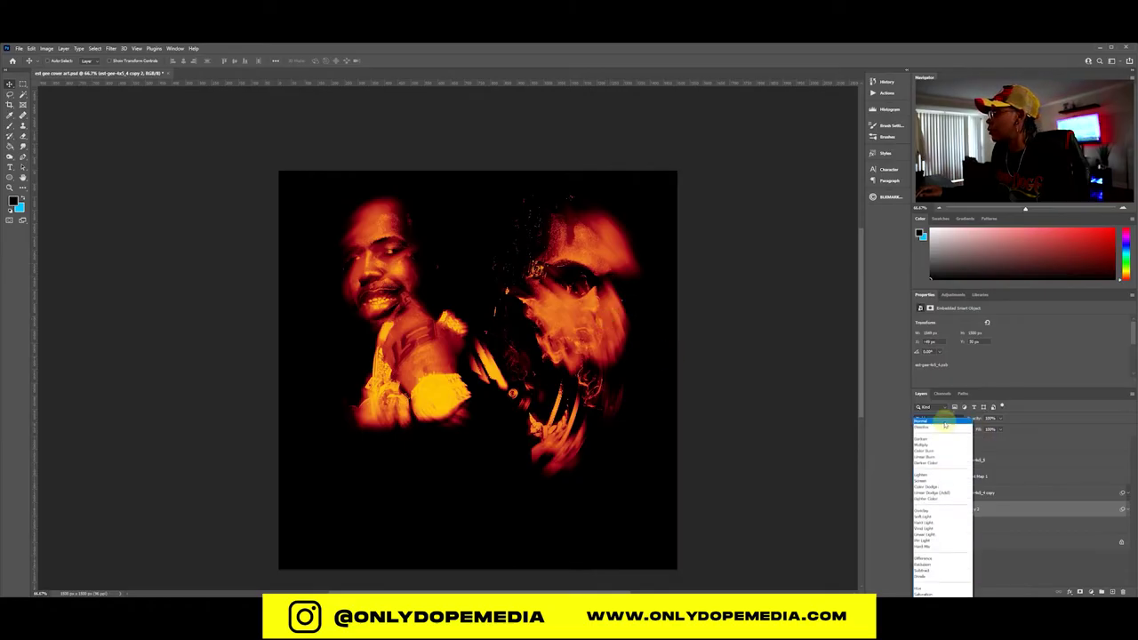
{"action": "left_click", "coordinate": [944, 486]}
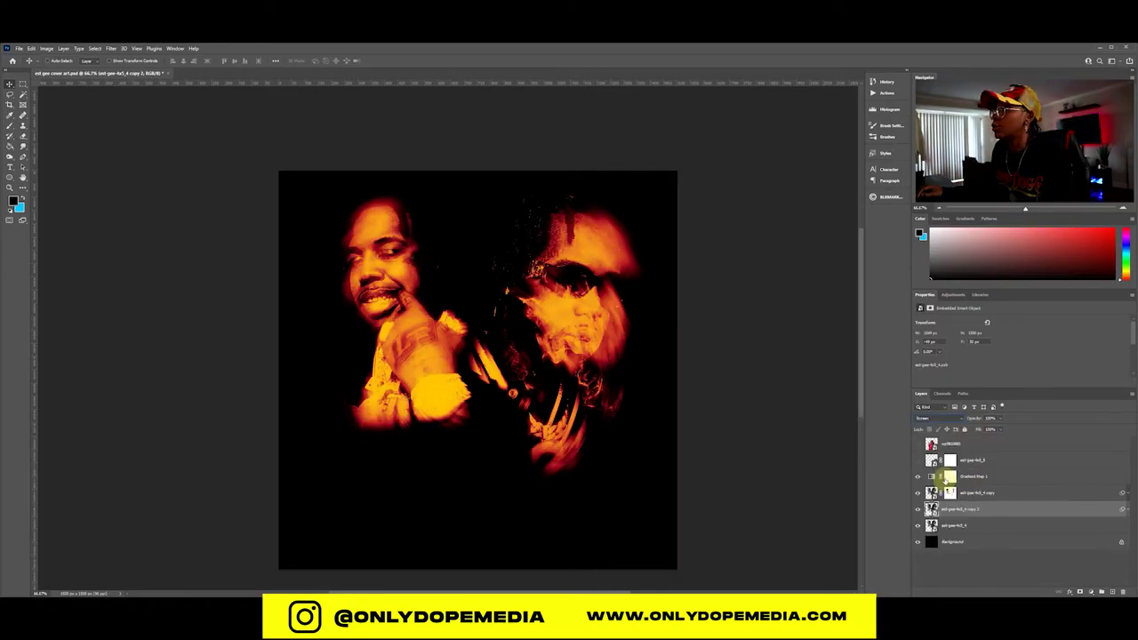
{"action": "left_click", "coordinate": [975, 421]}
{"action": "left_click_drag", "start_coordinate": [975, 422], "coordinate": [958, 420]}
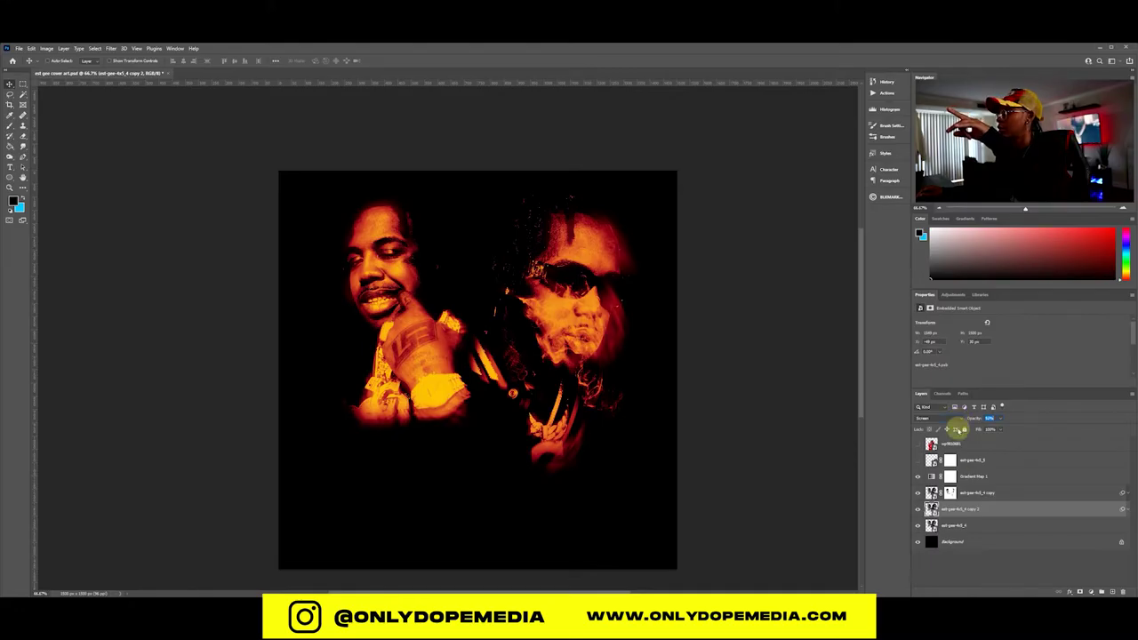
Step: Add a layer mask to copy 2 and paint out parts of the right face
{"action": "left_click", "coordinate": [1076, 591]}
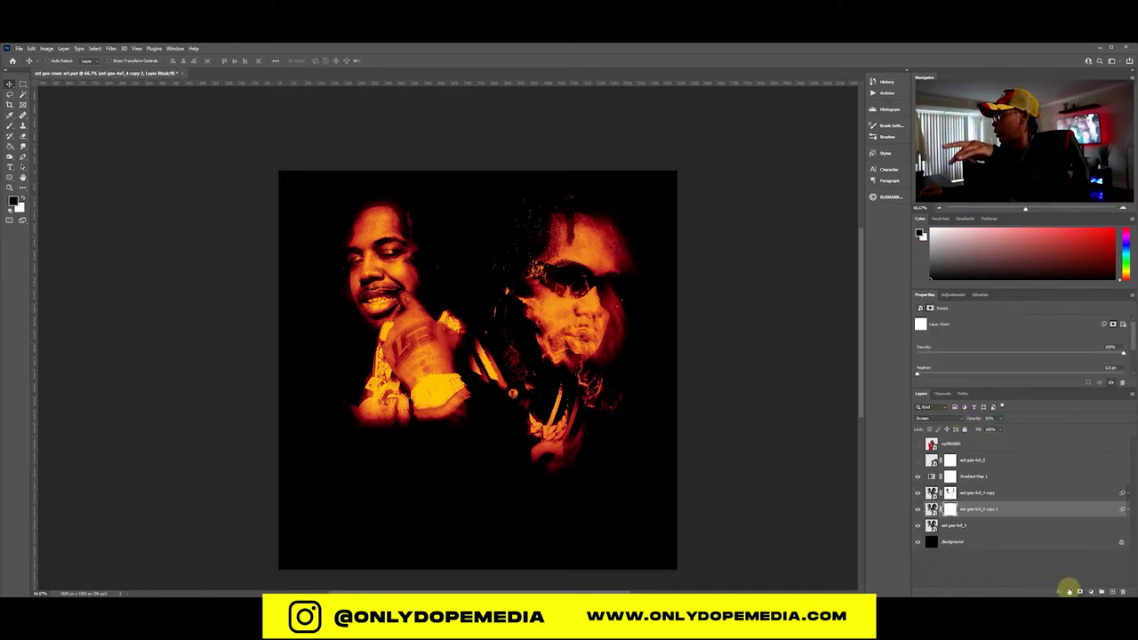
{"action": "key", "text": "b"}
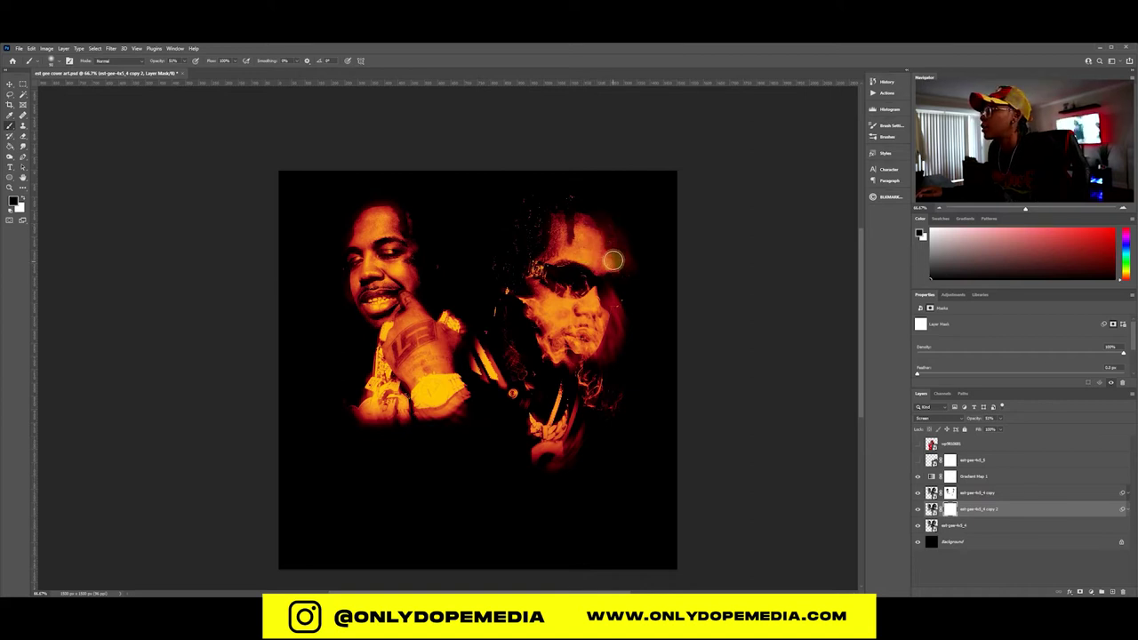
{"action": "mouse_move", "coordinate": [614, 259]}
{"action": "left_mouse_down"}
{"action": "mouse_move", "coordinate": [610, 300]}
{"action": "mouse_move", "coordinate": [617, 293]}
{"action": "mouse_move", "coordinate": [579, 337]}
{"action": "mouse_move", "coordinate": [565, 417]}
{"action": "mouse_move", "coordinate": [418, 373]}
{"action": "mouse_move", "coordinate": [419, 292]}
{"action": "mouse_move", "coordinate": [421, 304]}
{"action": "left_mouse_up"}
{"action": "key", "text": "v"}
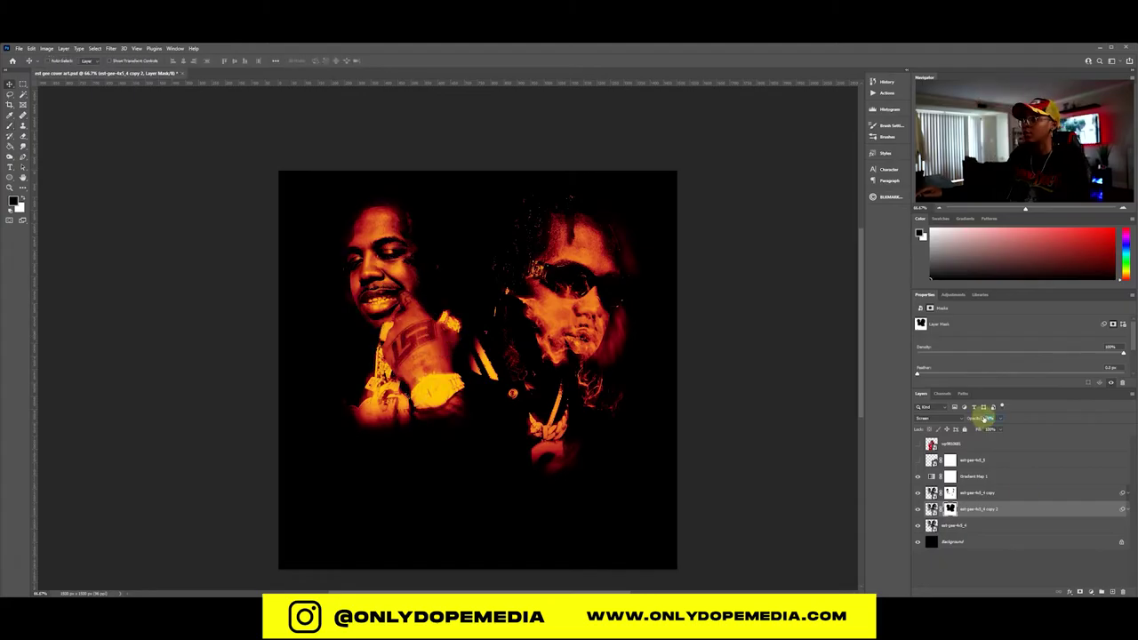
{"action": "left_click", "coordinate": [333, 326]}
Step: Make the red-jacket figure layer visible and select it
{"action": "left_click", "coordinate": [662, 417]}
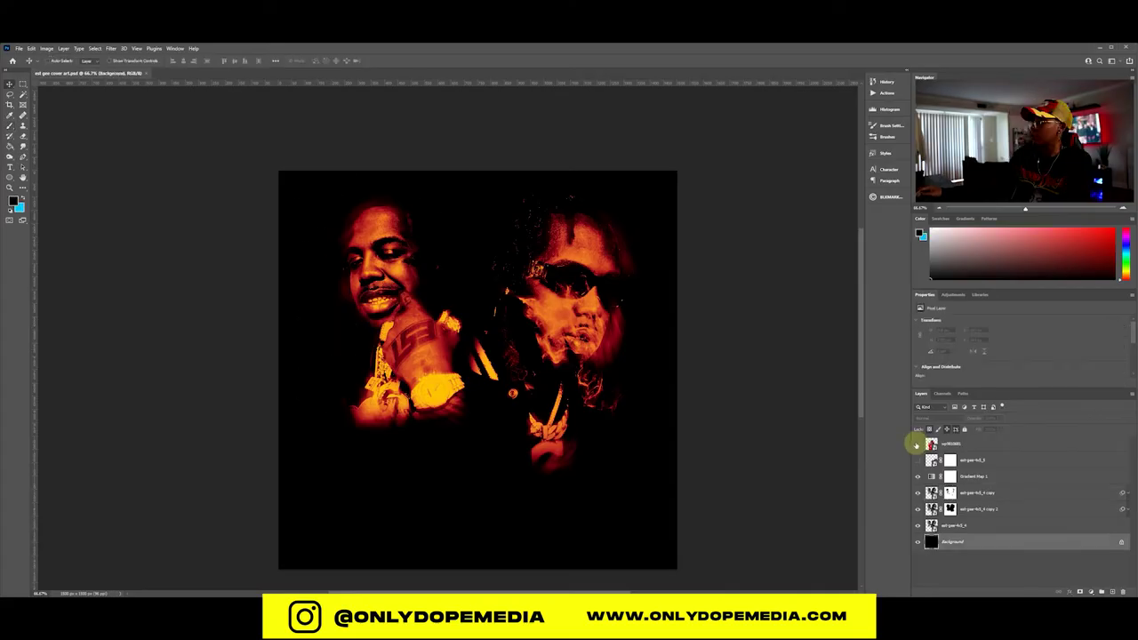
{"action": "left_click", "coordinate": [917, 443]}
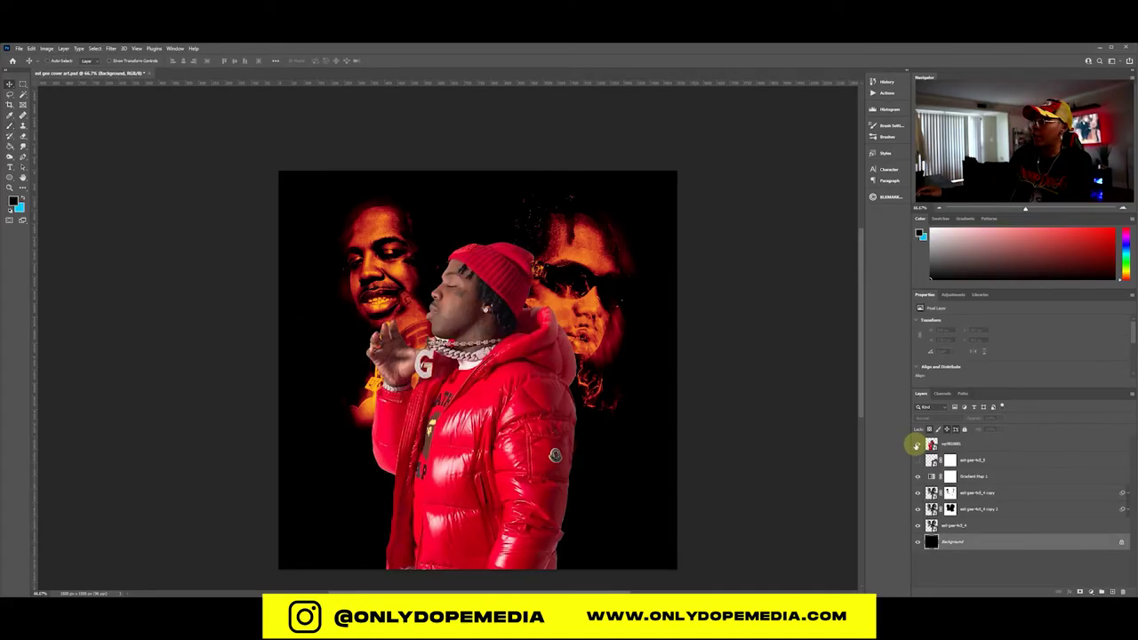
{"action": "left_click", "coordinate": [997, 446]}
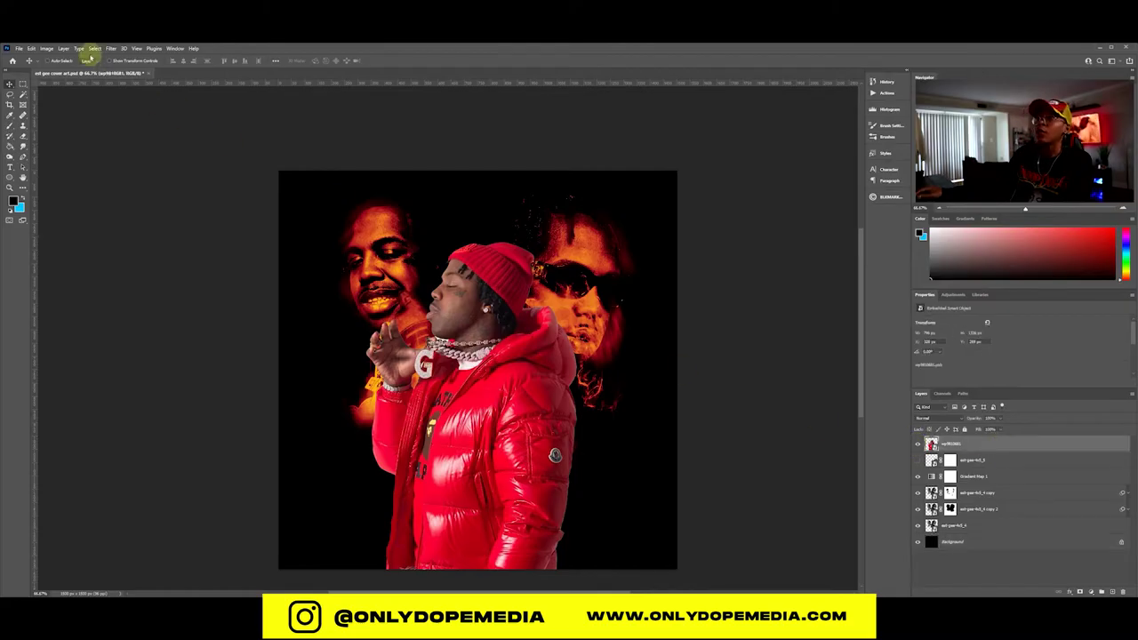
Step: In Camera Raw, raise Clarity, Texture and Dehaze, lower Highlights and reduce Saturation
{"action": "left_click", "coordinate": [111, 48]}
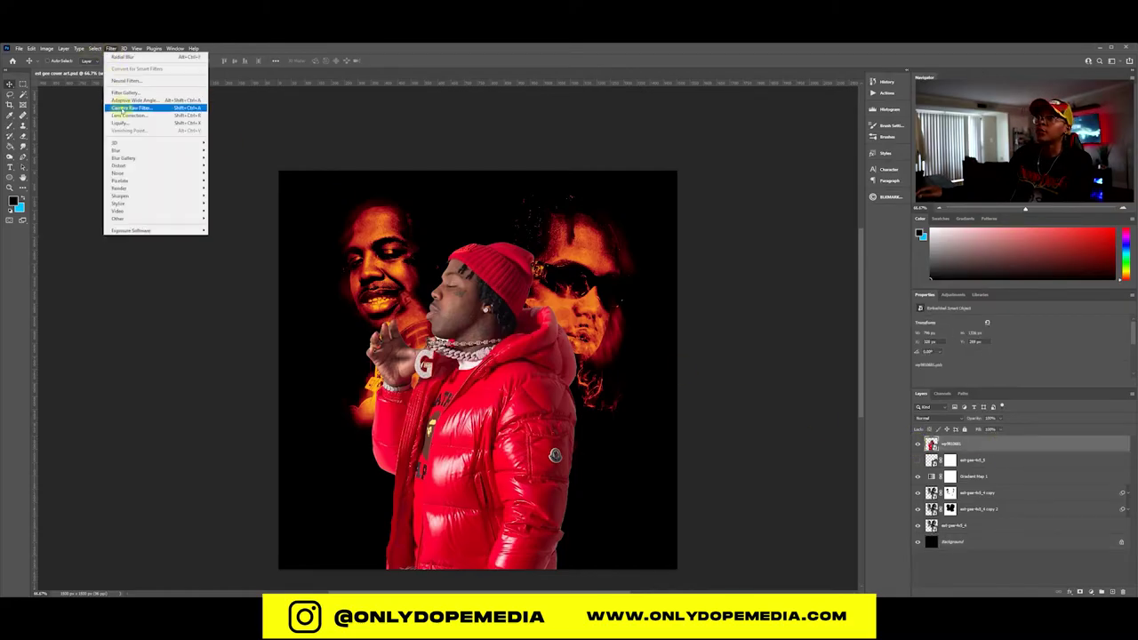
{"action": "left_click", "coordinate": [118, 108]}
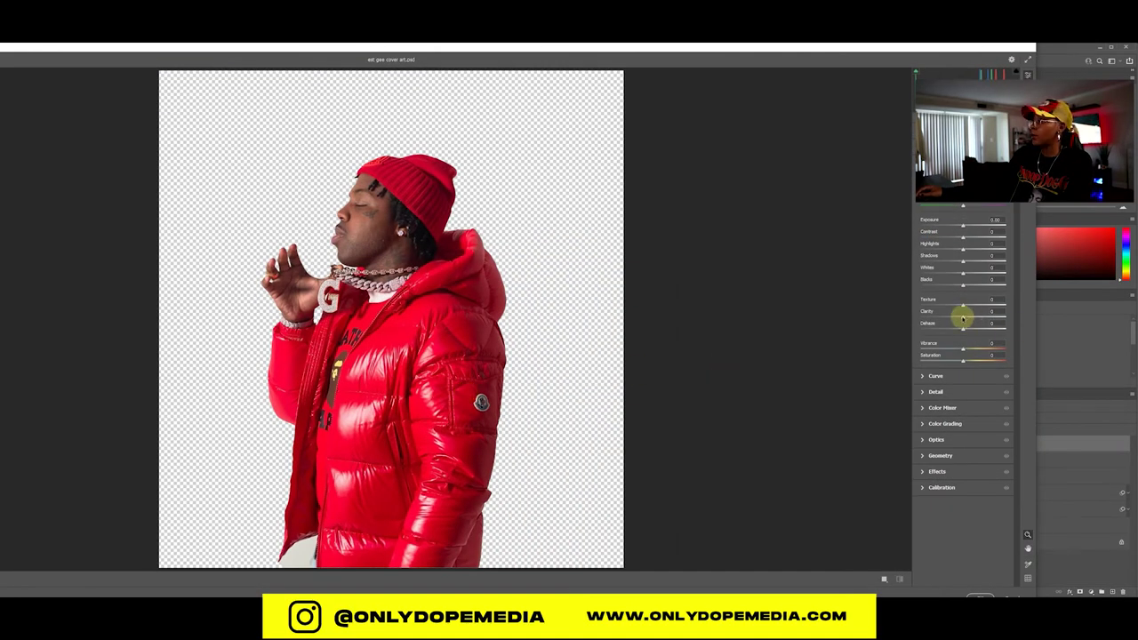
{"action": "left_click_drag", "start_coordinate": [964, 318], "coordinate": [1033, 318]}
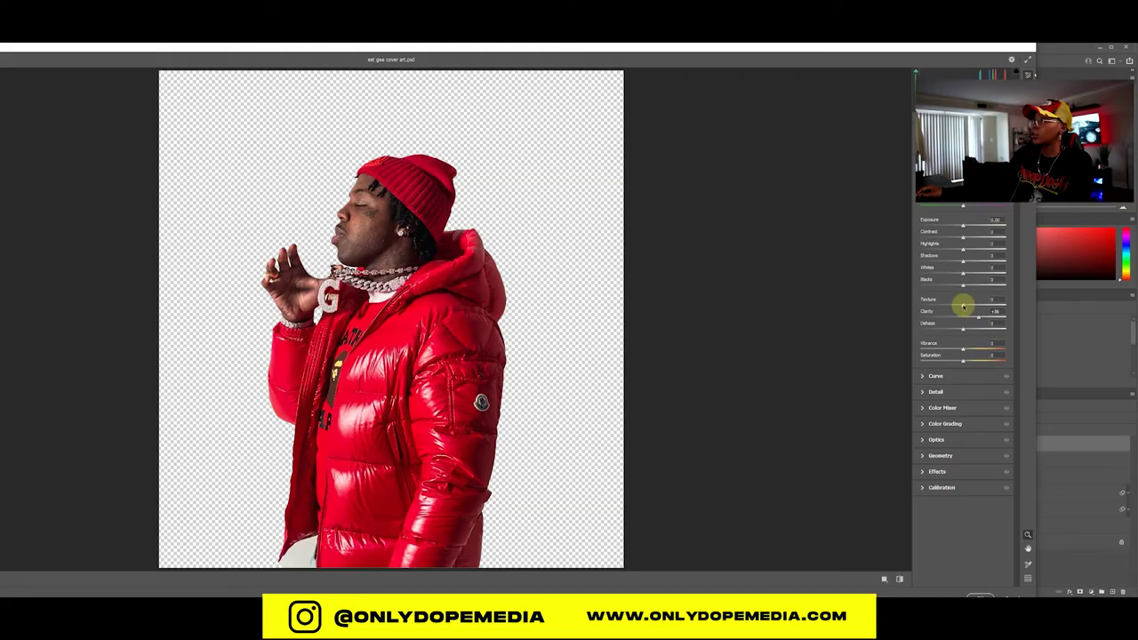
{"action": "left_click_drag", "start_coordinate": [963, 306], "coordinate": [999, 310]}
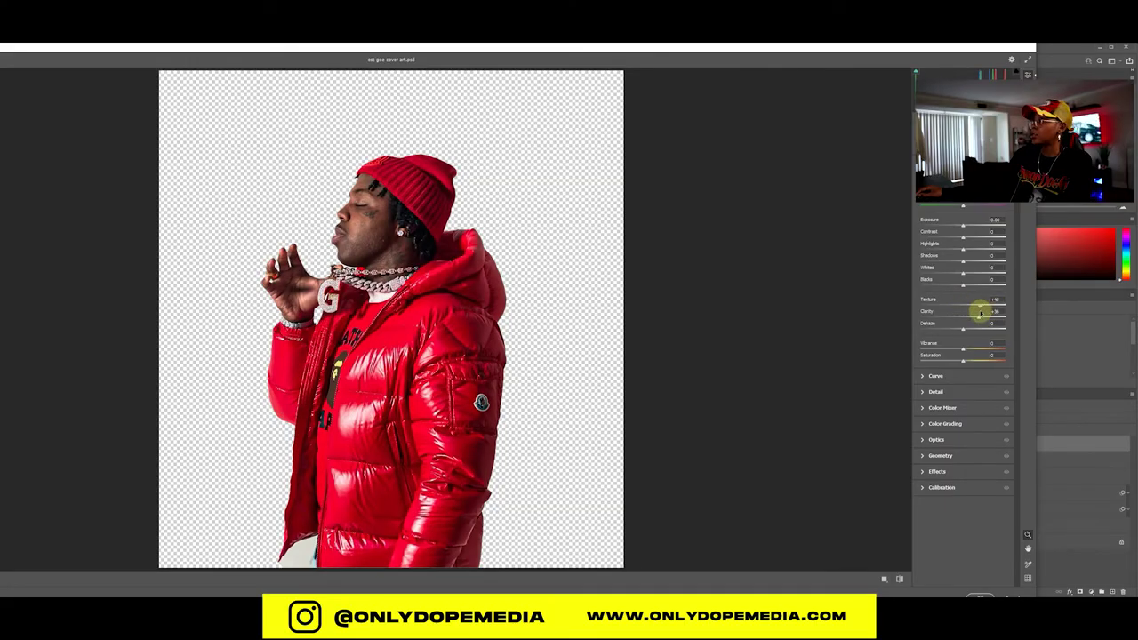
{"action": "left_click_drag", "start_coordinate": [955, 331], "coordinate": [986, 326]}
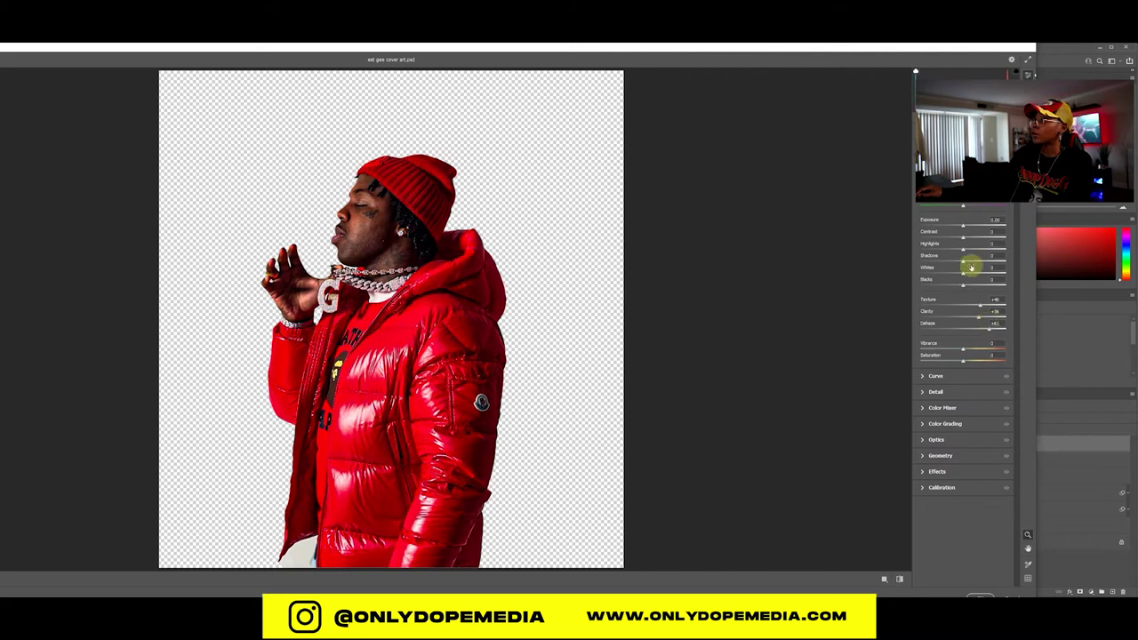
{"action": "left_click_drag", "start_coordinate": [974, 253], "coordinate": [977, 275]}
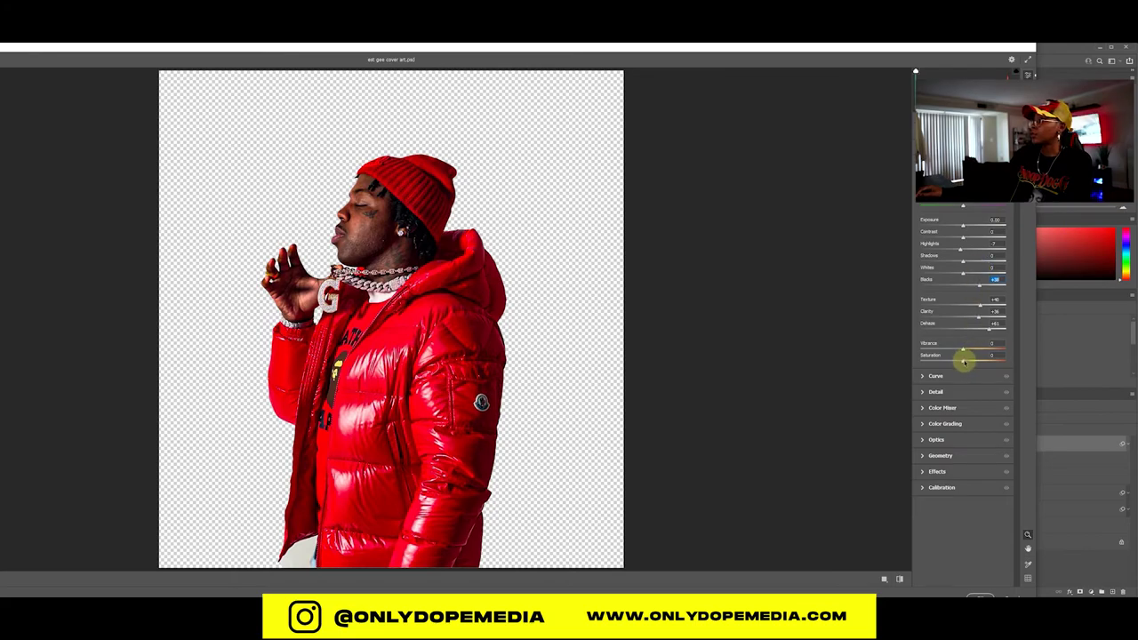
{"action": "left_click_drag", "start_coordinate": [965, 361], "coordinate": [947, 360]}
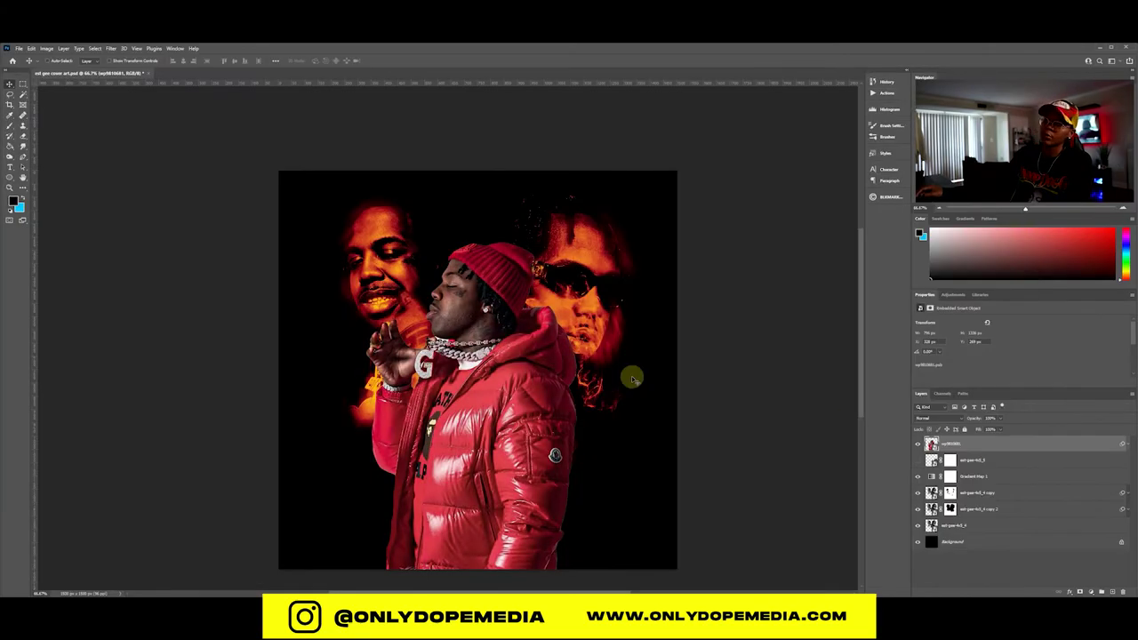
Step: Apply a Black & White adjustment to the figure with Reds at about -13
{"action": "left_click", "coordinate": [48, 49]}
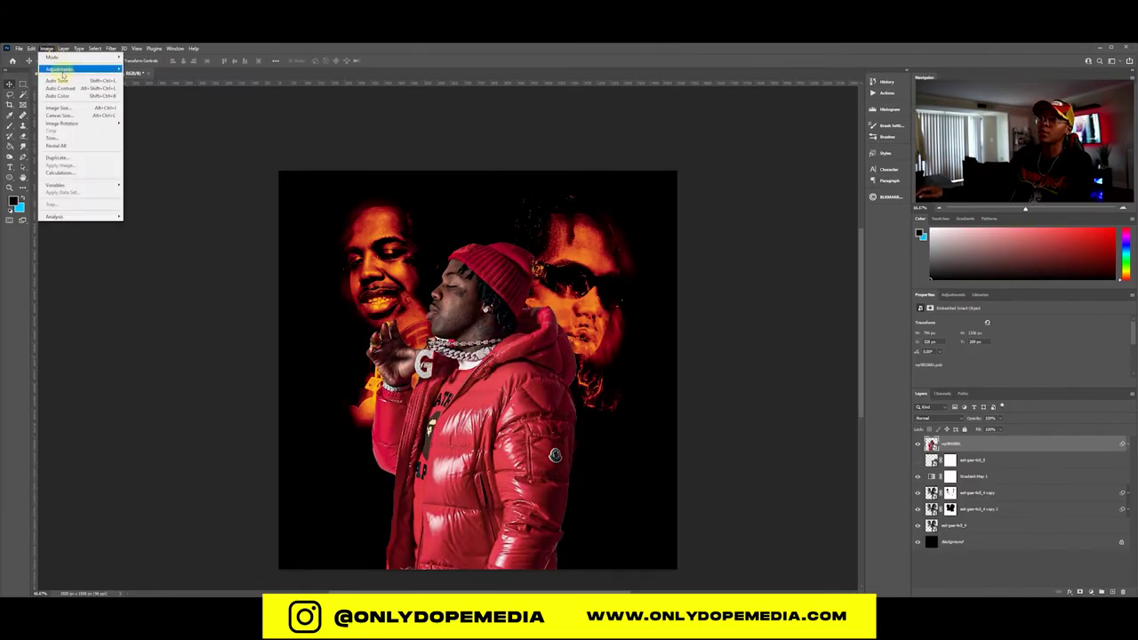
{"action": "mouse_move", "coordinate": [60, 70]}
{"action": "left_click", "coordinate": [161, 130]}
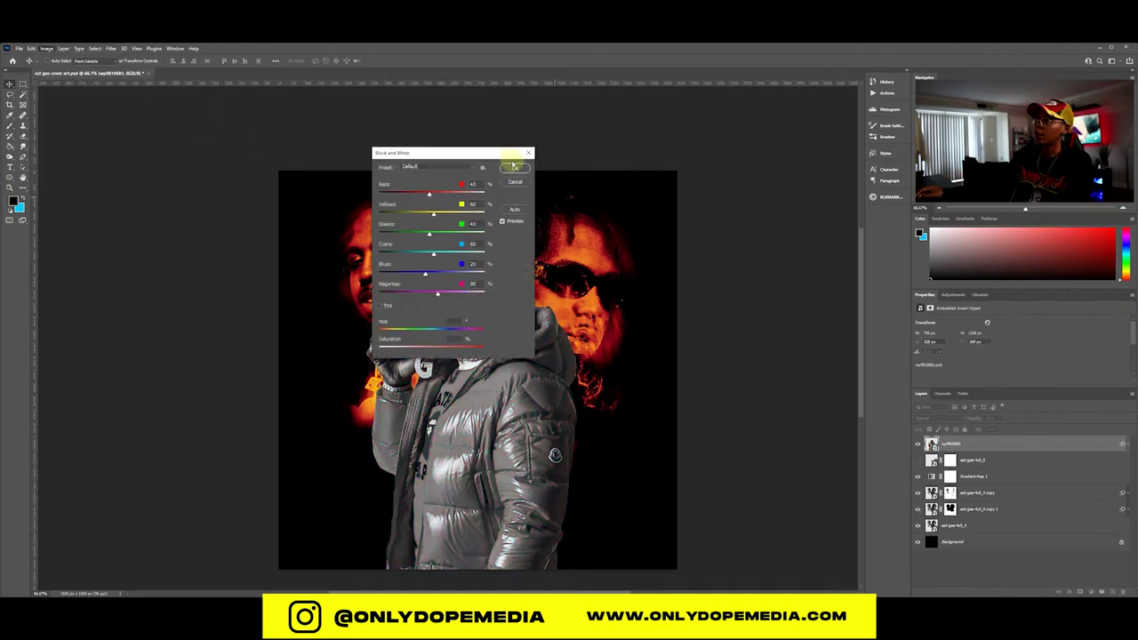
{"action": "left_click_drag", "start_coordinate": [487, 156], "coordinate": [807, 244]}
{"action": "mouse_move", "coordinate": [749, 277]}
{"action": "left_mouse_down"}
{"action": "mouse_move", "coordinate": [722, 278]}
{"action": "mouse_move", "coordinate": [737, 277]}
{"action": "left_mouse_up"}
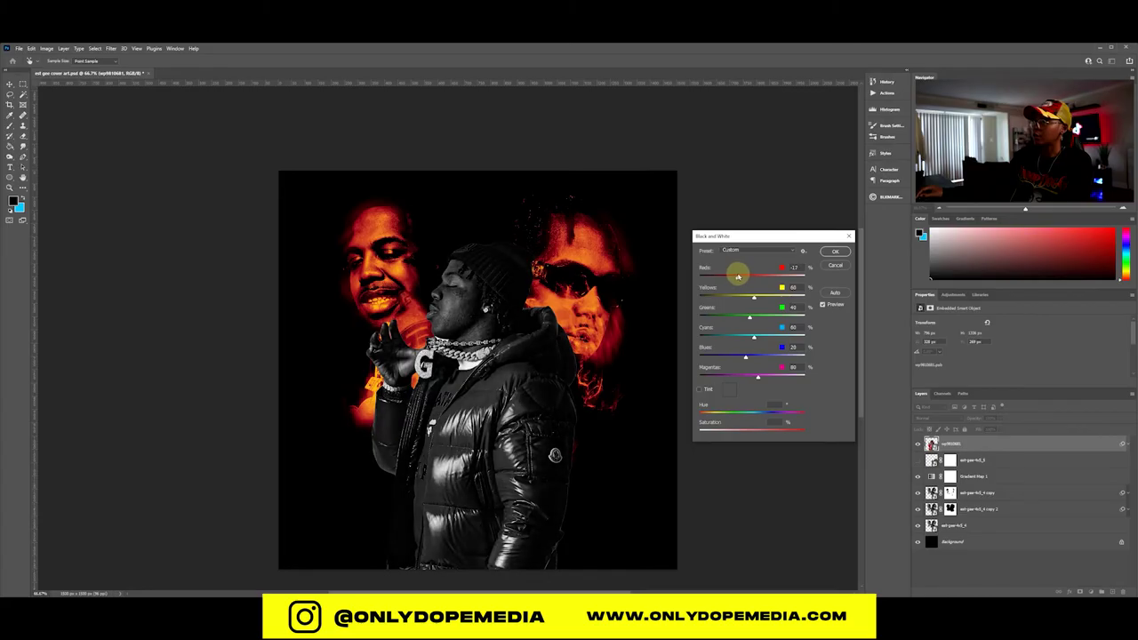
{"action": "left_click_drag", "start_coordinate": [739, 276], "coordinate": [772, 298]}
{"action": "left_click", "coordinate": [835, 253]}
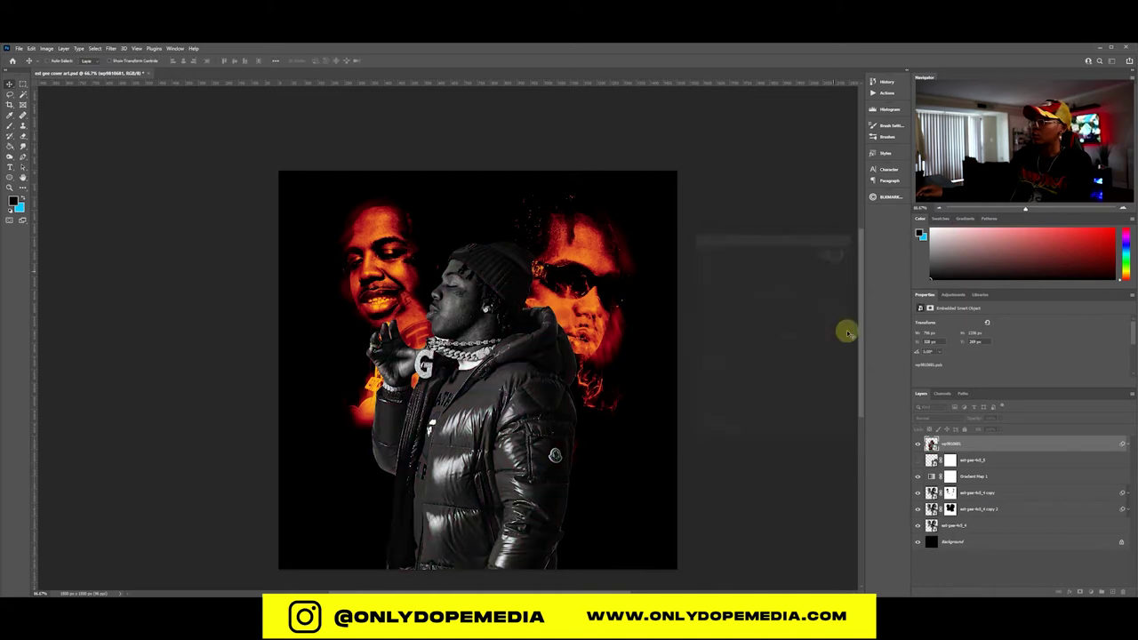
{"action": "left_click", "coordinate": [46, 48]}
Step: Apply Levels to the figure (midtone 1.42, black point 13) and save the document
{"action": "mouse_move", "coordinate": [61, 69]}
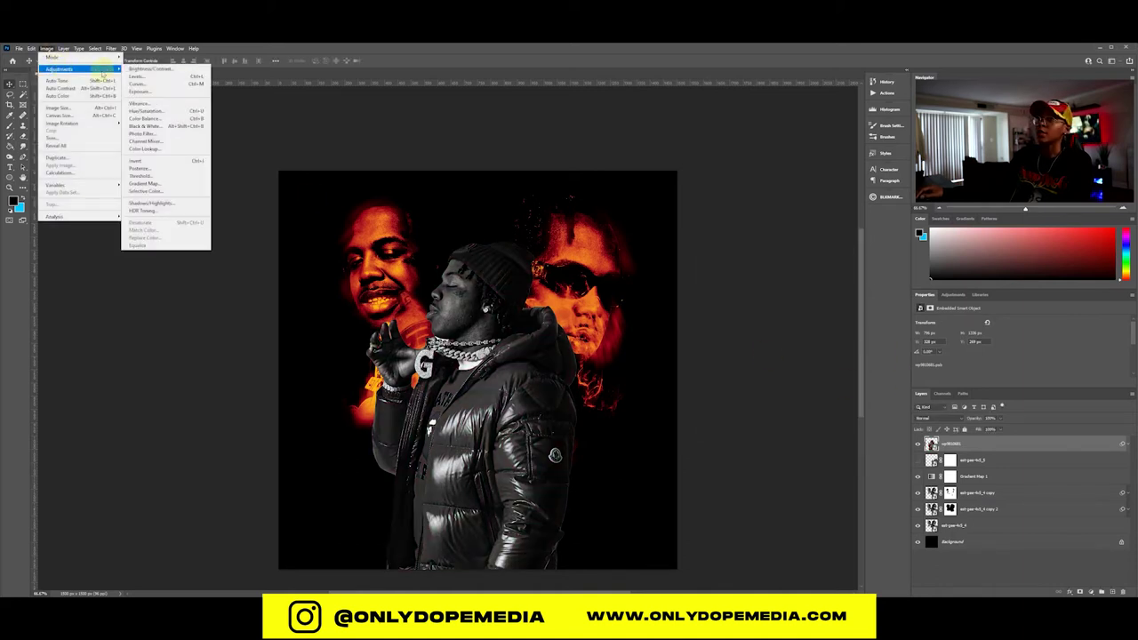
{"action": "left_click", "coordinate": [139, 79]}
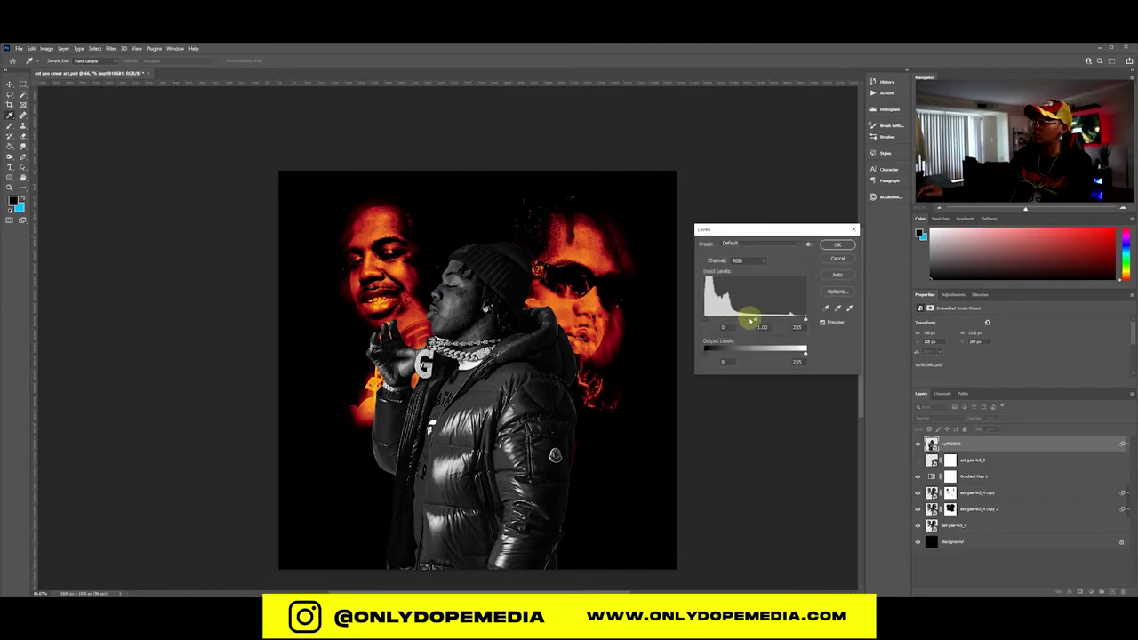
{"action": "left_click_drag", "start_coordinate": [754, 319], "coordinate": [742, 316]}
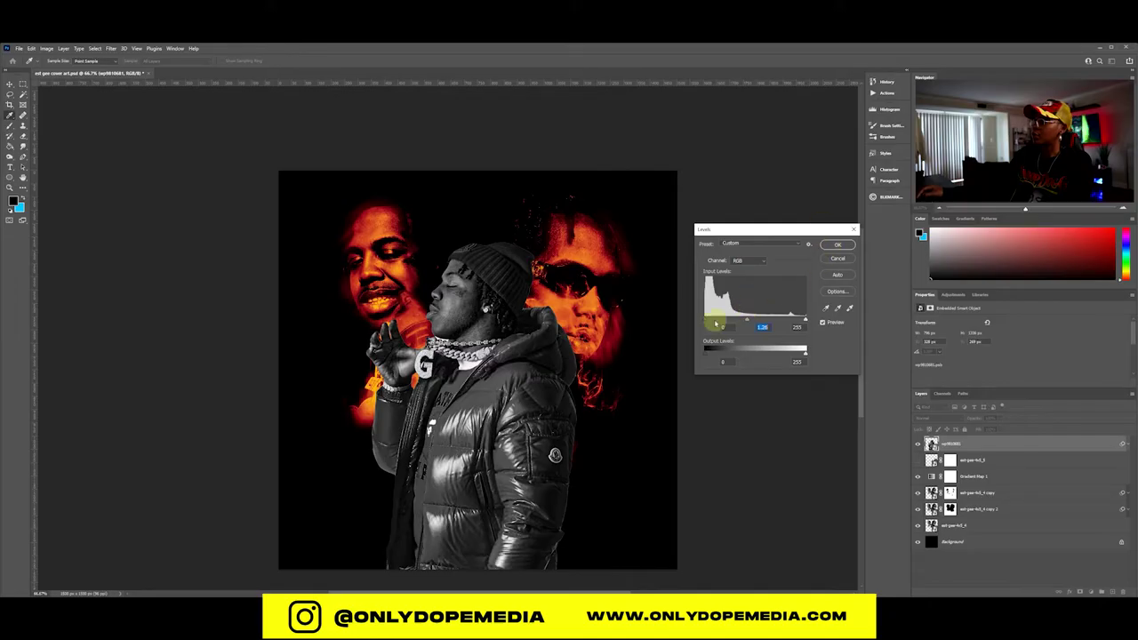
{"action": "left_click_drag", "start_coordinate": [709, 320], "coordinate": [711, 321]}
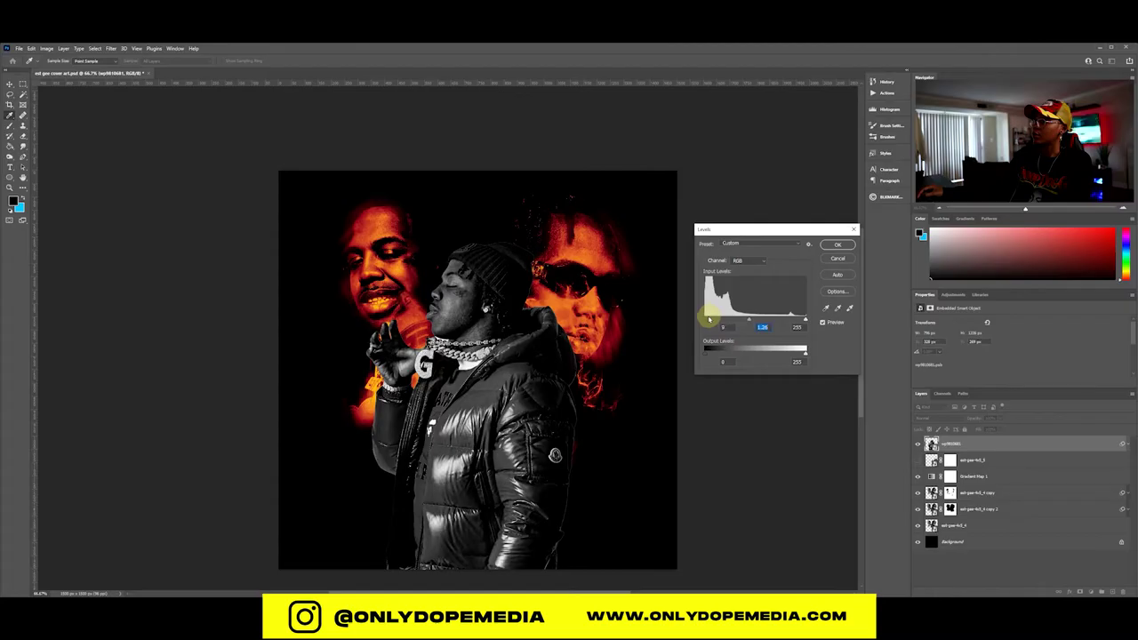
{"action": "left_click", "coordinate": [836, 244]}
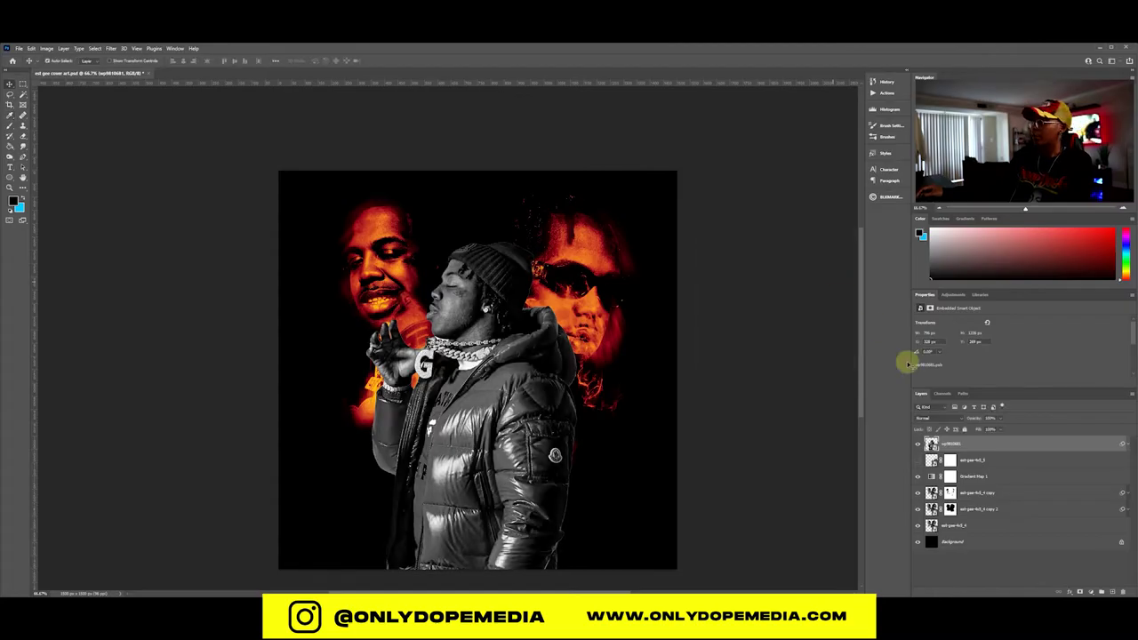
{"action": "key", "text": "ctrl+s"}
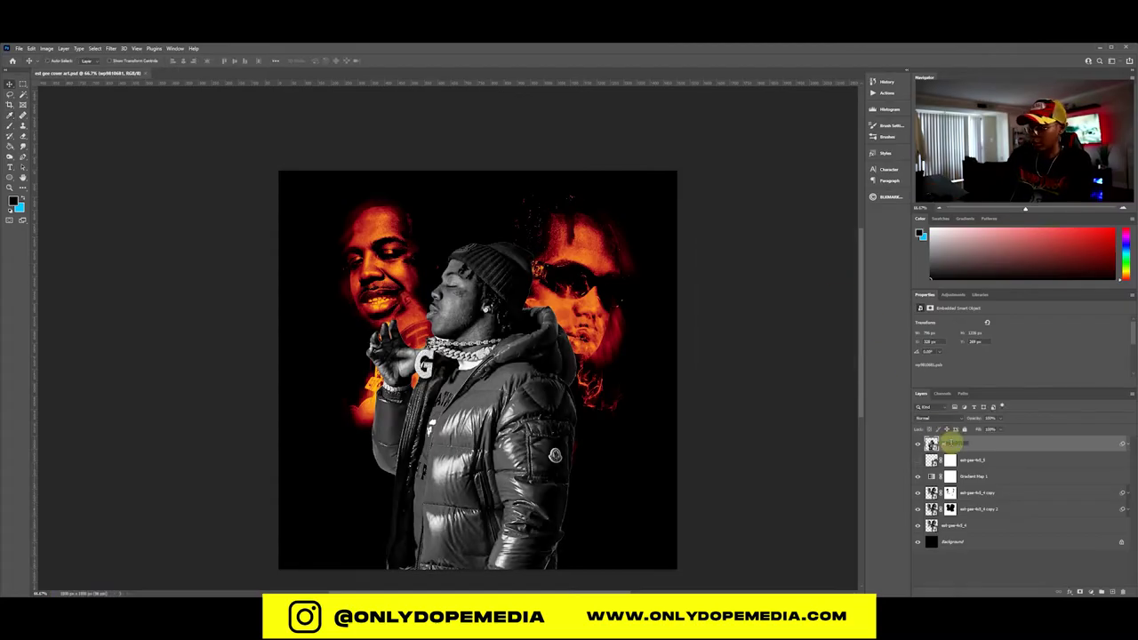
Step: Name the top layer merch and group Gradient Map 1 with the portrait layers as BG Images
{"action": "key", "text": "Return"}
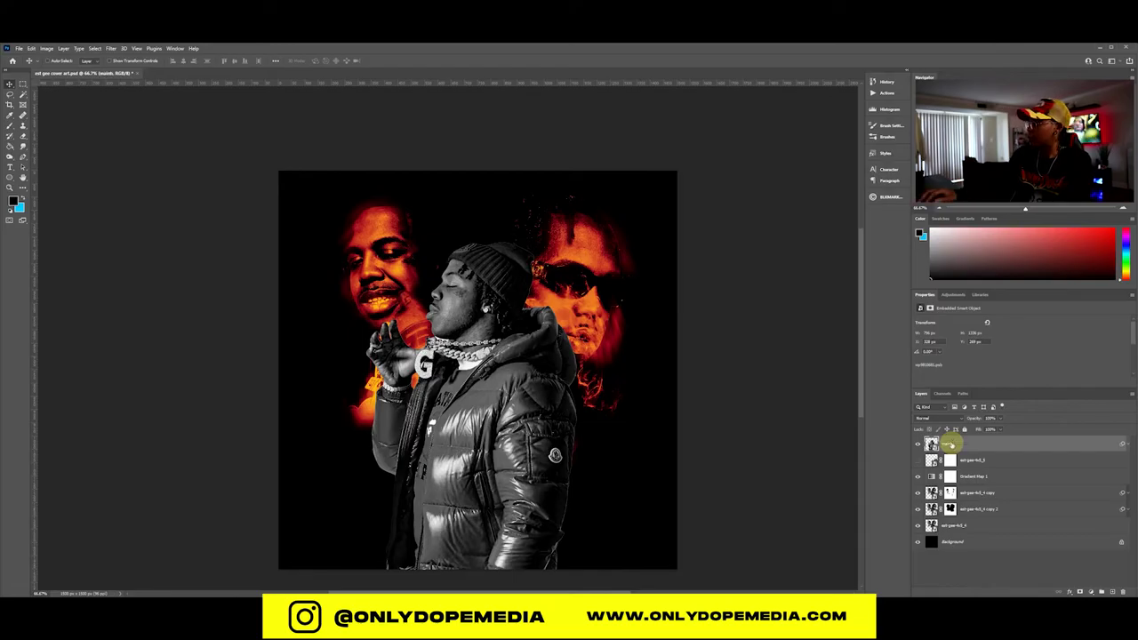
{"action": "left_click", "coordinate": [1025, 484]}
{"action": "left_click", "coordinate": [1014, 525], "text": "shift"}
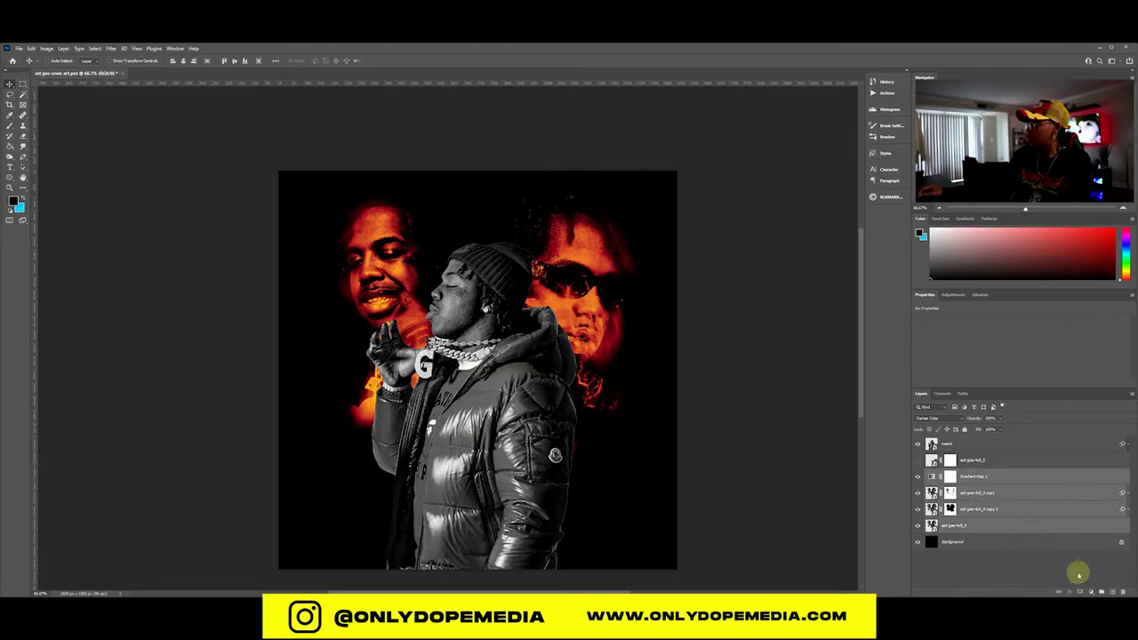
{"action": "left_click", "coordinate": [1099, 591]}
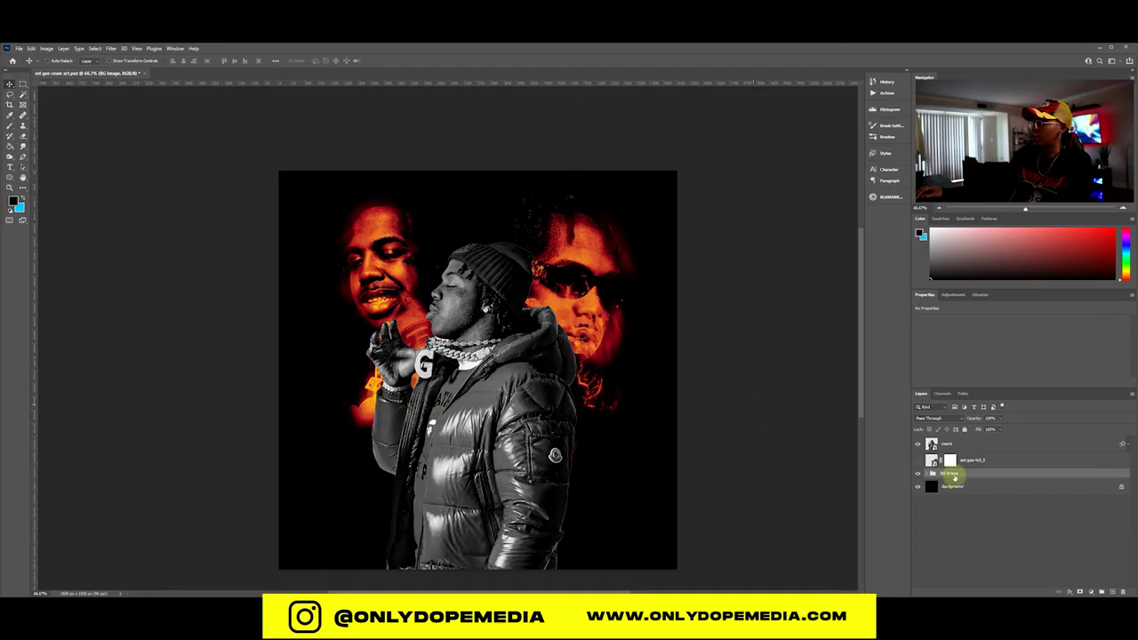
Step: Show the hidden portrait layer and save the document
{"action": "left_click", "coordinate": [918, 461]}
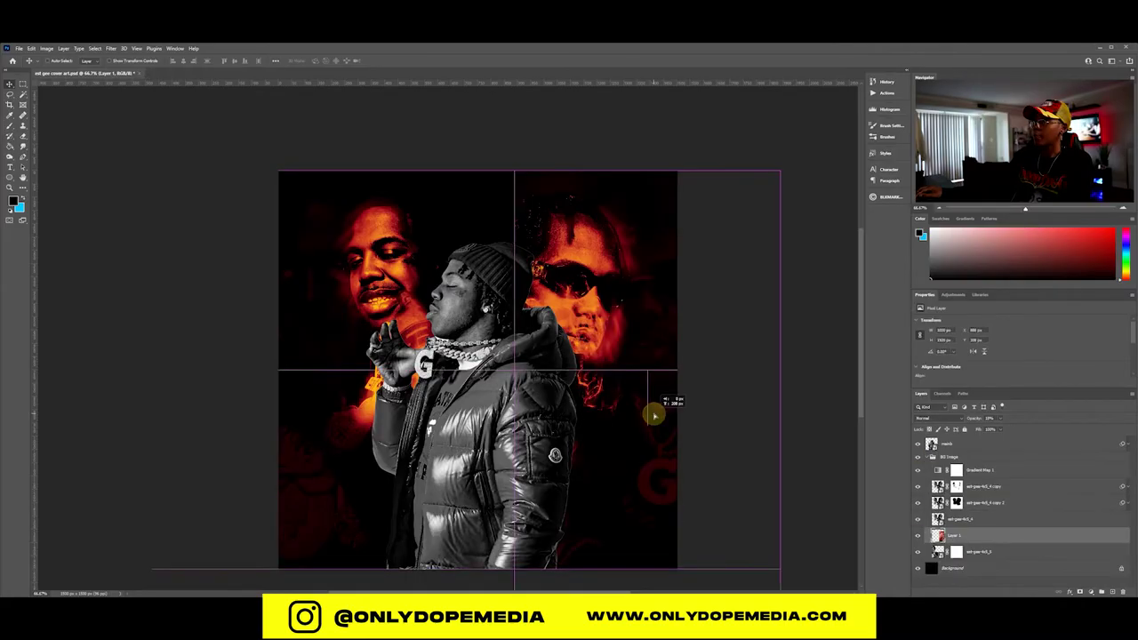
{"action": "left_click_drag", "start_coordinate": [653, 413], "coordinate": [653, 414]}
{"action": "key", "text": "ctrl+s"}
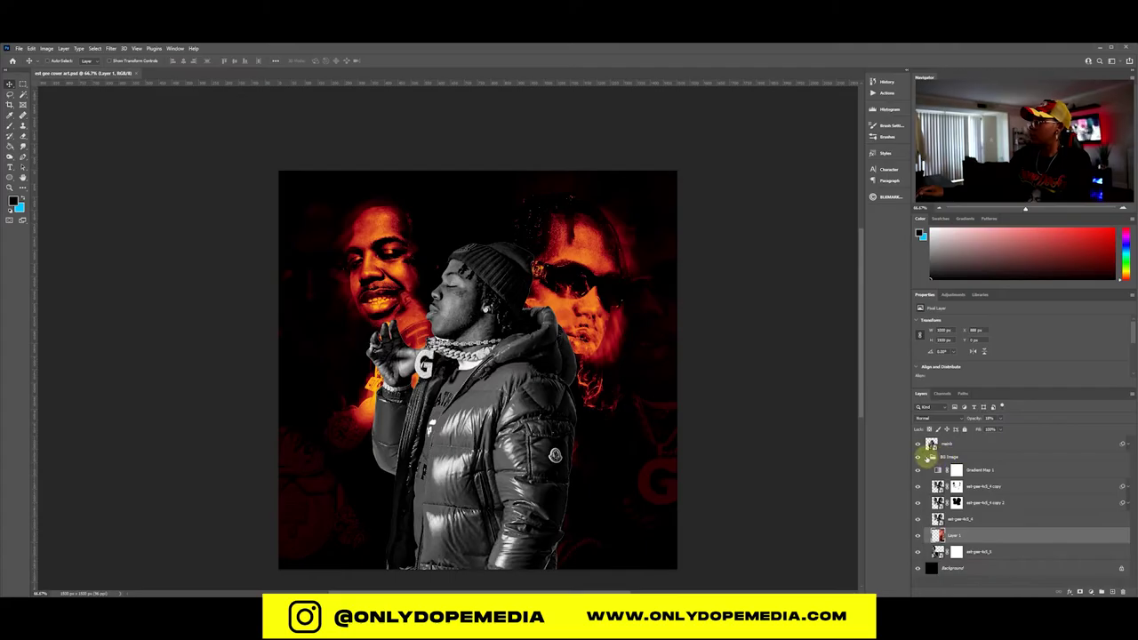
Step: Nudge the central figure slightly right and add a new layer above the BG Image group
{"action": "left_click", "coordinate": [929, 456]}
{"action": "left_click", "coordinate": [949, 444]}
{"action": "left_click_drag", "start_coordinate": [719, 471], "coordinate": [719, 474]}
{"action": "left_click", "coordinate": [929, 457]}
Step: Fill a new layer with black, render Clouds onto it, and blend it in Overlay mode
{"action": "key", "text": "ctrl+shift+alt+n"}
{"action": "key", "text": "alt+BackSpace"}
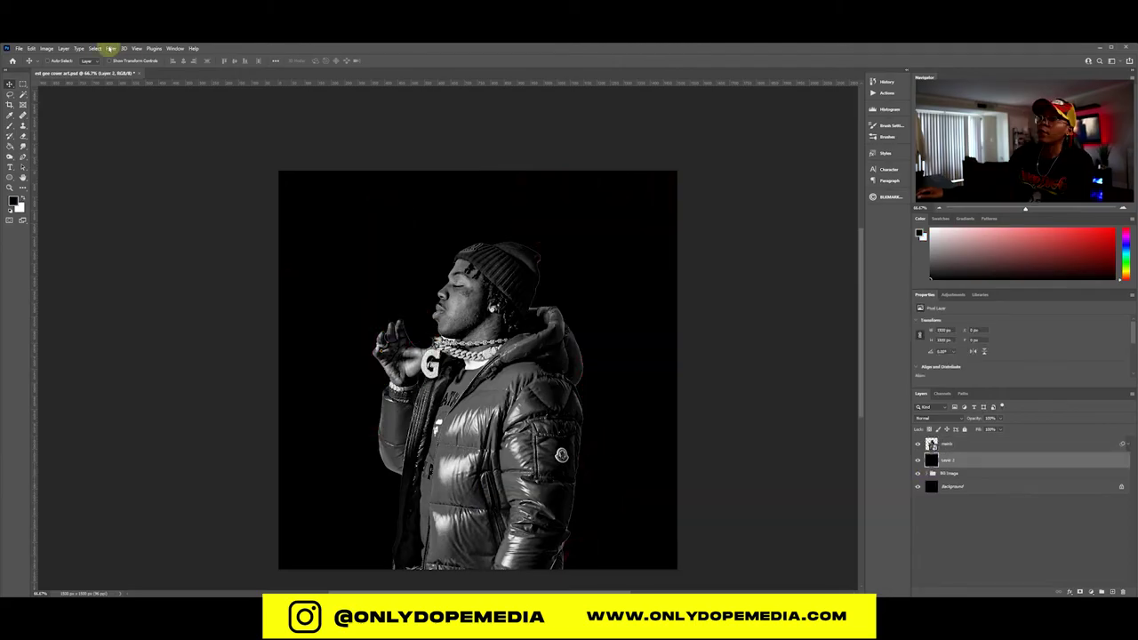
{"action": "left_click", "coordinate": [109, 48]}
{"action": "left_click", "coordinate": [120, 59]}
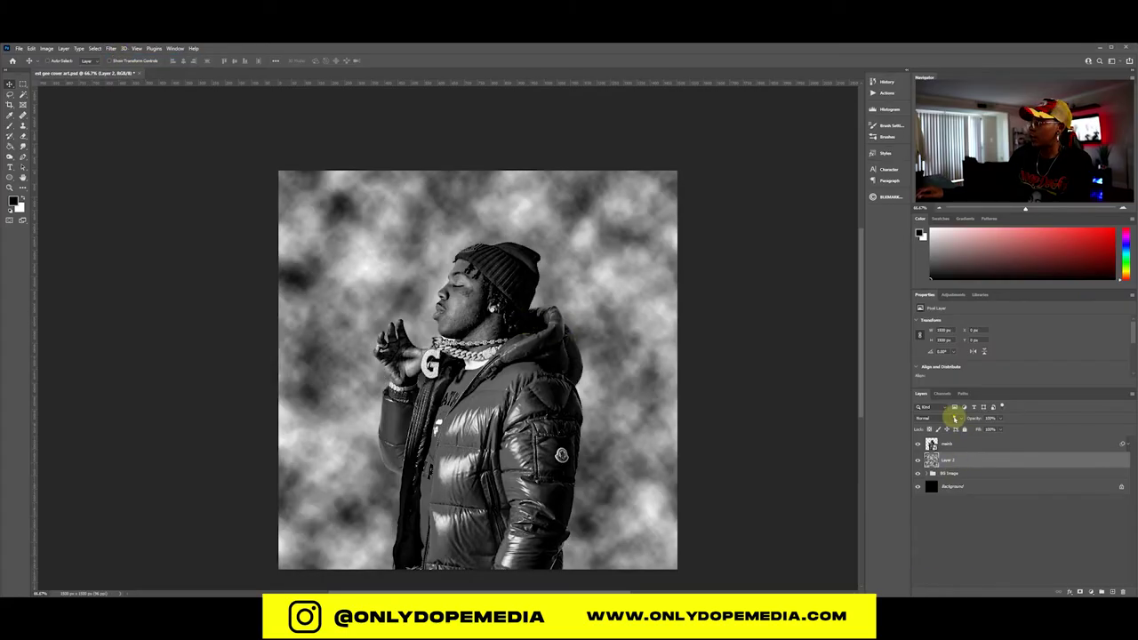
{"action": "left_click", "coordinate": [954, 418]}
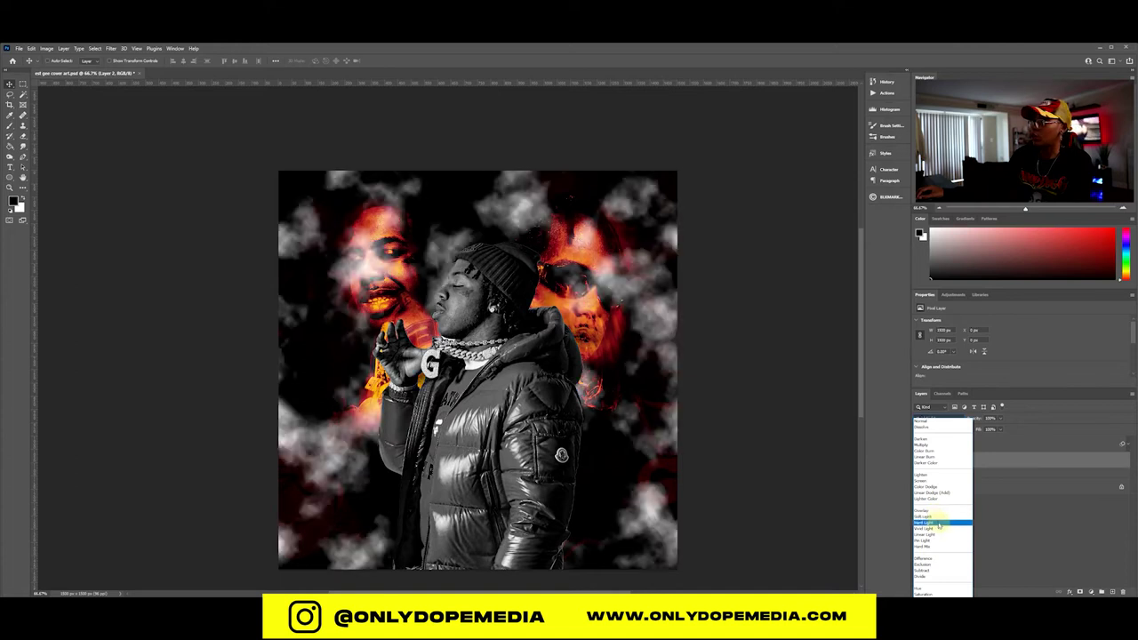
{"action": "left_click", "coordinate": [933, 512]}
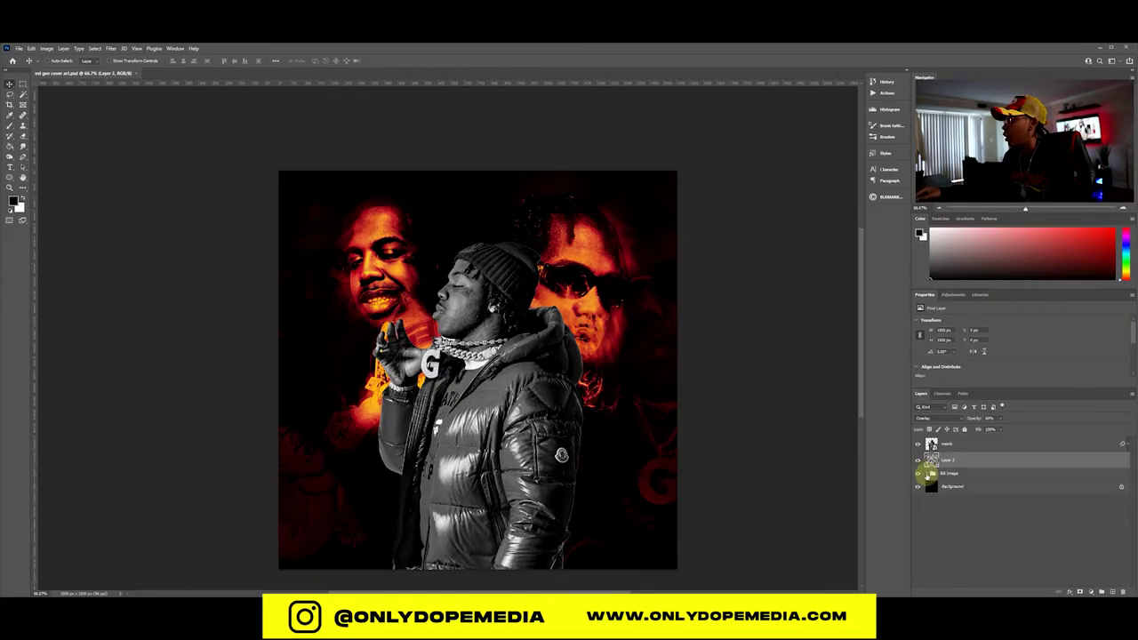
Step: Duplicate Gradient Map 1 to the top of the stack, clip it to the central figure, at 100% opacity
{"action": "left_click", "coordinate": [927, 474]}
{"action": "left_click", "coordinate": [1013, 489]}
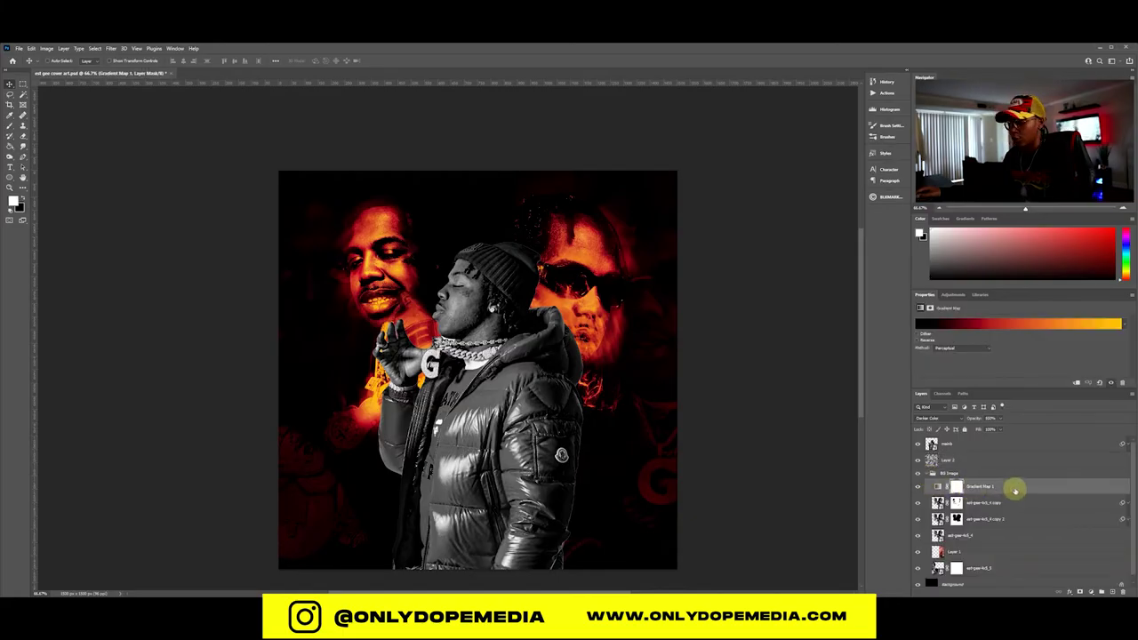
{"action": "key", "text": "ctrl+j"}
{"action": "left_click_drag", "start_coordinate": [1012, 488], "coordinate": [1001, 443]}
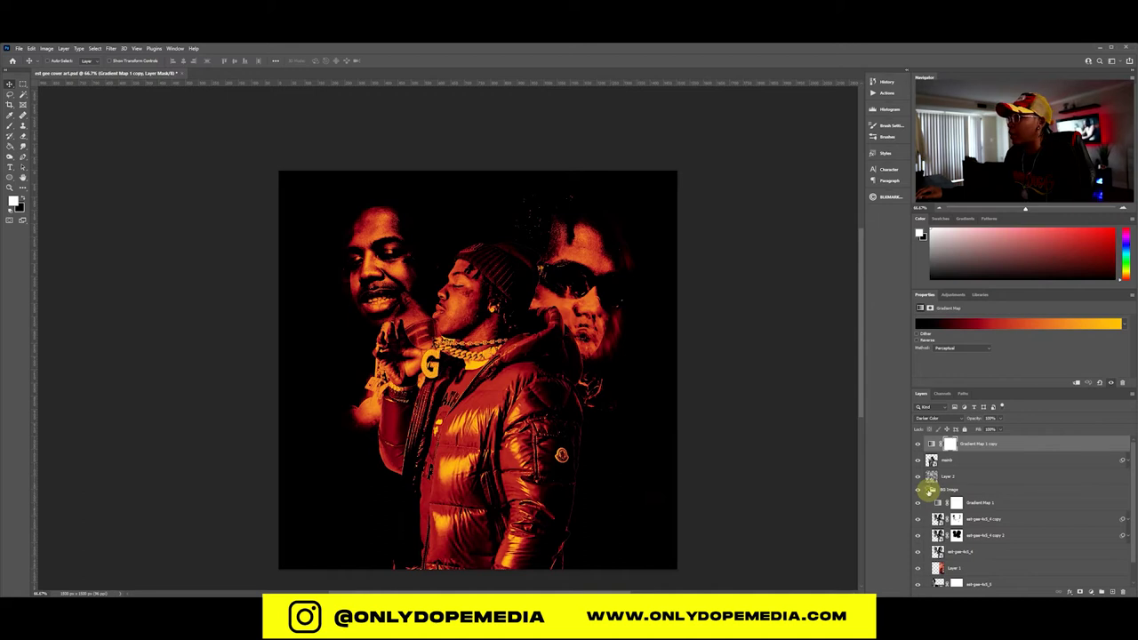
{"action": "left_click", "coordinate": [929, 489]}
{"action": "right_click", "coordinate": [1030, 442]}
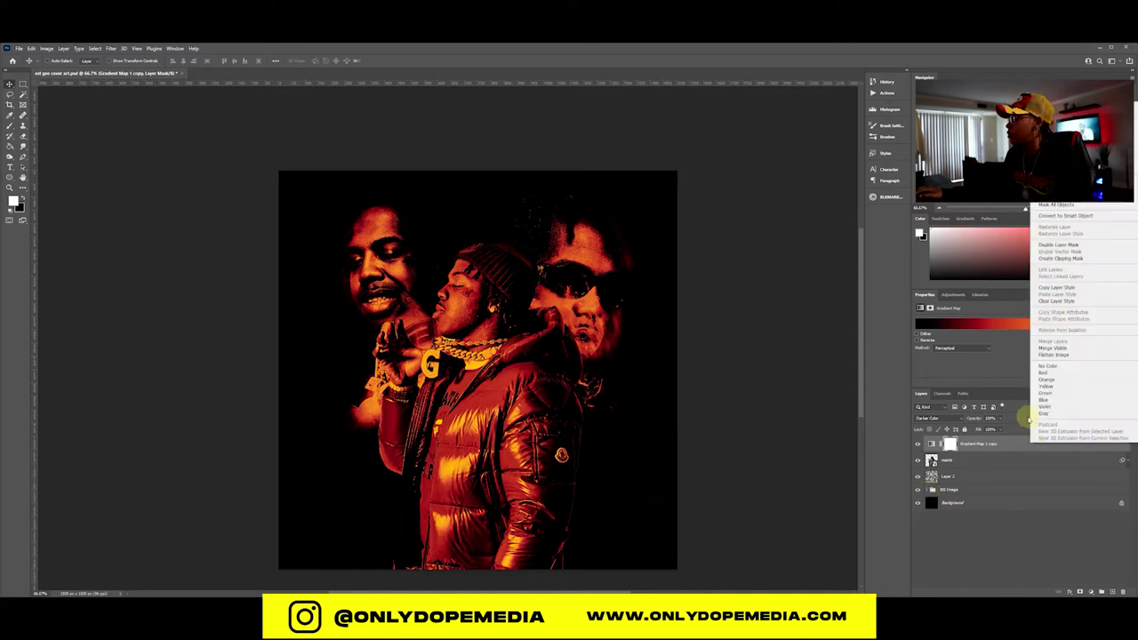
{"action": "left_click", "coordinate": [1061, 258]}
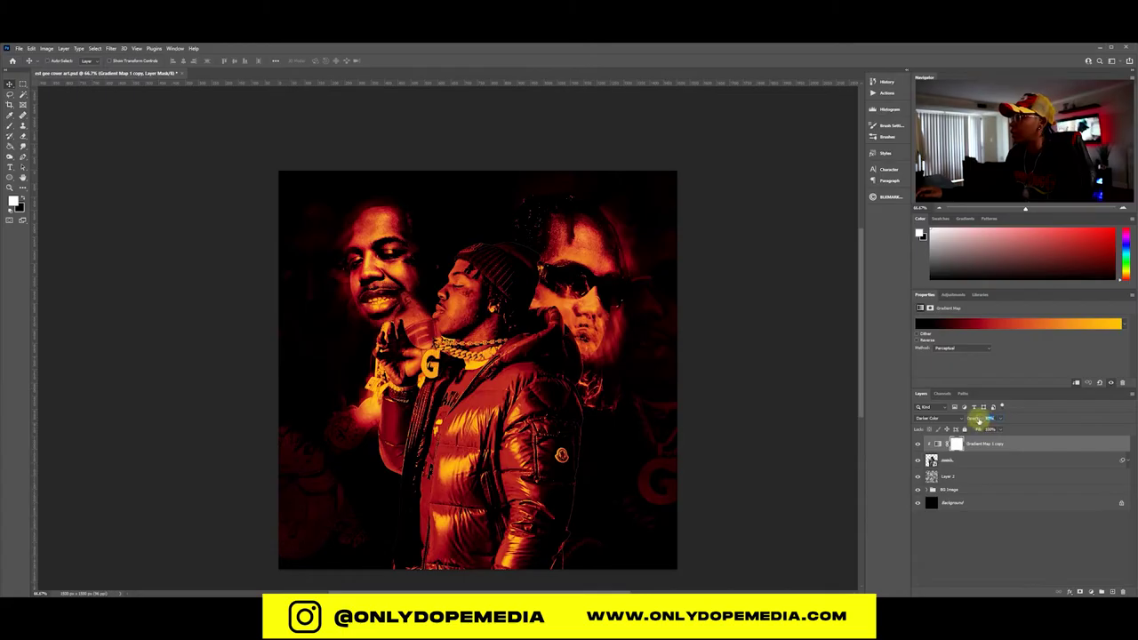
{"action": "left_click_drag", "start_coordinate": [967, 418], "coordinate": [1008, 415]}
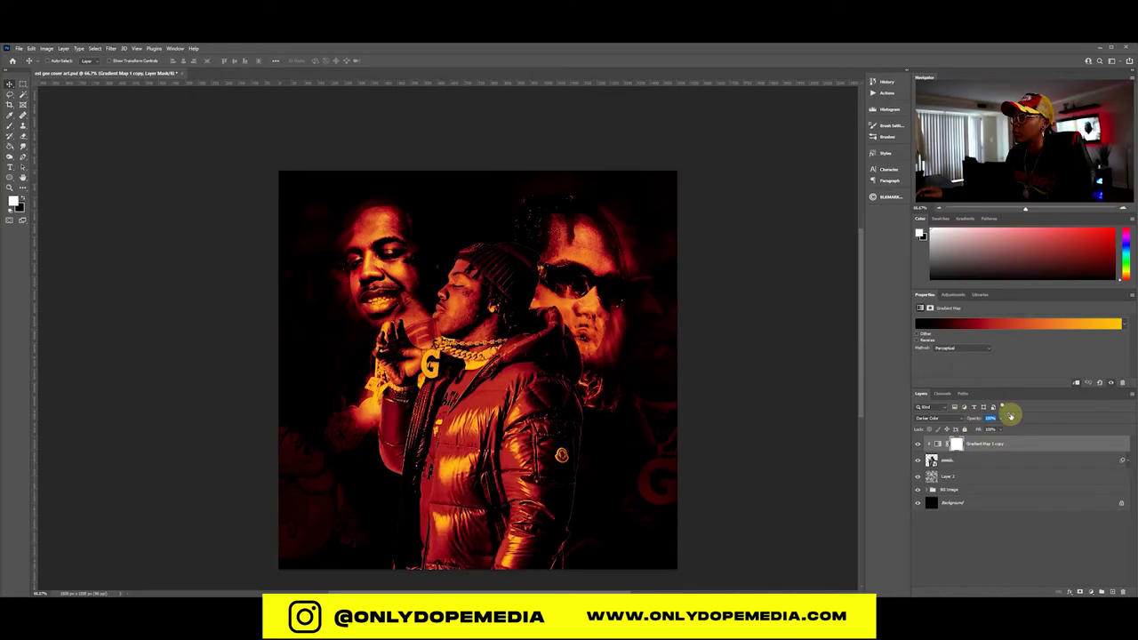
{"action": "left_click", "coordinate": [987, 456]}
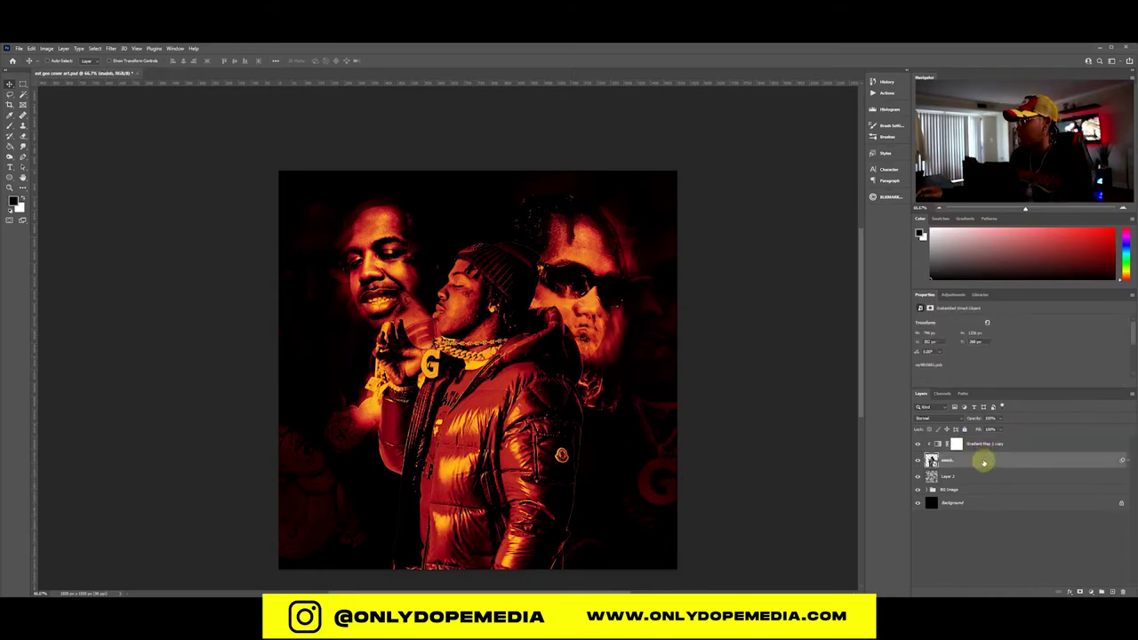
Step: Add an orange Outer Glow to the figure with opacity 100 and range 100, sampling the jacket colour
{"action": "double_click", "coordinate": [986, 460]}
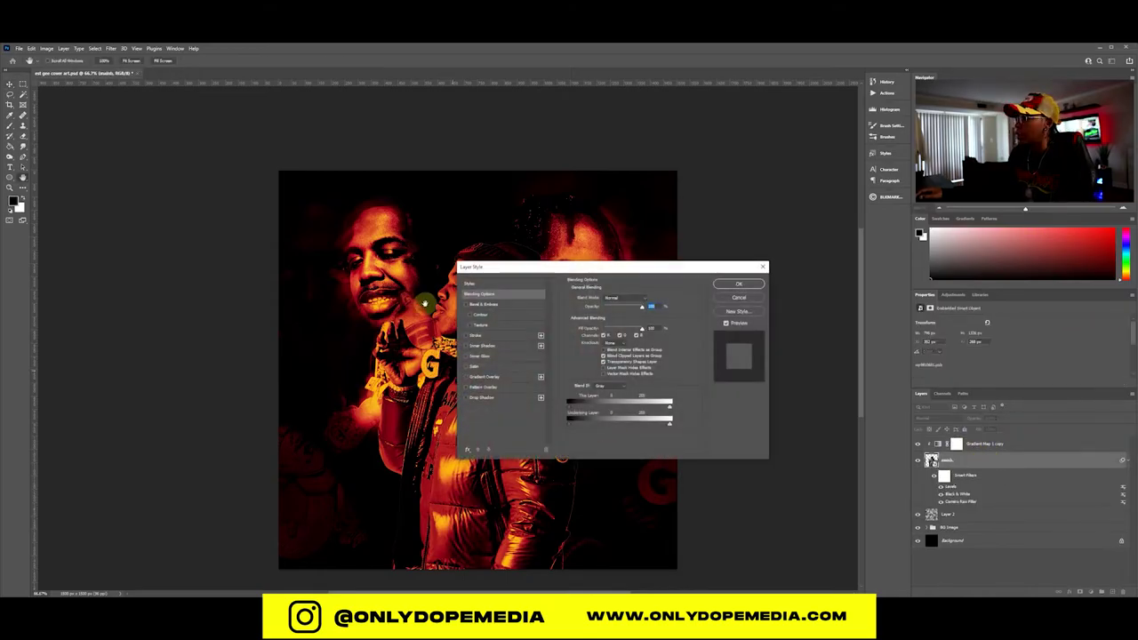
{"action": "left_click_drag", "start_coordinate": [508, 280], "coordinate": [666, 328]}
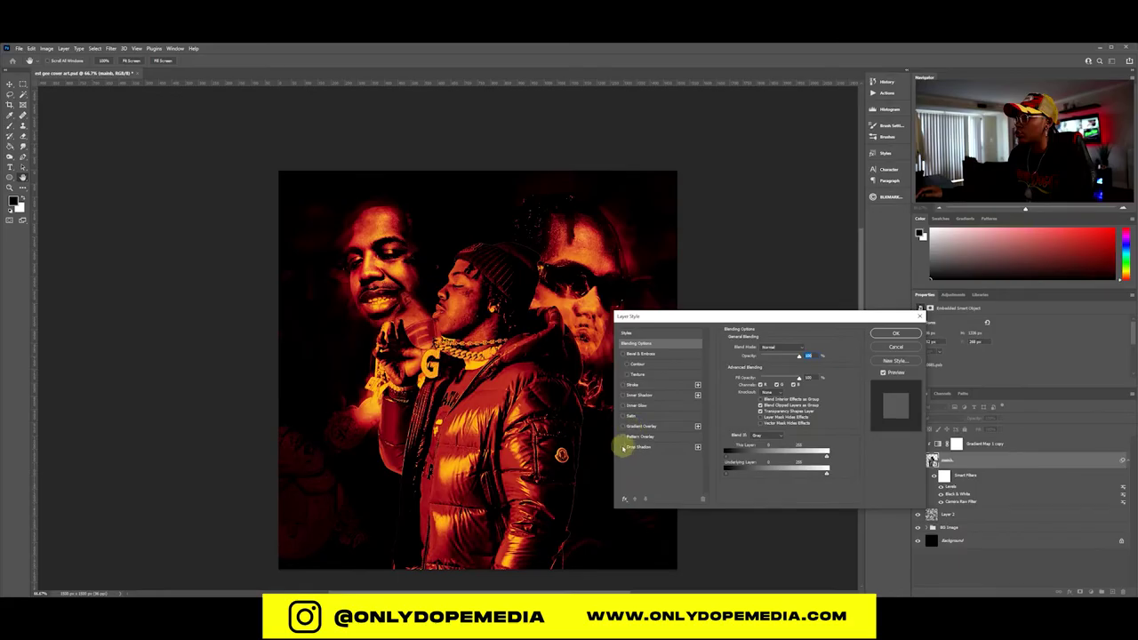
{"action": "left_click", "coordinate": [624, 498]}
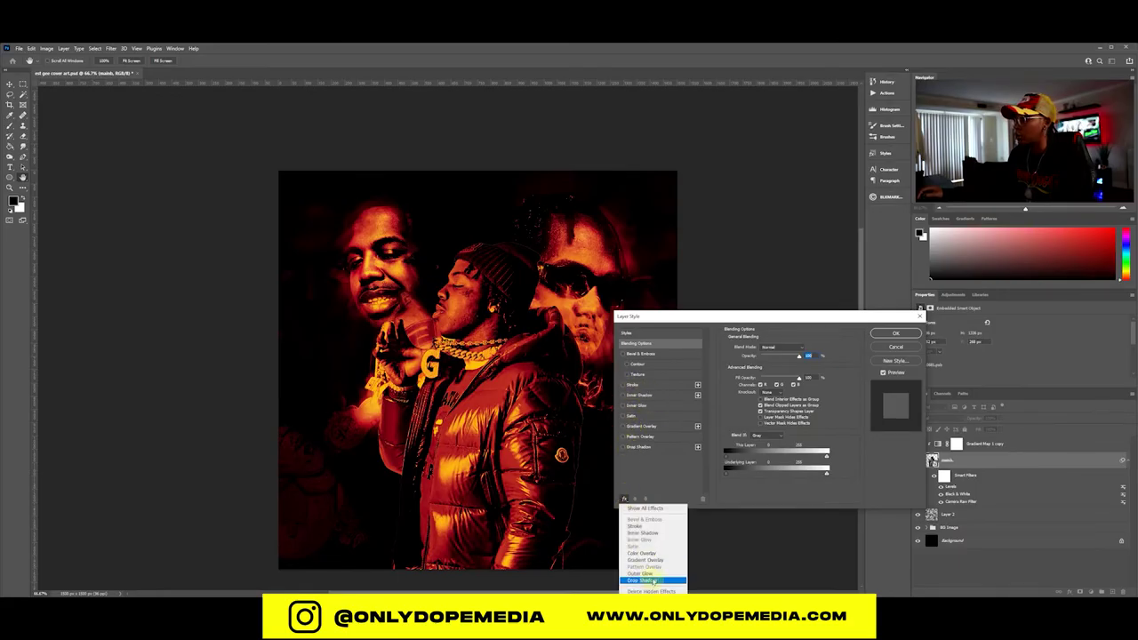
{"action": "left_click", "coordinate": [651, 573]}
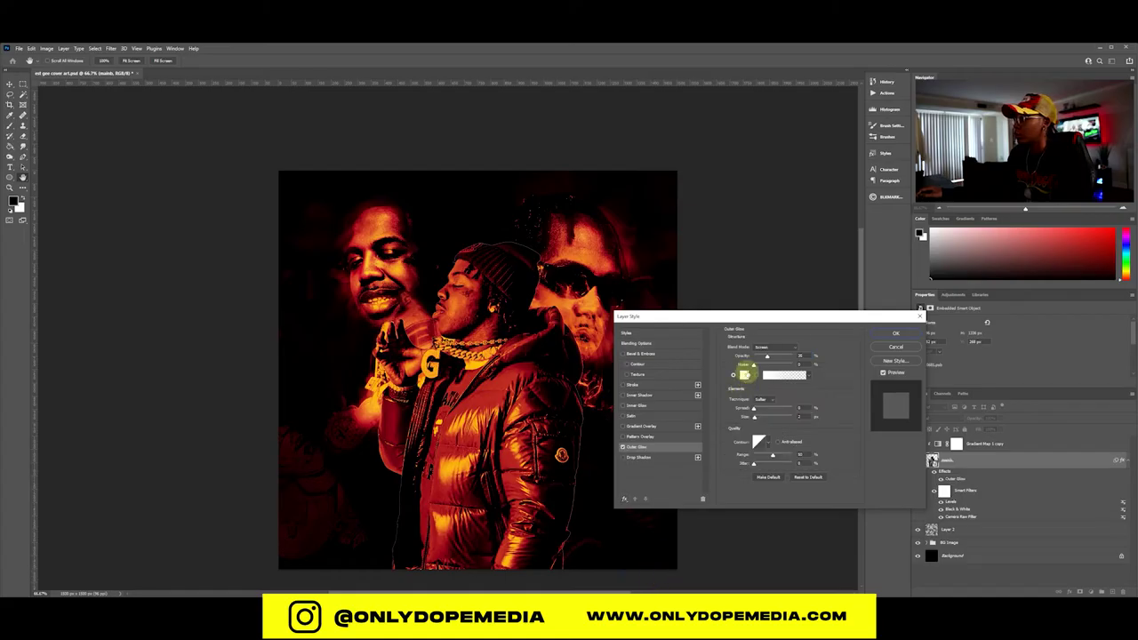
{"action": "left_click_drag", "start_coordinate": [765, 356], "coordinate": [838, 356]}
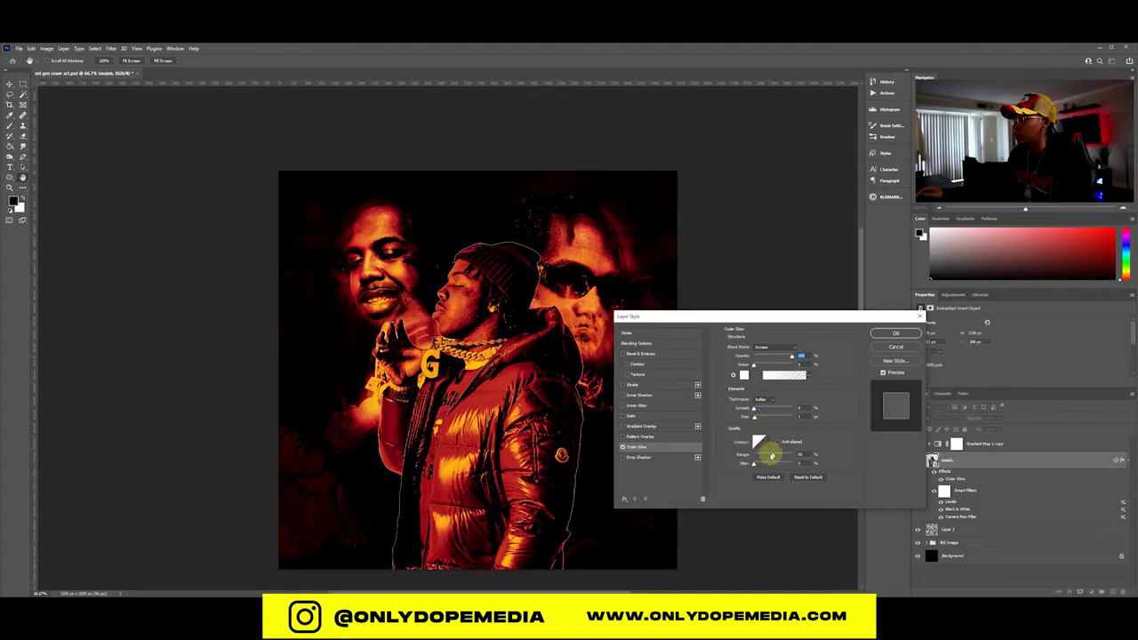
{"action": "left_click_drag", "start_coordinate": [771, 456], "coordinate": [820, 448]}
{"action": "left_click_drag", "start_coordinate": [757, 415], "coordinate": [774, 418]}
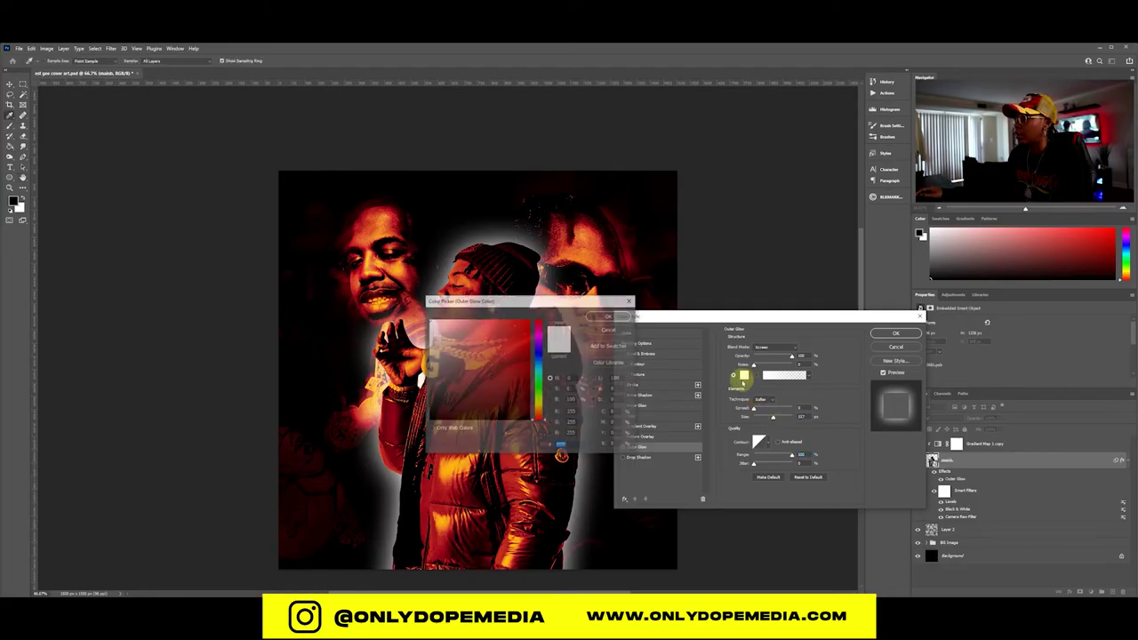
{"action": "left_click", "coordinate": [744, 374]}
{"action": "left_click", "coordinate": [453, 465]}
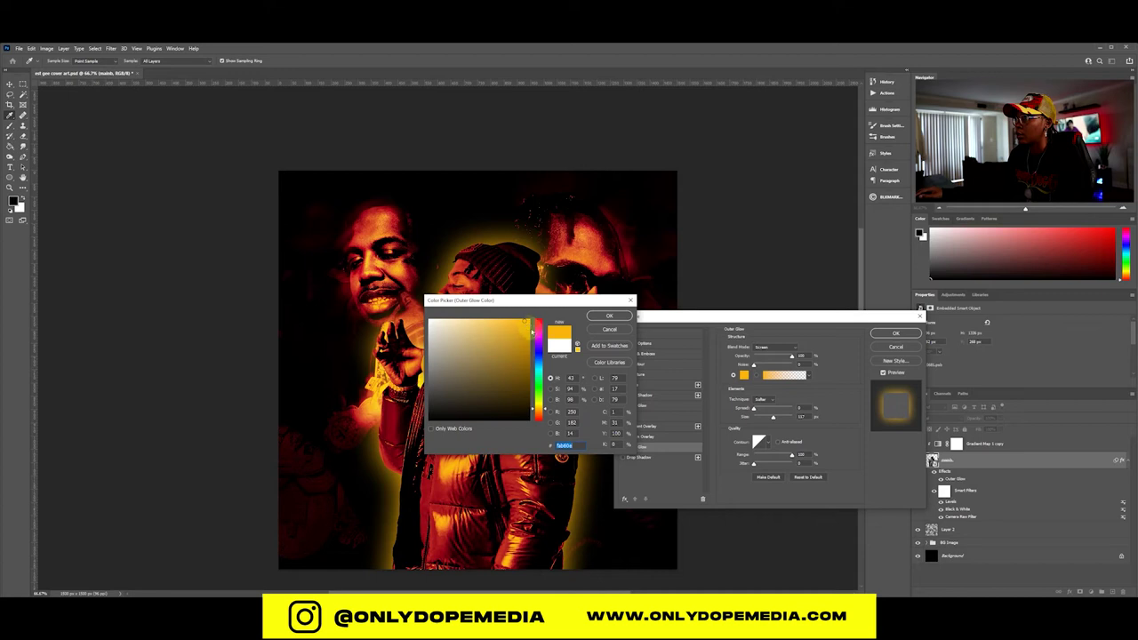
{"action": "left_click_drag", "start_coordinate": [545, 411], "coordinate": [543, 418]}
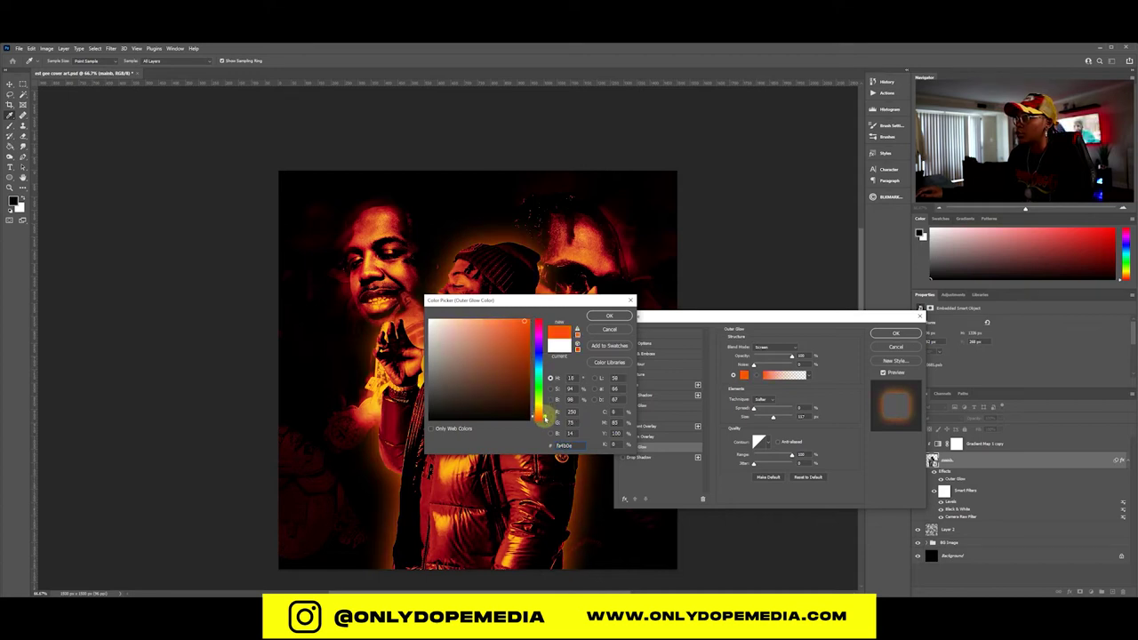
{"action": "left_click", "coordinate": [609, 316]}
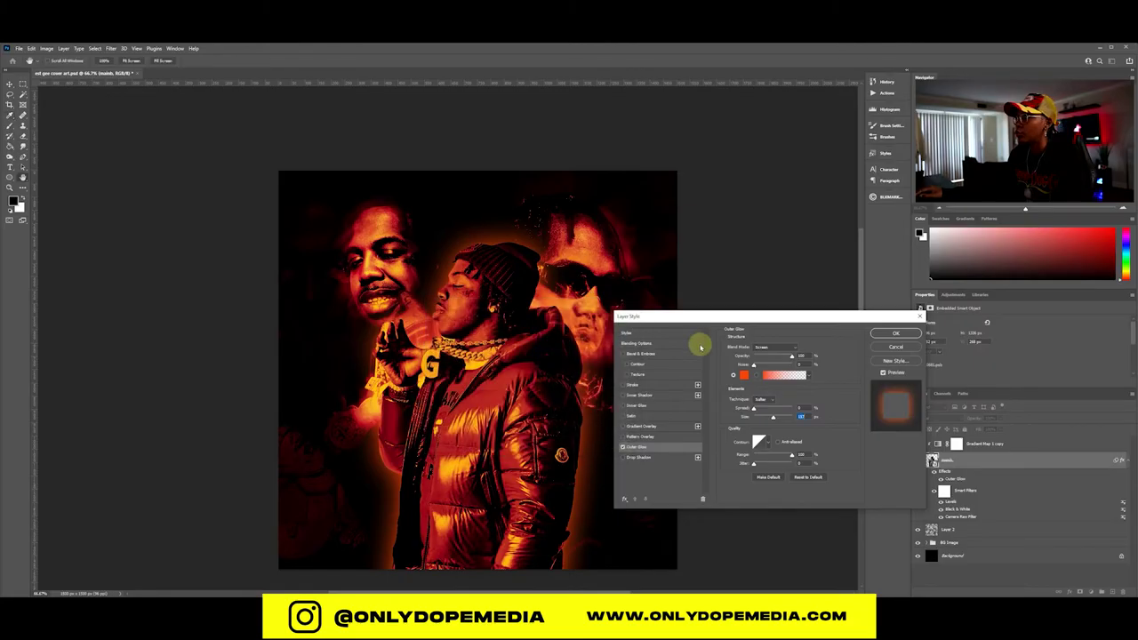
Step: Refine the glow: size about 50, spread 15, adjusted noise, and slightly lower opacity
{"action": "left_click_drag", "start_coordinate": [770, 418], "coordinate": [762, 419]}
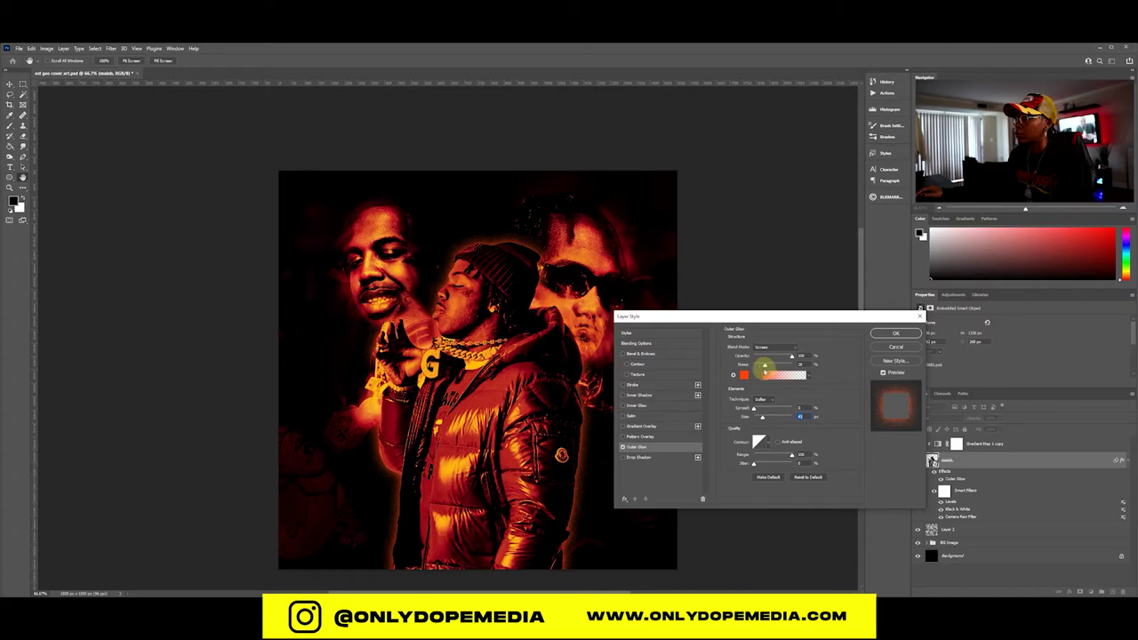
{"action": "left_click", "coordinate": [762, 366]}
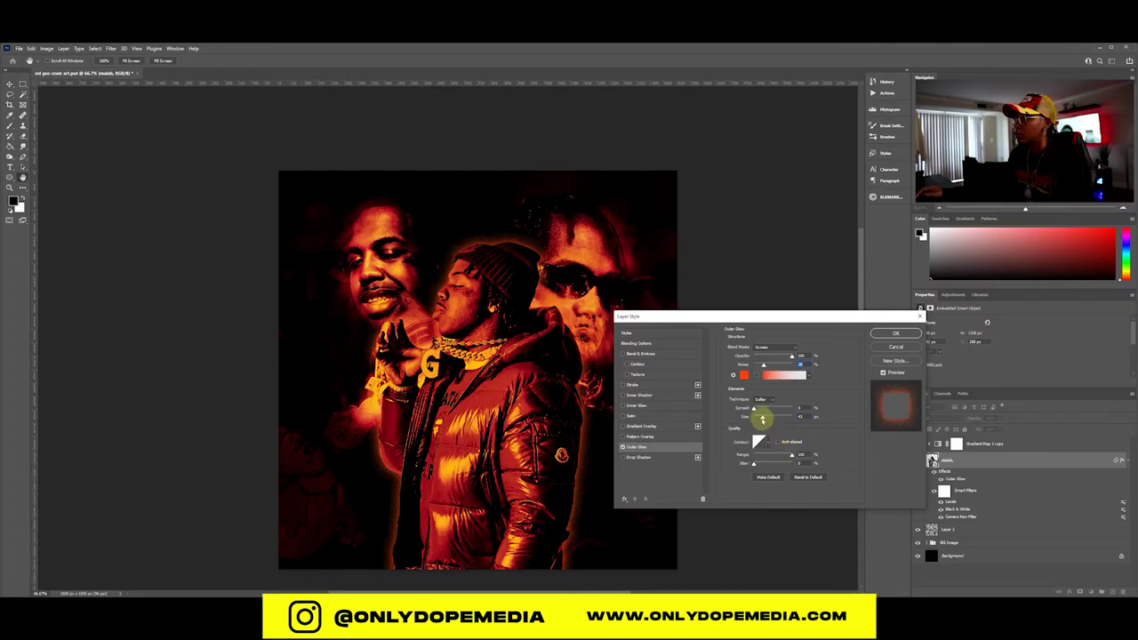
{"action": "left_click_drag", "start_coordinate": [752, 409], "coordinate": [759, 412]}
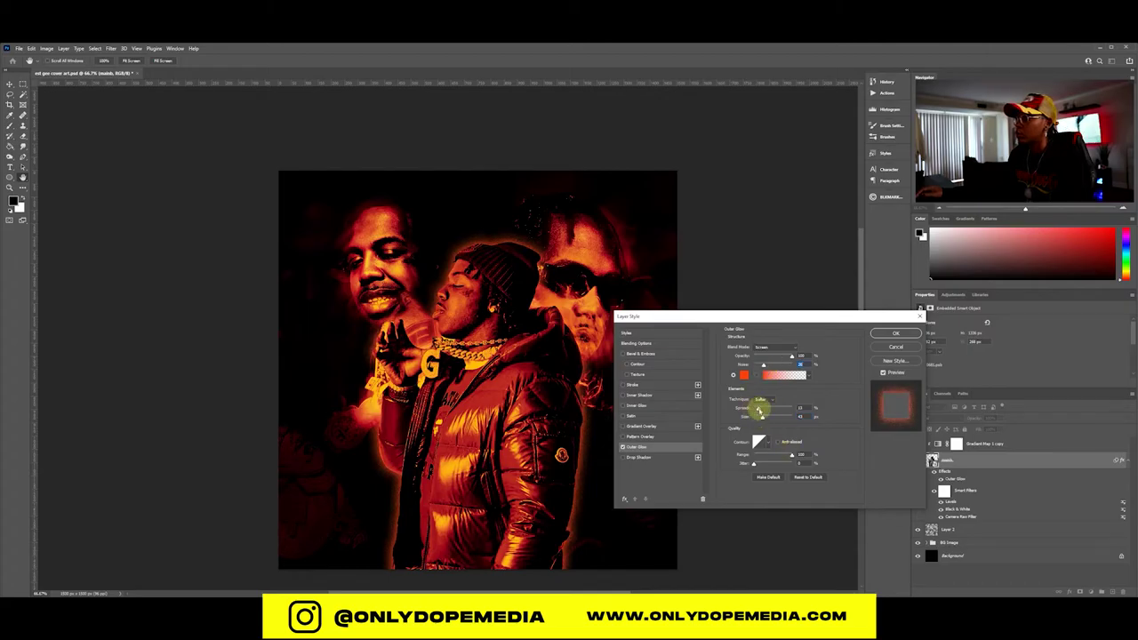
{"action": "left_click", "coordinate": [747, 410]}
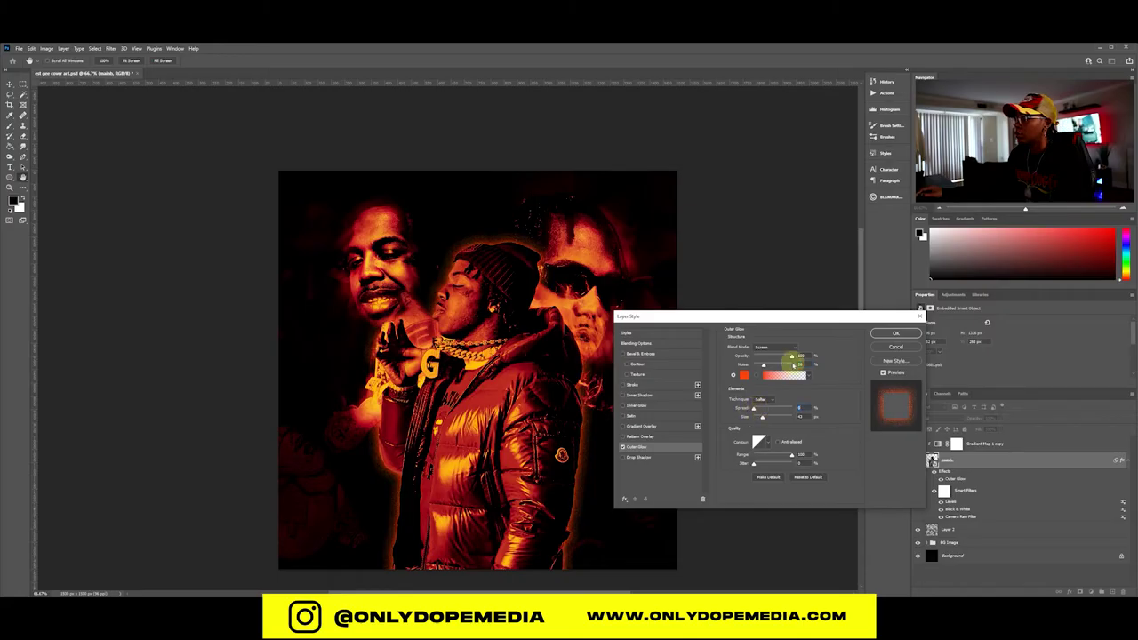
{"action": "left_click_drag", "start_coordinate": [789, 356], "coordinate": [780, 358]}
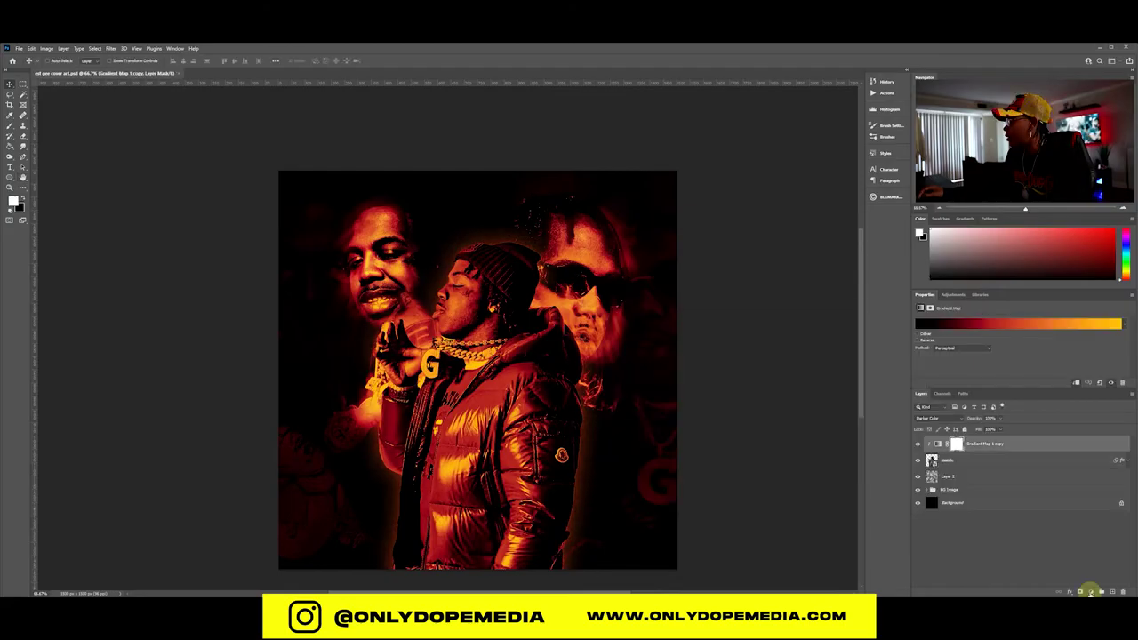
Step: Add a Solid Color fill layer in a strong yellow-orange
{"action": "right_click", "coordinate": [1075, 445]}
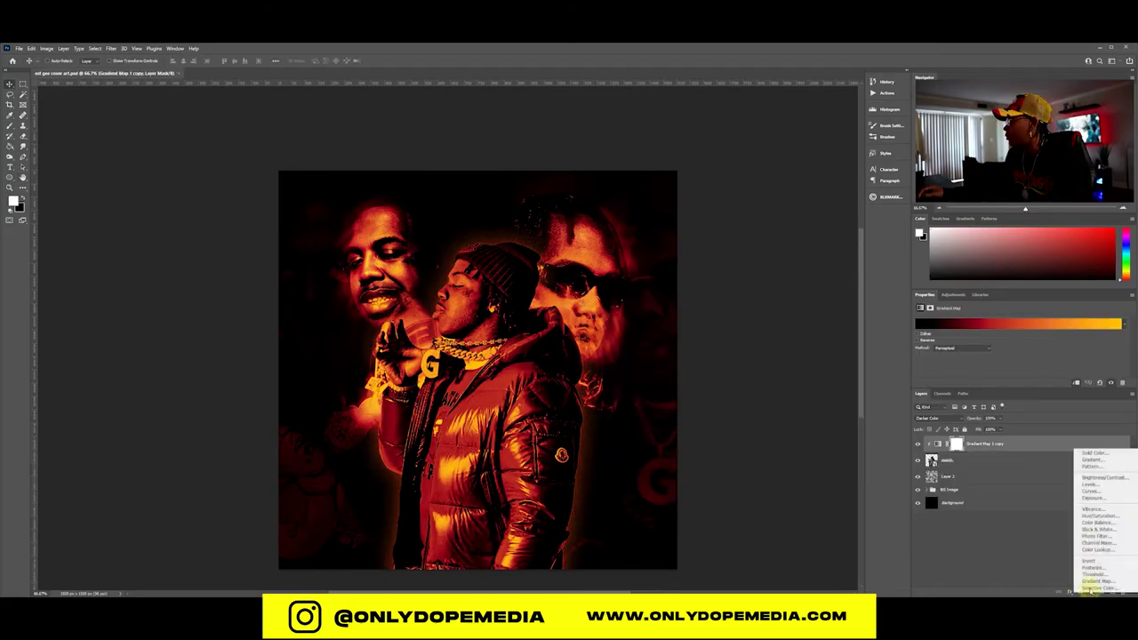
{"action": "left_click", "coordinate": [1085, 457]}
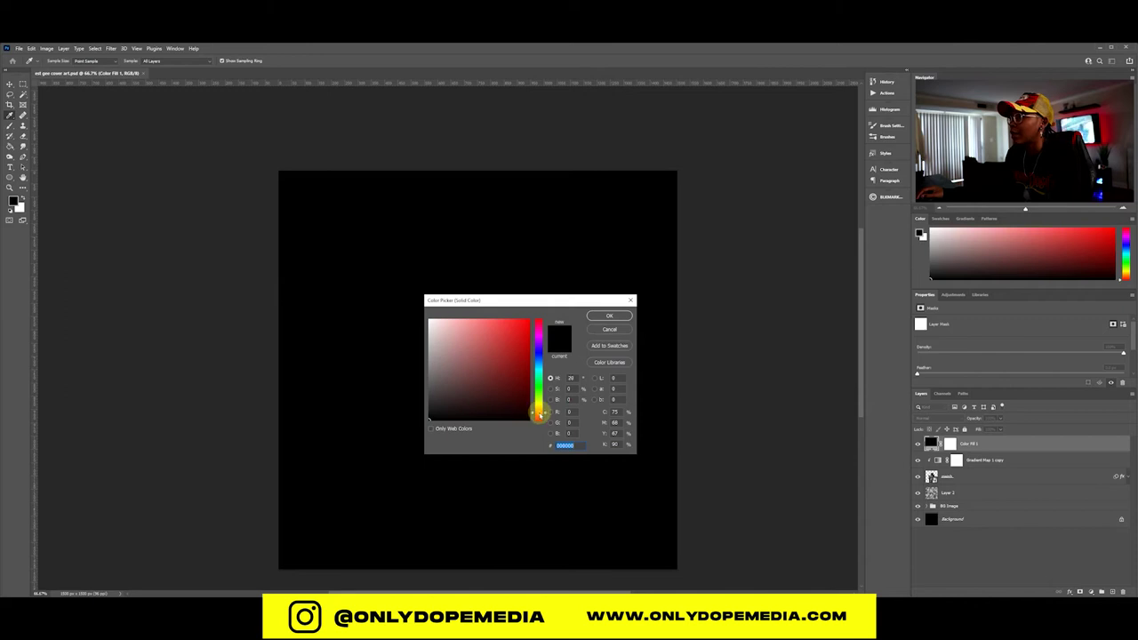
{"action": "left_click_drag", "start_coordinate": [538, 414], "coordinate": [538, 408]}
{"action": "left_click_drag", "start_coordinate": [500, 342], "coordinate": [566, 313]}
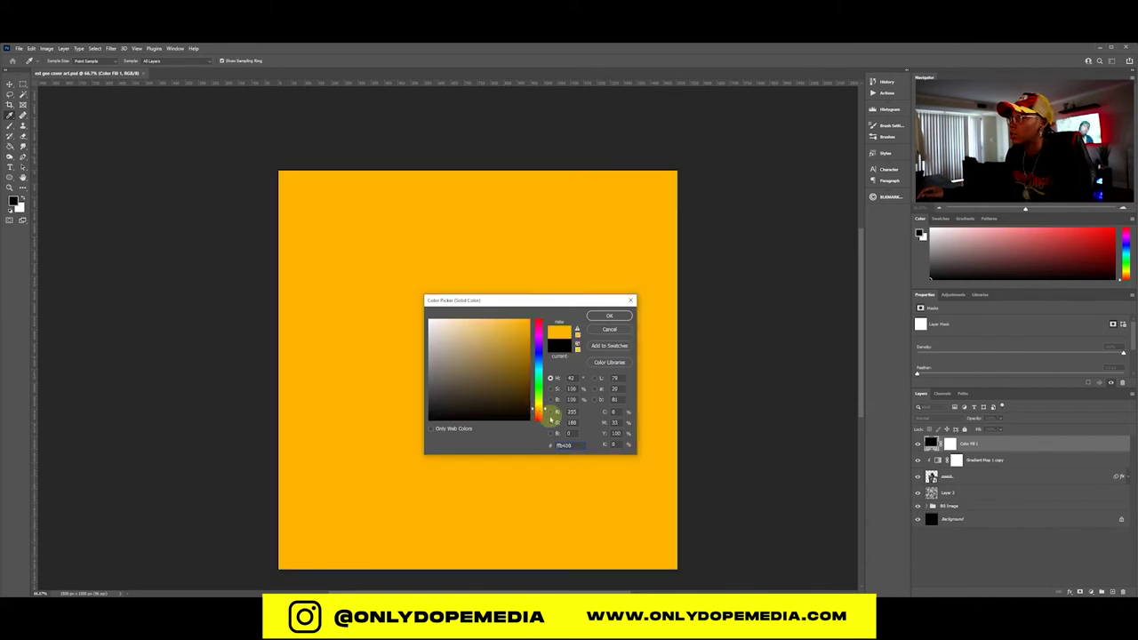
{"action": "left_click_drag", "start_coordinate": [544, 409], "coordinate": [544, 407]}
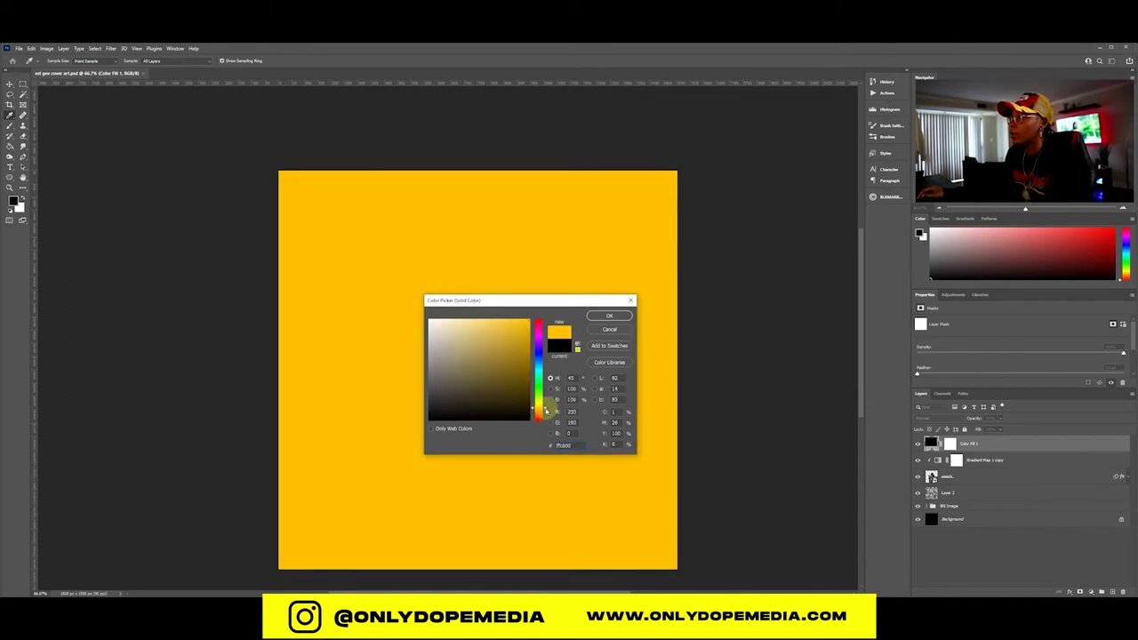
{"action": "left_click", "coordinate": [608, 316]}
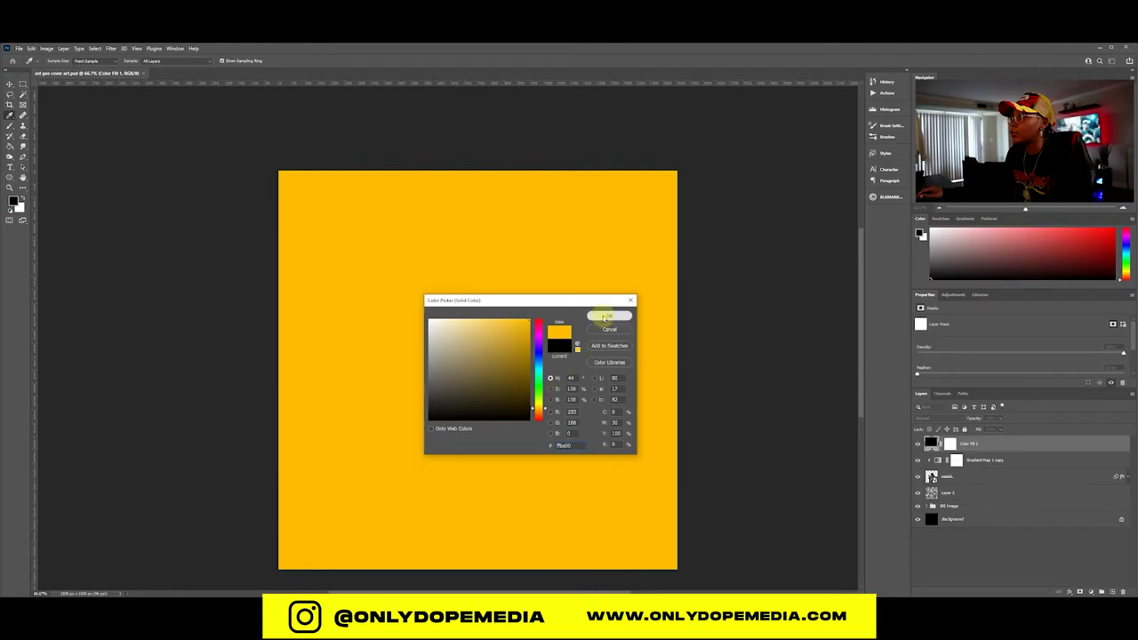
Step: Invert the yellow fill's mask to black and clip the layer to the one below
{"action": "left_click", "coordinate": [949, 442]}
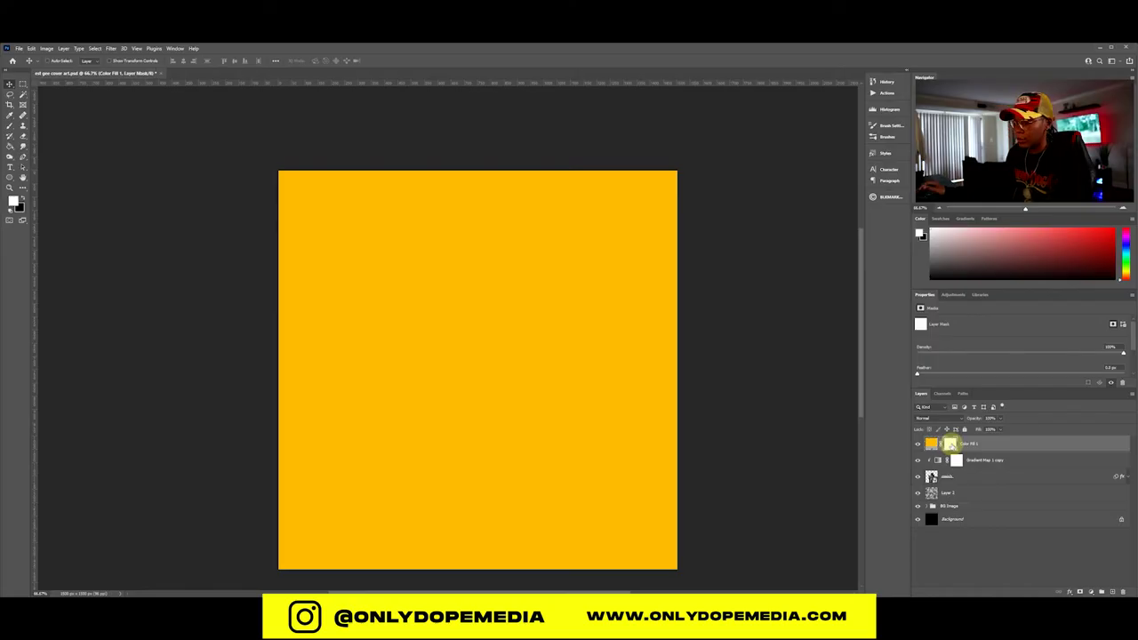
{"action": "key", "text": "ctrl+i"}
{"action": "right_click", "coordinate": [999, 446]}
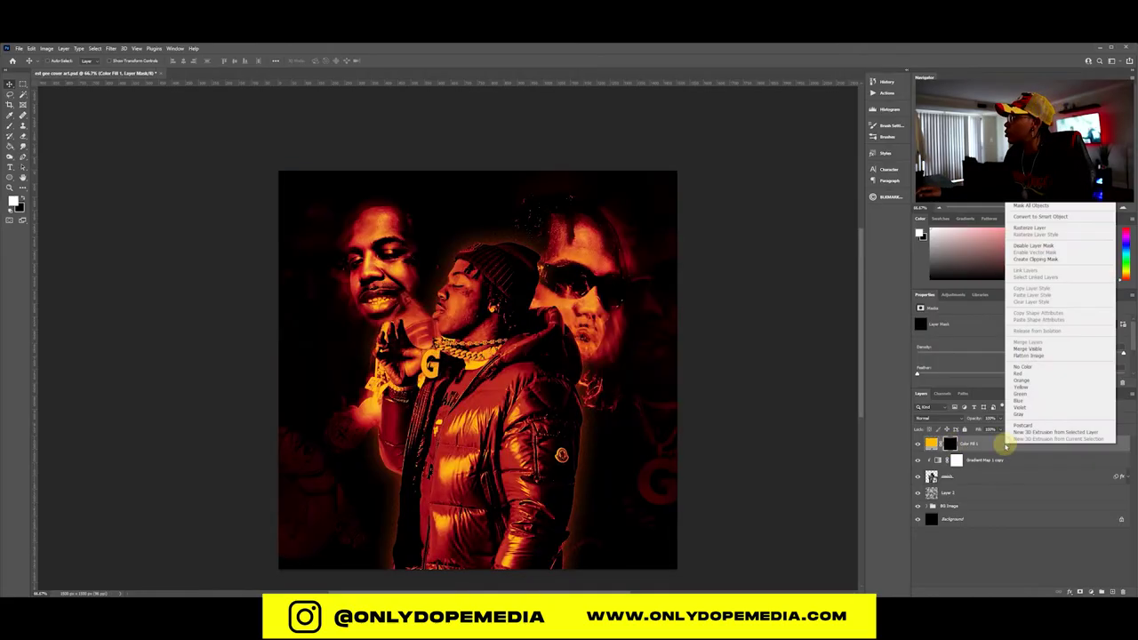
{"action": "left_click", "coordinate": [1041, 260]}
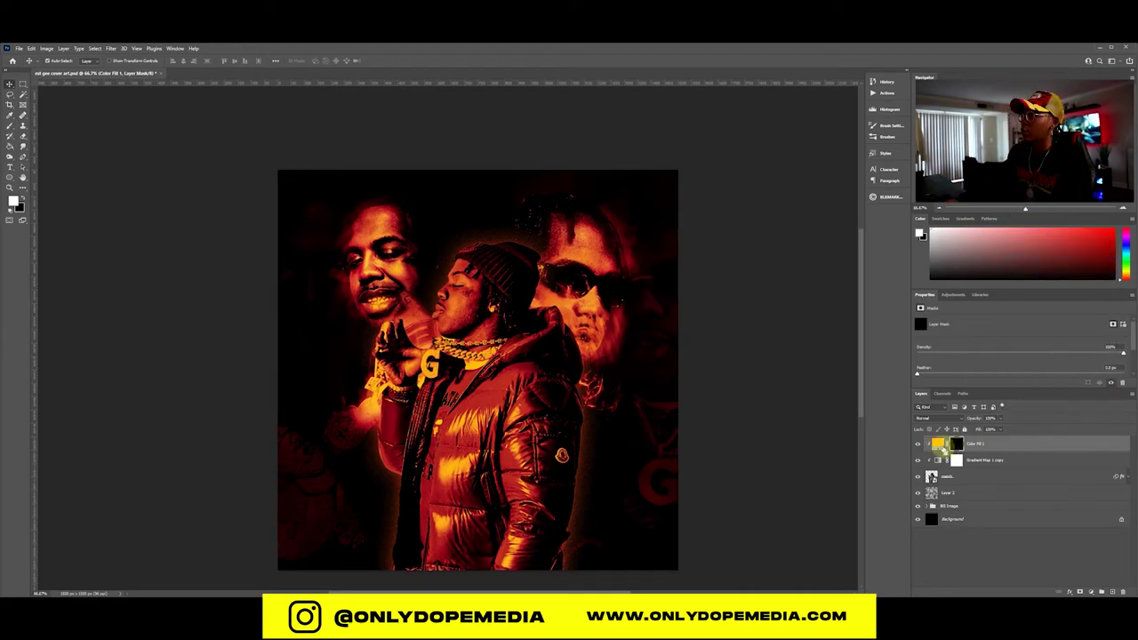
Step: Zoom in to 100% on the face and paint black on the mask near the sunglasses edge
{"action": "key", "text": "ctrl+plus"}
{"action": "key", "text": "ctrl+plus"}
{"action": "key", "text": "ctrl+plus"}
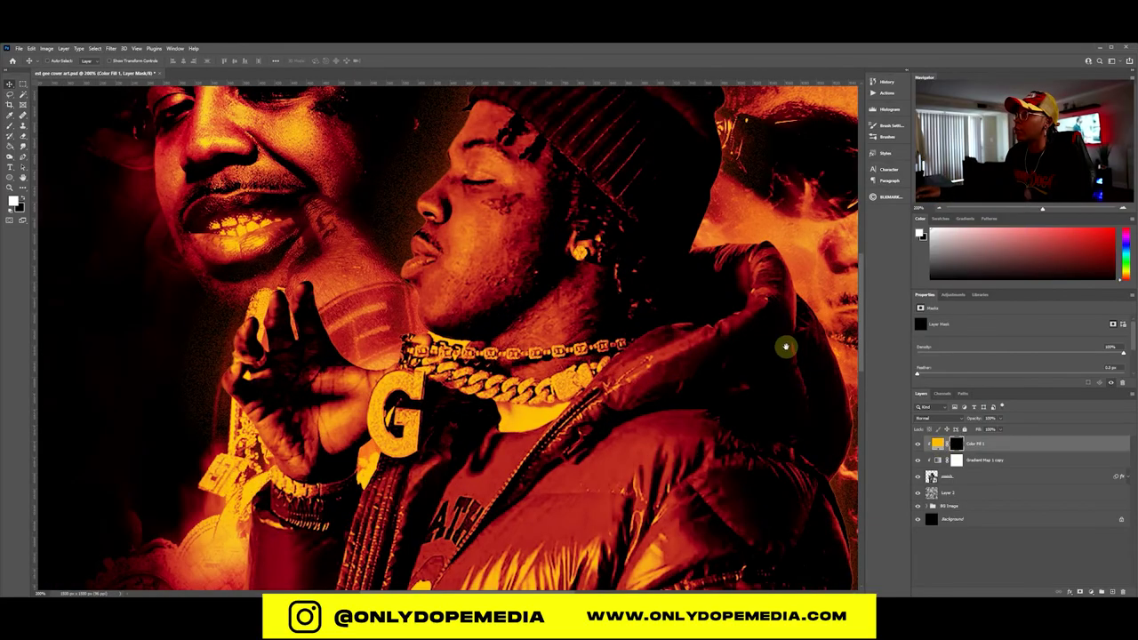
{"action": "left_click_drag", "start_coordinate": [787, 343], "coordinate": [464, 304]}
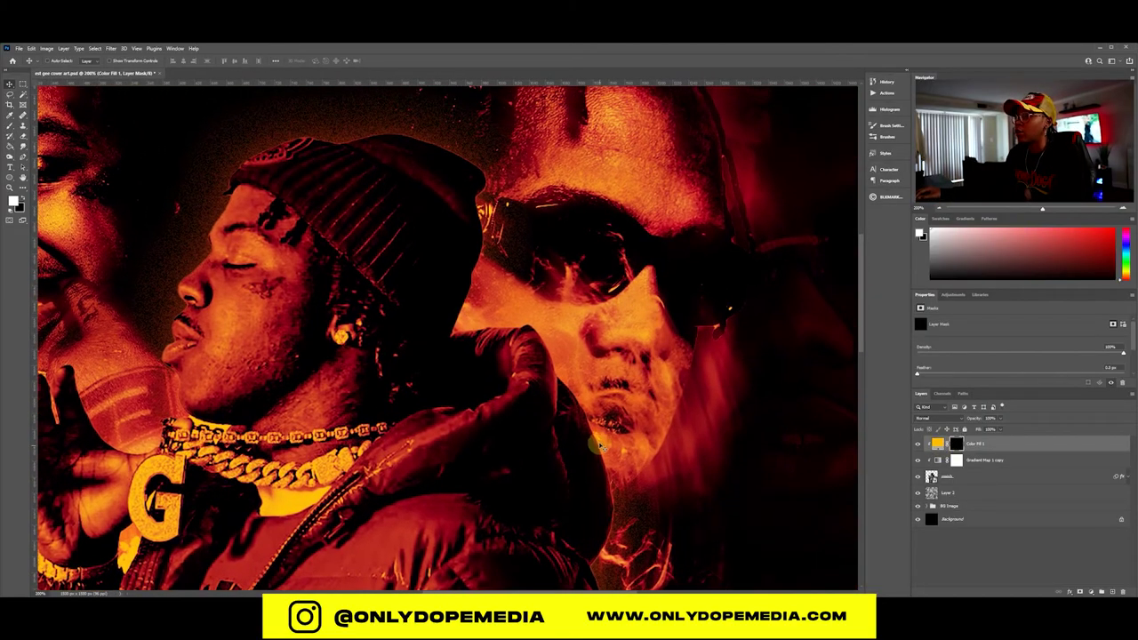
{"action": "key", "text": "b"}
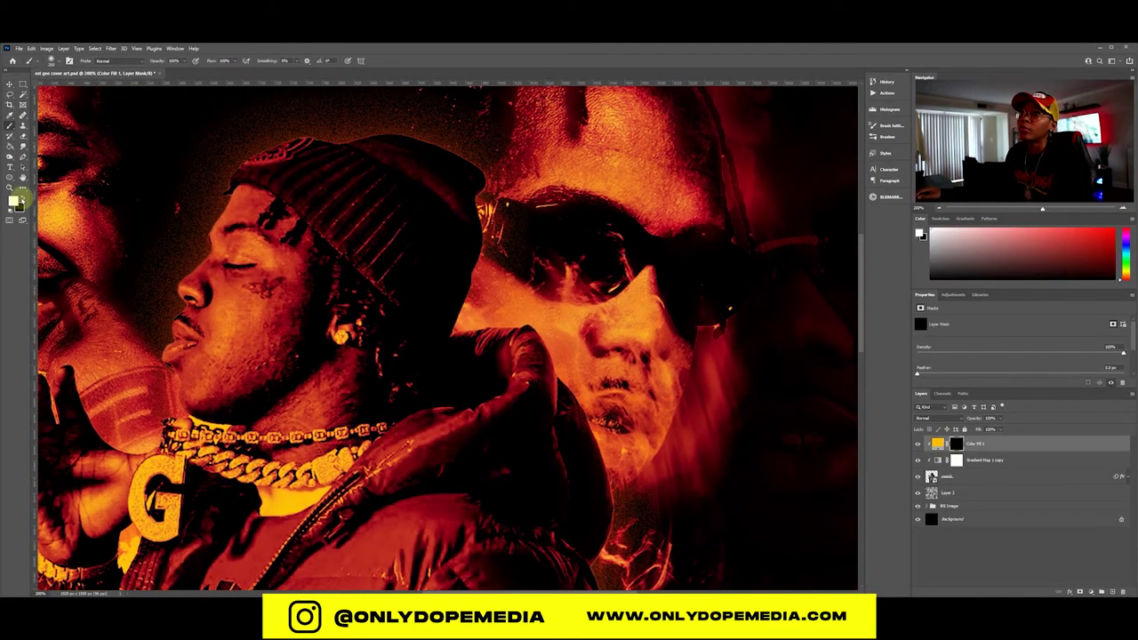
{"action": "left_click", "coordinate": [22, 198]}
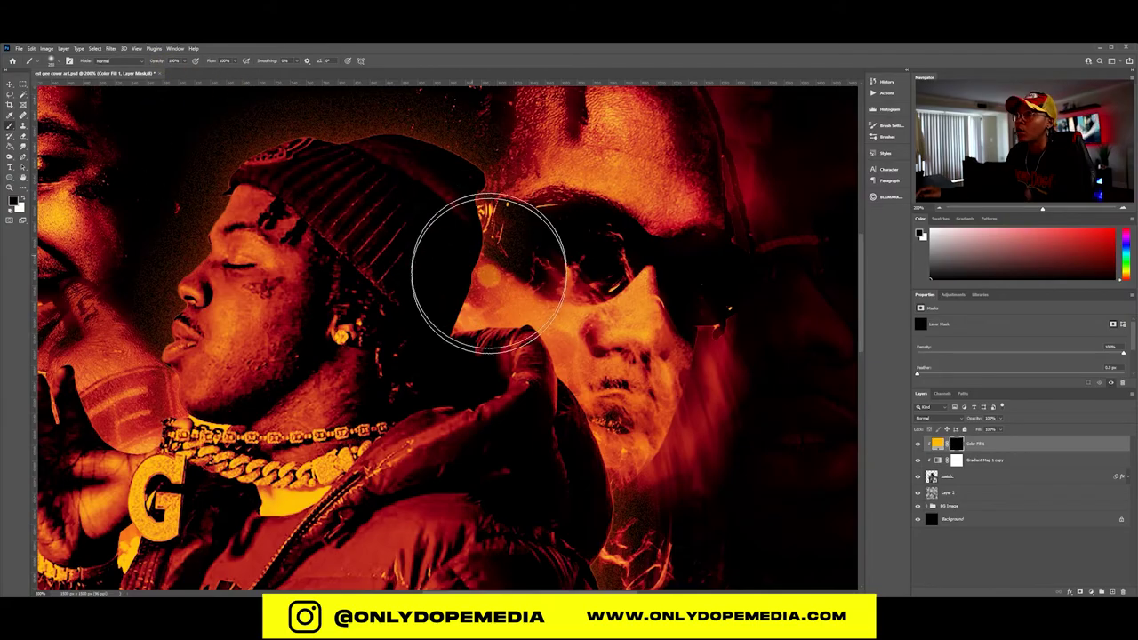
{"action": "left_click_drag", "start_coordinate": [486, 270], "coordinate": [513, 317]}
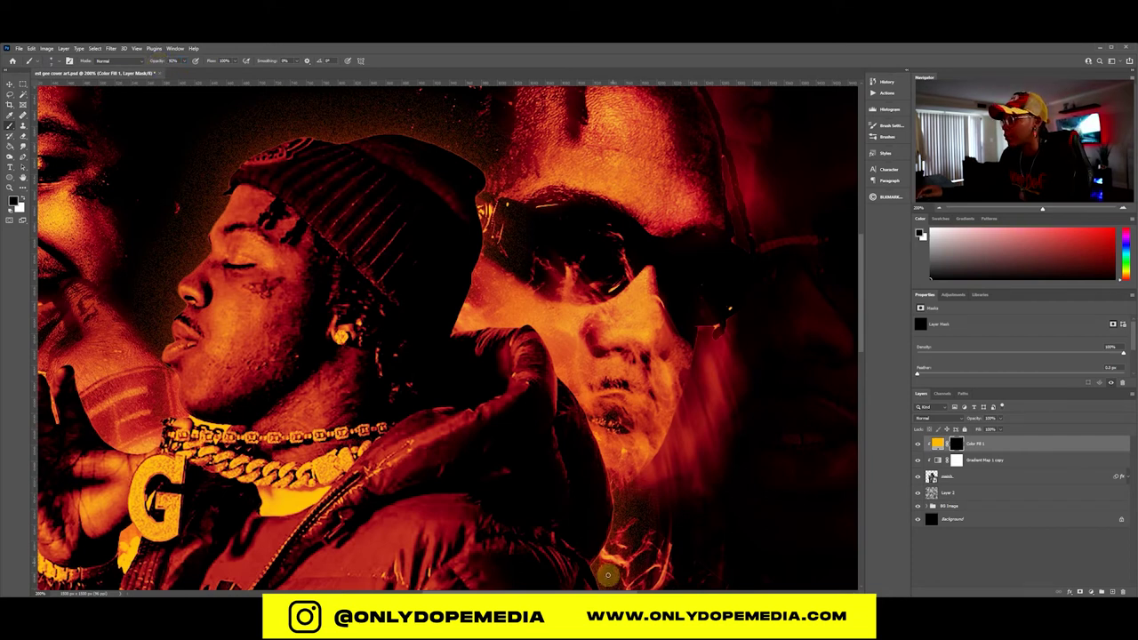
Step: Paint white airbrush strokes on the mask to add yellow rim light along the hoodie edge
{"action": "scroll", "coordinate": [611, 520], "scroll_direction": "down", "scroll_amount": 2}
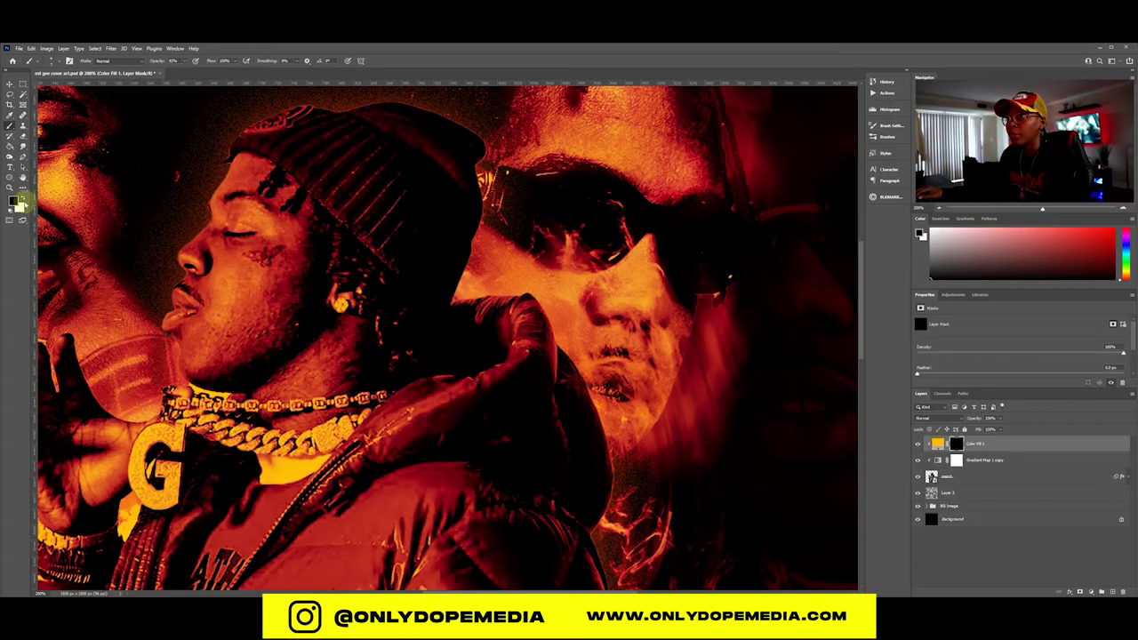
{"action": "left_click", "coordinate": [21, 196]}
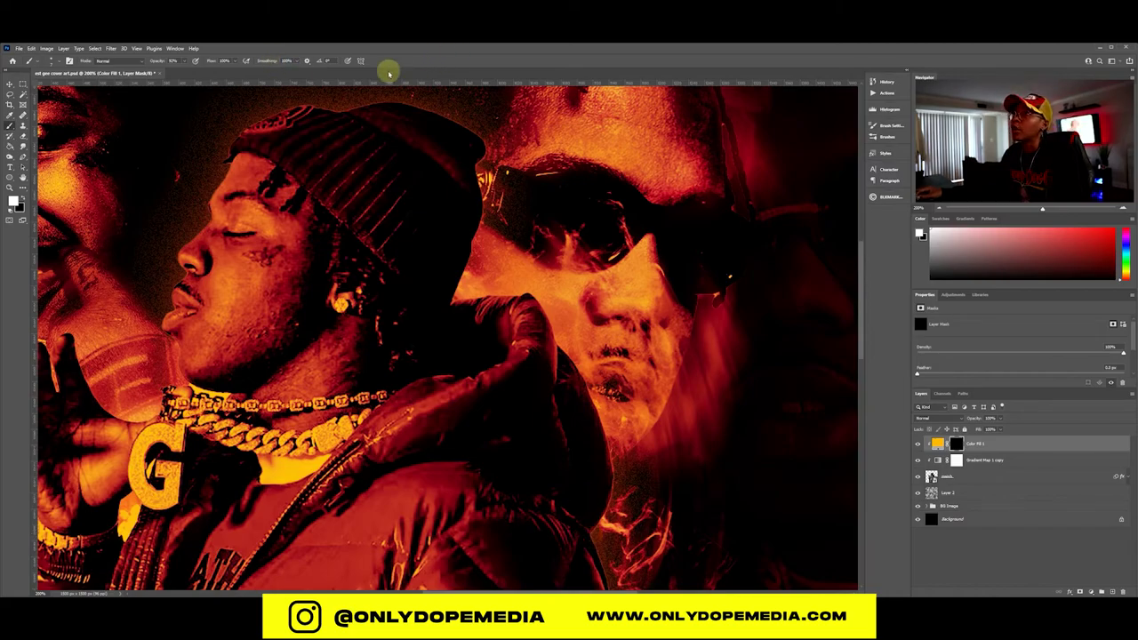
{"action": "left_click", "coordinate": [249, 62]}
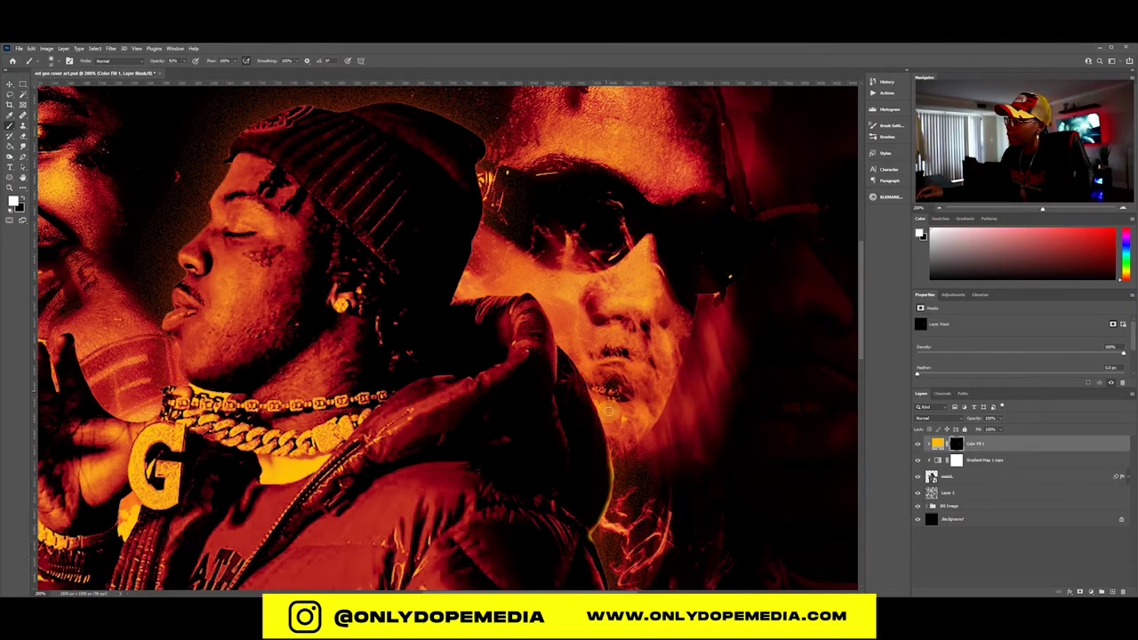
{"action": "mouse_move", "coordinate": [601, 385]}
{"action": "left_mouse_down"}
{"action": "mouse_move", "coordinate": [554, 287]}
{"action": "mouse_move", "coordinate": [415, 306]}
{"action": "mouse_move", "coordinate": [484, 225]}
{"action": "mouse_move", "coordinate": [482, 141]}
{"action": "left_mouse_up"}
Step: Pan across the face and chain, then zoom out to view the whole artwork
{"action": "scroll", "coordinate": [182, 351], "scroll_direction": "down", "scroll_amount": 1}
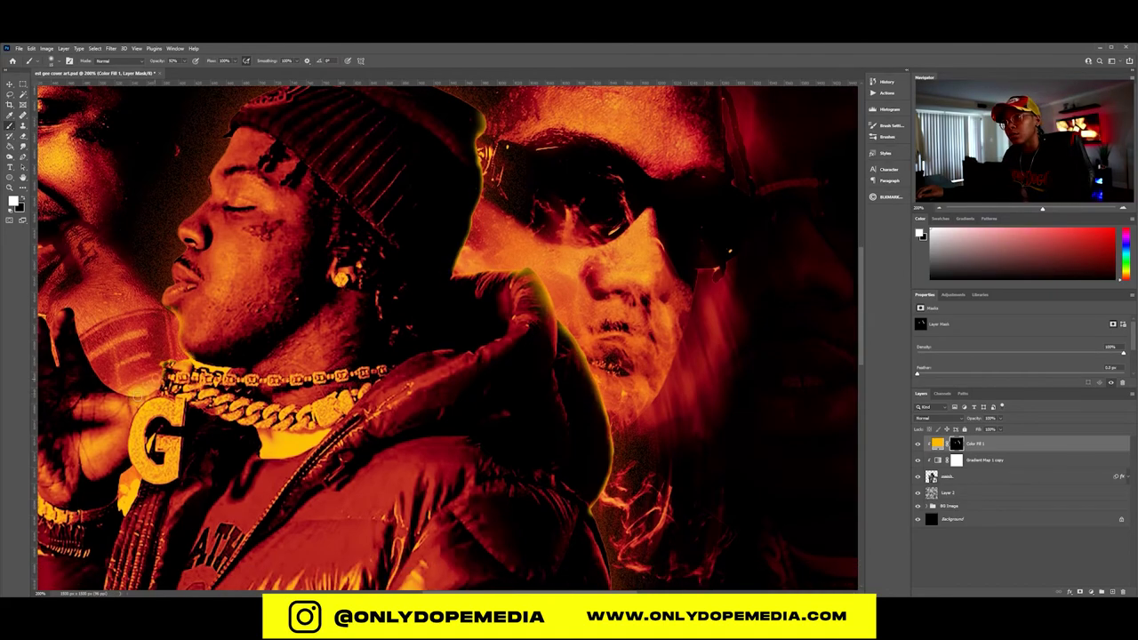
{"action": "scroll", "coordinate": [89, 356], "scroll_direction": "left", "scroll_amount": 5}
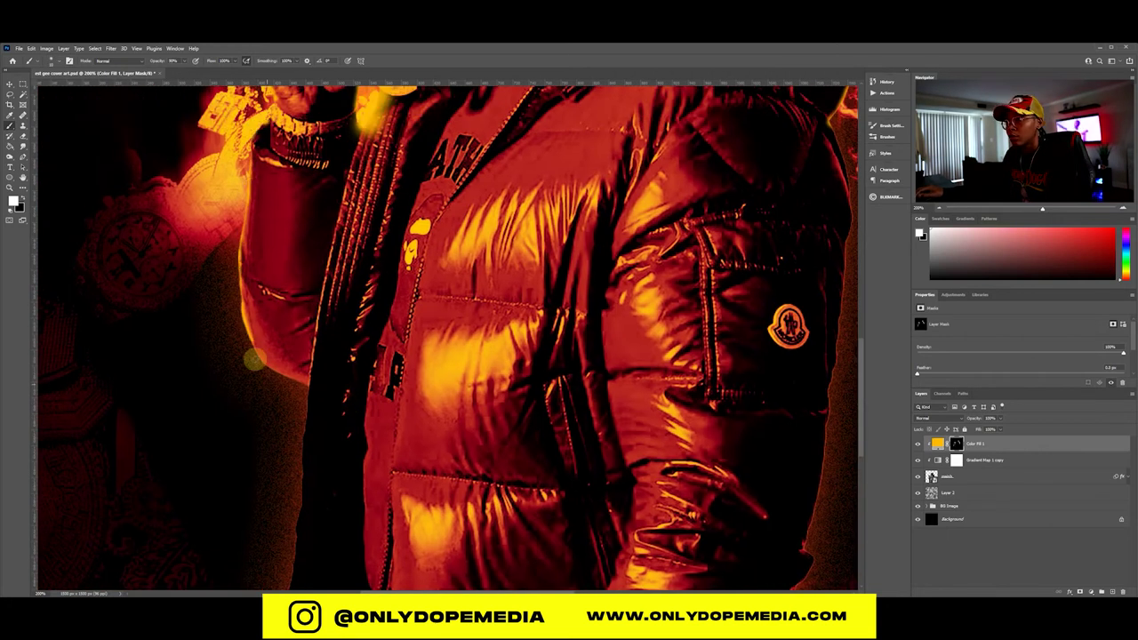
{"action": "key", "text": "h"}
{"action": "left_click_drag", "start_coordinate": [312, 394], "coordinate": [546, 463]}
{"action": "scroll", "coordinate": [546, 463], "scroll_direction": "down", "scroll_amount": 3}
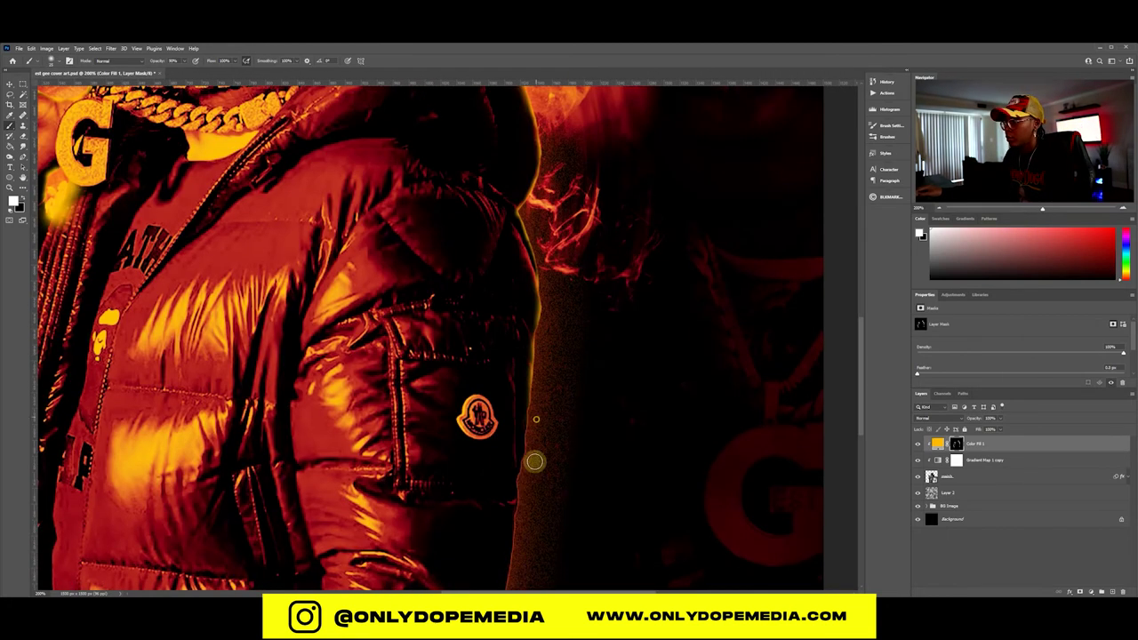
{"action": "key", "text": "ctrl+minus"}
{"action": "key", "text": "ctrl+minus"}
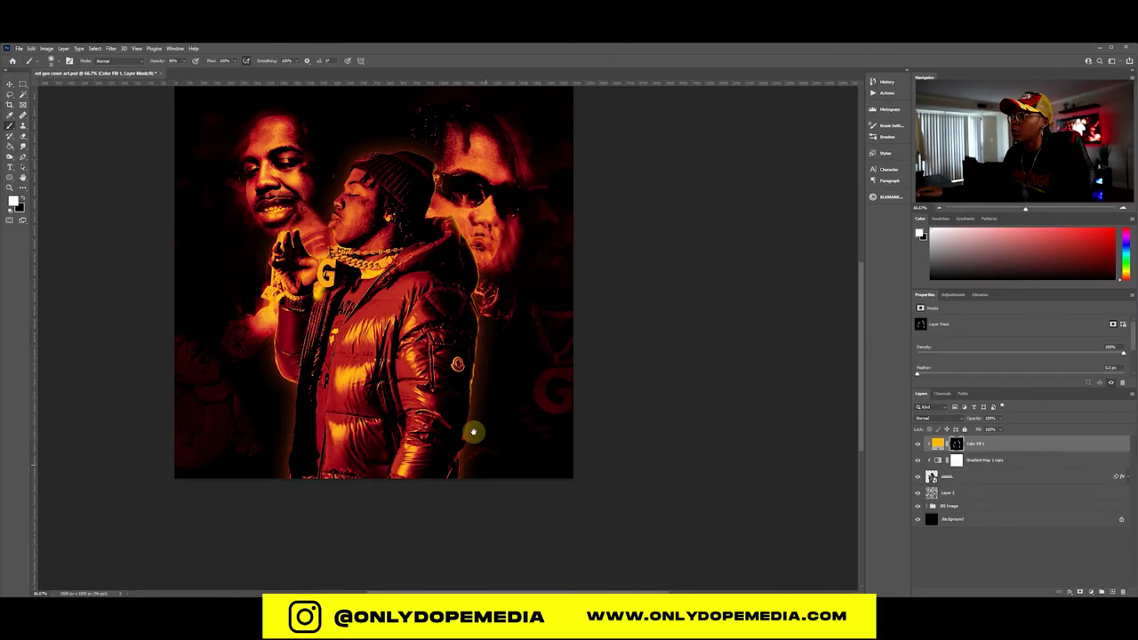
{"action": "left_click_drag", "start_coordinate": [473, 432], "coordinate": [564, 485]}
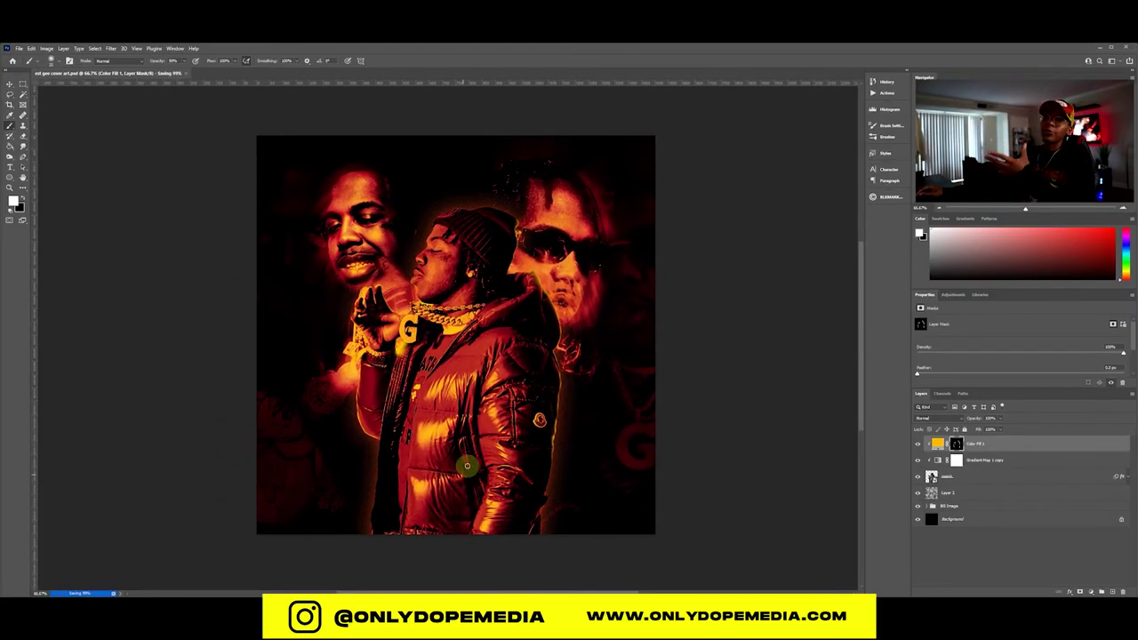
{"action": "key", "text": "v"}
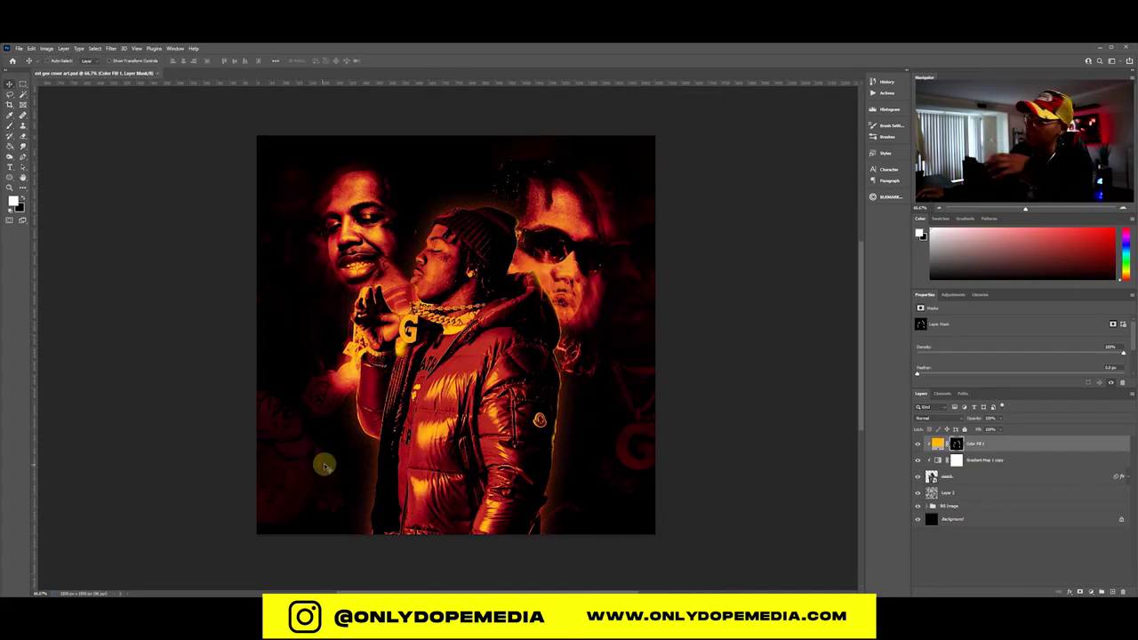
Step: Soften the Color Fill 1 mask with a Gaussian Blur of about 4 pixels
{"action": "left_click", "coordinate": [110, 48]}
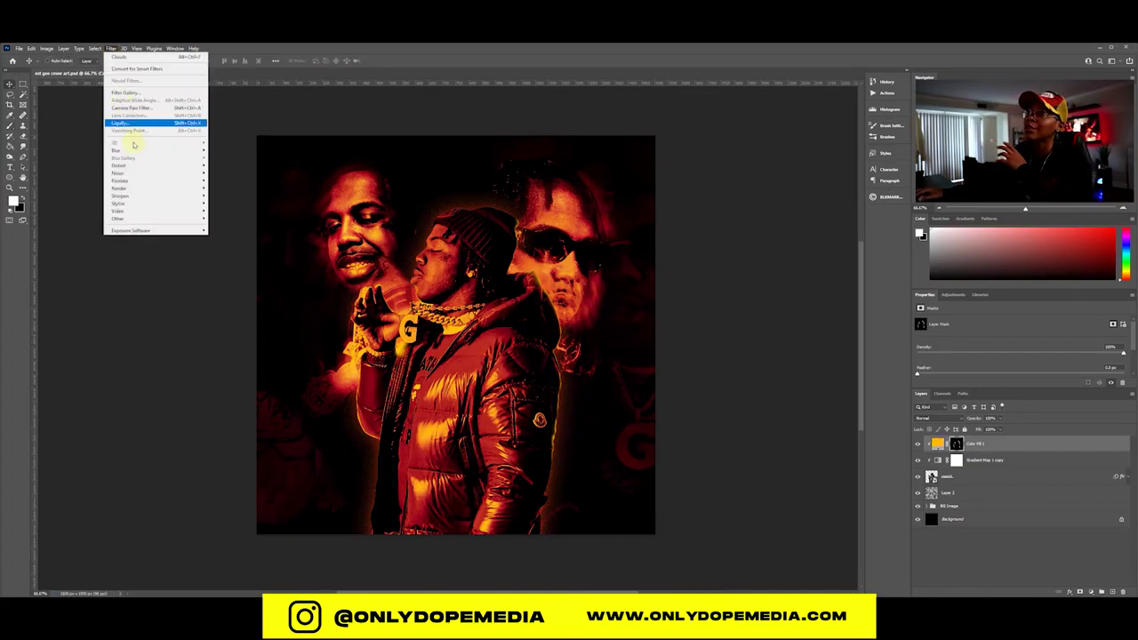
{"action": "mouse_move", "coordinate": [200, 150]}
{"action": "left_click", "coordinate": [224, 180]}
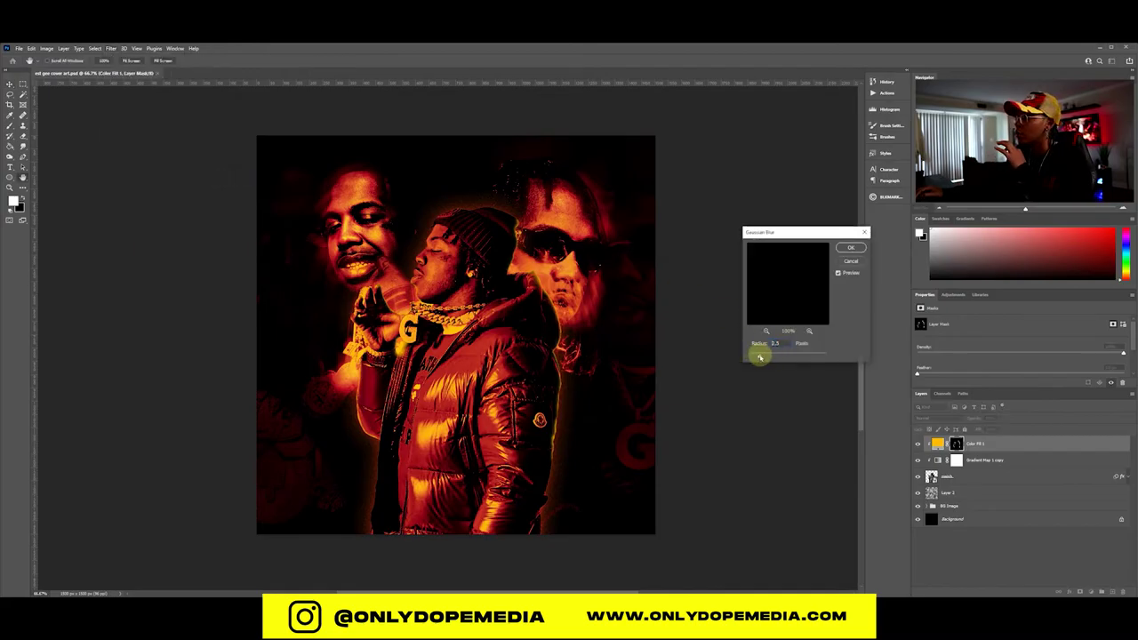
{"action": "mouse_move", "coordinate": [760, 356]}
{"action": "left_mouse_down"}
{"action": "mouse_move", "coordinate": [808, 354]}
{"action": "mouse_move", "coordinate": [778, 356]}
{"action": "left_mouse_up"}
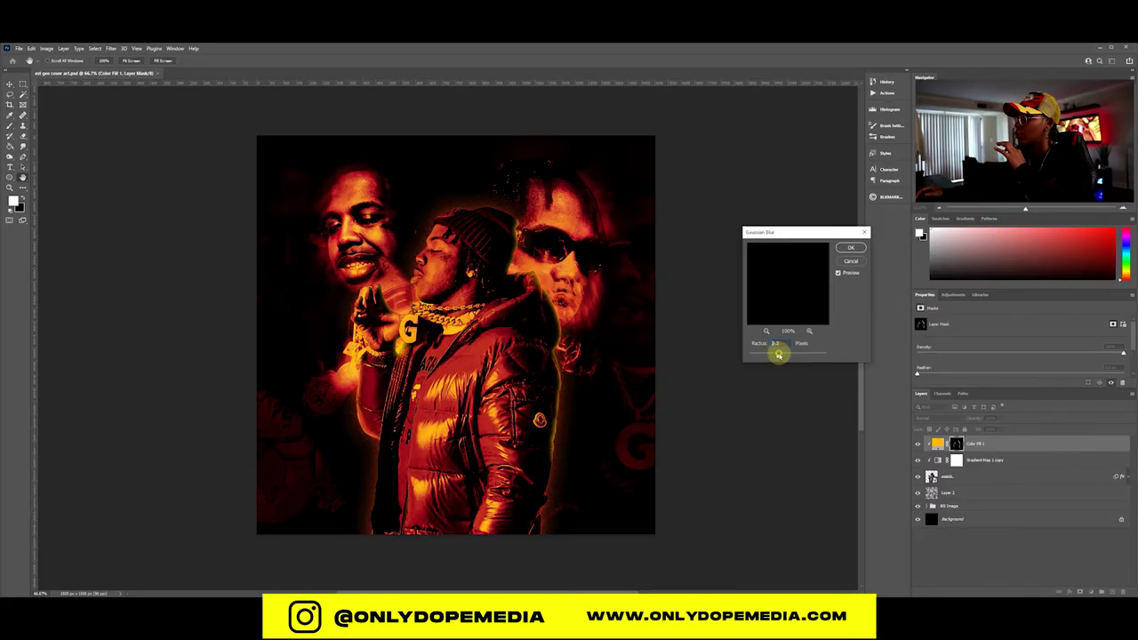
{"action": "left_click_drag", "start_coordinate": [781, 355], "coordinate": [777, 353]}
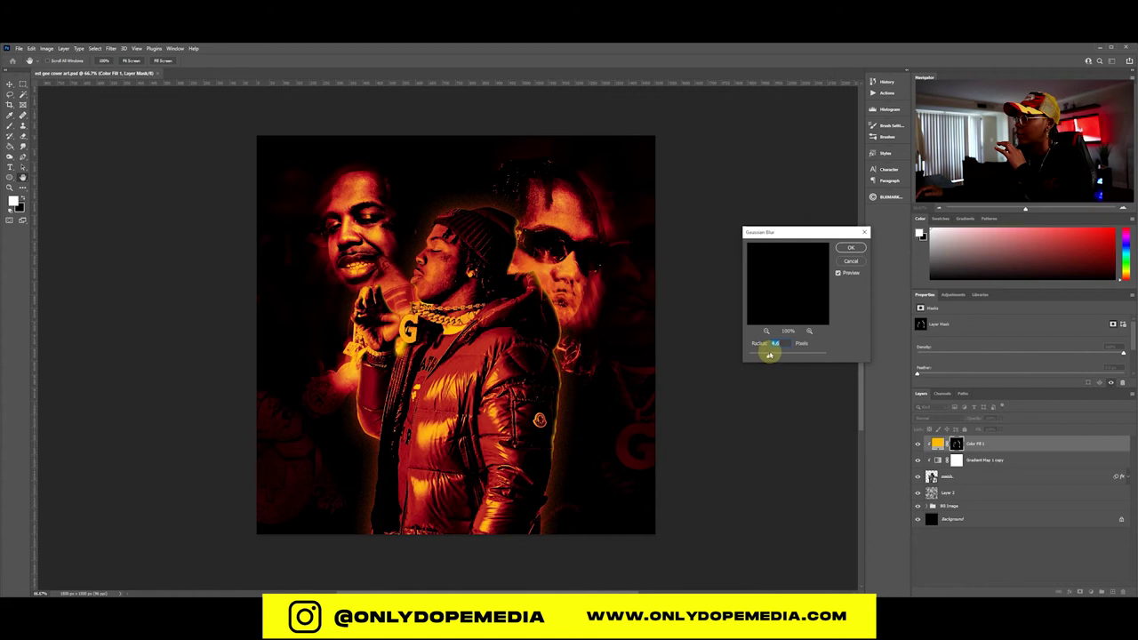
{"action": "left_click", "coordinate": [851, 247]}
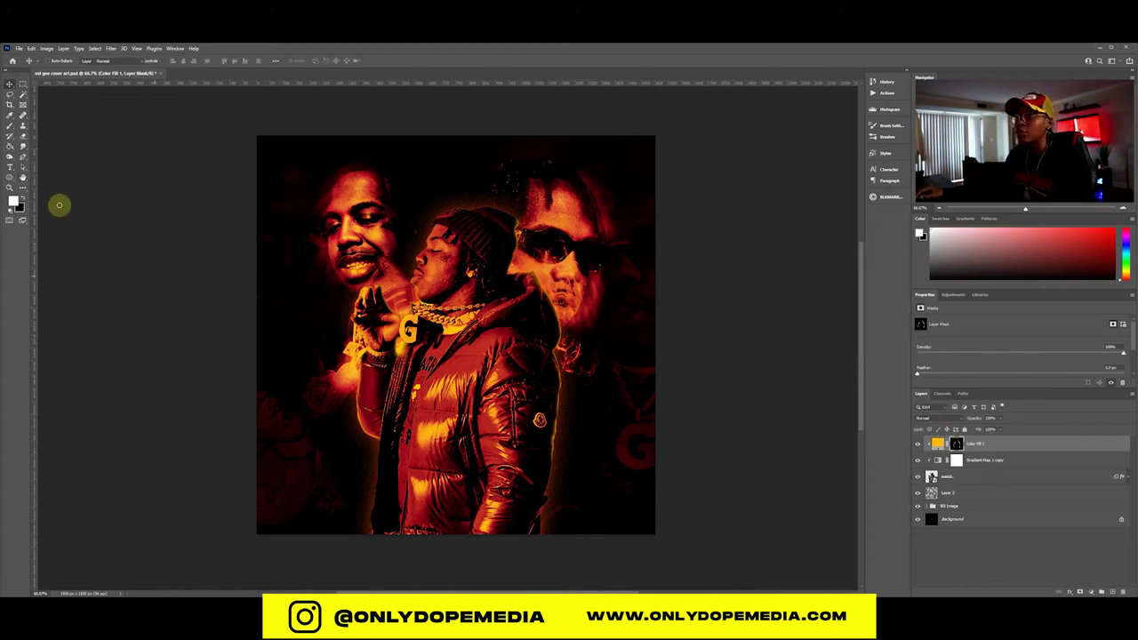
{"action": "left_click", "coordinate": [23, 197]}
{"action": "key", "text": "b"}
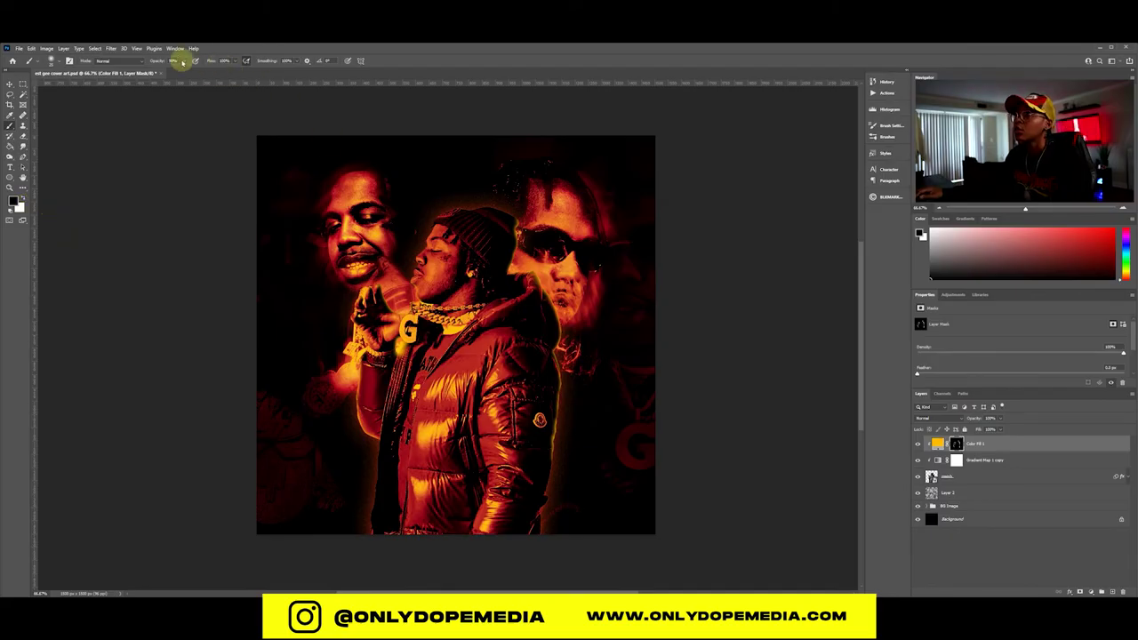
{"action": "key", "text": "v"}
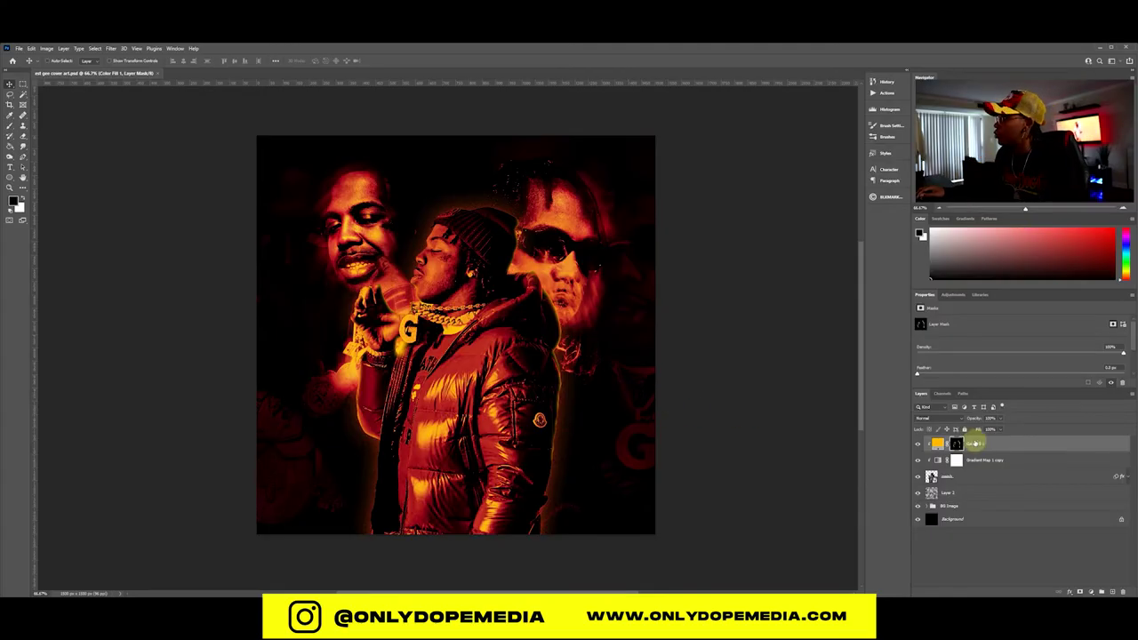
Step: Add a second Solid Color fill layer in bright yellow
{"action": "left_click", "coordinate": [1087, 591]}
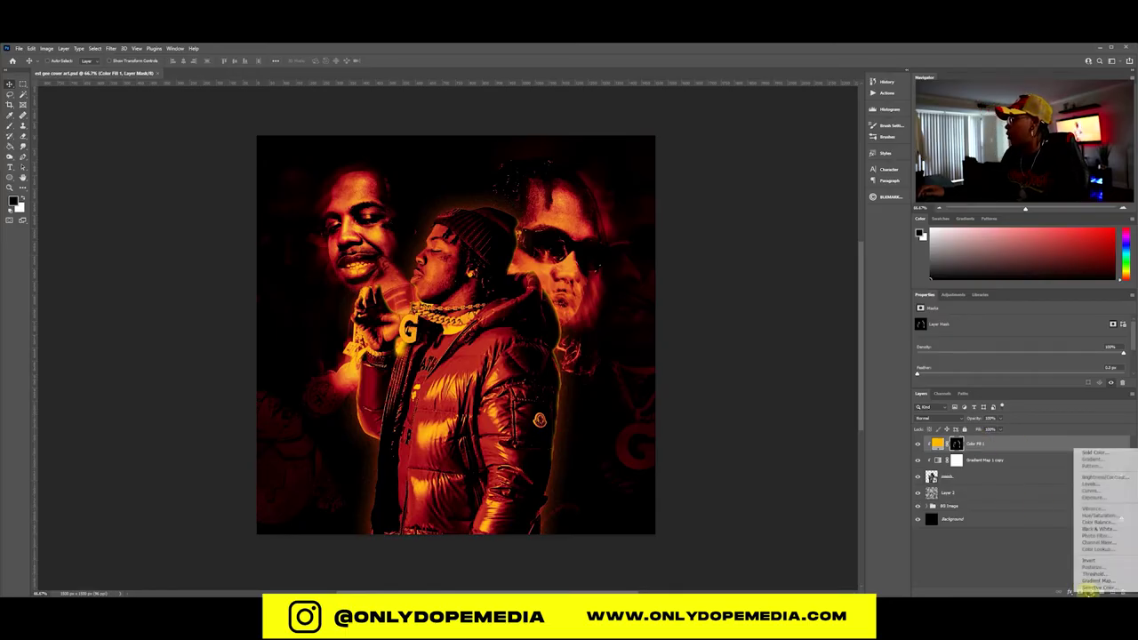
{"action": "left_click", "coordinate": [1087, 454]}
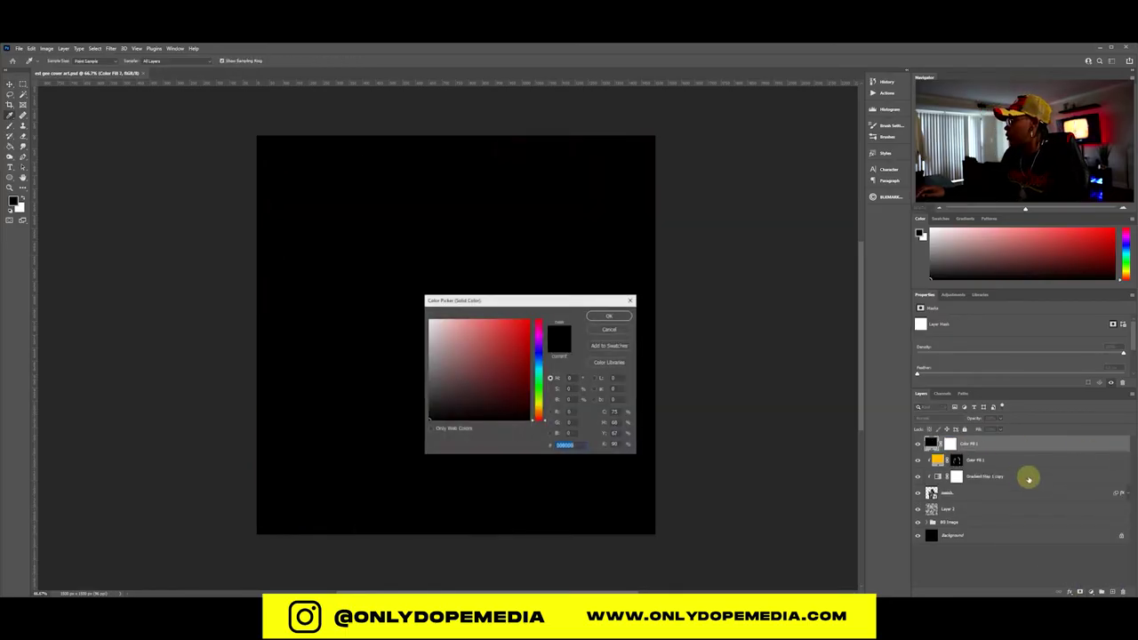
{"action": "left_click", "coordinate": [461, 348]}
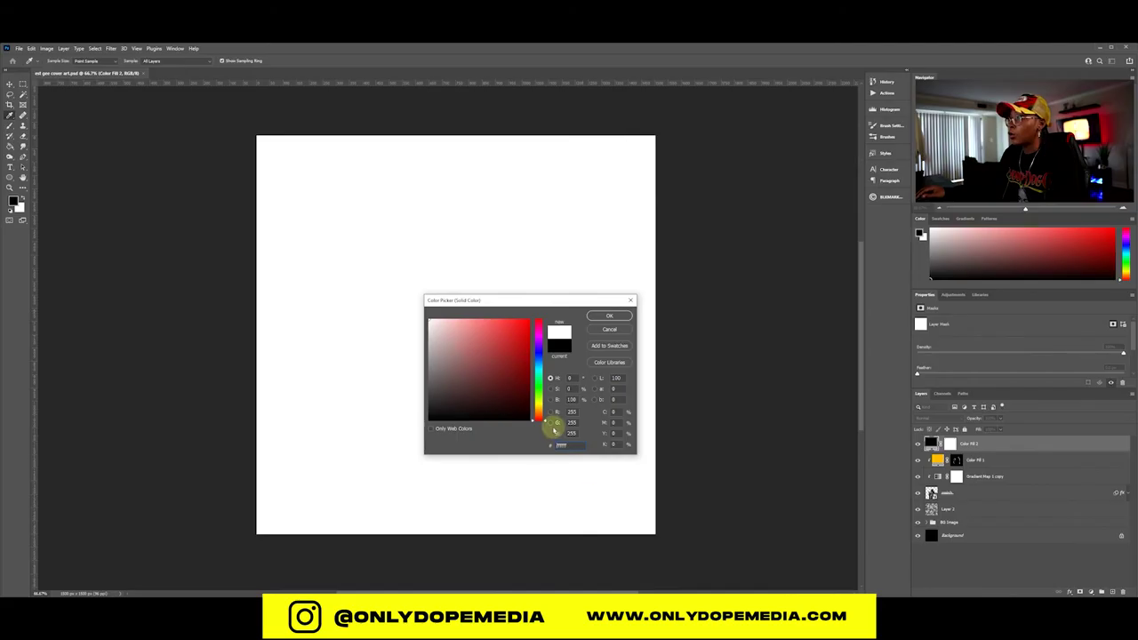
{"action": "left_click_drag", "start_coordinate": [543, 416], "coordinate": [543, 410]}
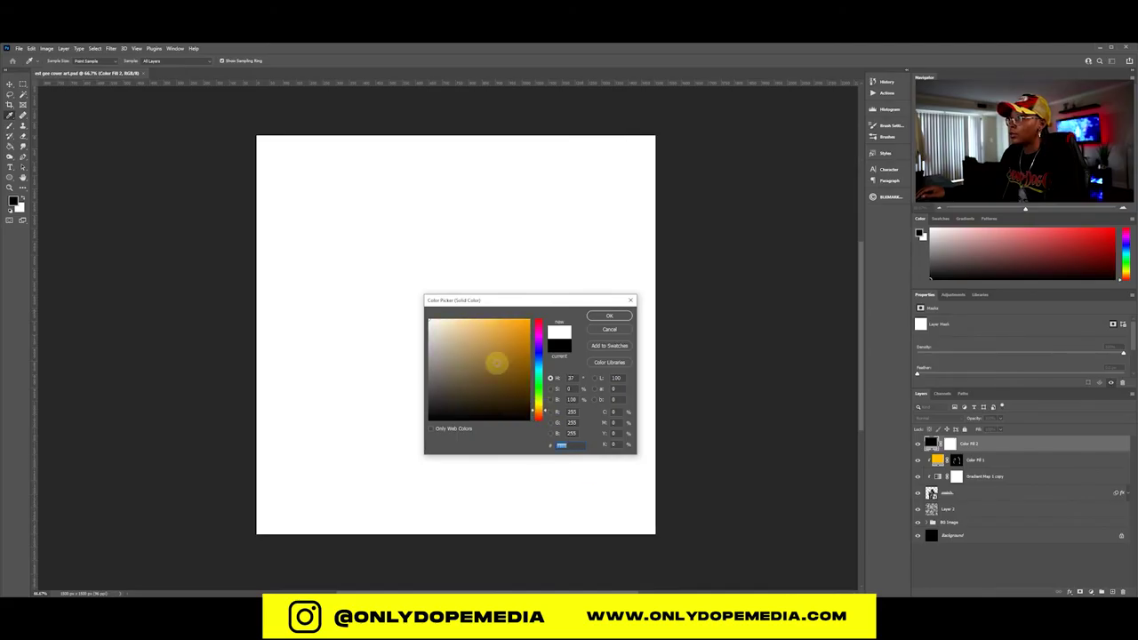
{"action": "left_click_drag", "start_coordinate": [497, 364], "coordinate": [557, 304]}
{"action": "left_click_drag", "start_coordinate": [544, 411], "coordinate": [545, 407]}
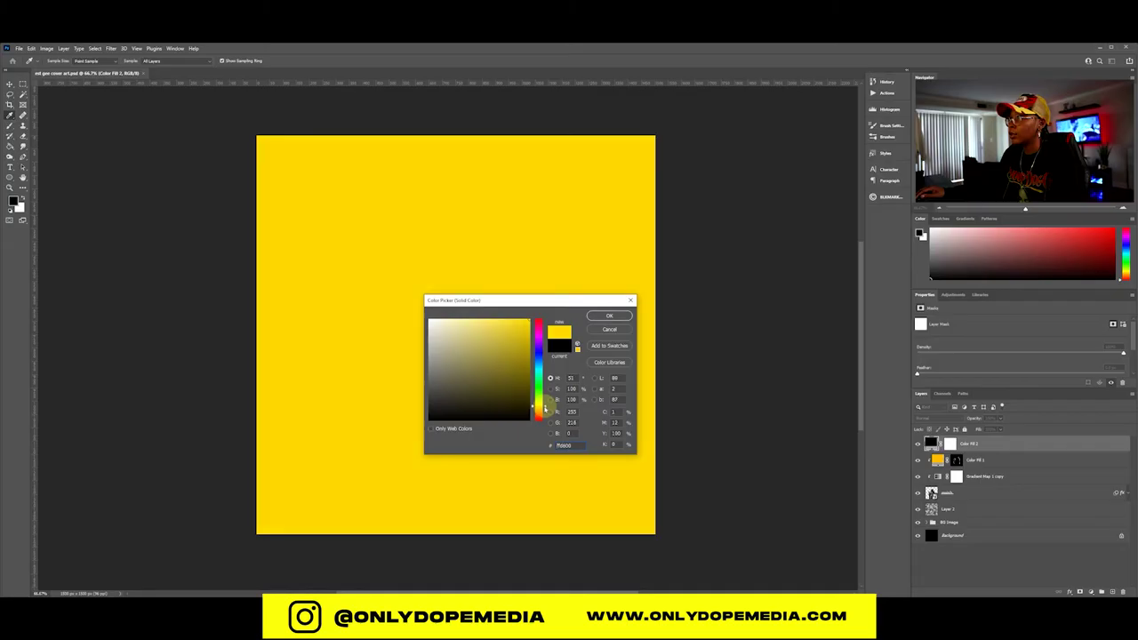
{"action": "left_click", "coordinate": [611, 316]}
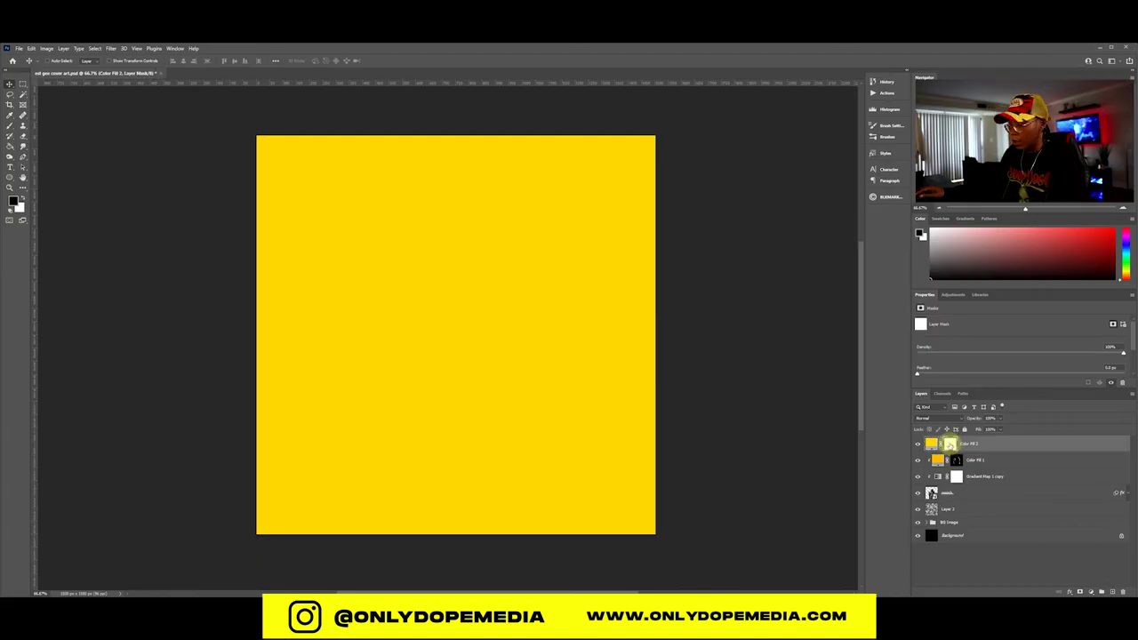
Step: Invert the Color Fill 2 mask to black and clip it to the layer below
{"action": "key", "text": "ctrl+i"}
{"action": "right_click", "coordinate": [990, 443]}
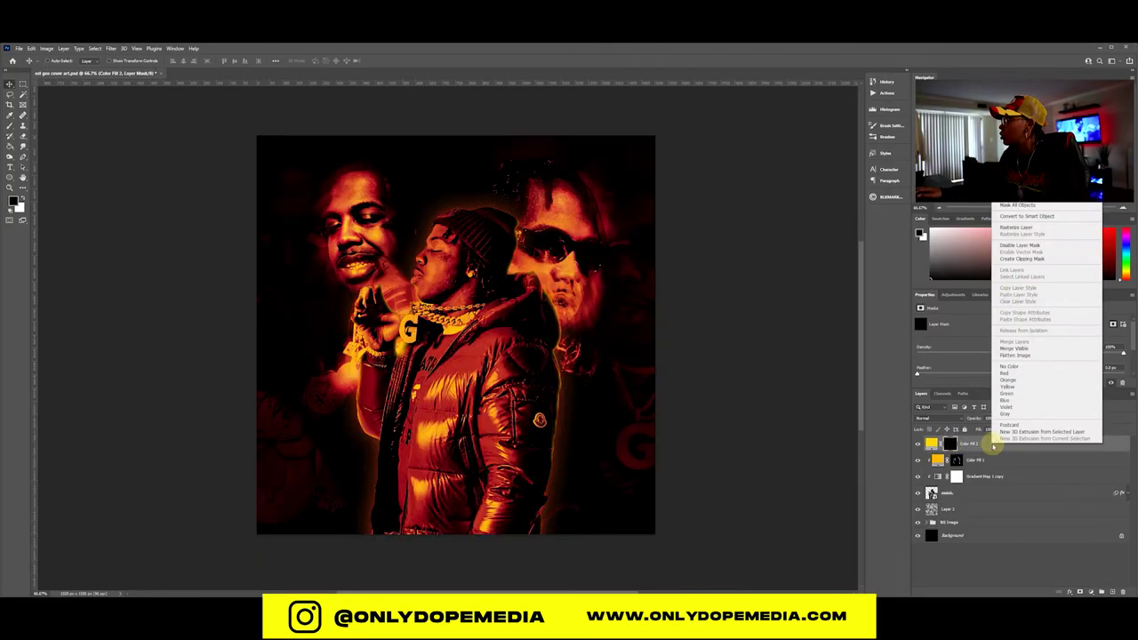
{"action": "left_click", "coordinate": [1013, 258]}
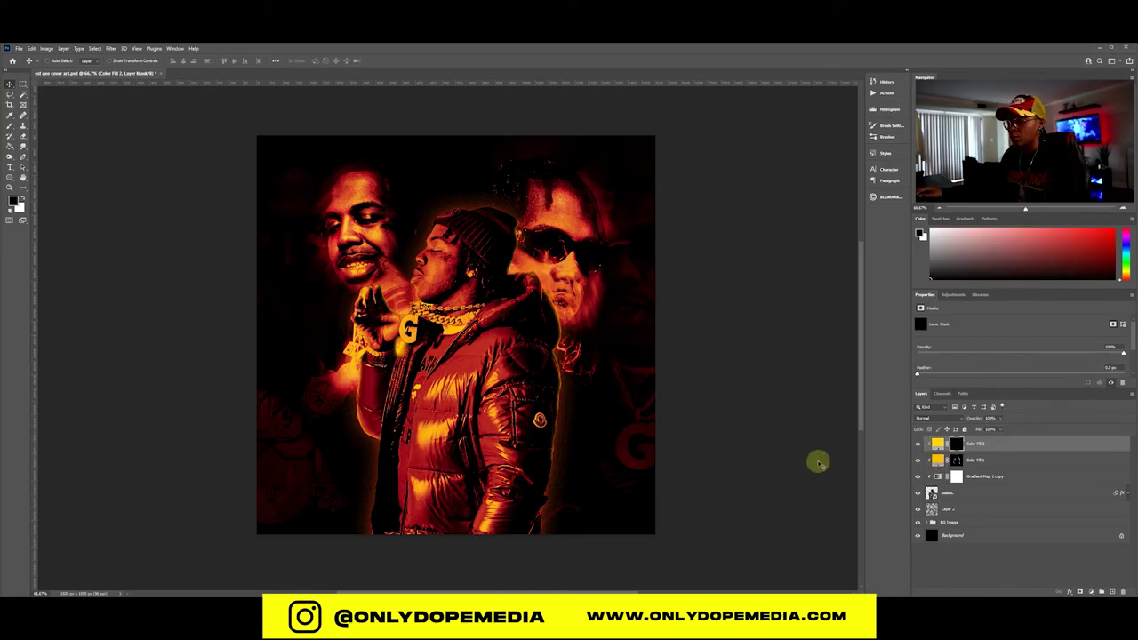
{"action": "key", "text": "b"}
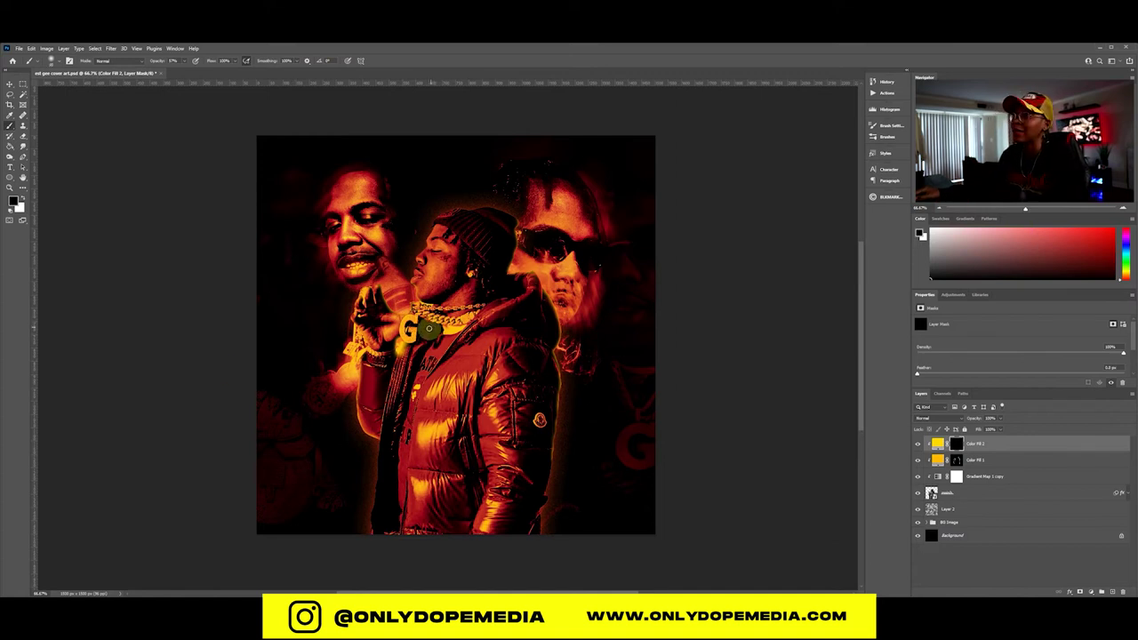
Step: At 100% brush opacity, paint white on the Color Fill 2 mask along the hat, jacket front and sleeve
{"action": "left_click_drag", "start_coordinate": [159, 60], "coordinate": [194, 64]}
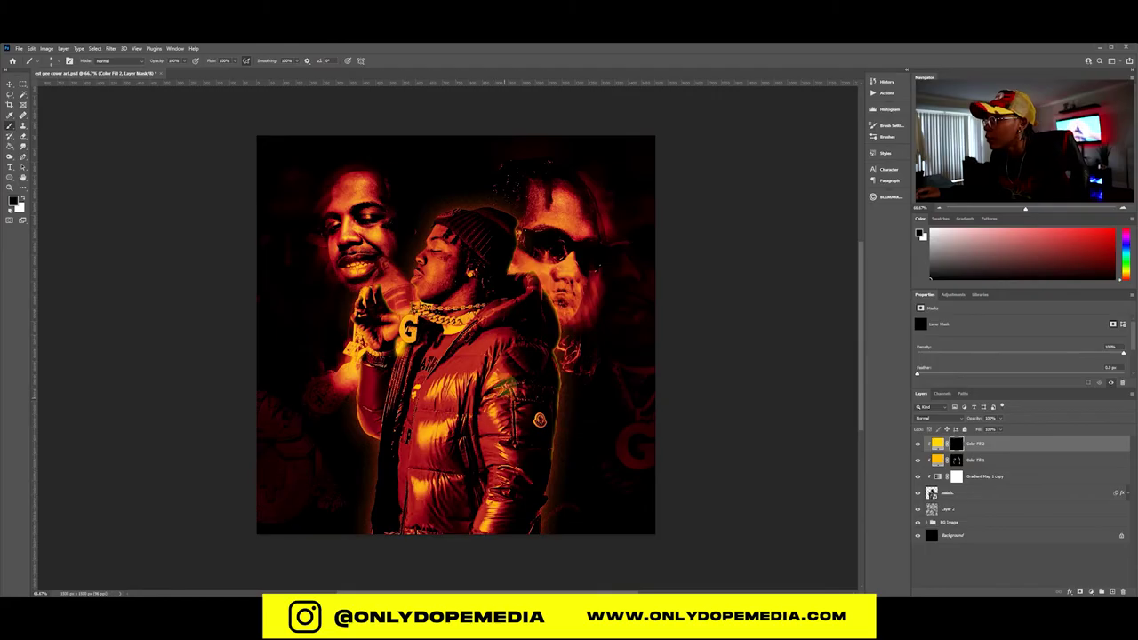
{"action": "key", "text": "ctrl+plus"}
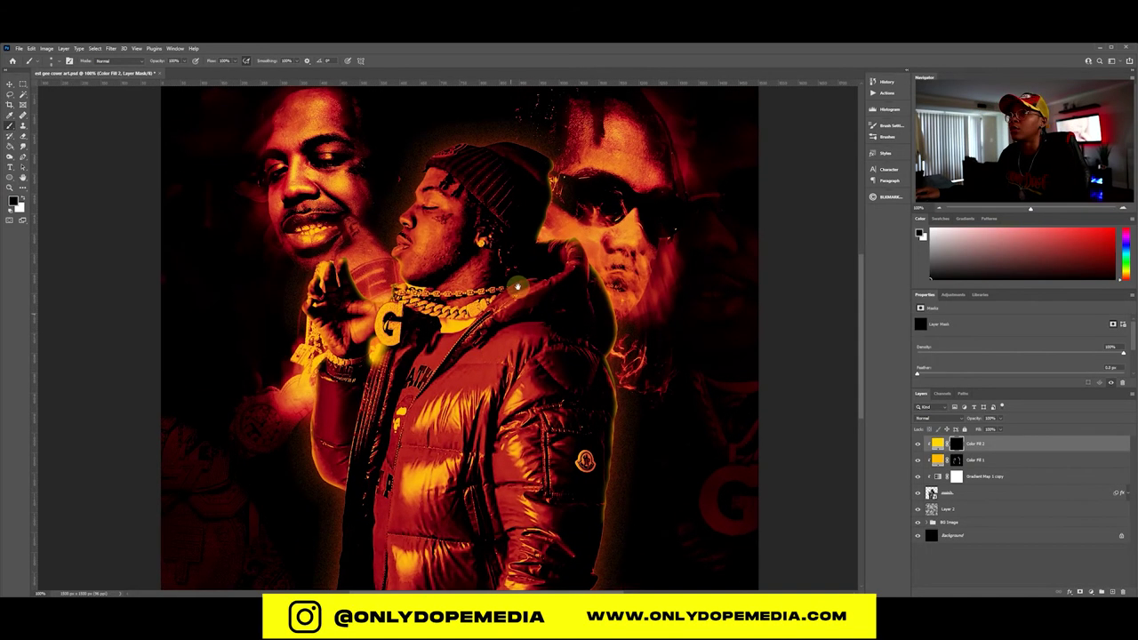
{"action": "scroll", "coordinate": [463, 355], "scroll_direction": "up", "scroll_amount": 3}
{"action": "left_click", "coordinate": [23, 198]}
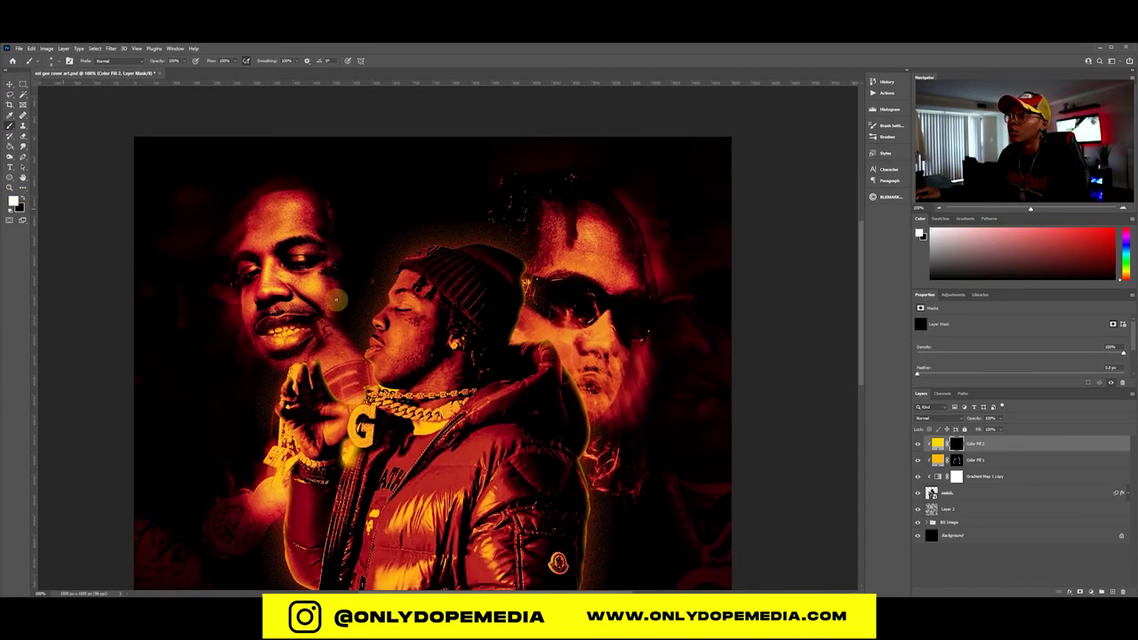
{"action": "mouse_move", "coordinate": [480, 333]}
{"action": "left_mouse_down"}
{"action": "mouse_move", "coordinate": [441, 292]}
{"action": "mouse_move", "coordinate": [482, 332]}
{"action": "left_mouse_up"}
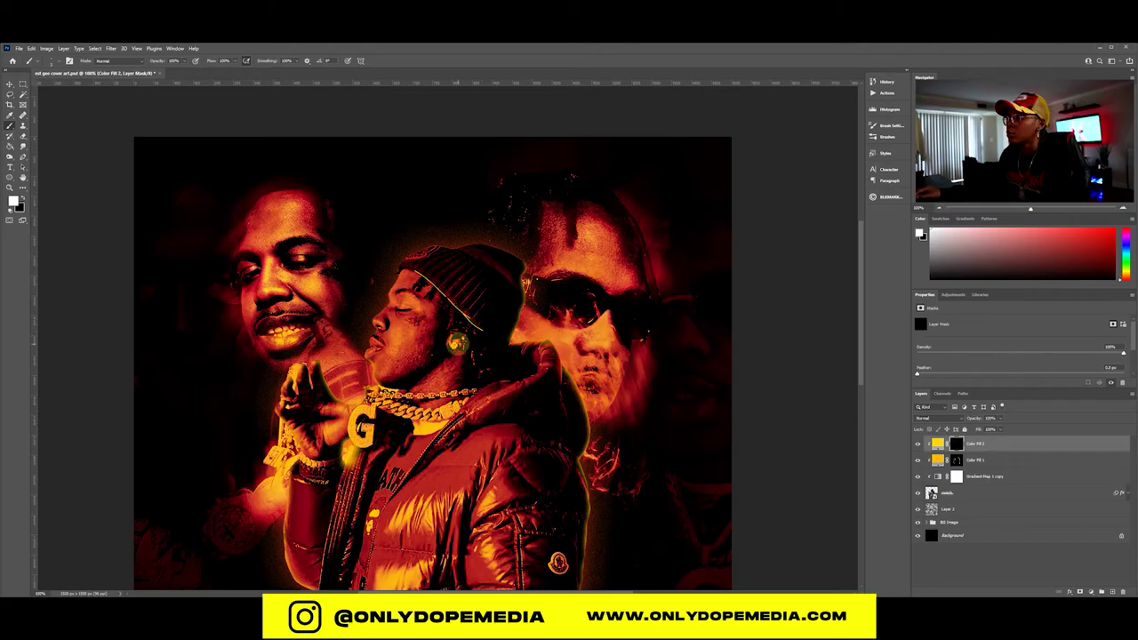
{"action": "scroll", "coordinate": [365, 417], "scroll_direction": "down", "scroll_amount": 3}
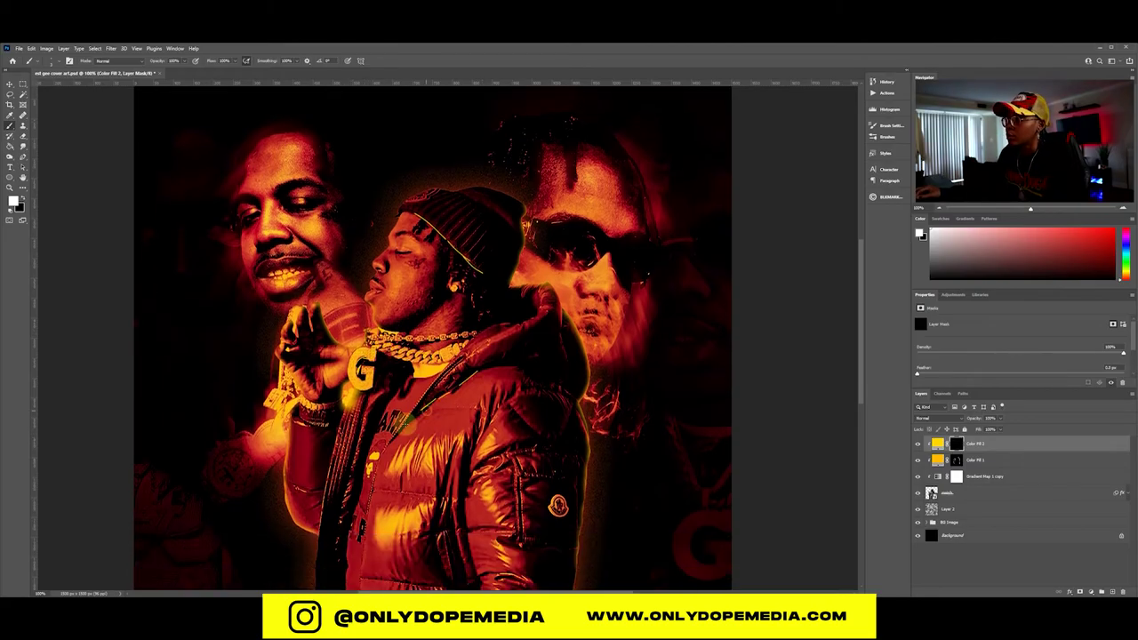
{"action": "scroll", "coordinate": [354, 323], "scroll_direction": "down", "scroll_amount": 1}
{"action": "left_click_drag", "start_coordinate": [400, 356], "coordinate": [391, 506]}
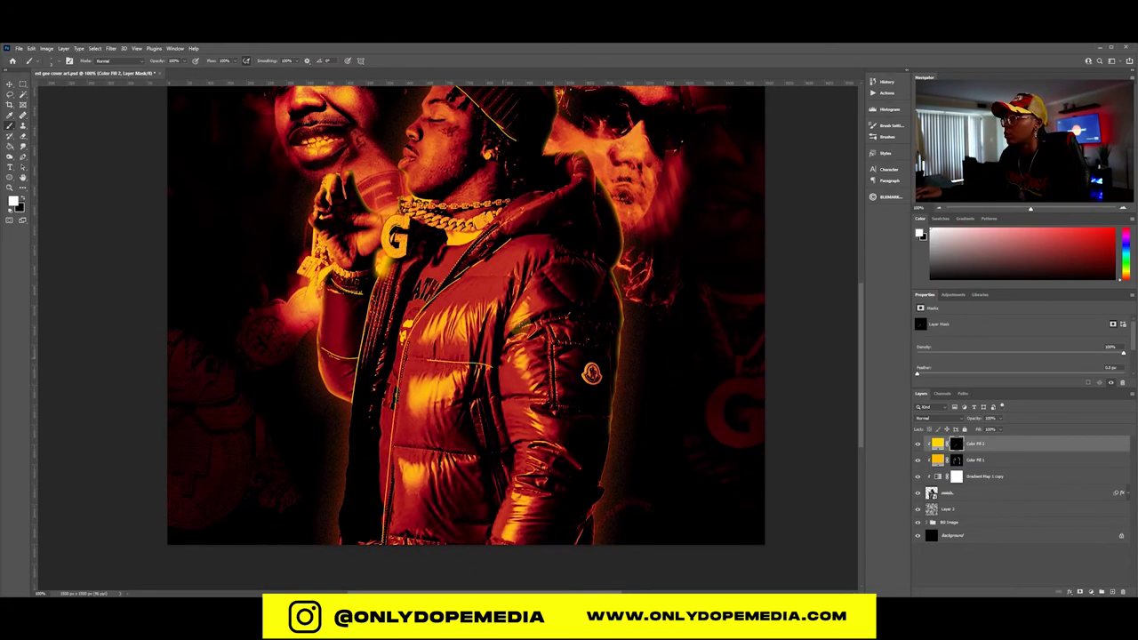
{"action": "left_click_drag", "start_coordinate": [502, 267], "coordinate": [556, 449]}
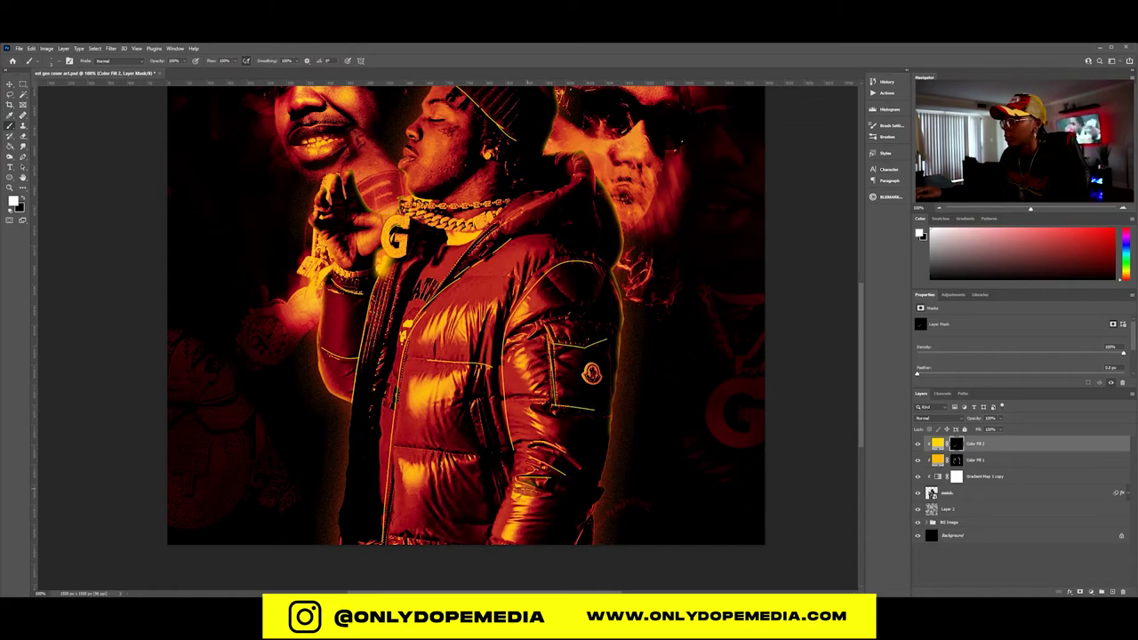
{"action": "scroll", "coordinate": [553, 320], "scroll_direction": "up", "scroll_amount": 3}
{"action": "scroll", "coordinate": [521, 300], "scroll_direction": "up", "scroll_amount": 1}
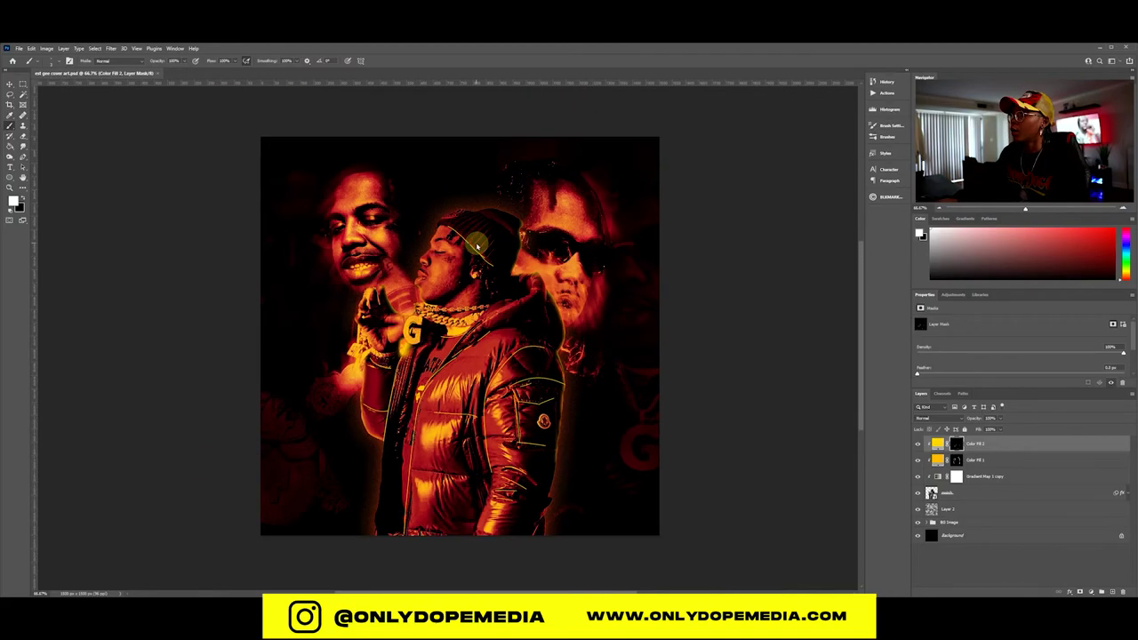
{"action": "key", "text": "ctrl+minus"}
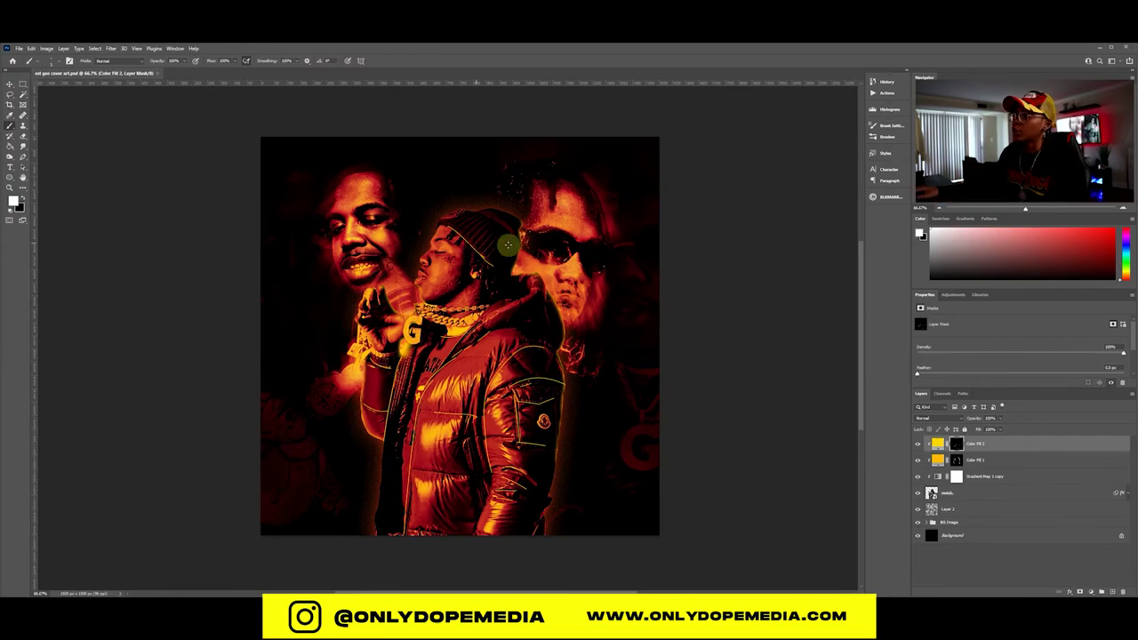
Step: Apply a Gaussian Blur to the Color Fill 2 mask to diffuse the yellow strokes
{"action": "left_click", "coordinate": [113, 50]}
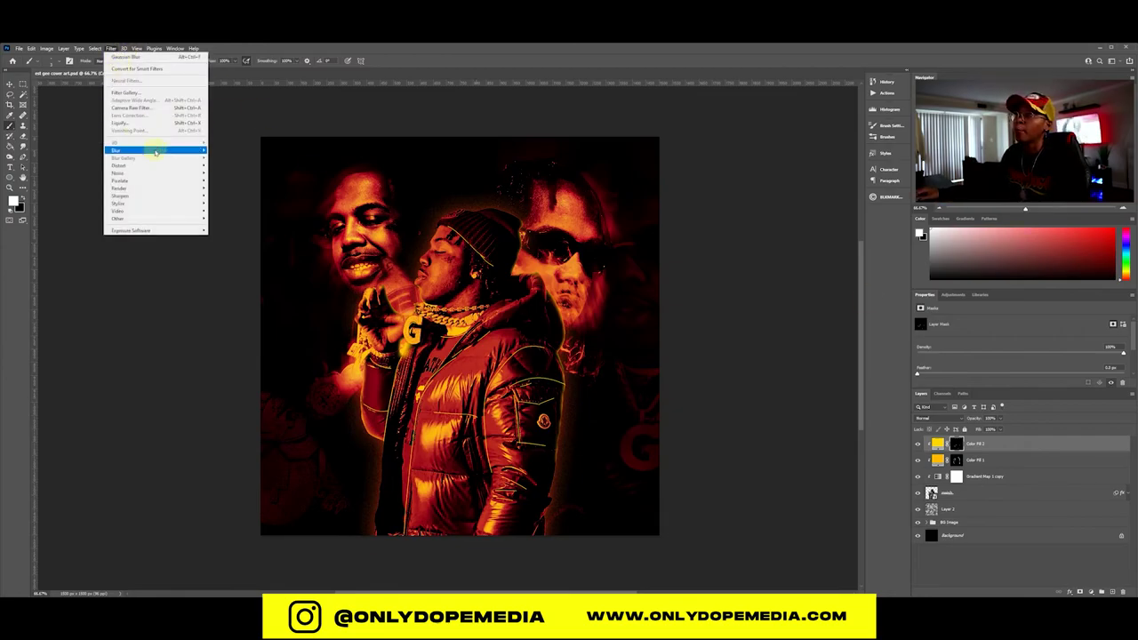
{"action": "mouse_move", "coordinate": [160, 150]}
{"action": "left_click", "coordinate": [229, 179]}
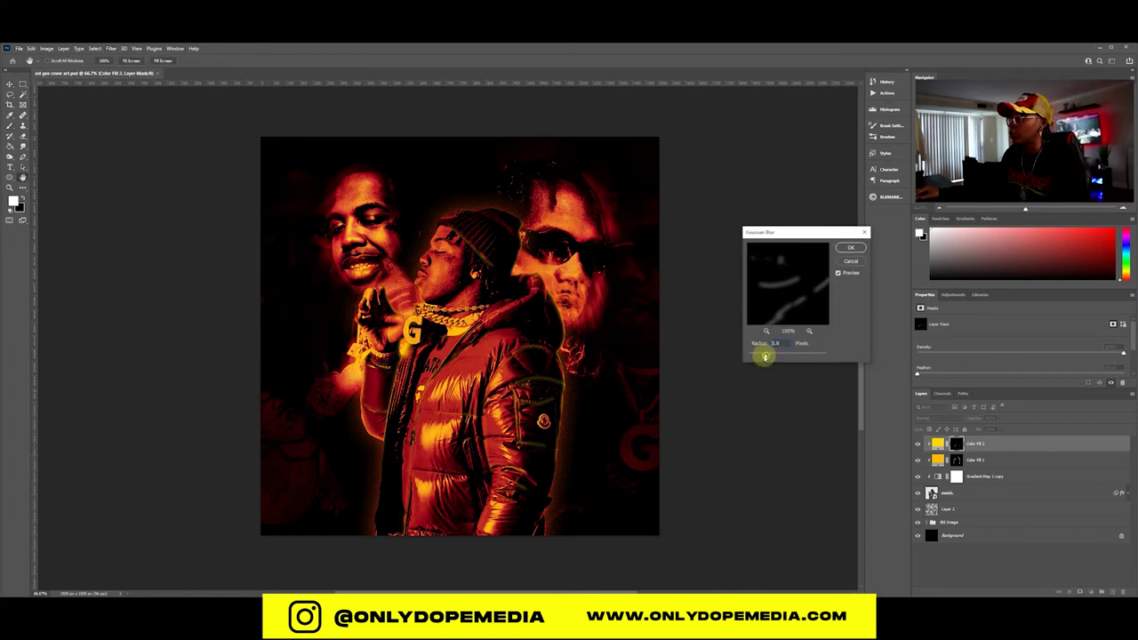
{"action": "mouse_move", "coordinate": [758, 355]}
{"action": "left_mouse_down"}
{"action": "mouse_move", "coordinate": [796, 355]}
{"action": "mouse_move", "coordinate": [768, 358]}
{"action": "left_mouse_up"}
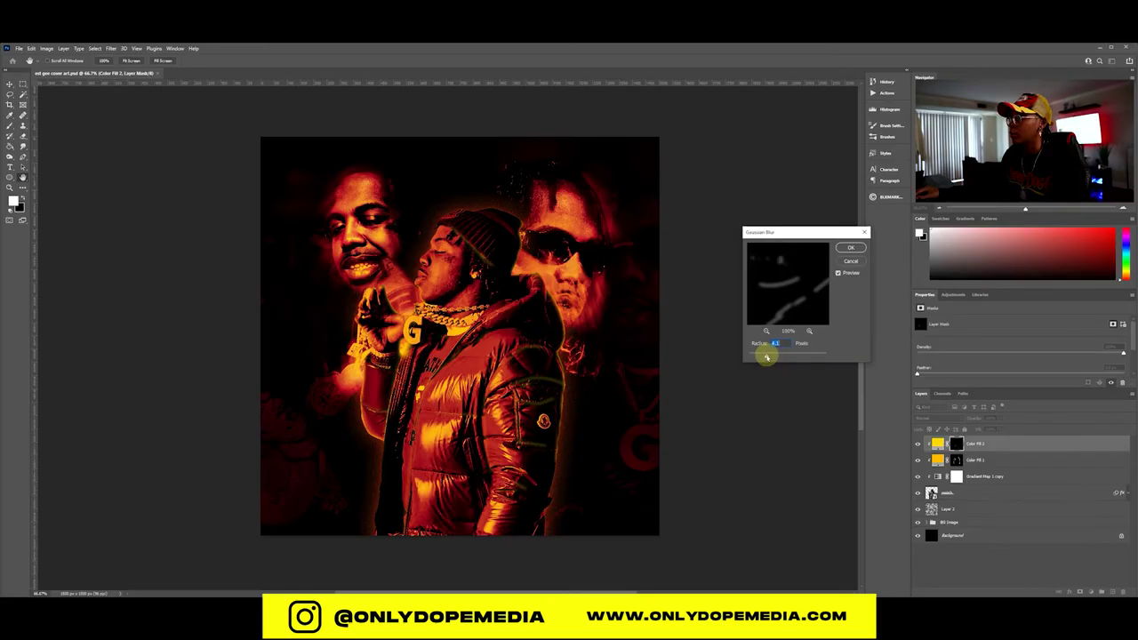
{"action": "left_click", "coordinate": [850, 251]}
{"action": "left_click", "coordinate": [930, 418]}
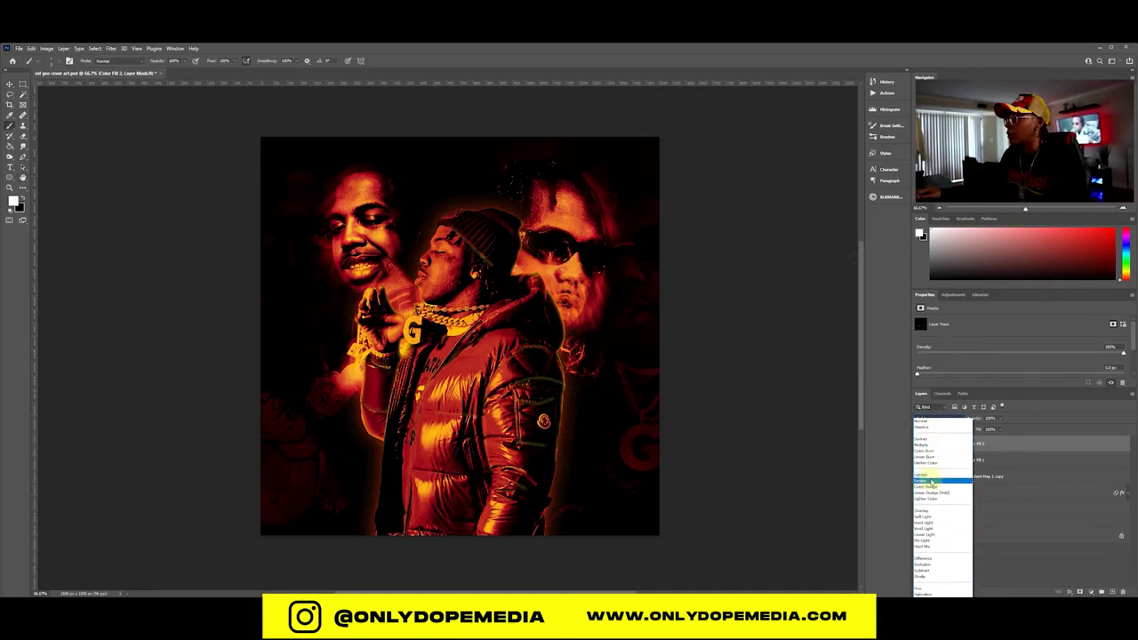
Step: Blend Color Fill 2 in Vivid Light at slightly lower opacity and save the document
{"action": "left_click", "coordinate": [935, 531]}
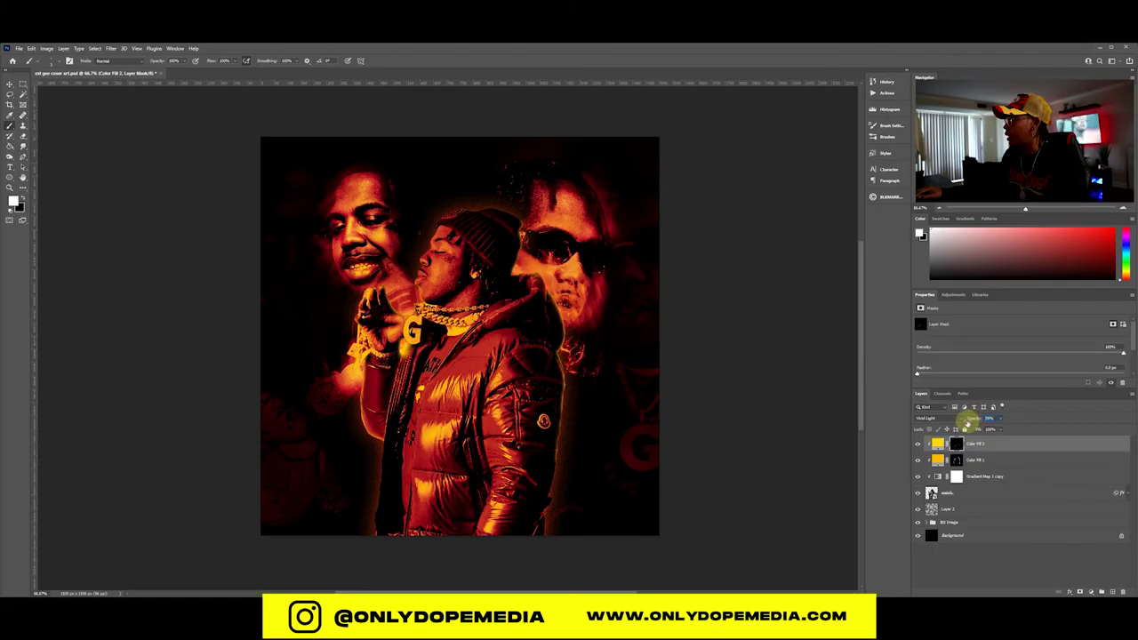
{"action": "key", "text": "Down"}
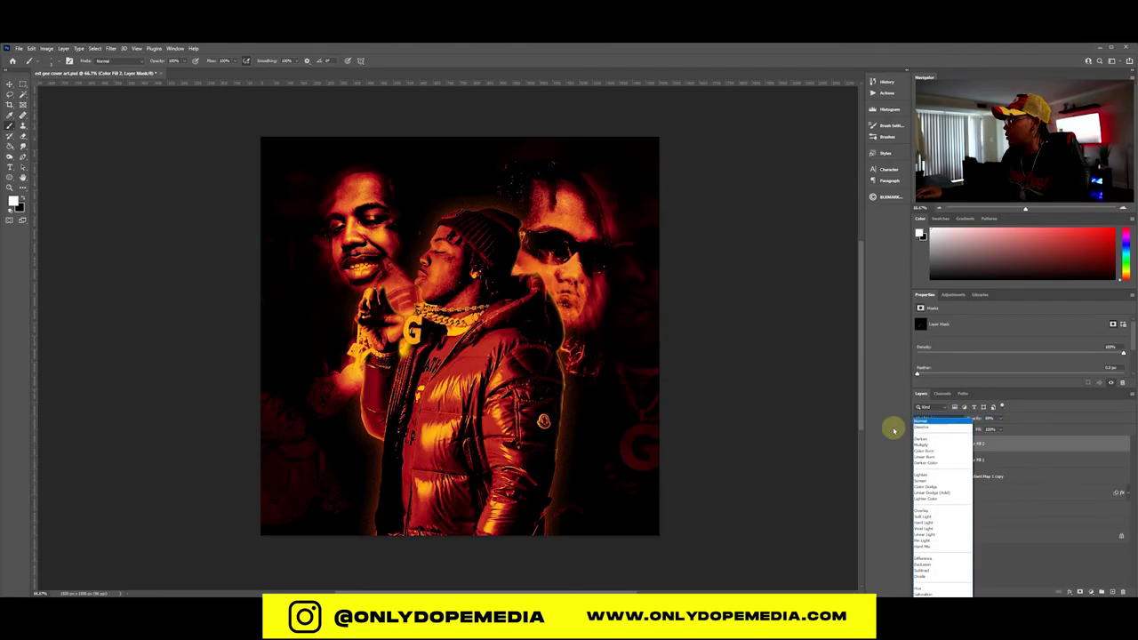
{"action": "key", "text": "ctrl+s"}
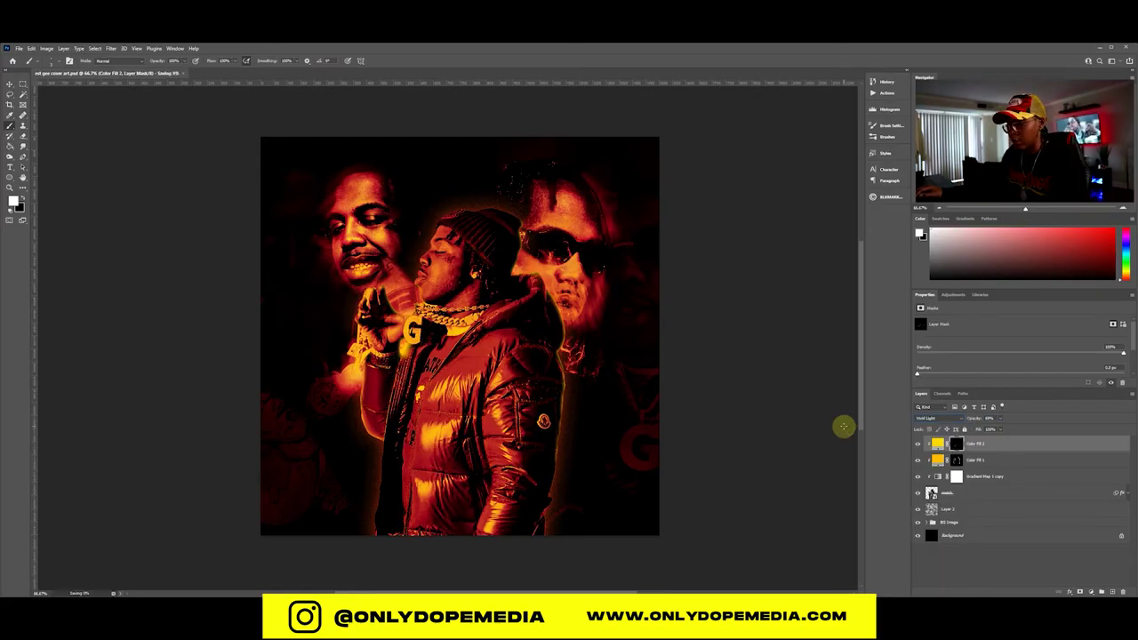
{"action": "key", "text": "v"}
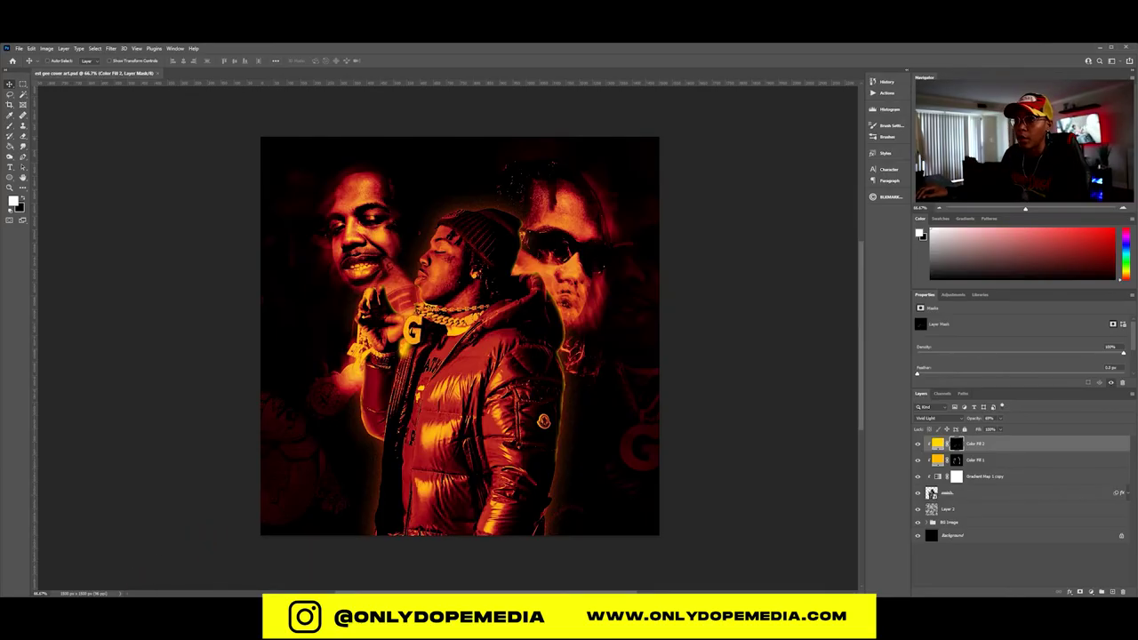
{"action": "key", "text": "alt+Tab"}
Step: Place FILM GRAIN (115) on the canvas, scale it up to cover the square, and shift it left
{"action": "left_click_drag", "start_coordinate": [355, 449], "coordinate": [803, 378]}
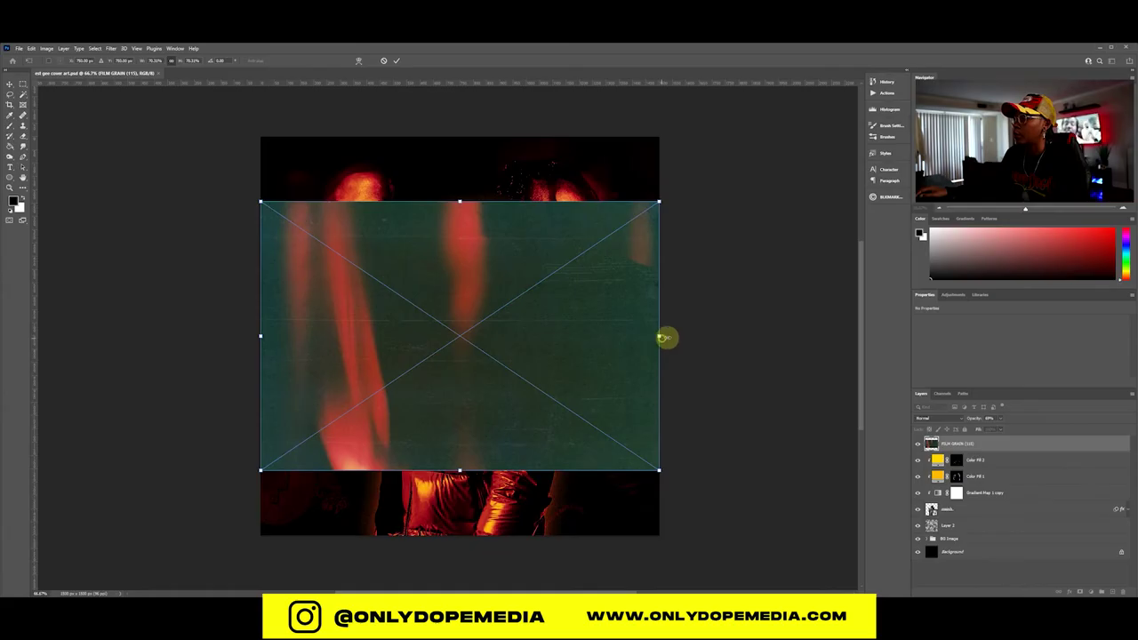
{"action": "left_click_drag", "start_coordinate": [664, 338], "coordinate": [855, 318]}
{"action": "key", "text": "Return"}
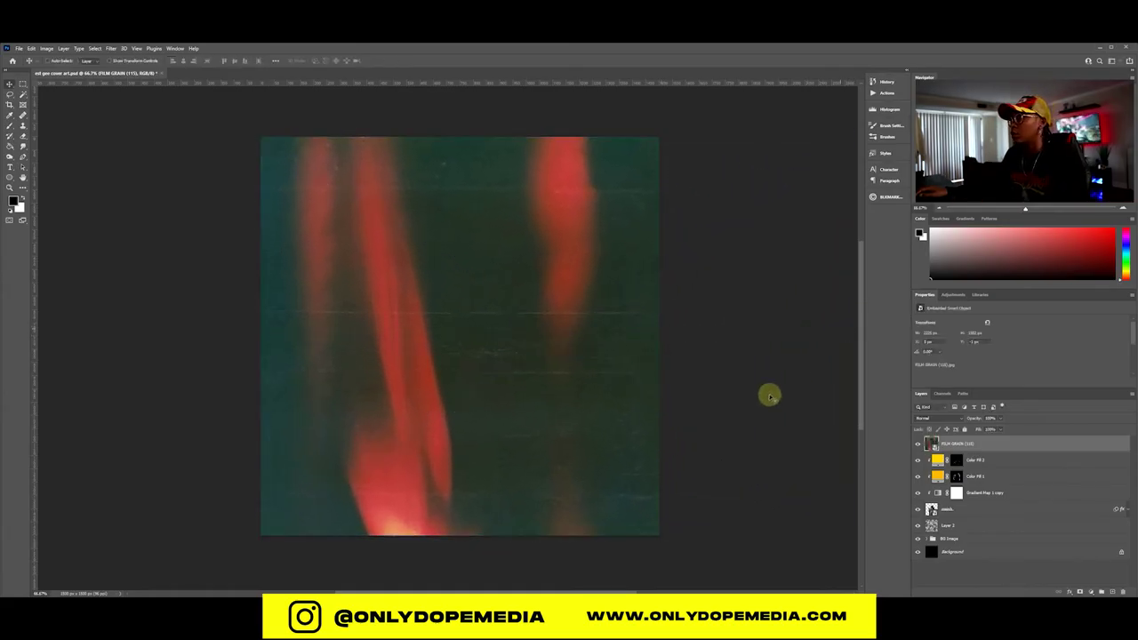
{"action": "left_click_drag", "start_coordinate": [705, 379], "coordinate": [604, 380]}
Step: Apply Levels to the film grain with the black input raised to about 73
{"action": "left_click", "coordinate": [46, 48]}
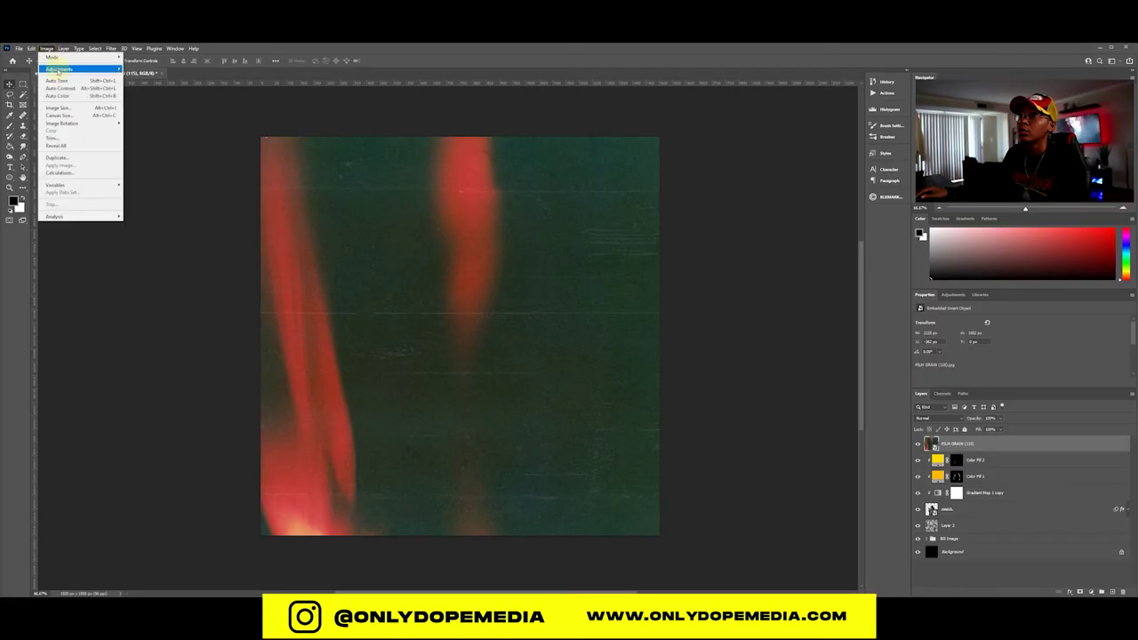
{"action": "mouse_move", "coordinate": [80, 68]}
{"action": "left_click", "coordinate": [135, 77]}
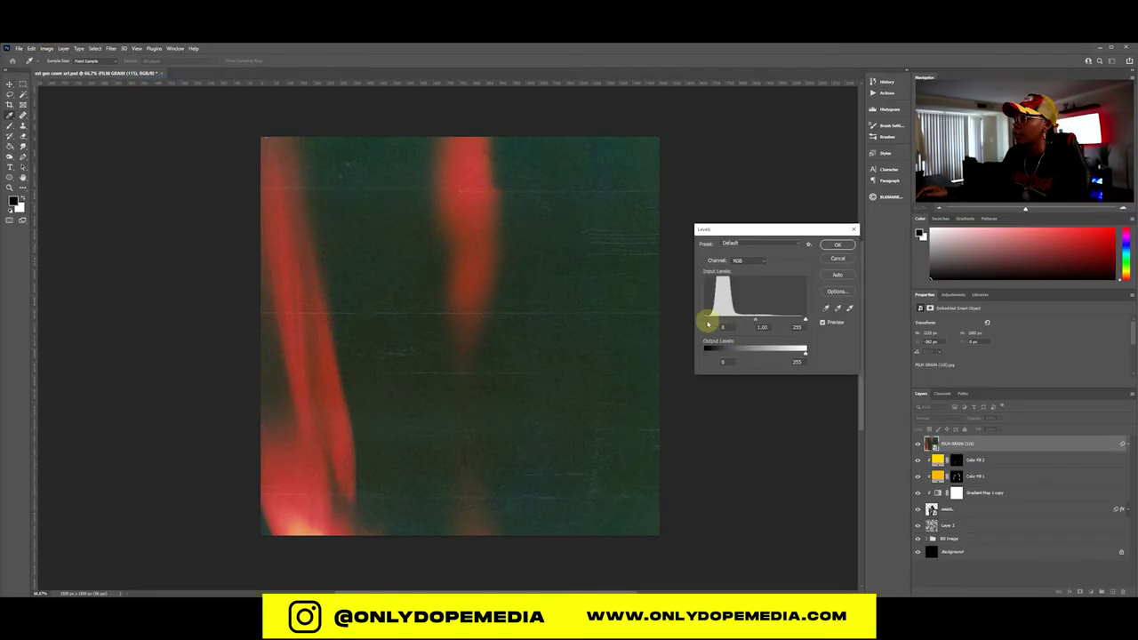
{"action": "left_click_drag", "start_coordinate": [713, 322], "coordinate": [732, 321]}
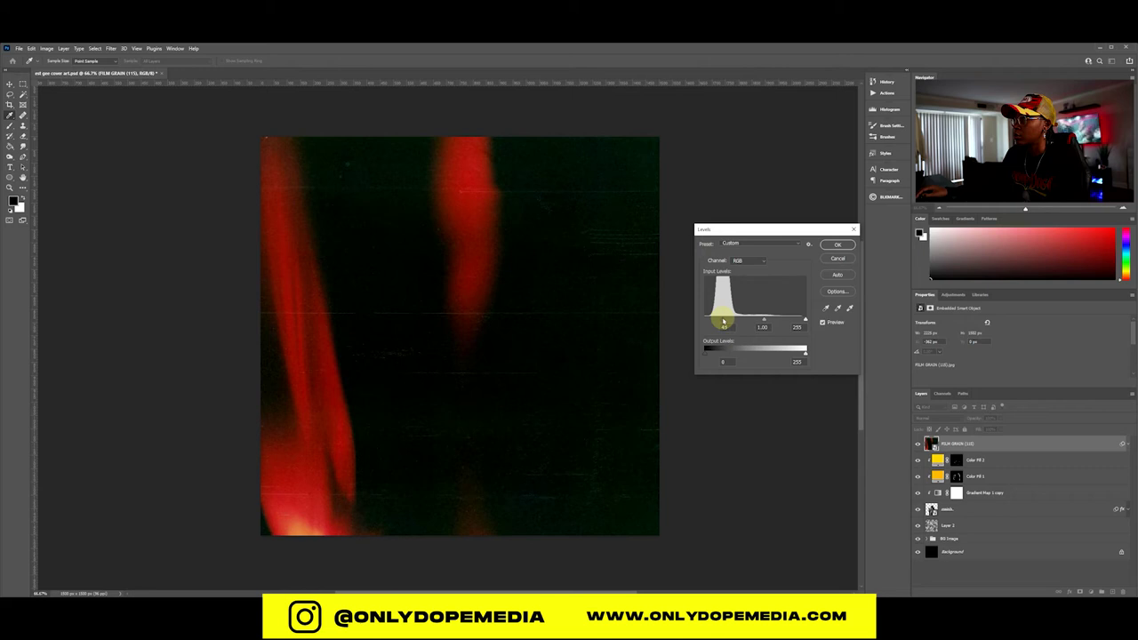
{"action": "left_click", "coordinate": [832, 246]}
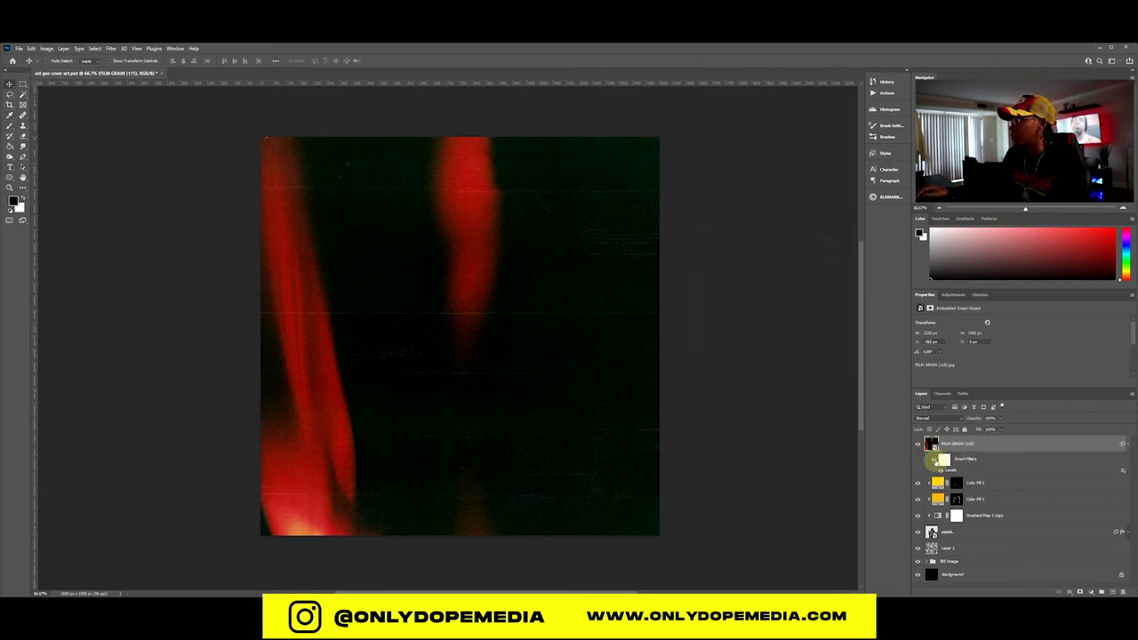
{"action": "left_click", "coordinate": [948, 418]}
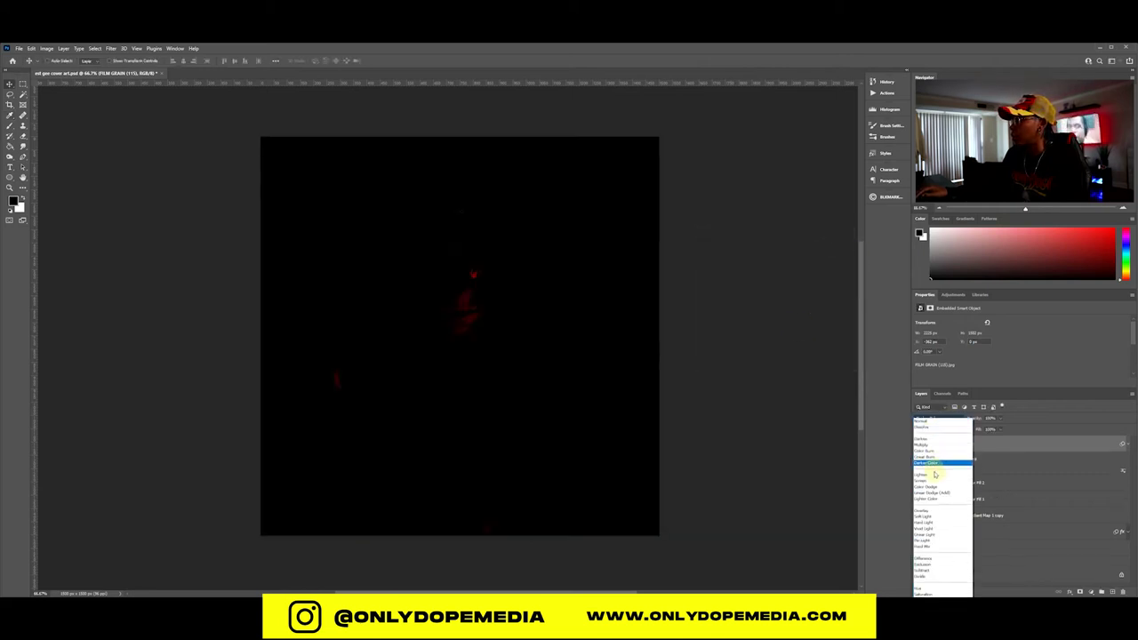
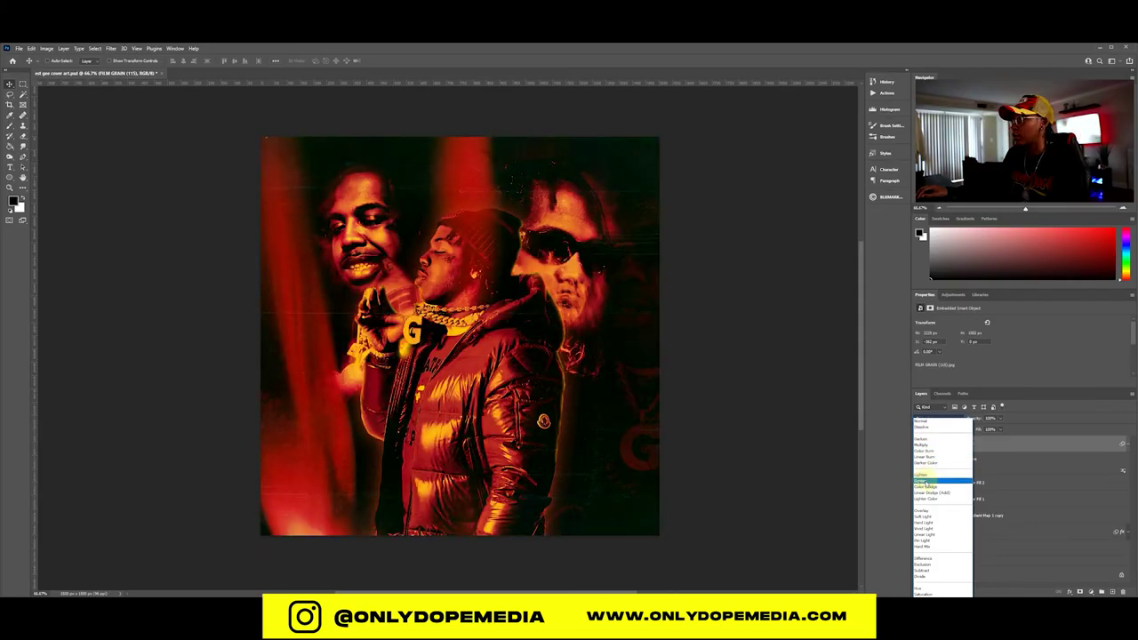
Step: Set the FILM GRAIN layer to Screen blend mode and align it with the canvas edges
{"action": "left_click", "coordinate": [925, 483]}
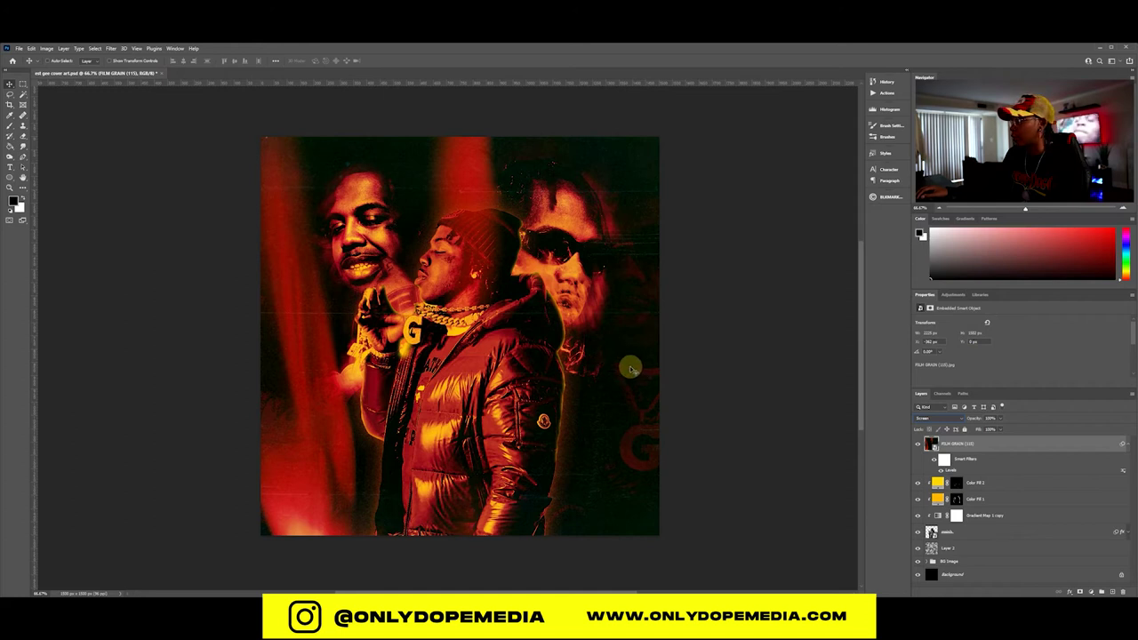
{"action": "mouse_move", "coordinate": [614, 364]}
{"action": "left_mouse_down"}
{"action": "mouse_move", "coordinate": [526, 365]}
{"action": "mouse_move", "coordinate": [538, 298]}
{"action": "mouse_move", "coordinate": [588, 286]}
{"action": "mouse_move", "coordinate": [577, 282]}
{"action": "mouse_move", "coordinate": [695, 294]}
{"action": "mouse_move", "coordinate": [566, 286]}
{"action": "mouse_move", "coordinate": [528, 293]}
{"action": "mouse_move", "coordinate": [530, 305]}
{"action": "left_mouse_up"}
{"action": "mouse_move", "coordinate": [528, 300]}
{"action": "left_mouse_down"}
{"action": "mouse_move", "coordinate": [427, 320]}
{"action": "mouse_move", "coordinate": [469, 293]}
{"action": "left_mouse_up"}
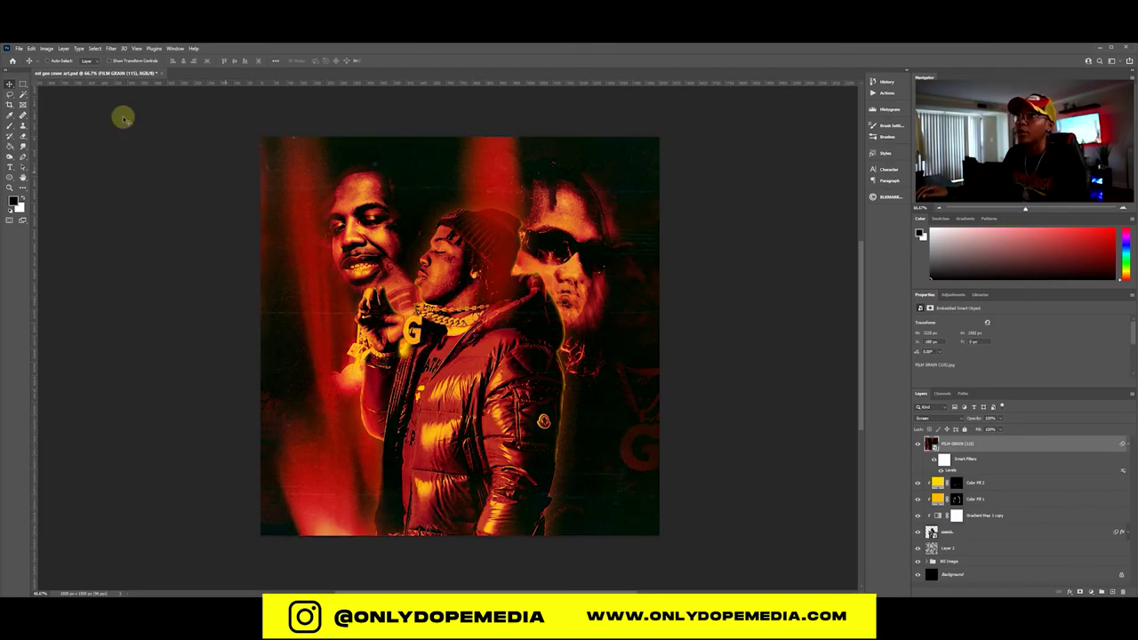
Step: Flip the film grain horizontally so its red streaks sit right, reposition it, and save
{"action": "left_click", "coordinate": [31, 48]}
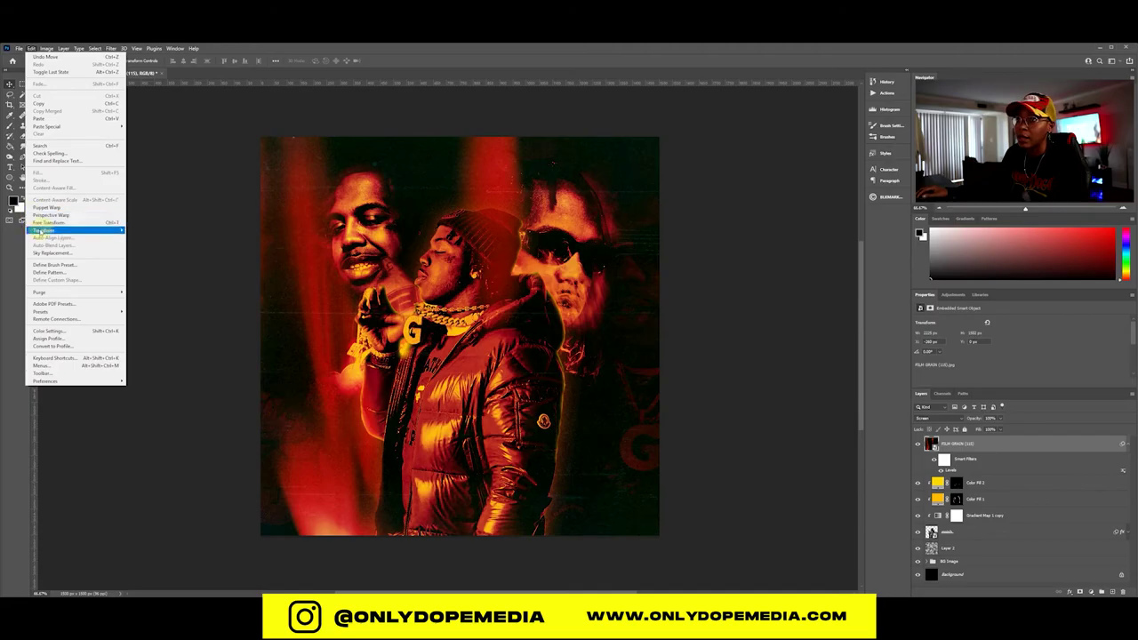
{"action": "mouse_move", "coordinate": [100, 233]}
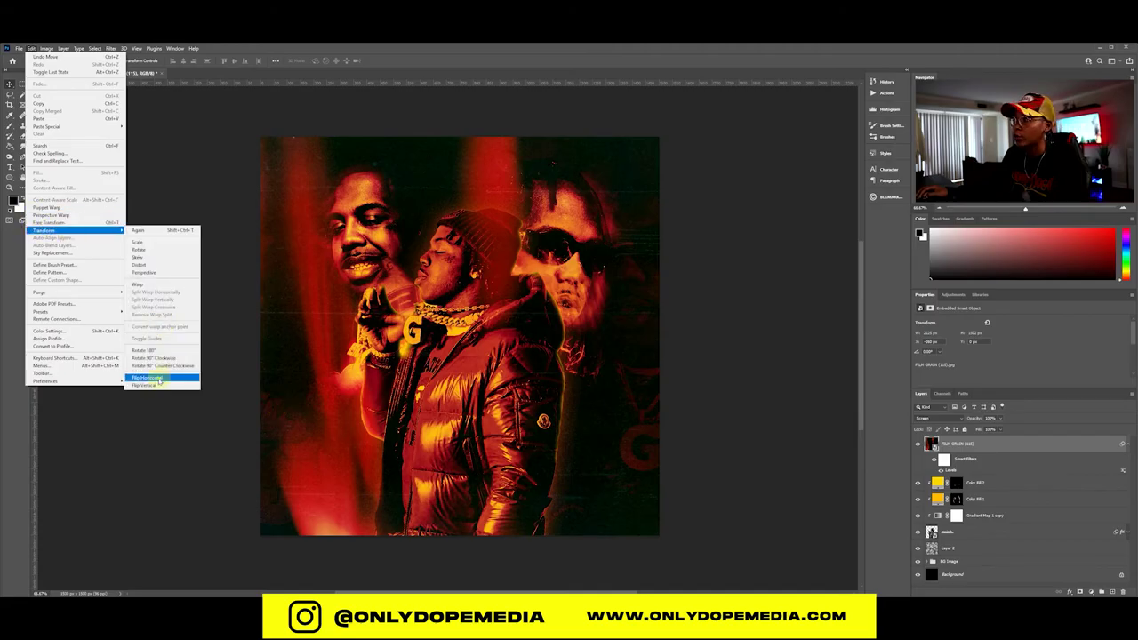
{"action": "left_click", "coordinate": [157, 379]}
{"action": "left_click_drag", "start_coordinate": [617, 363], "coordinate": [583, 365]}
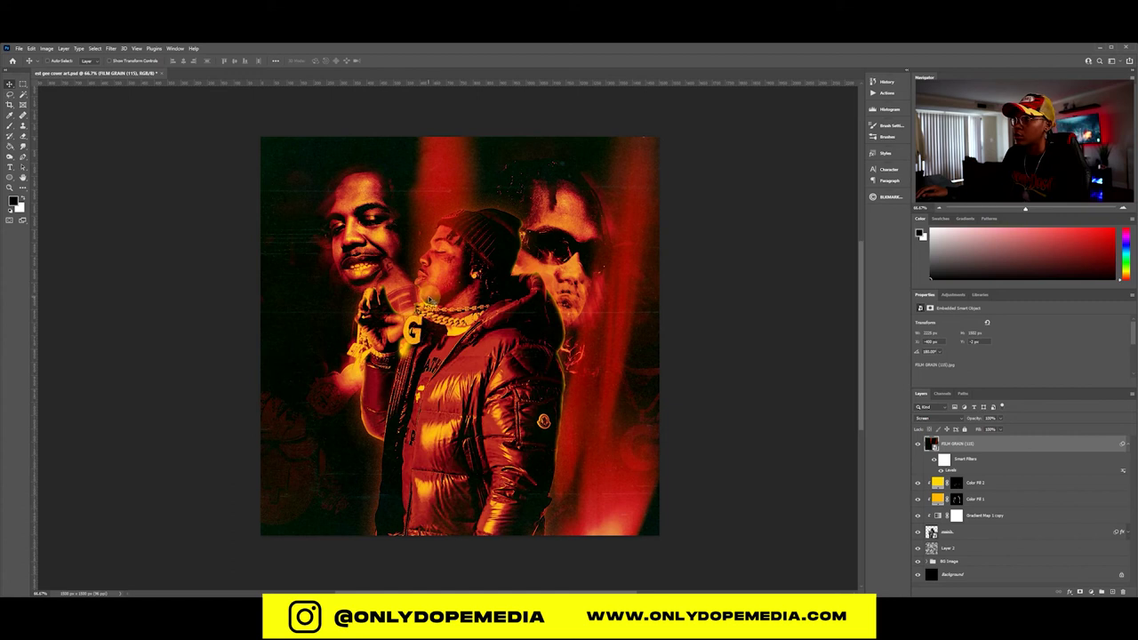
{"action": "key", "text": "ctrl+s"}
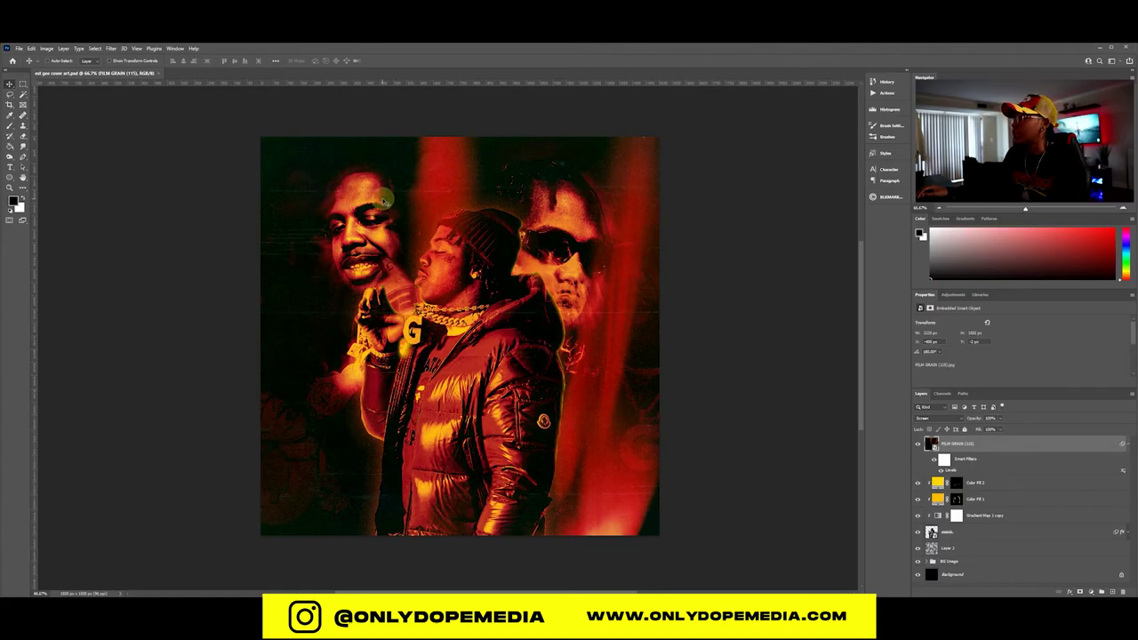
Step: Add Hue/Saturation to the film-grain layer and desaturate the Greens to -100
{"action": "left_click", "coordinate": [46, 48]}
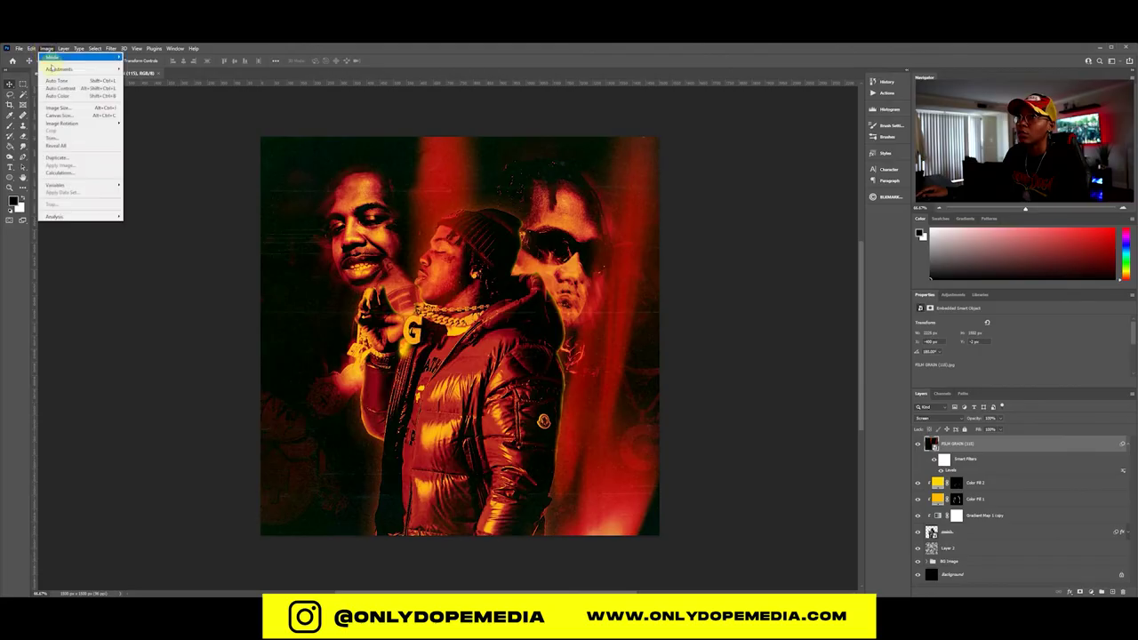
{"action": "mouse_move", "coordinate": [58, 71]}
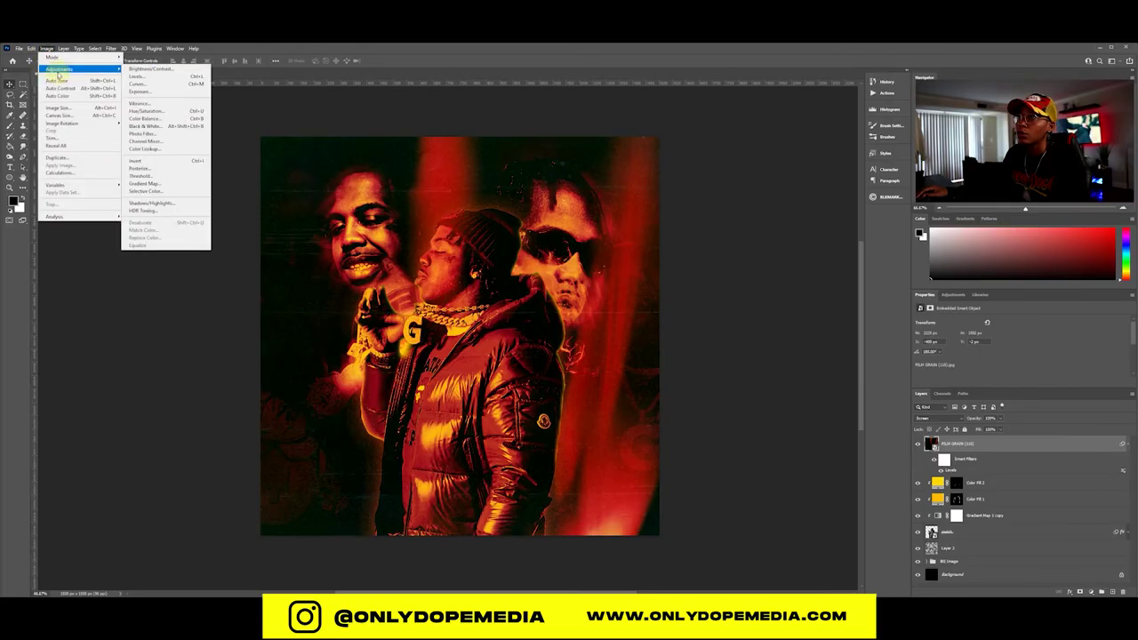
{"action": "left_click", "coordinate": [151, 111]}
{"action": "left_click_drag", "start_coordinate": [469, 178], "coordinate": [771, 243]}
{"action": "left_click", "coordinate": [703, 270]}
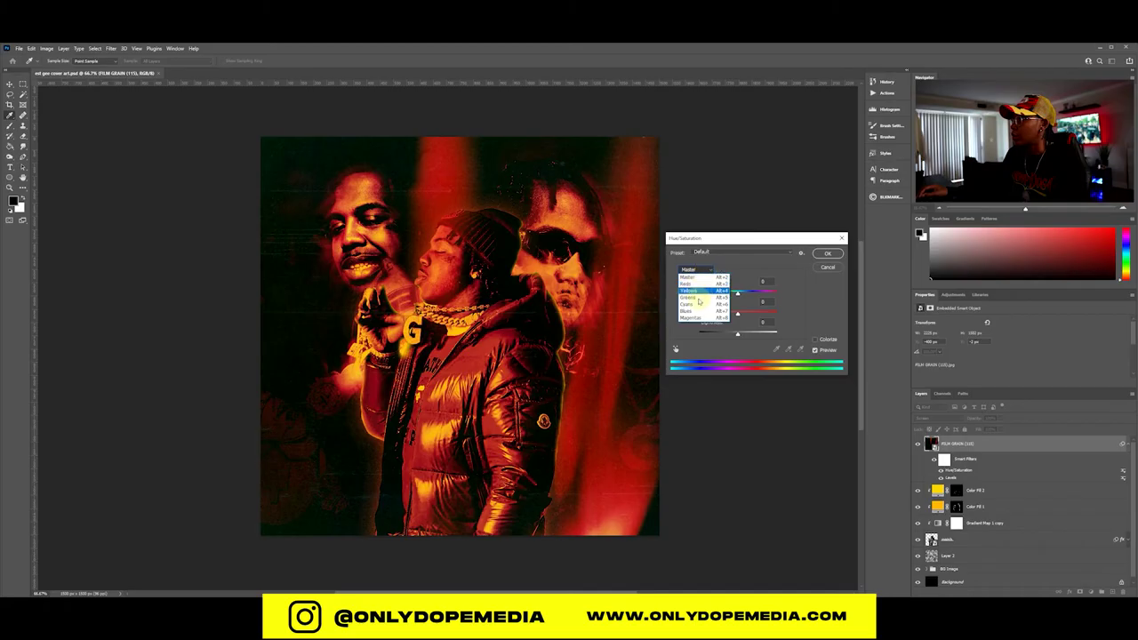
{"action": "left_click", "coordinate": [698, 298]}
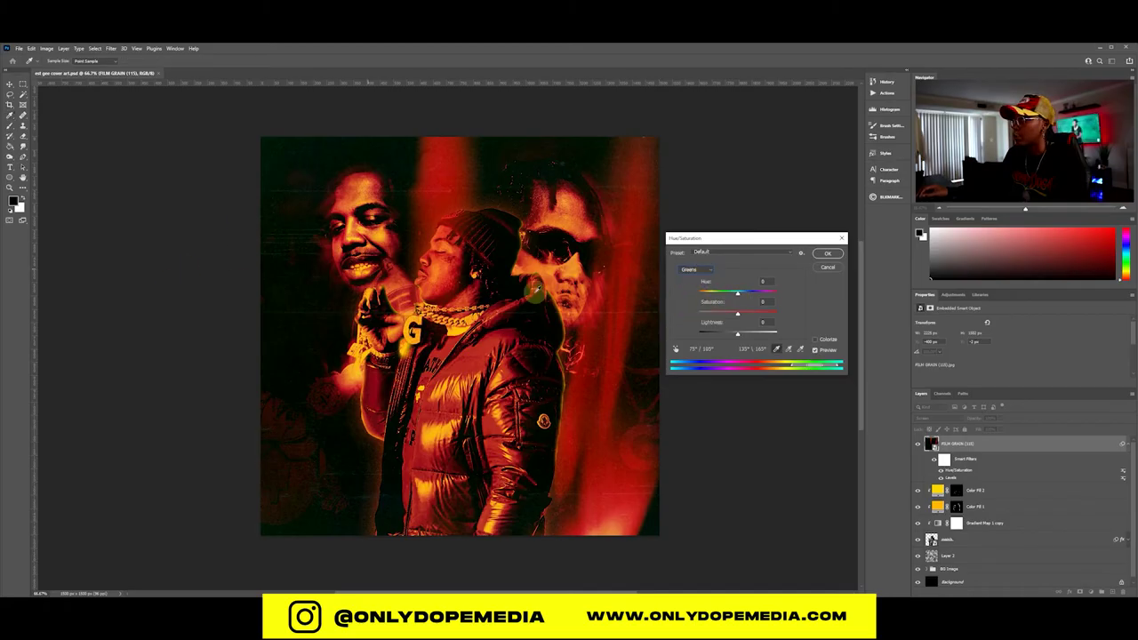
{"action": "left_click_drag", "start_coordinate": [727, 314], "coordinate": [698, 318]}
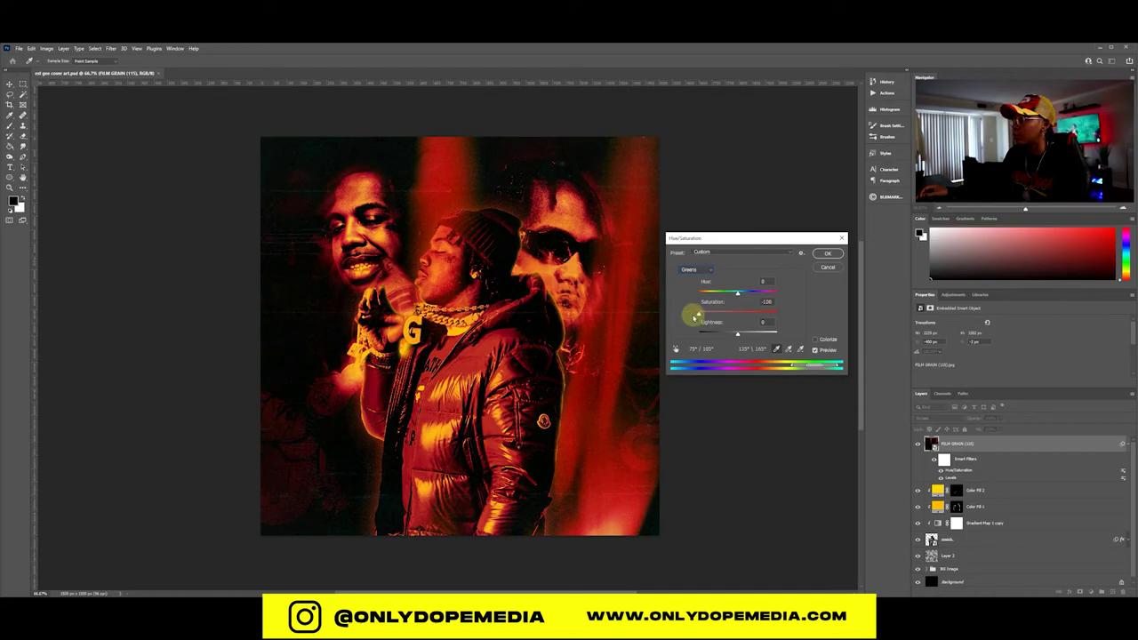
Step: Set Blues saturation to -100 and Yellows to -53, keep Colorize off, and apply
{"action": "left_click", "coordinate": [696, 270]}
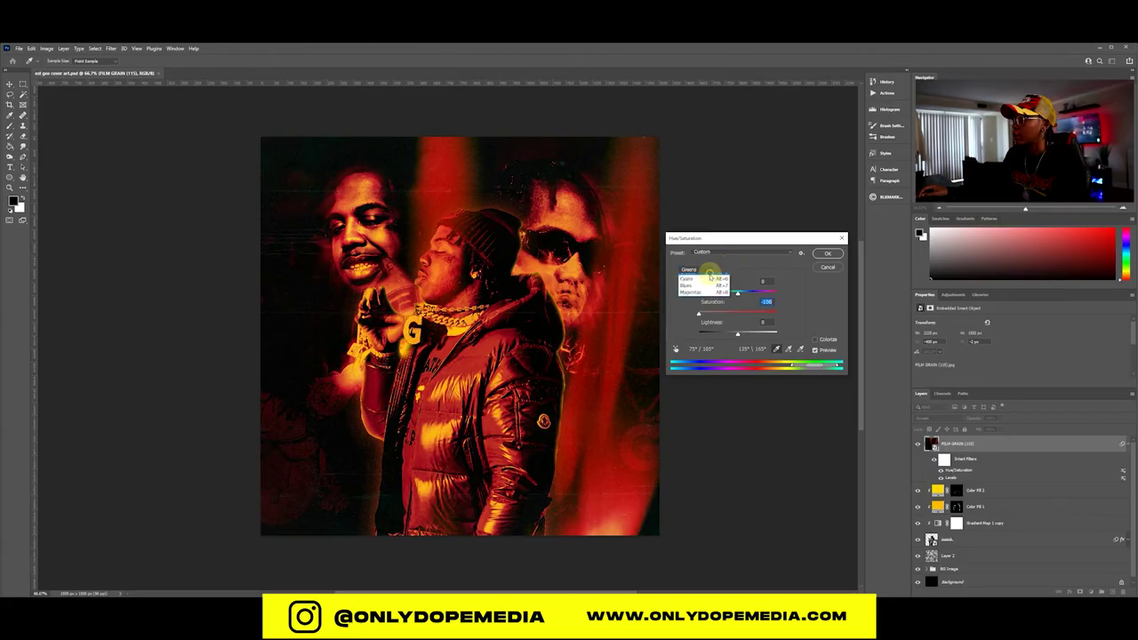
{"action": "left_click", "coordinate": [688, 310]}
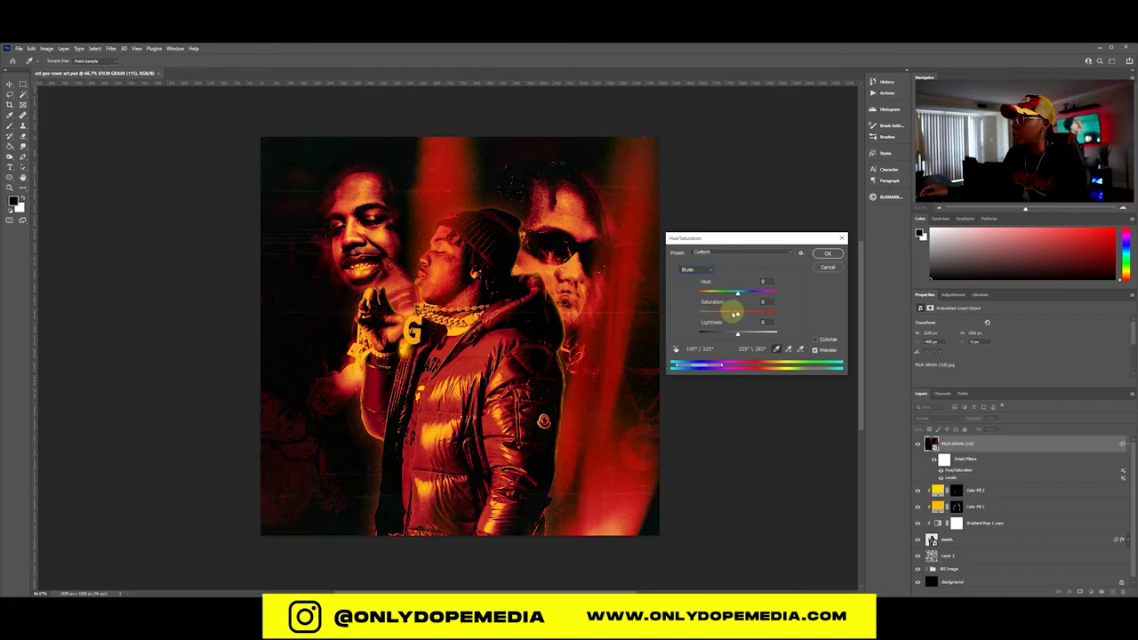
{"action": "left_click_drag", "start_coordinate": [718, 315], "coordinate": [653, 309]}
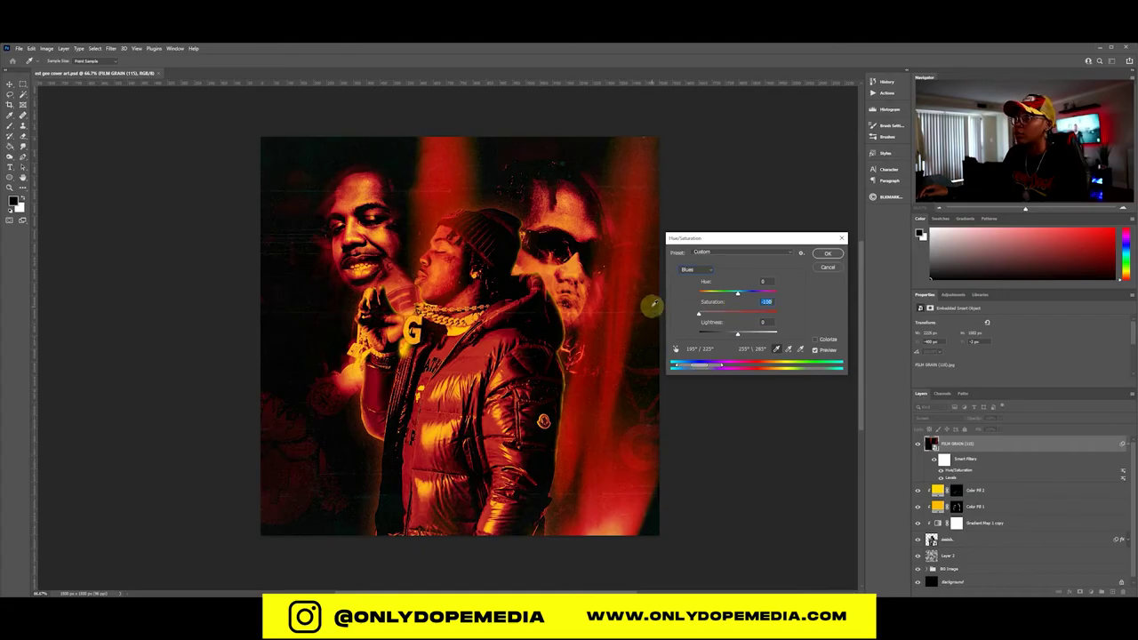
{"action": "left_click", "coordinate": [700, 269]}
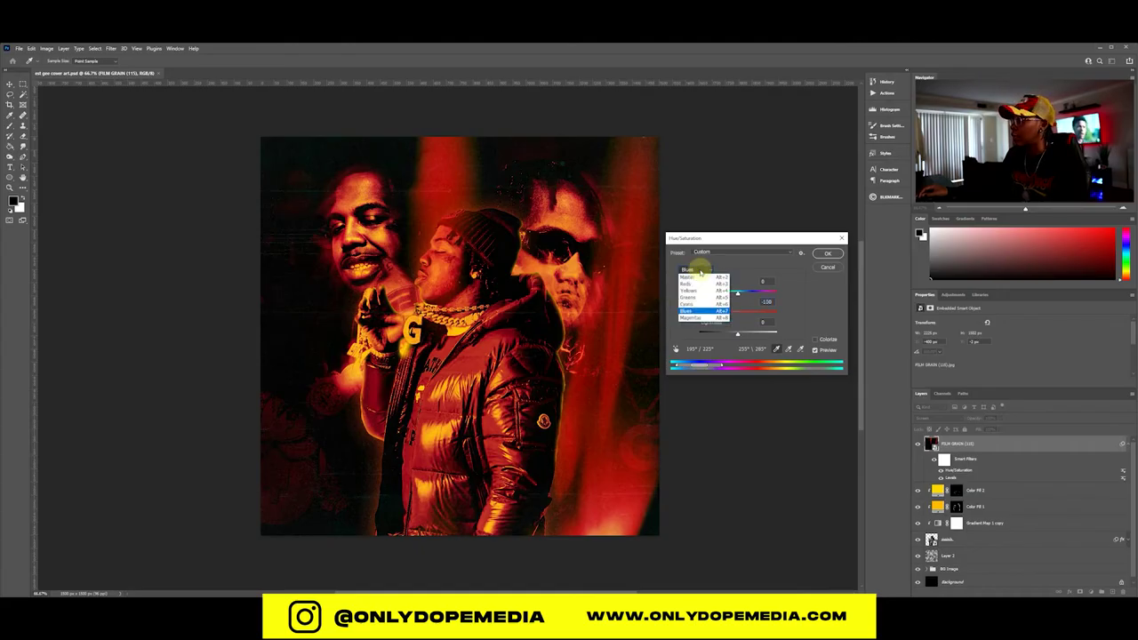
{"action": "left_click", "coordinate": [690, 291]}
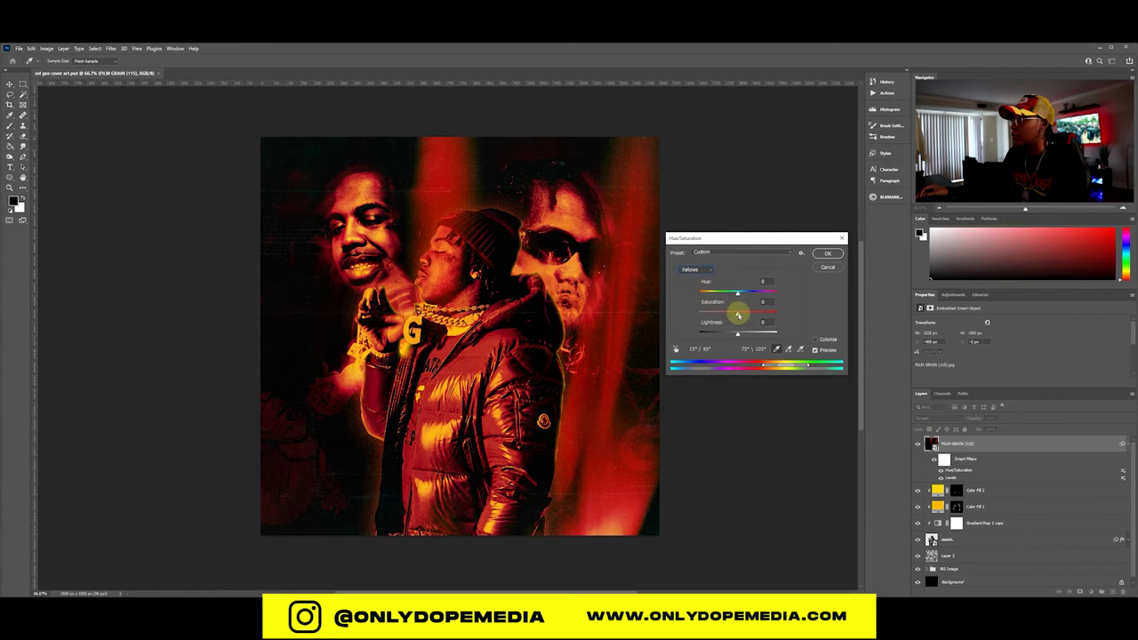
{"action": "mouse_move", "coordinate": [737, 312]}
{"action": "left_mouse_down"}
{"action": "mouse_move", "coordinate": [673, 307]}
{"action": "mouse_move", "coordinate": [735, 307]}
{"action": "left_mouse_up"}
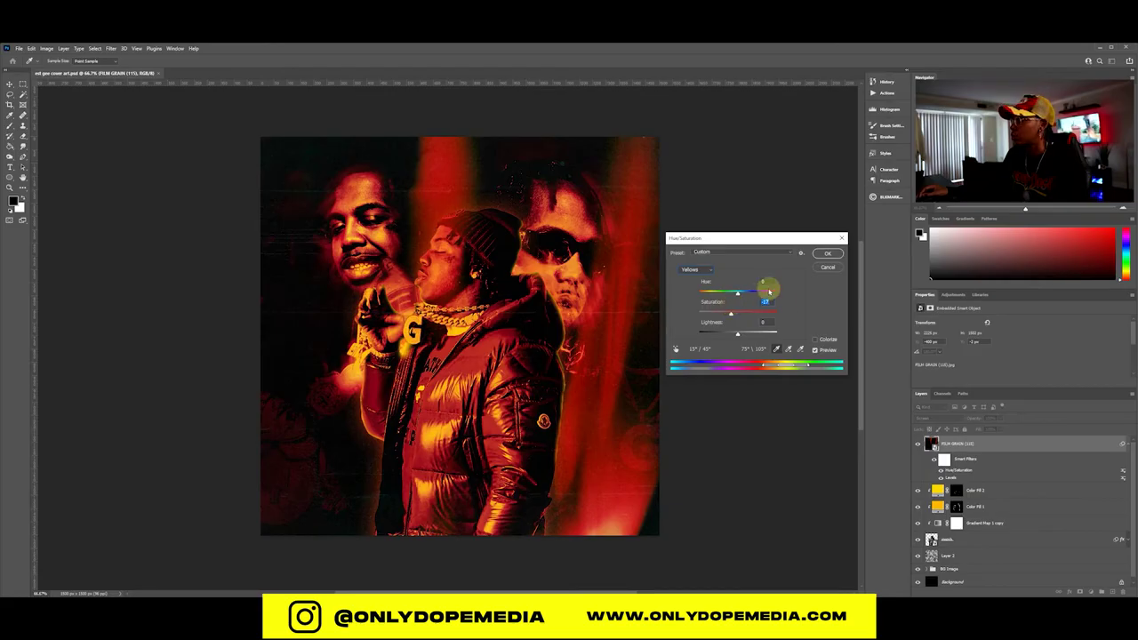
{"action": "left_click", "coordinate": [814, 340]}
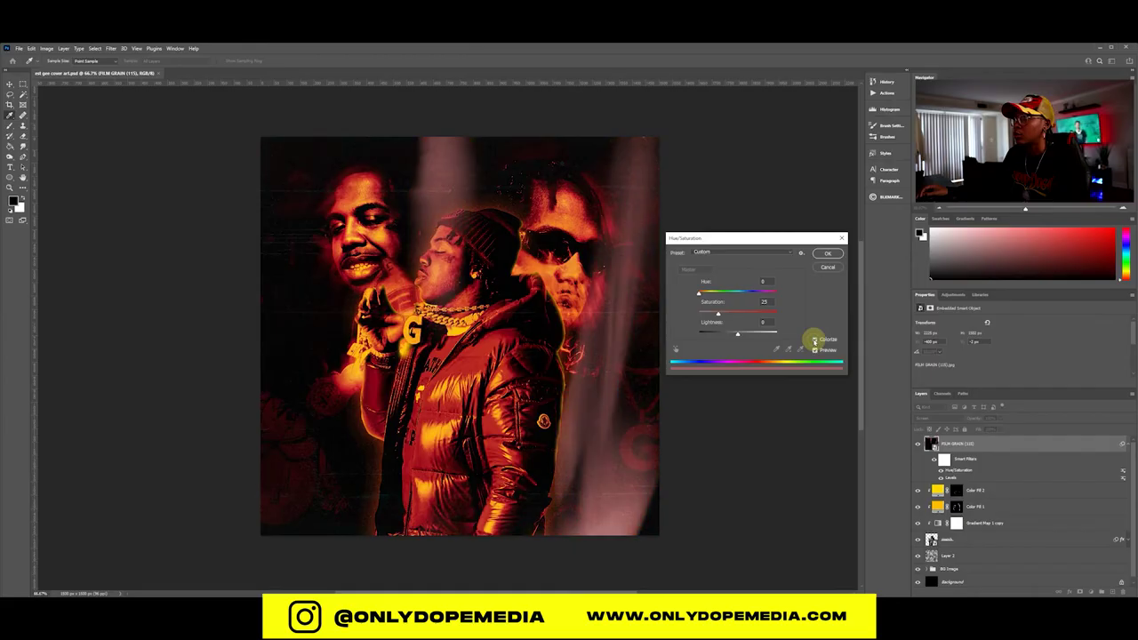
{"action": "left_click", "coordinate": [814, 340]}
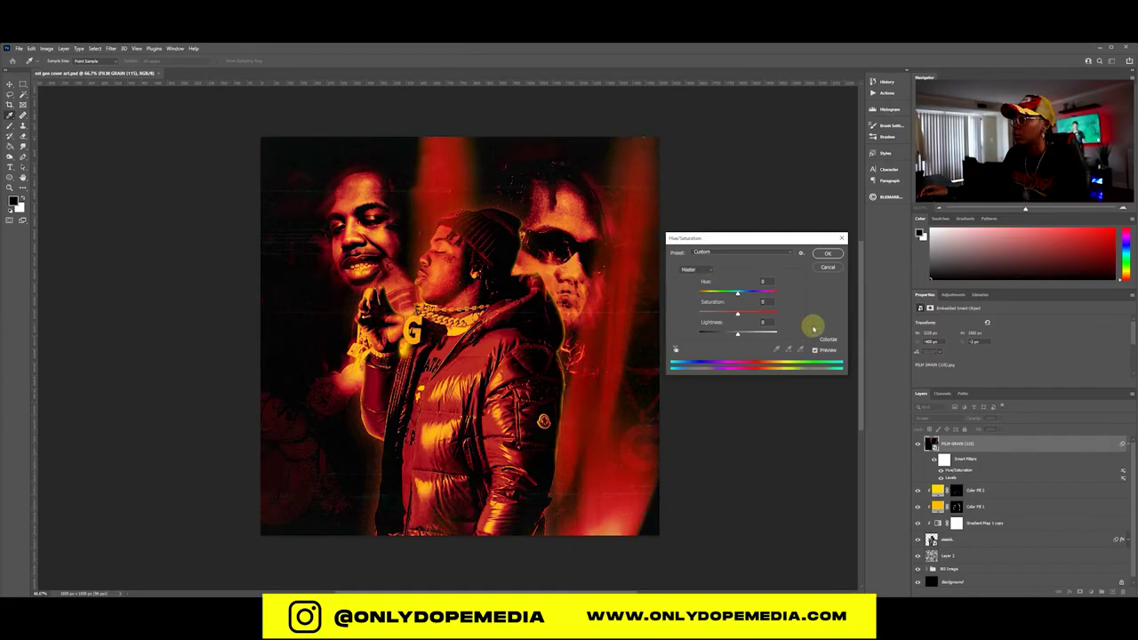
{"action": "left_click", "coordinate": [828, 255]}
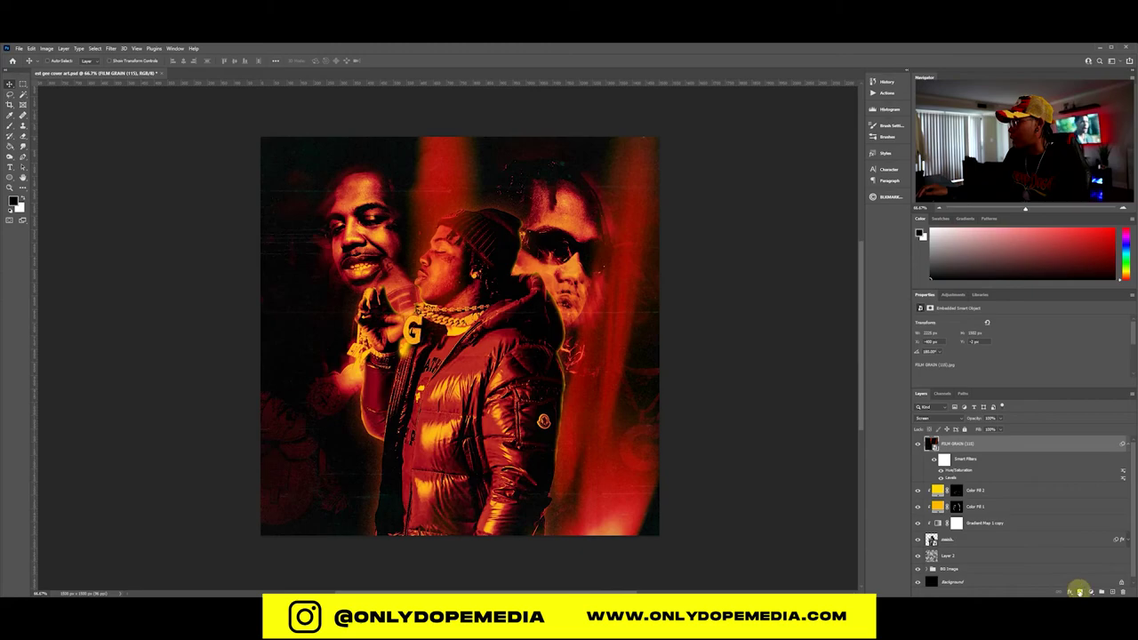
Step: Add a layer mask to FILM GRAIN and stretch the noise texture across the canvas
{"action": "left_click", "coordinate": [1078, 591]}
{"action": "key", "text": "b"}
{"action": "key", "text": "x"}
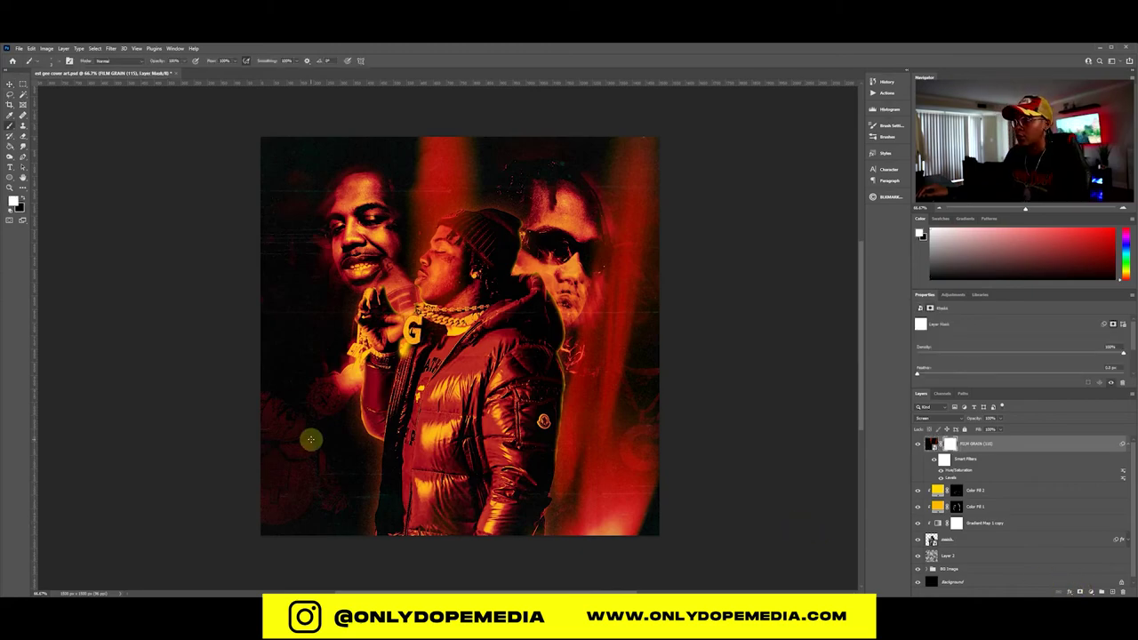
{"action": "left_click_drag", "start_coordinate": [310, 439], "coordinate": [765, 341]}
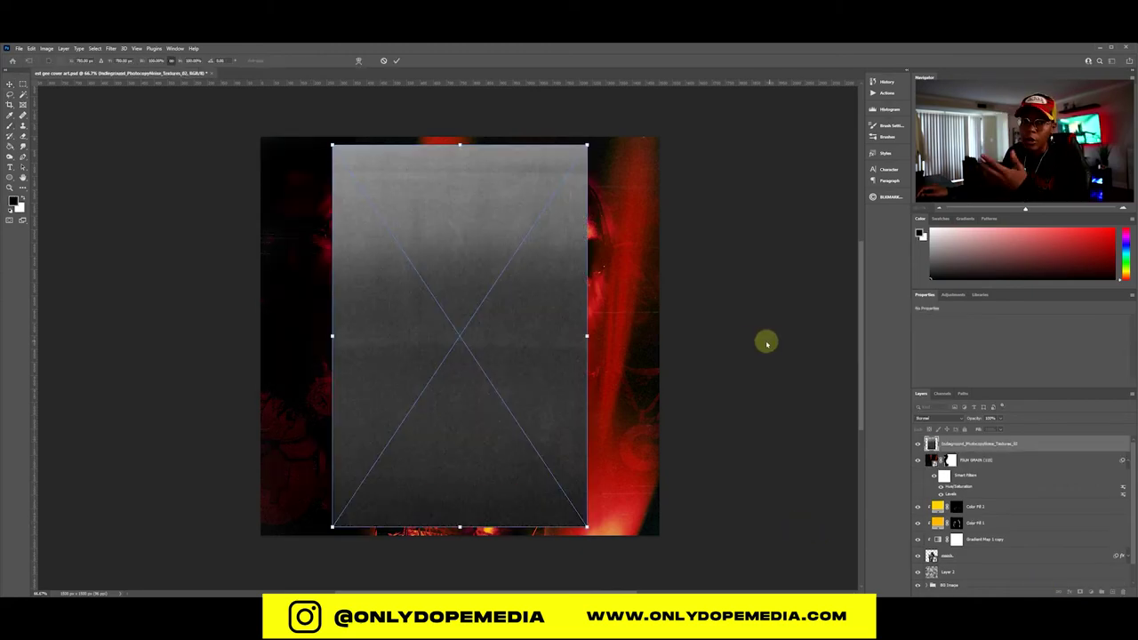
{"action": "left_click_drag", "start_coordinate": [589, 336], "coordinate": [663, 335]}
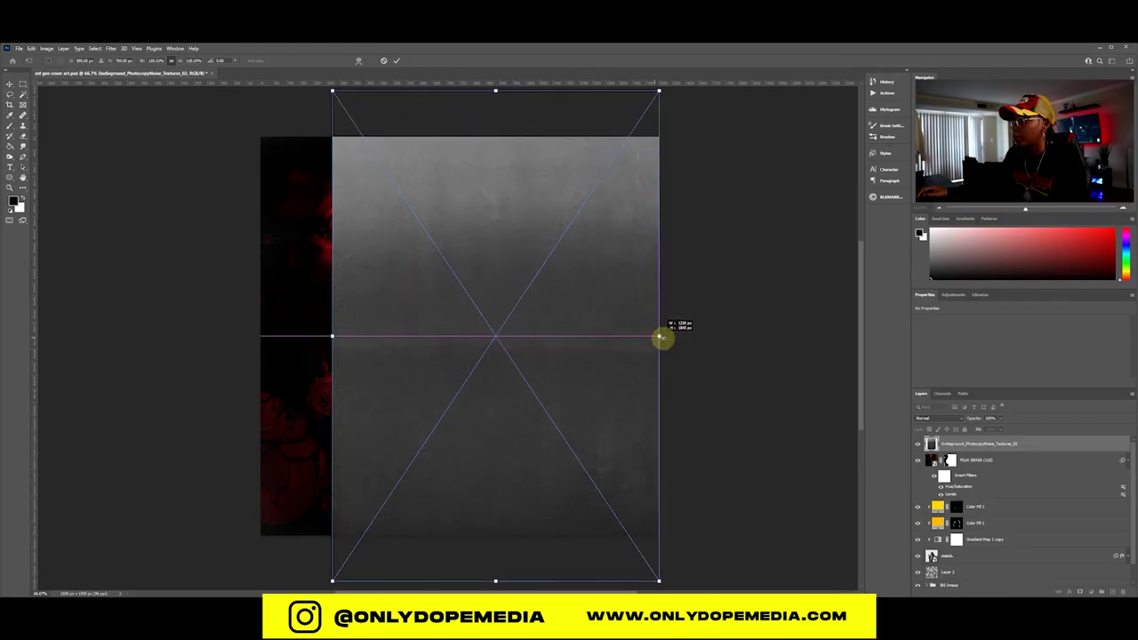
{"action": "left_click_drag", "start_coordinate": [332, 337], "coordinate": [259, 335]}
{"action": "key", "text": "Return"}
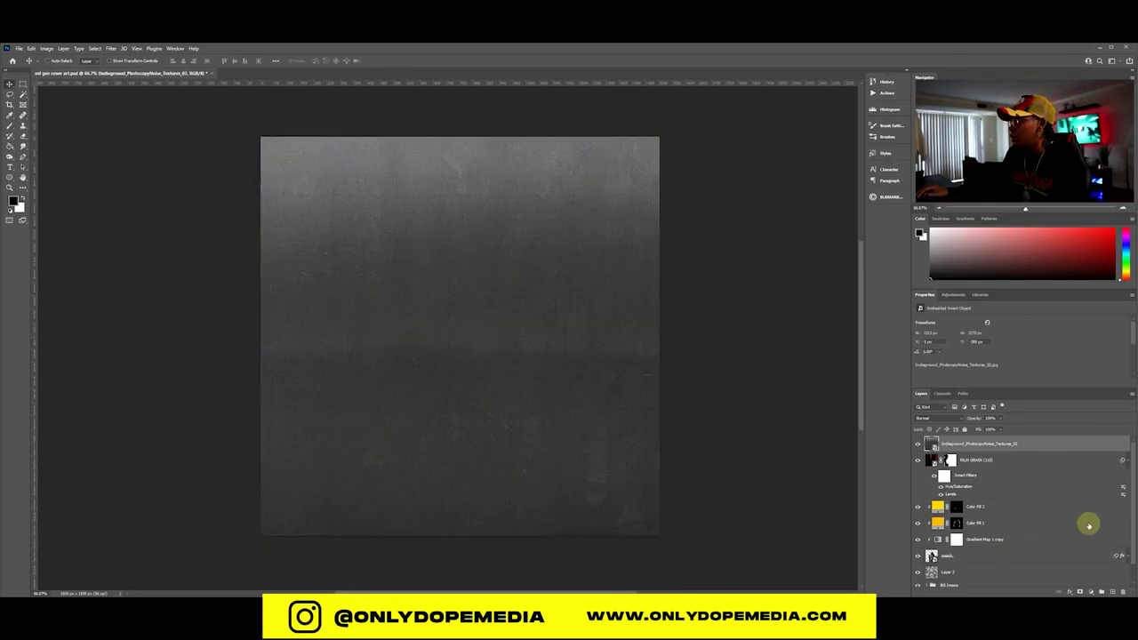
Step: Move the noise texture below FILM GRAIN and set it to Lighten blend mode
{"action": "left_click", "coordinate": [1126, 461]}
{"action": "left_click_drag", "start_coordinate": [1028, 453], "coordinate": [1004, 467]}
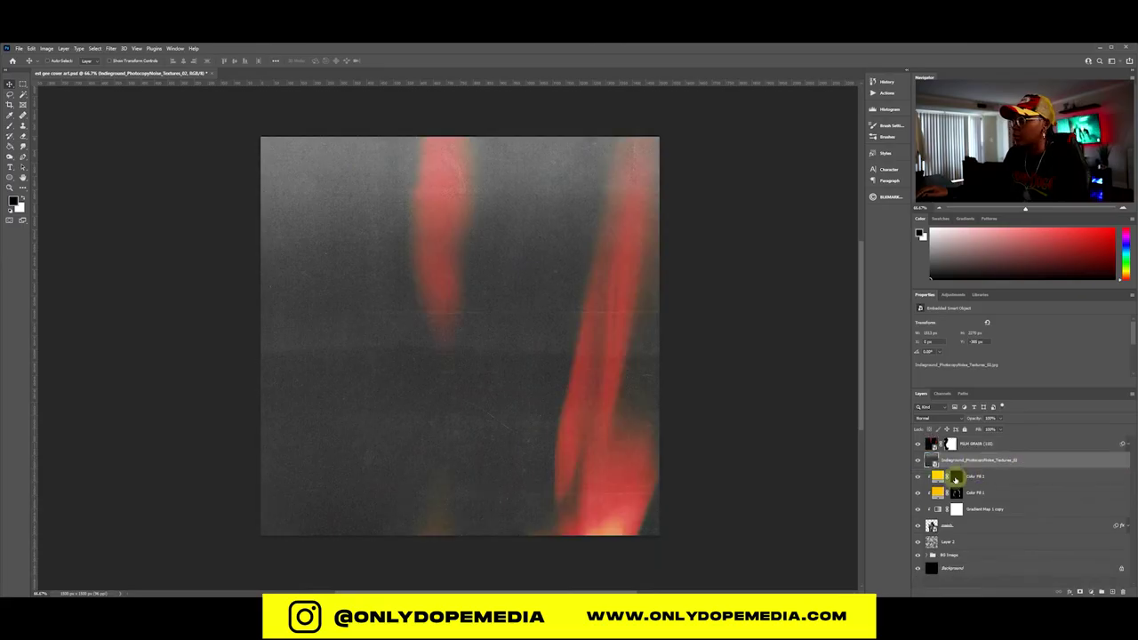
{"action": "left_click", "coordinate": [949, 417]}
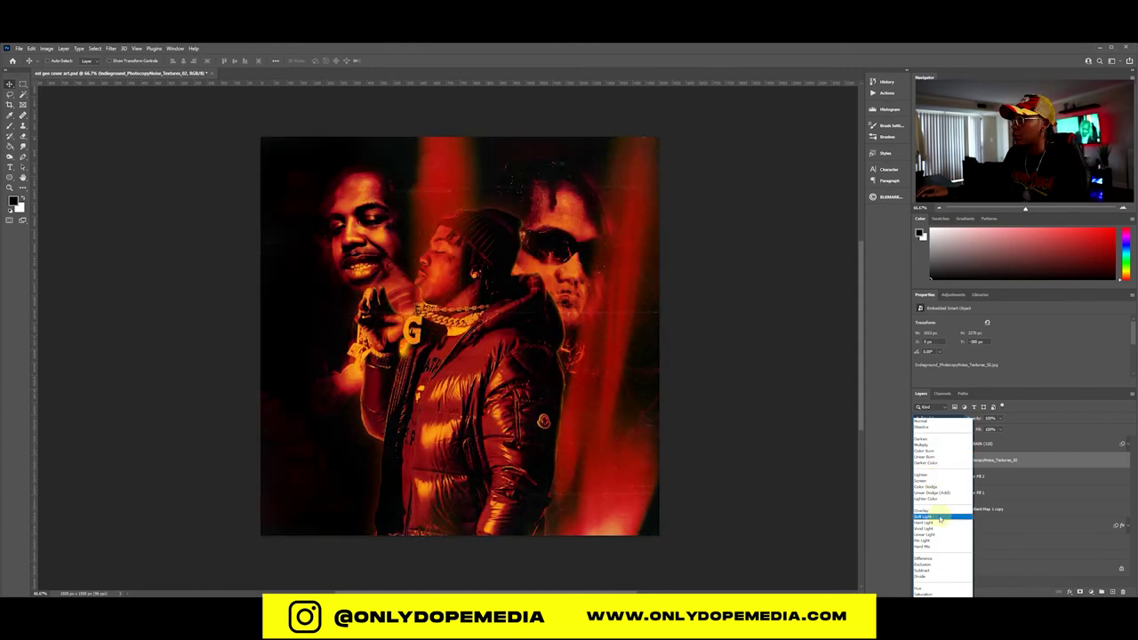
{"action": "left_click", "coordinate": [928, 480]}
{"action": "key", "text": "ctrl+t"}
{"action": "left_click_drag", "start_coordinate": [513, 267], "coordinate": [637, 329]}
{"action": "key", "text": "Return"}
{"action": "left_click", "coordinate": [992, 558]}
{"action": "key", "text": "ctrl+t"}
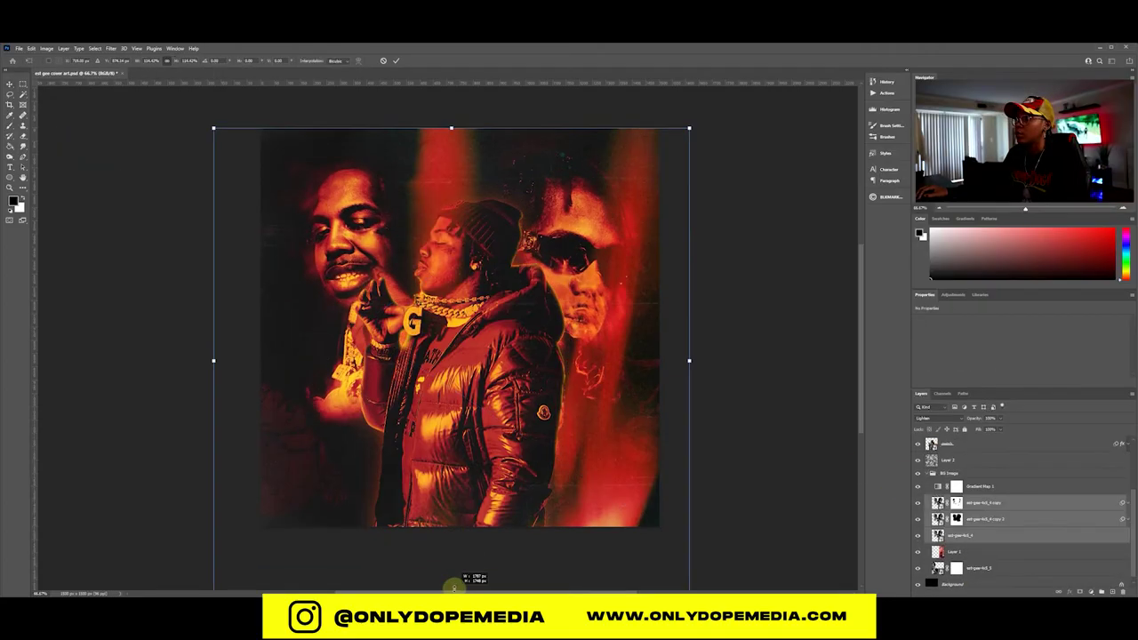
{"action": "key", "text": "Return"}
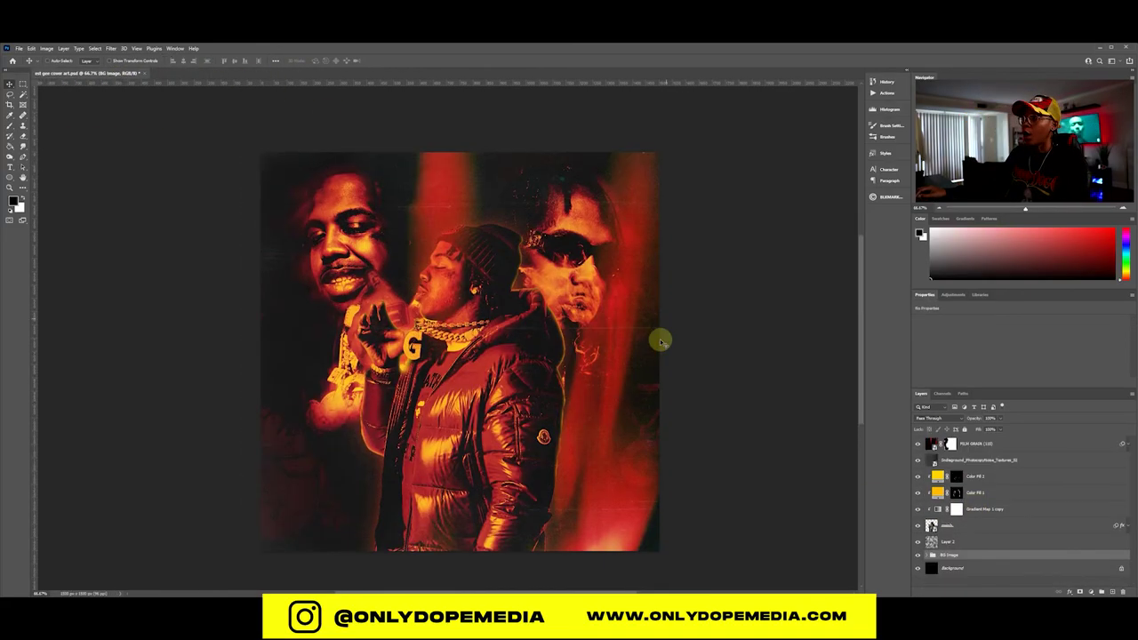
{"action": "left_click_drag", "start_coordinate": [685, 329], "coordinate": [681, 317]}
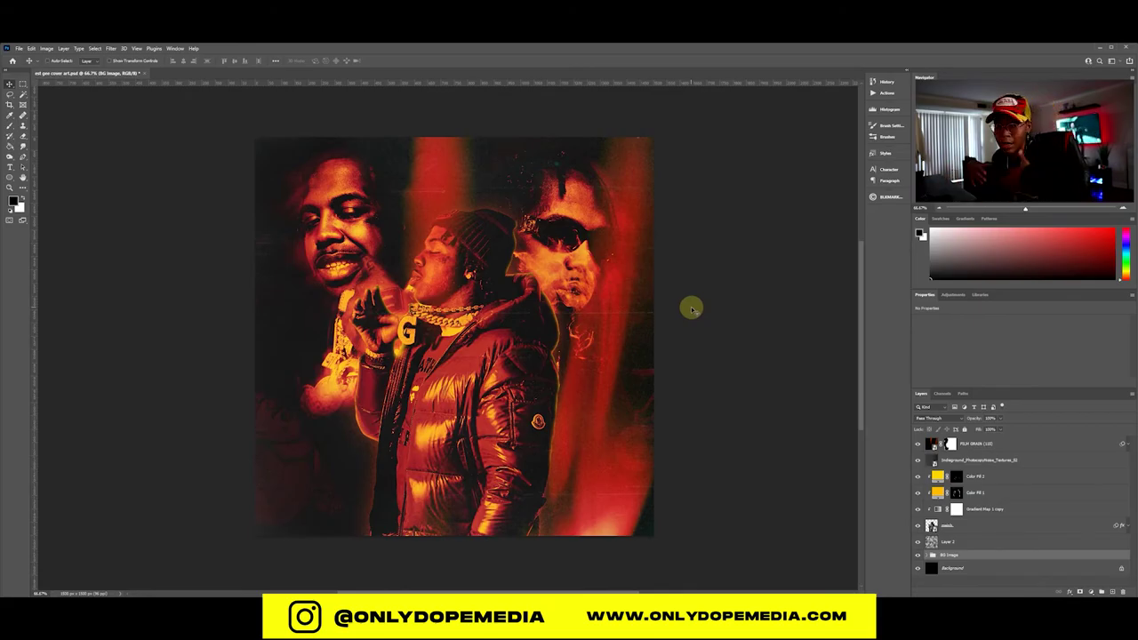
{"action": "left_click", "coordinate": [1023, 444]}
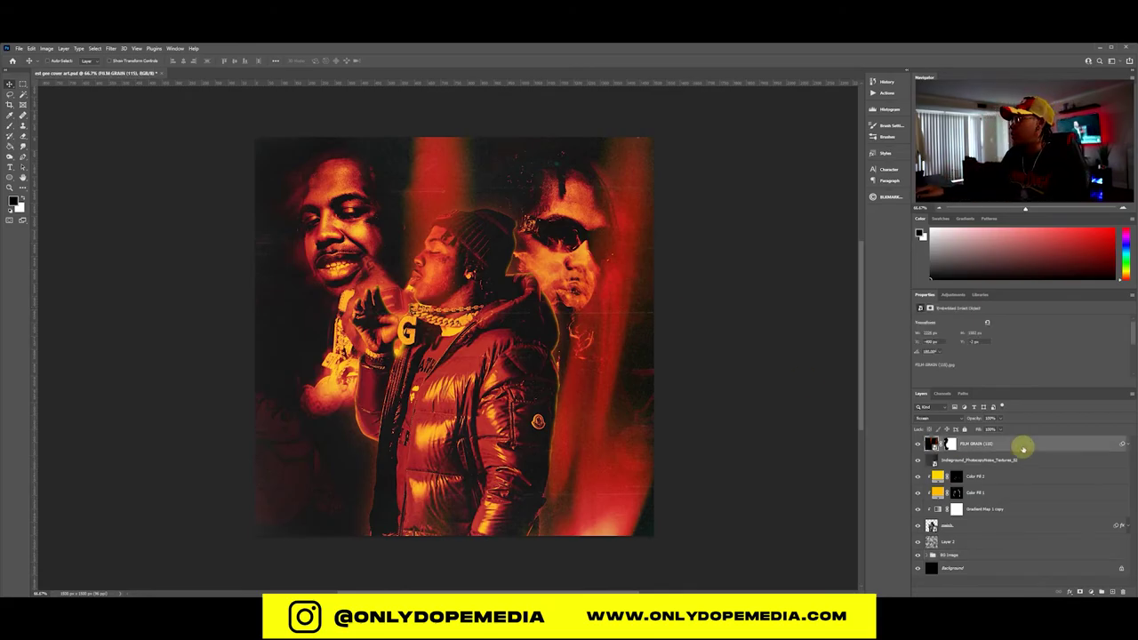
{"action": "left_click", "coordinate": [1036, 473]}
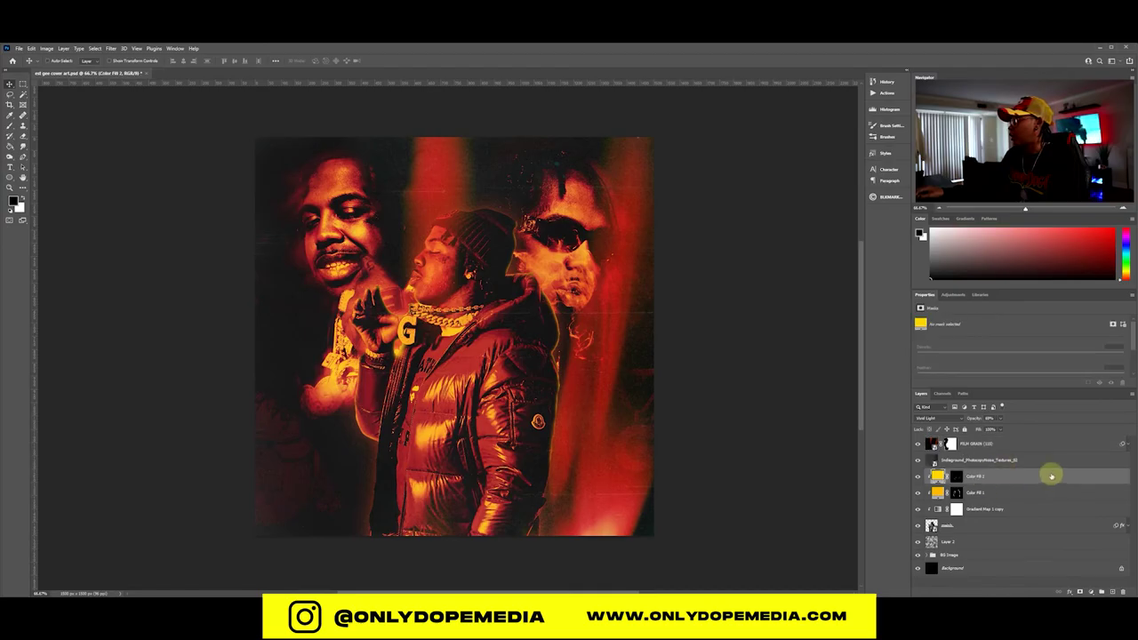
{"action": "left_click", "coordinate": [1043, 461]}
{"action": "left_click", "coordinate": [1033, 478]}
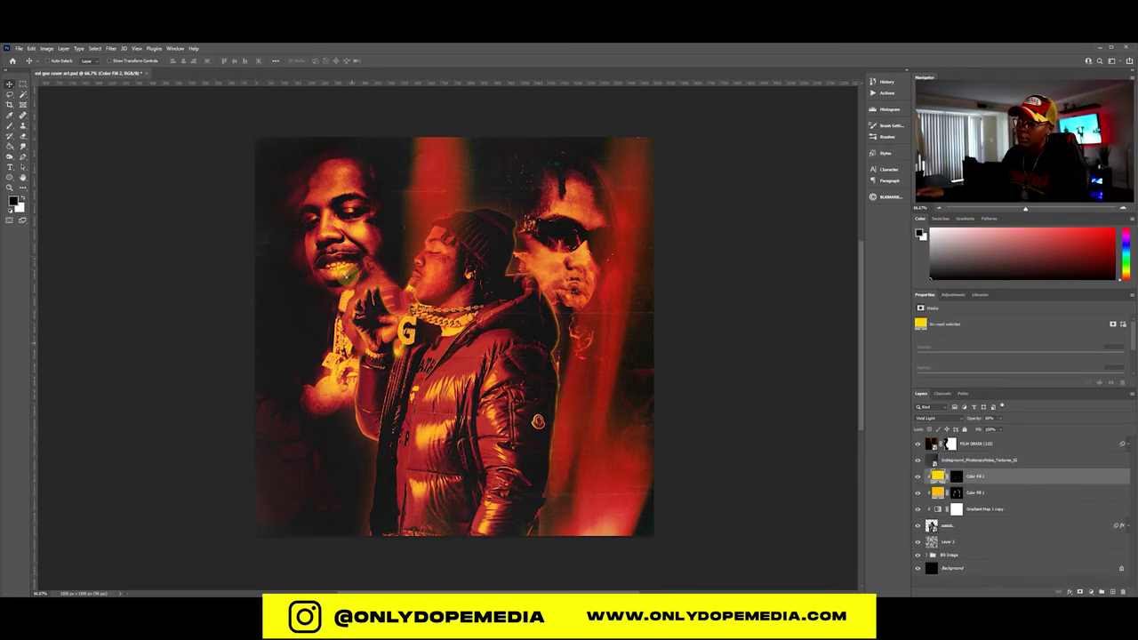
{"action": "key", "text": "t"}
{"action": "left_click", "coordinate": [347, 267]}
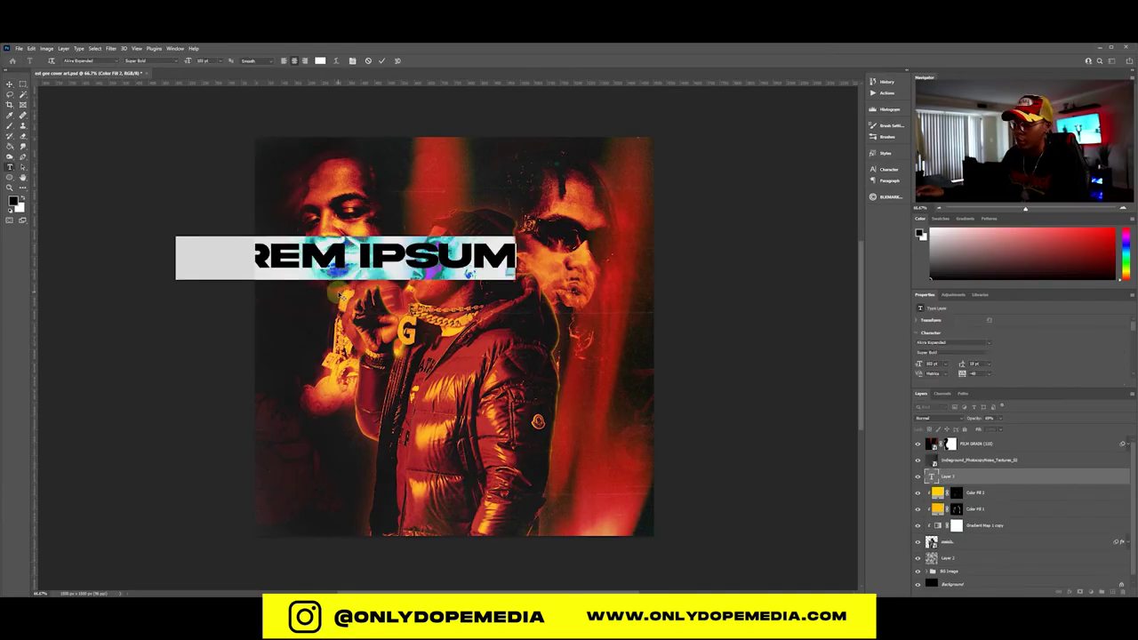
Step: Type the two title lines BIGGER THAN and LIFE OR DEATH and select them for styling
{"action": "type", "text": "BIGGER"}
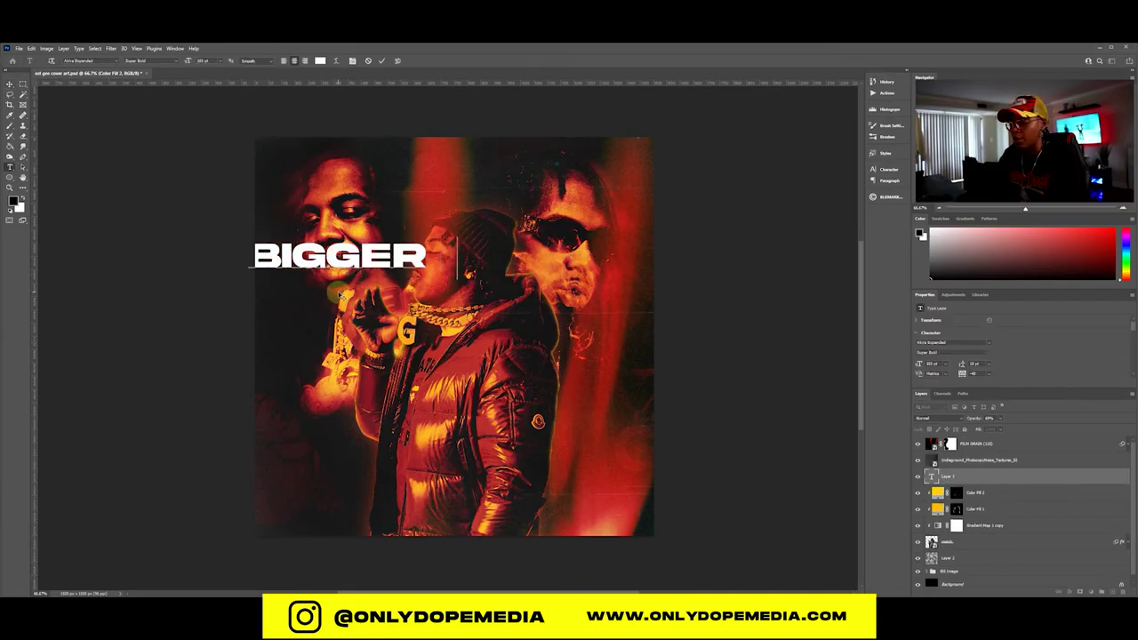
{"action": "type", "text": " THAN"}
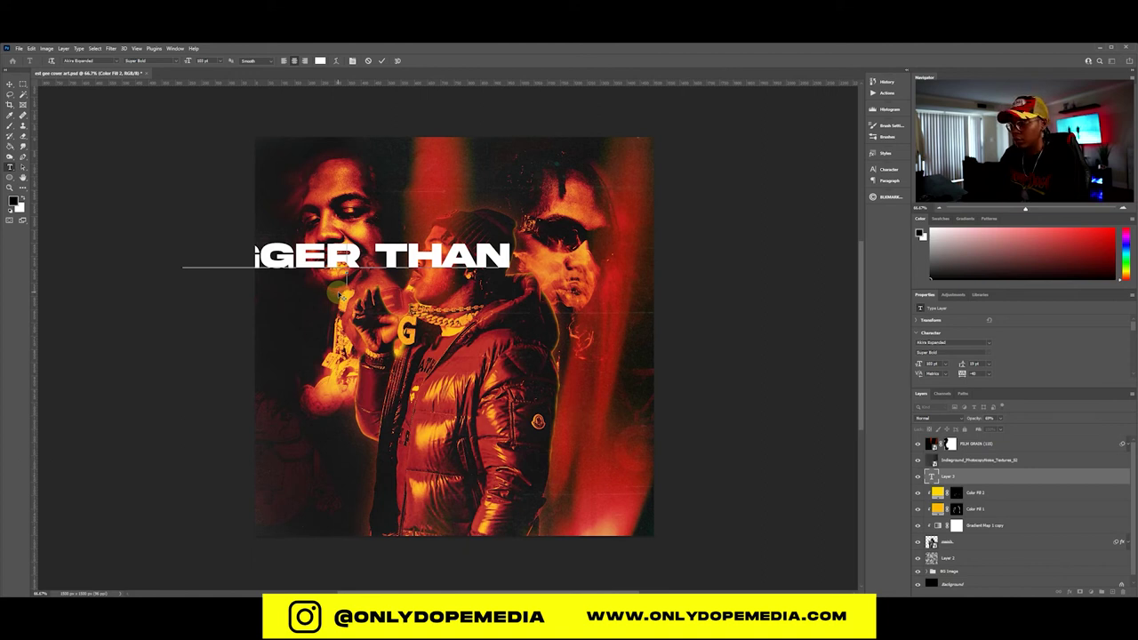
{"action": "key", "text": "Return"}
{"action": "type", "text": "BIGGER THA"}
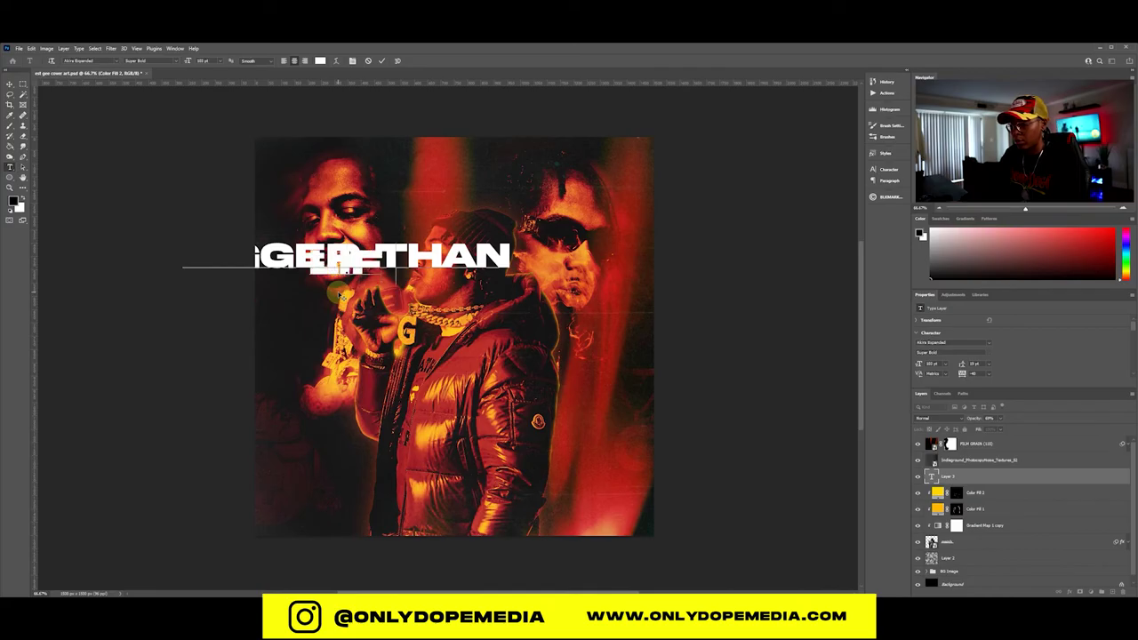
{"action": "type", "text": "TH"}
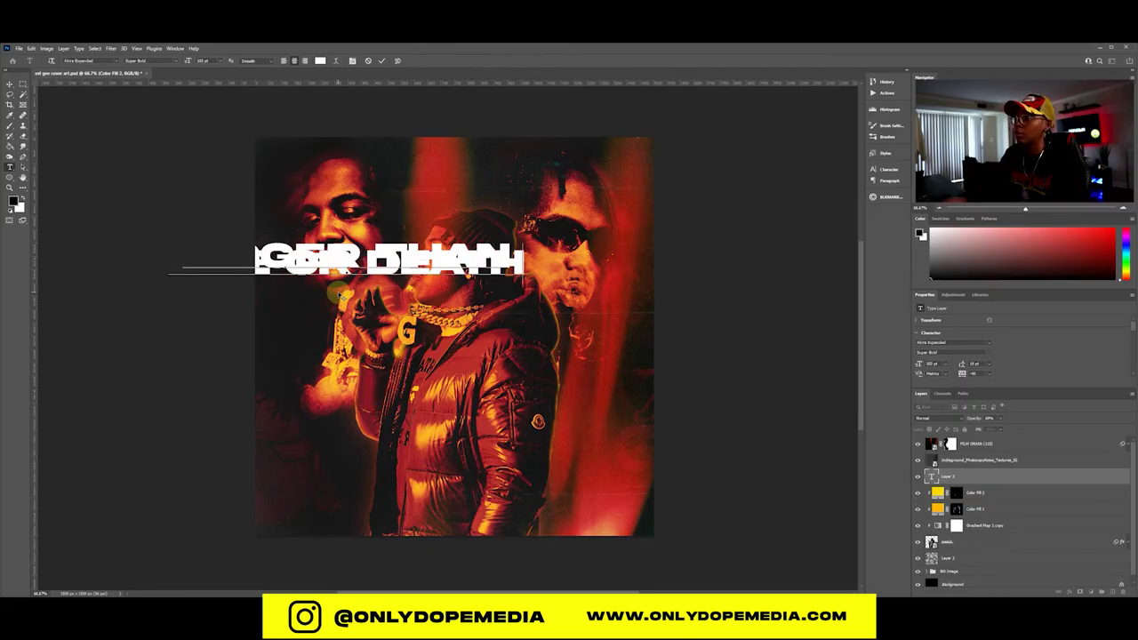
{"action": "key", "text": "ctrl+a"}
{"action": "left_click", "coordinate": [352, 60]}
{"action": "scroll", "coordinate": [815, 180], "scroll_direction": "down", "scroll_amount": 2}
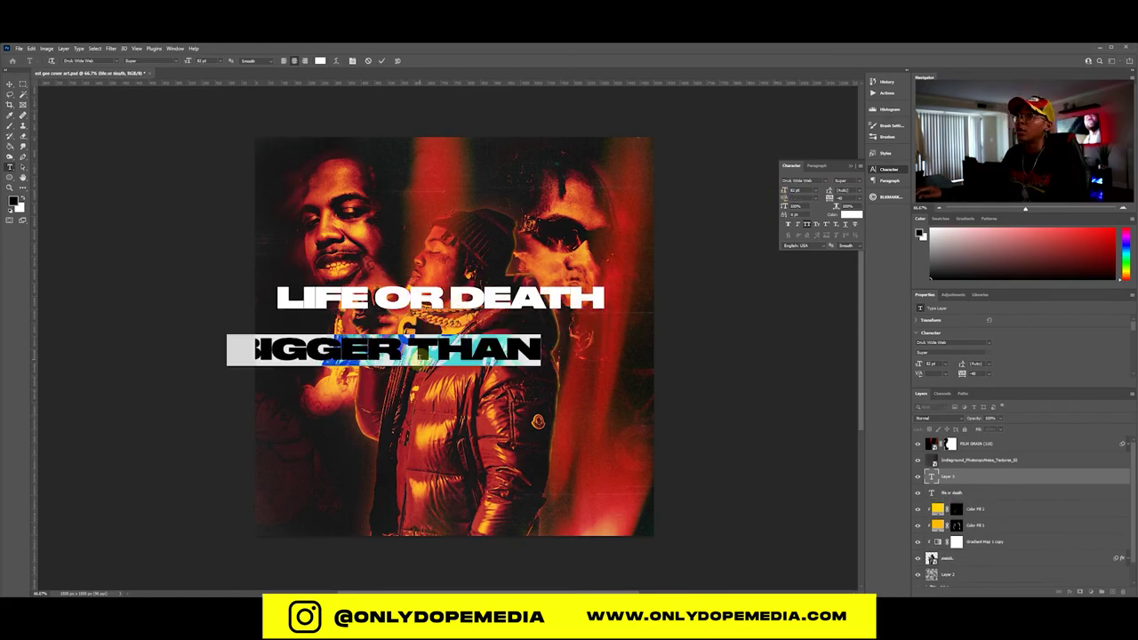
{"action": "scroll", "coordinate": [815, 181], "scroll_direction": "down", "scroll_amount": 2}
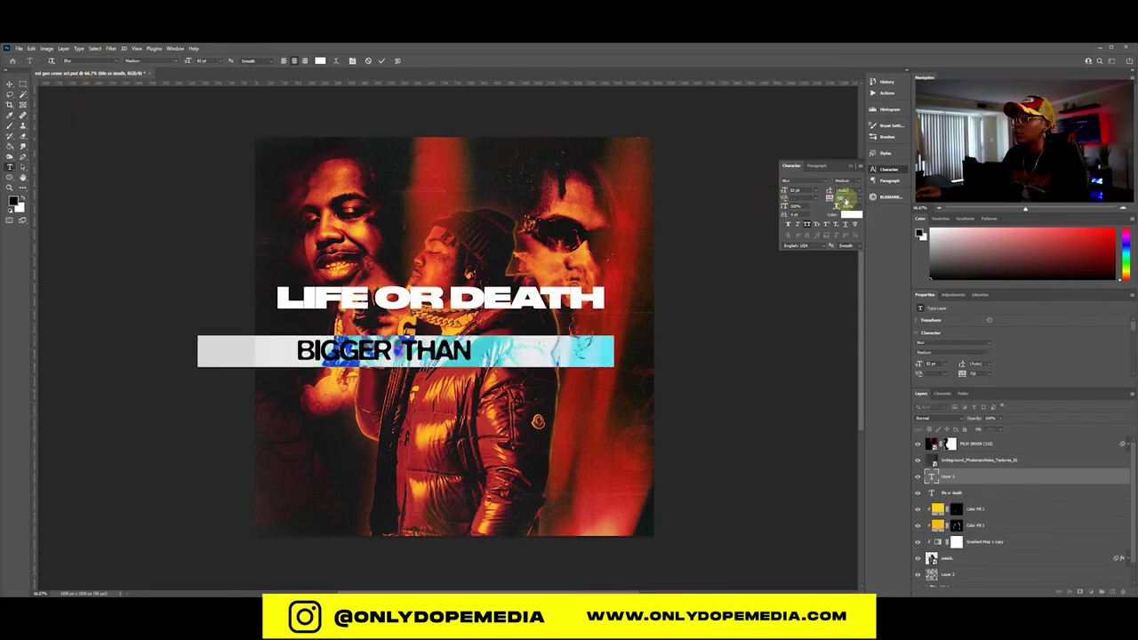
{"action": "scroll", "coordinate": [788, 197], "scroll_direction": "up", "scroll_amount": 3}
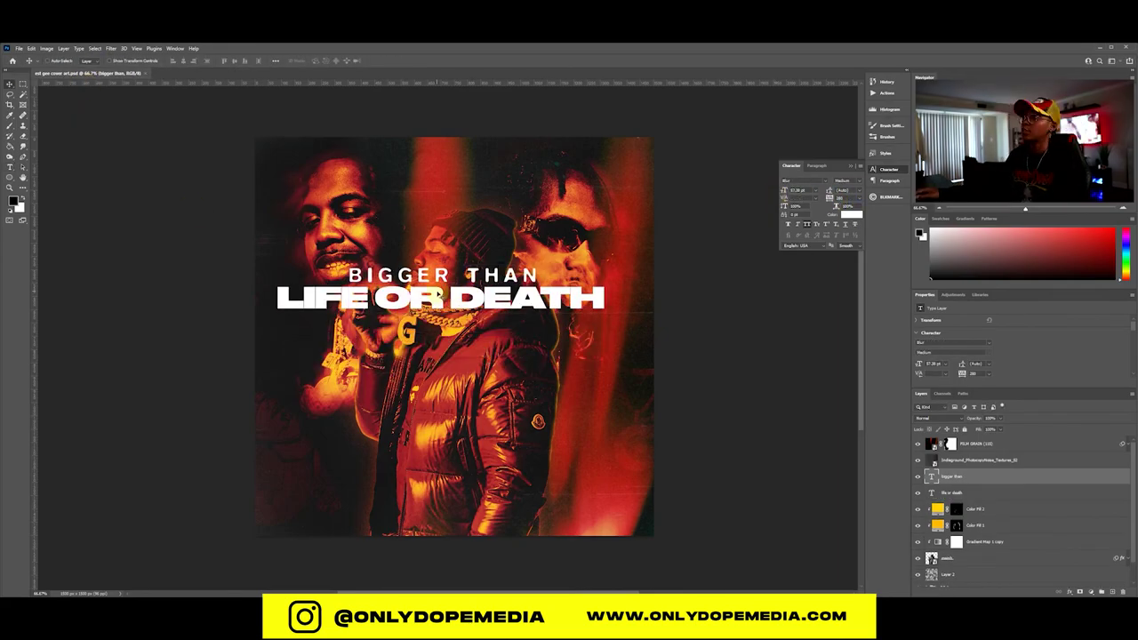
Step: Colour both the LIFE OR DEATH and BIGGER THAN text layers cream
{"action": "left_click", "coordinate": [951, 492]}
{"action": "left_click", "coordinate": [850, 214]}
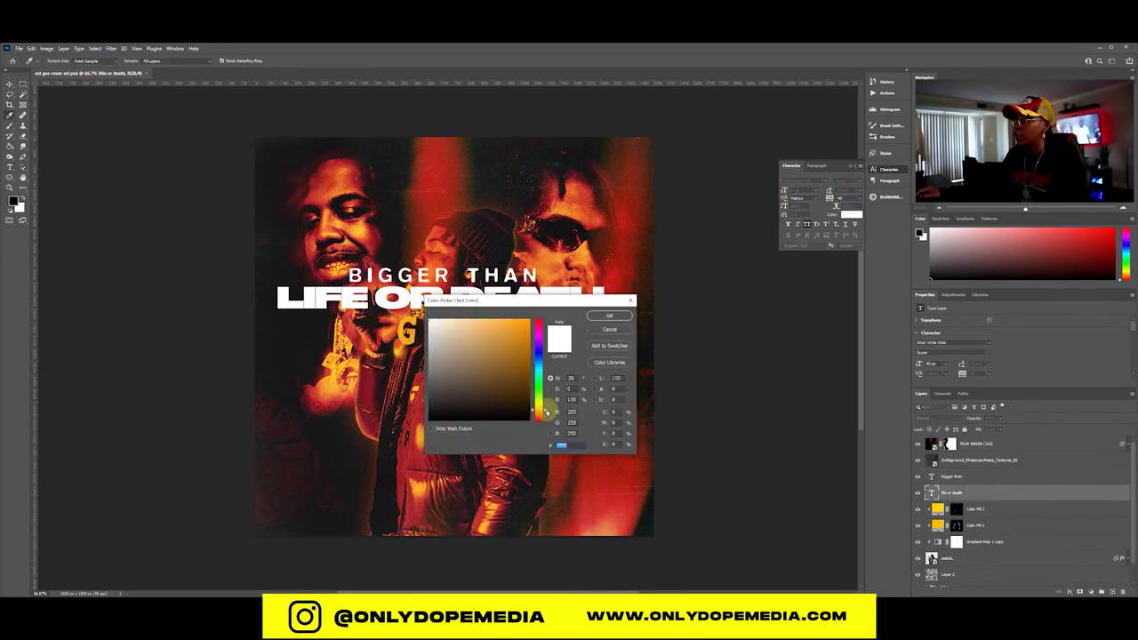
{"action": "left_click", "coordinate": [608, 316]}
{"action": "left_click", "coordinate": [988, 477]}
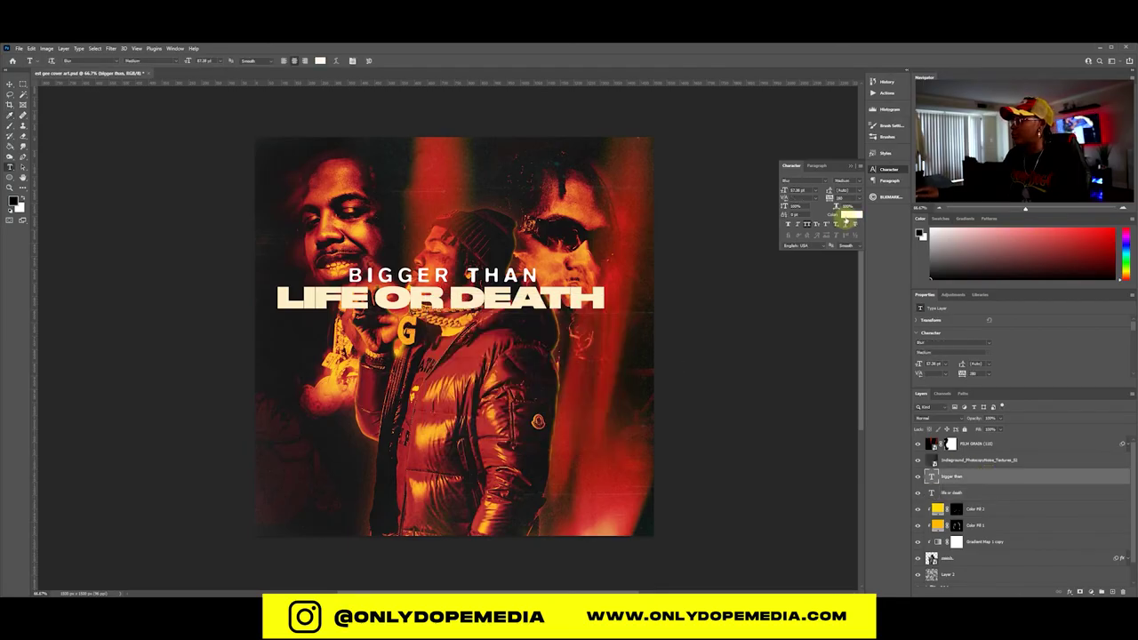
{"action": "left_click", "coordinate": [851, 214]}
{"action": "left_click", "coordinate": [567, 442]}
{"action": "type", "text": "ffefc7"}
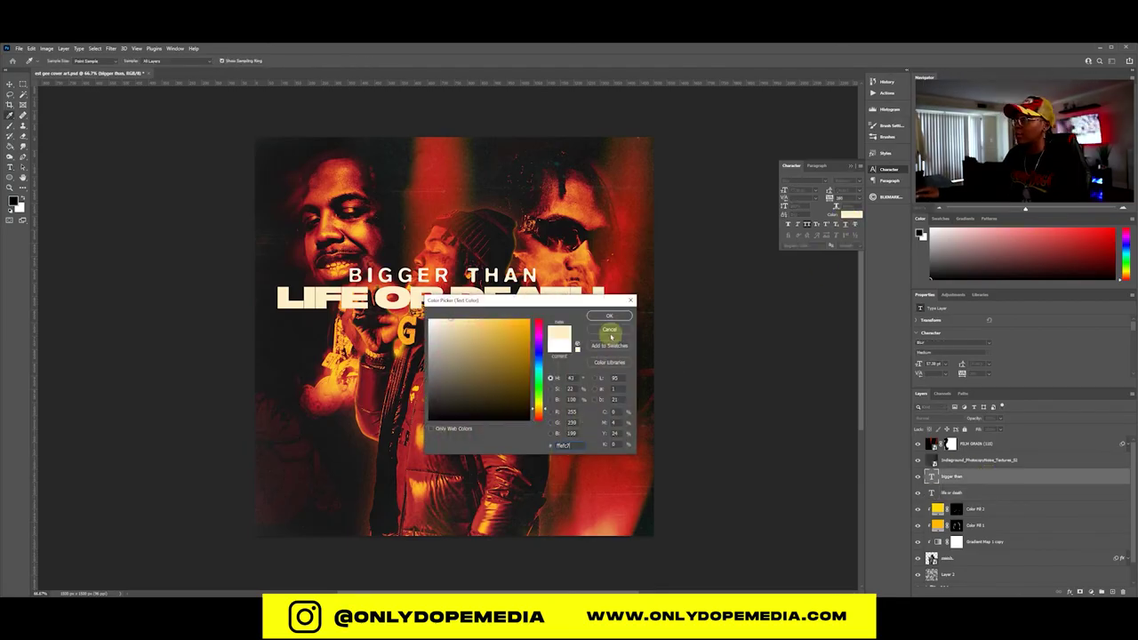
{"action": "left_click", "coordinate": [609, 316]}
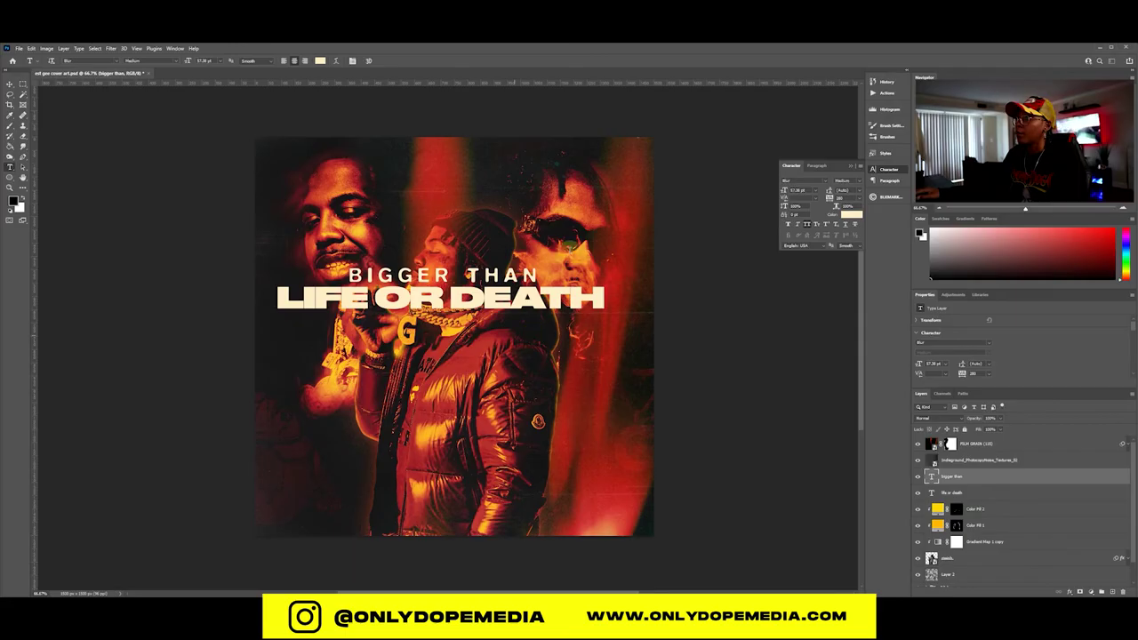
Step: Convert both title layers into one smart object and duplicate it
{"action": "left_click", "coordinate": [984, 493], "text": "shift"}
{"action": "right_click", "coordinate": [984, 493]}
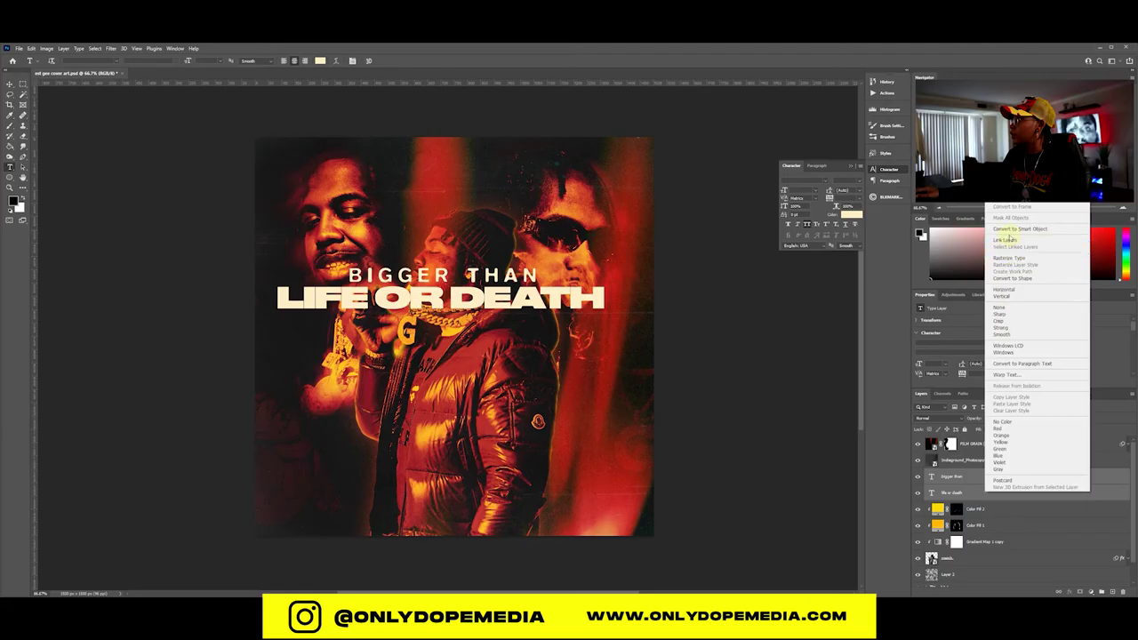
{"action": "left_click", "coordinate": [1022, 229]}
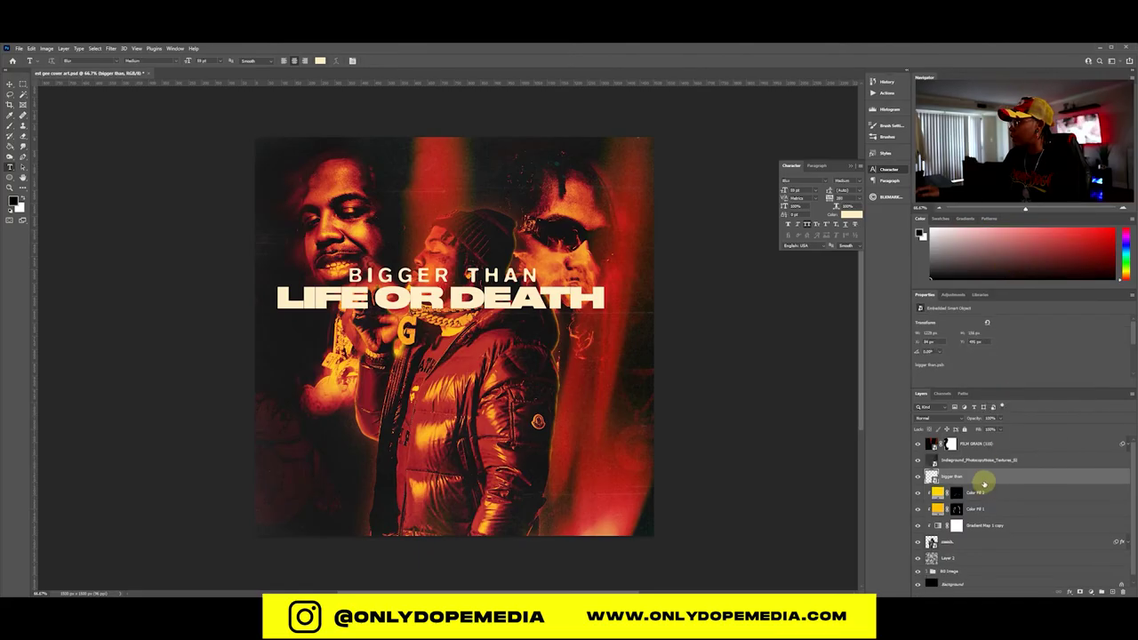
{"action": "key", "text": "ctrl+j"}
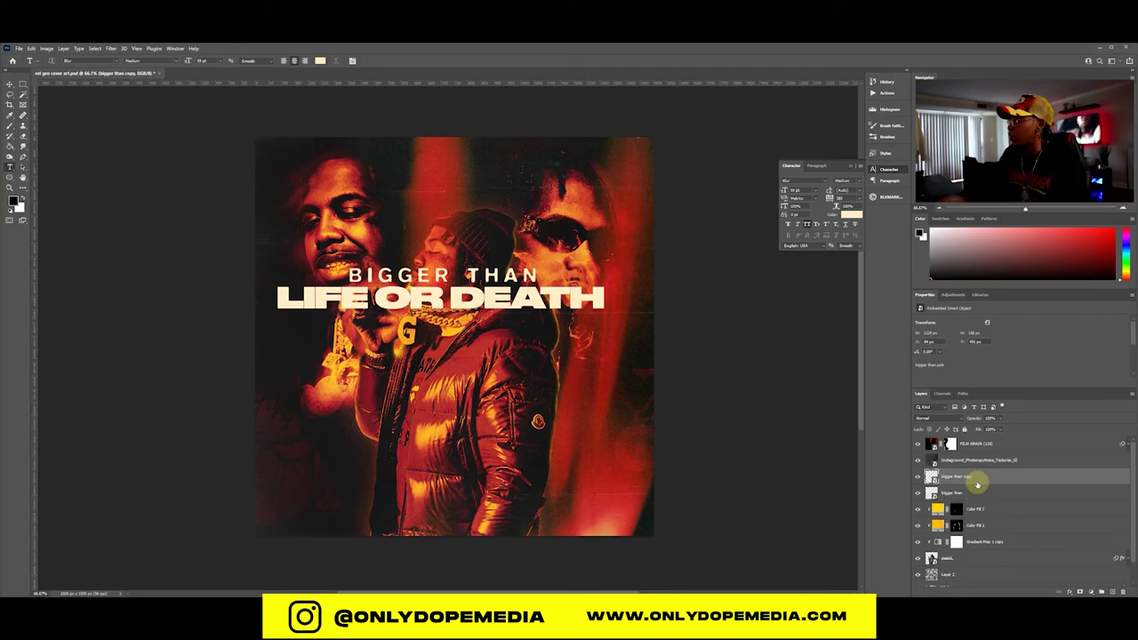
Step: Hide the original title and give the copy an Outside Color stroke sampled from the cream text
{"action": "left_click", "coordinate": [918, 493]}
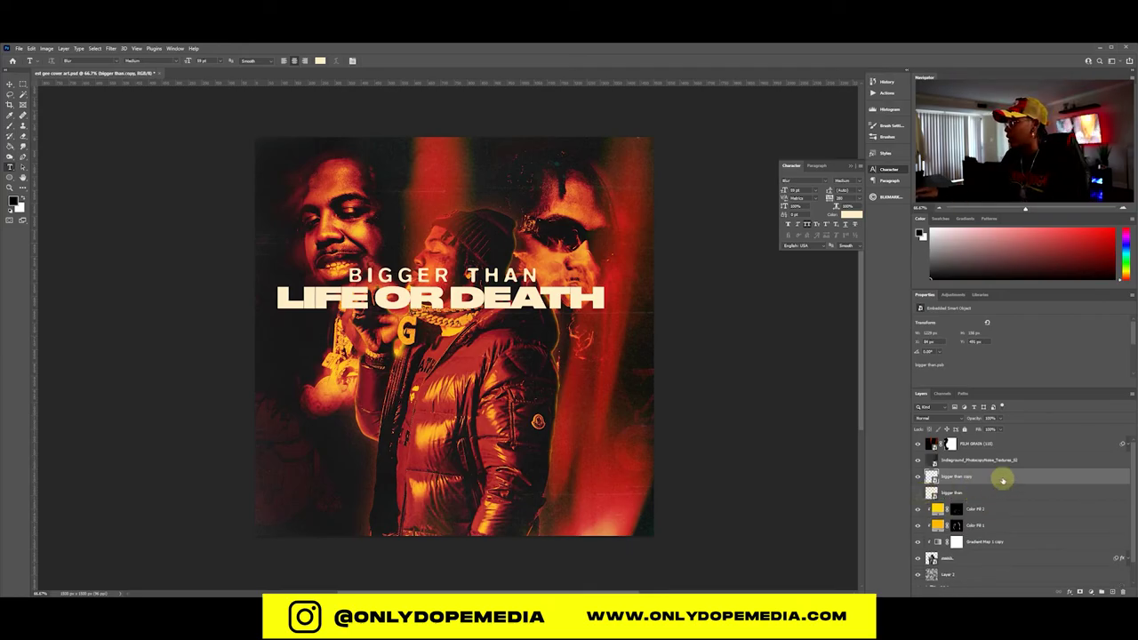
{"action": "double_click", "coordinate": [1002, 480]}
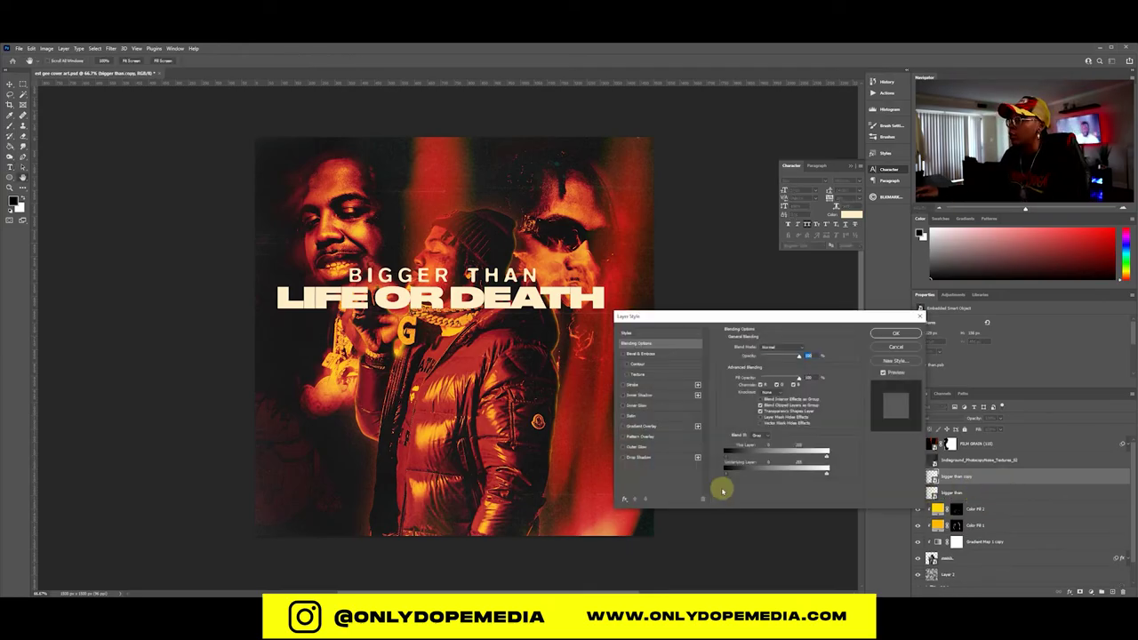
{"action": "left_click", "coordinate": [635, 384]}
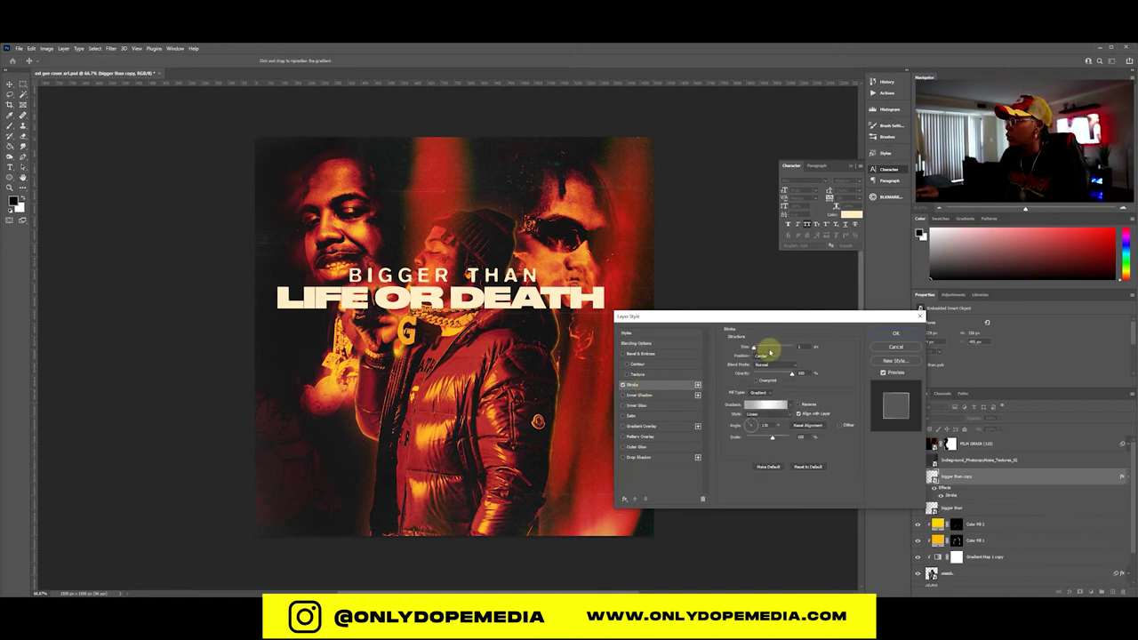
{"action": "left_click", "coordinate": [770, 355]}
{"action": "left_click", "coordinate": [770, 364]}
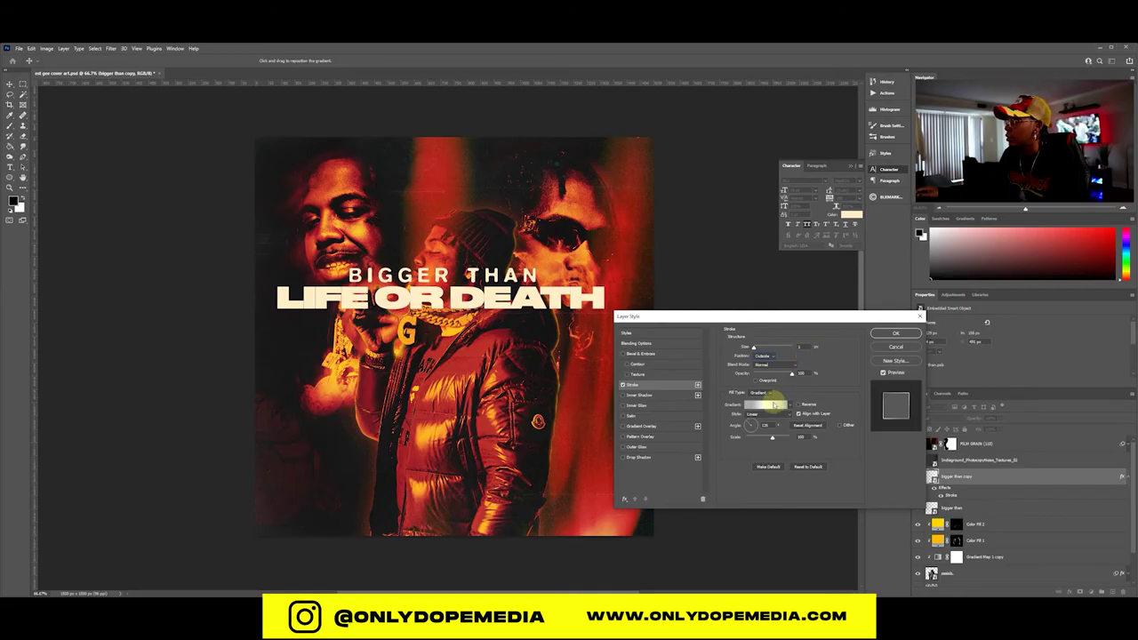
{"action": "left_click", "coordinate": [766, 400]}
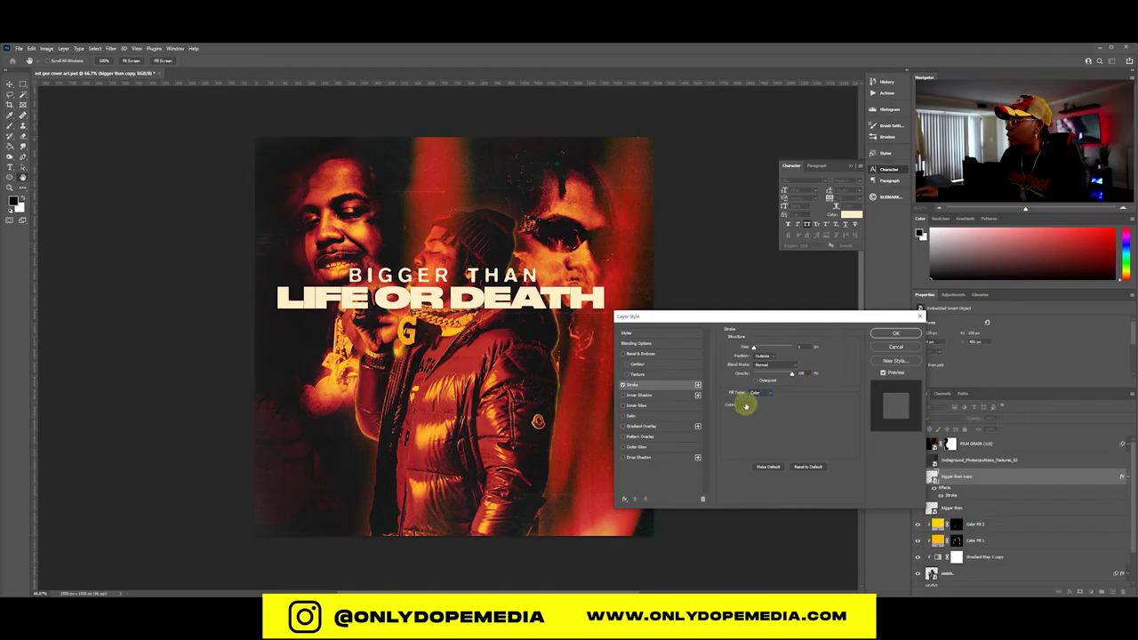
{"action": "left_click", "coordinate": [744, 405]}
{"action": "left_click", "coordinate": [384, 302]}
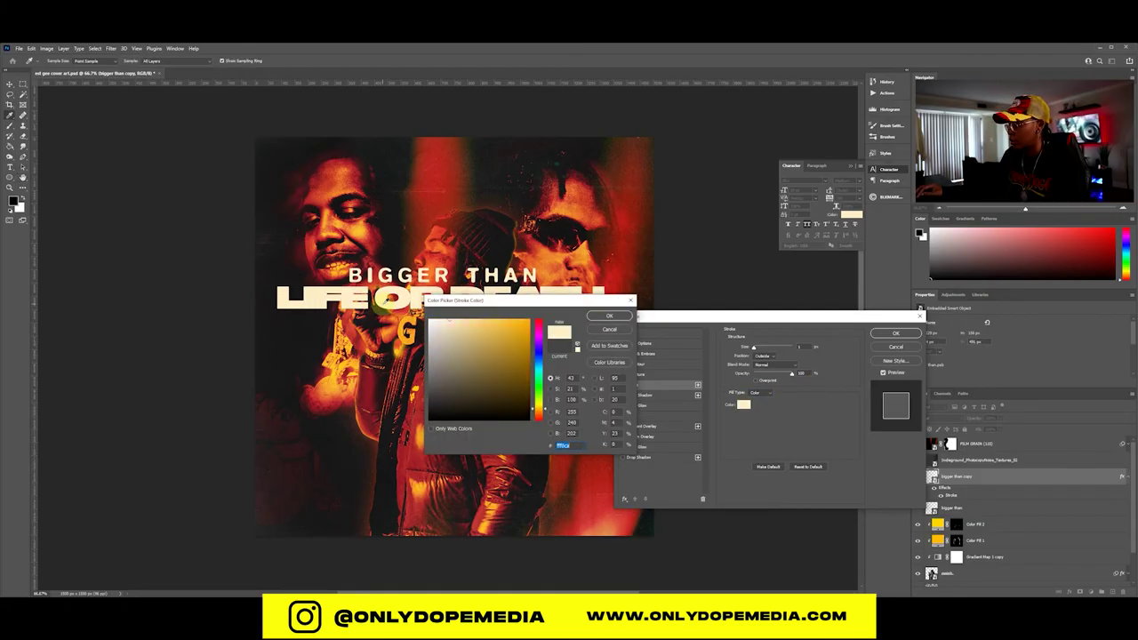
{"action": "key", "text": "Return"}
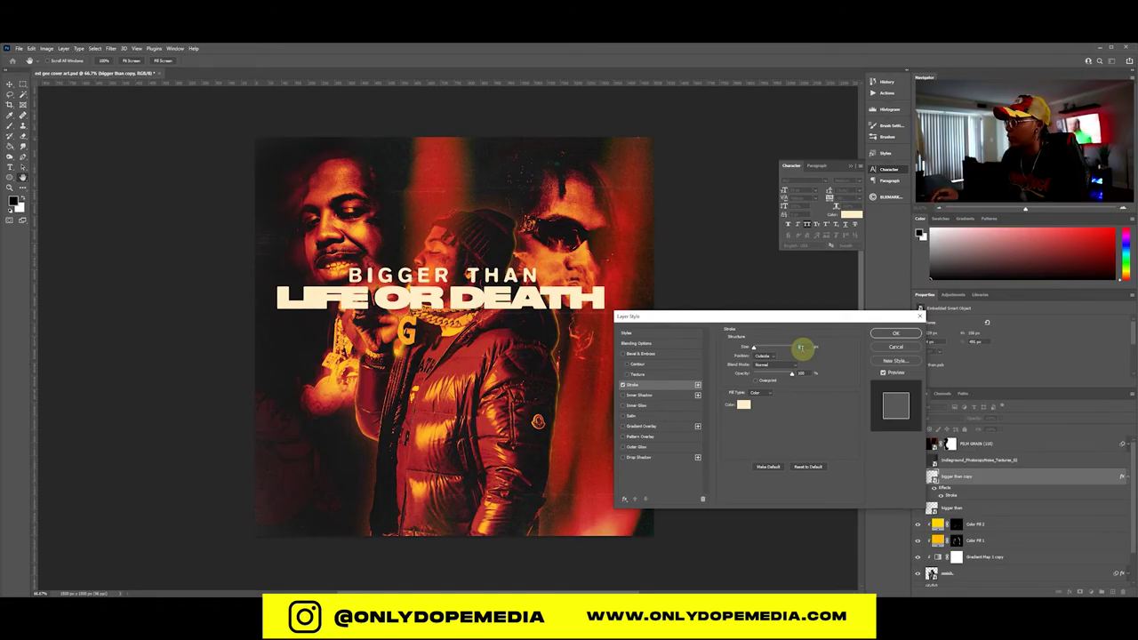
{"action": "key", "text": "Return"}
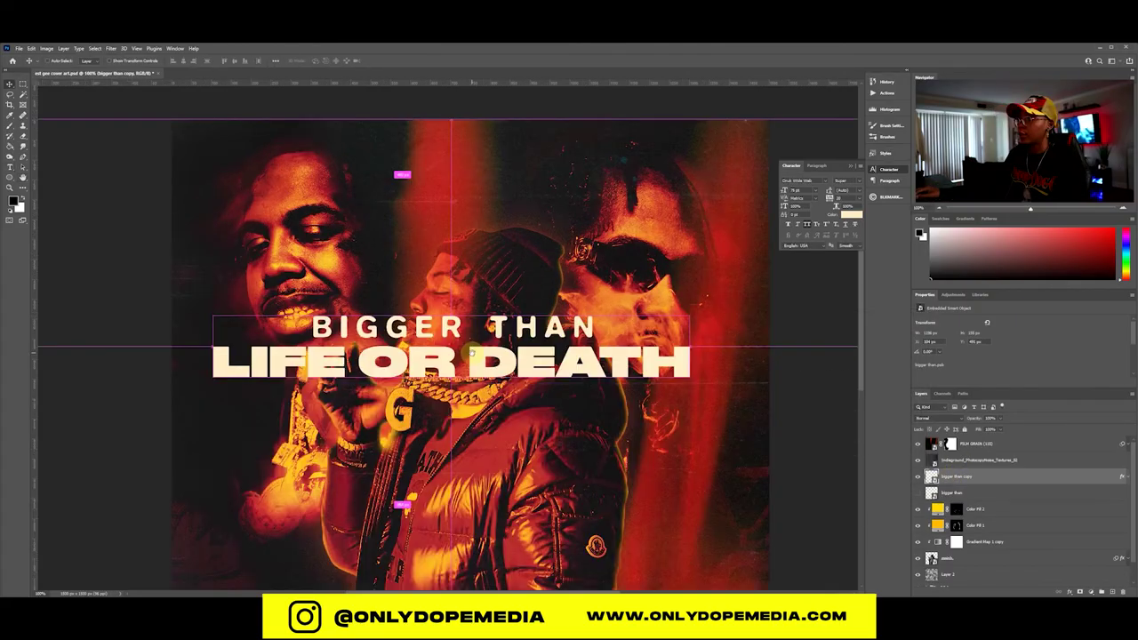
Step: Rasterize the bigger than copy title layer
{"action": "key", "text": "v"}
{"action": "key", "text": "ctrl+1"}
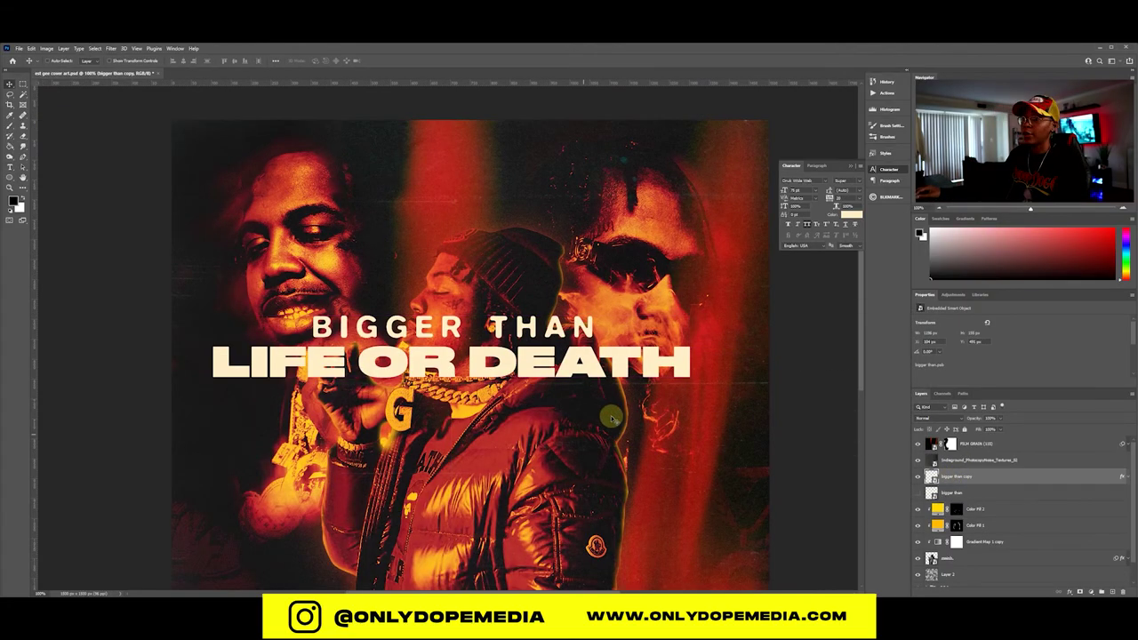
{"action": "right_click", "coordinate": [1004, 478]}
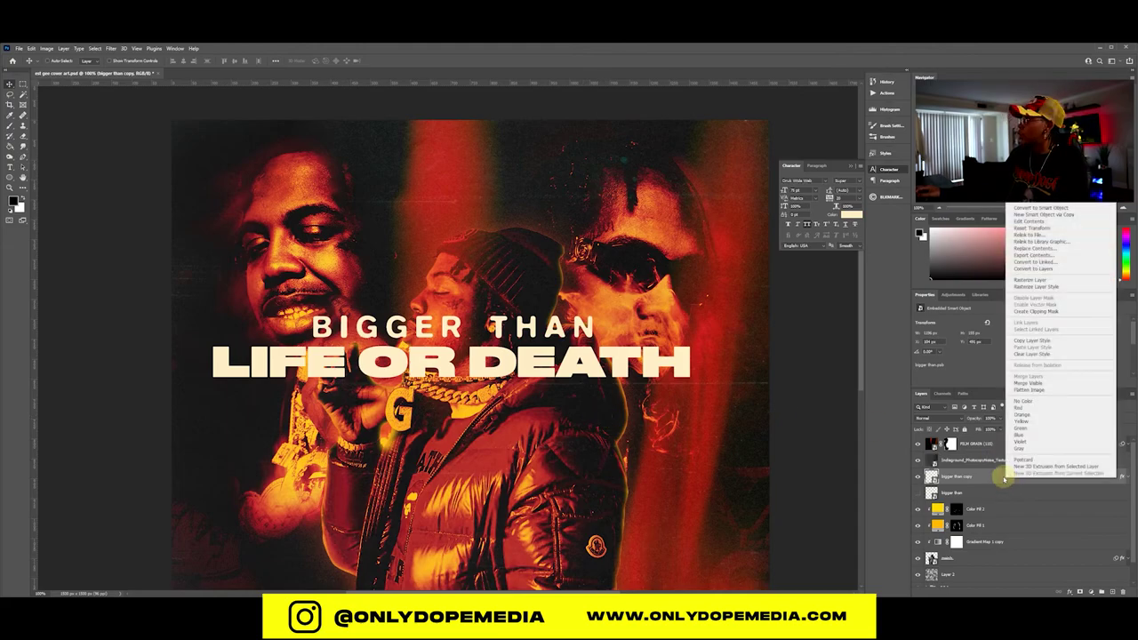
{"action": "left_click", "coordinate": [1031, 280]}
{"action": "right_click", "coordinate": [1006, 480]}
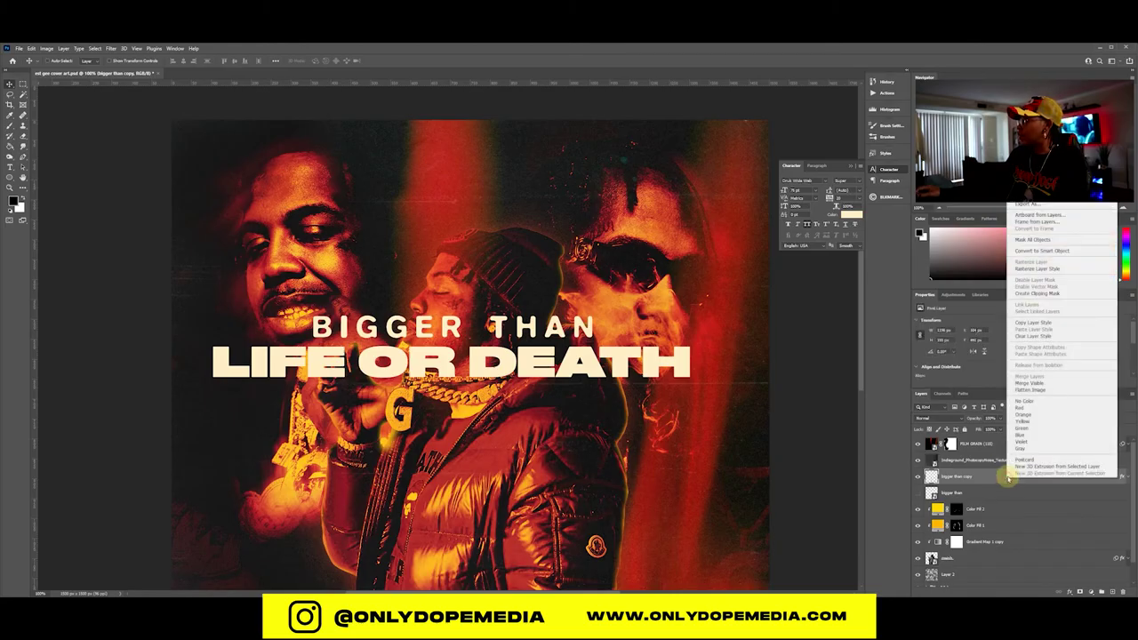
{"action": "left_click", "coordinate": [1031, 269]}
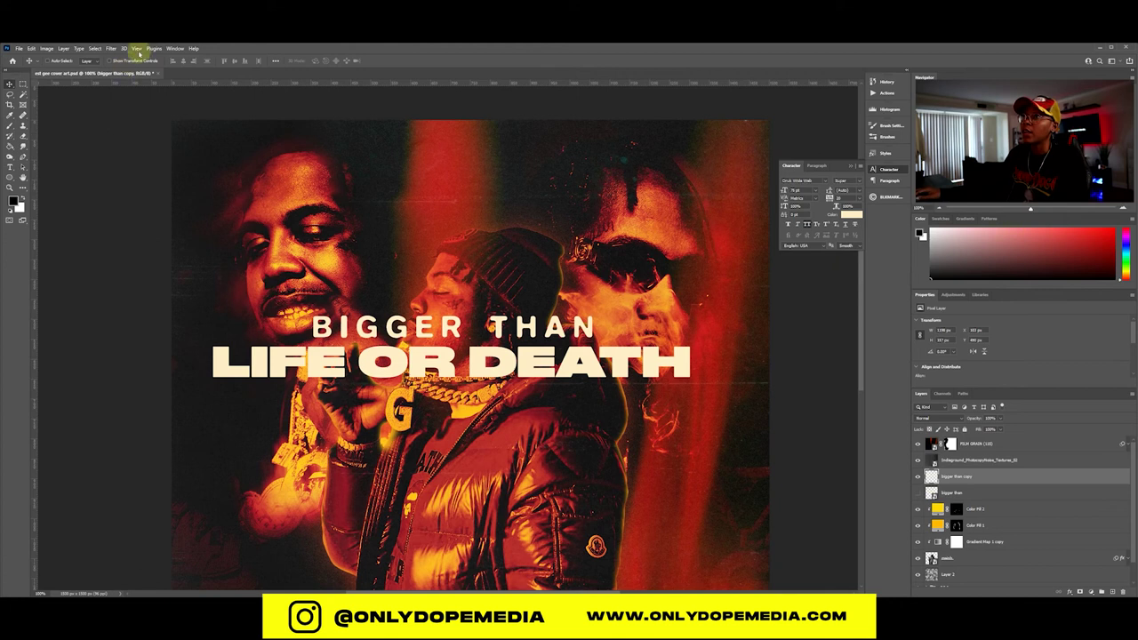
Step: Apply the Filter Gallery Stamp effect to the title copy with lower Smoothness
{"action": "left_click", "coordinate": [112, 50]}
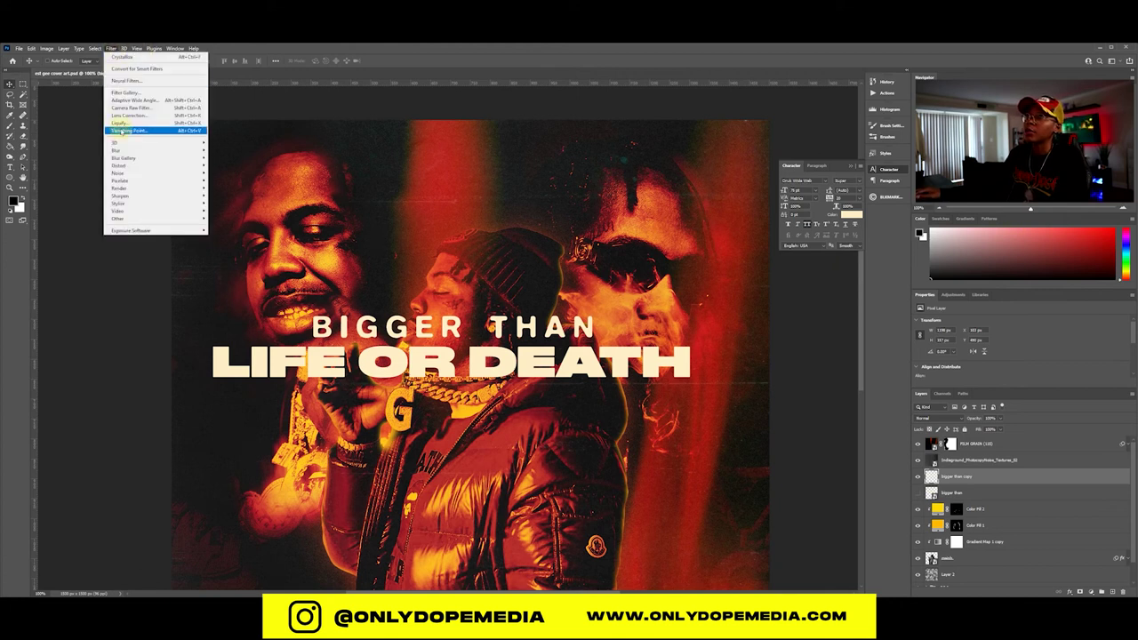
{"action": "left_click", "coordinate": [125, 93]}
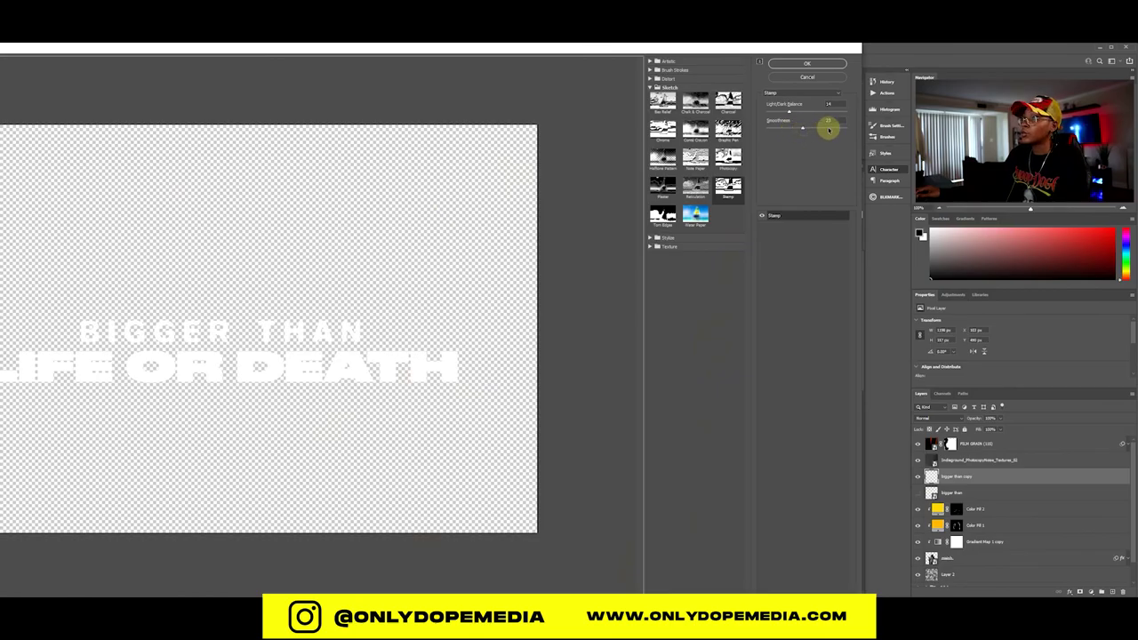
{"action": "left_click_drag", "start_coordinate": [827, 129], "coordinate": [804, 127]}
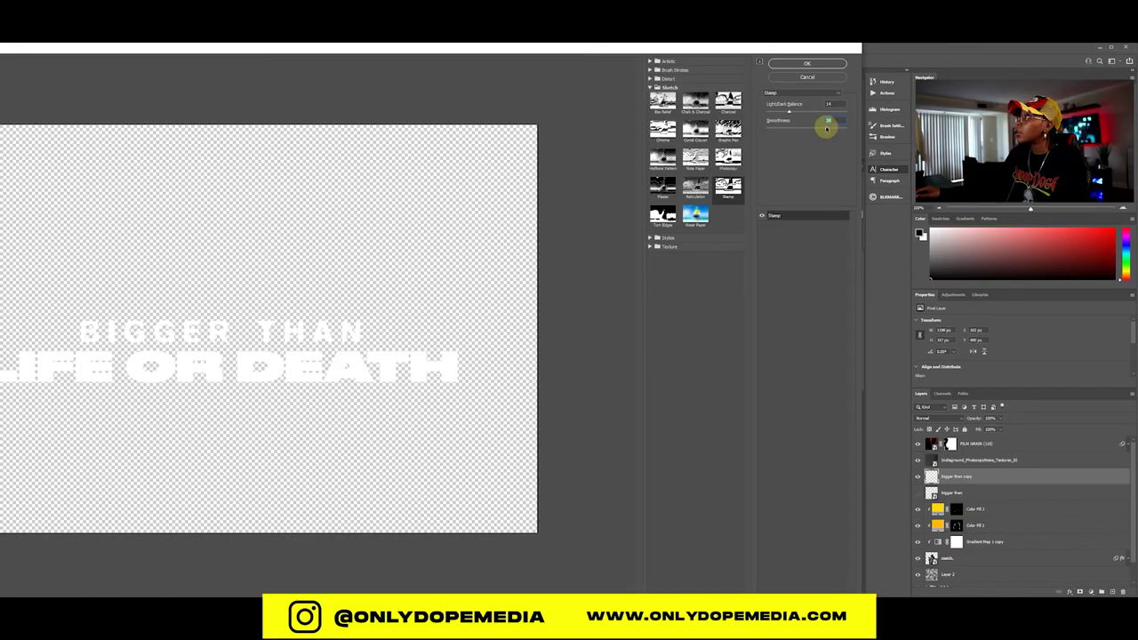
{"action": "left_click", "coordinate": [802, 65]}
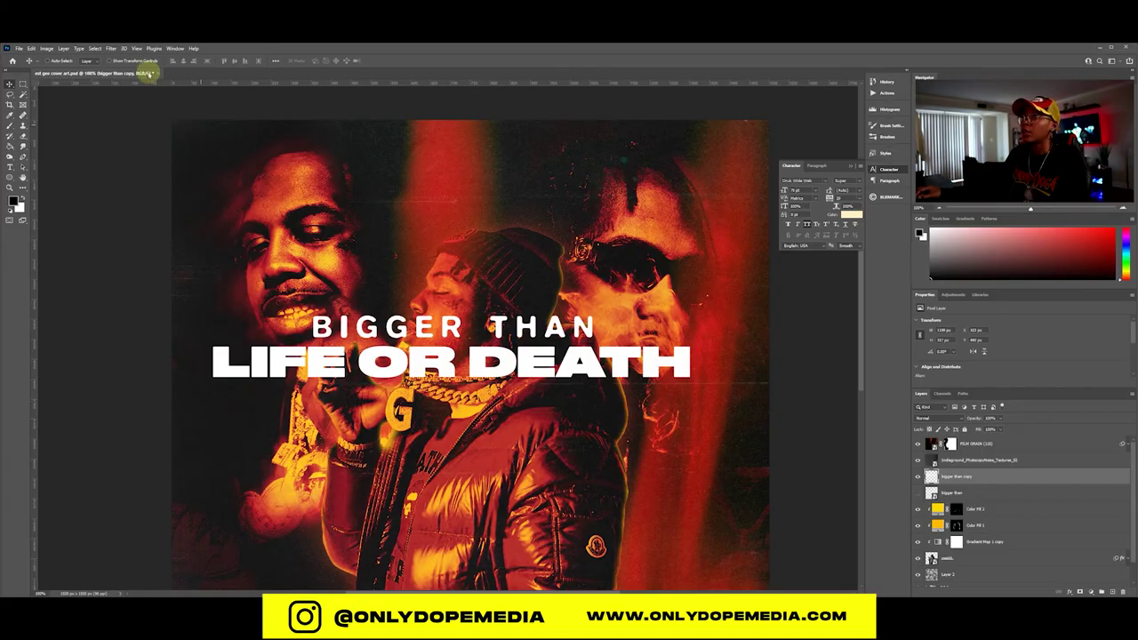
Step: Apply Pixelate > Crystallize to the title copy with a cell size of about 250
{"action": "left_click", "coordinate": [111, 48]}
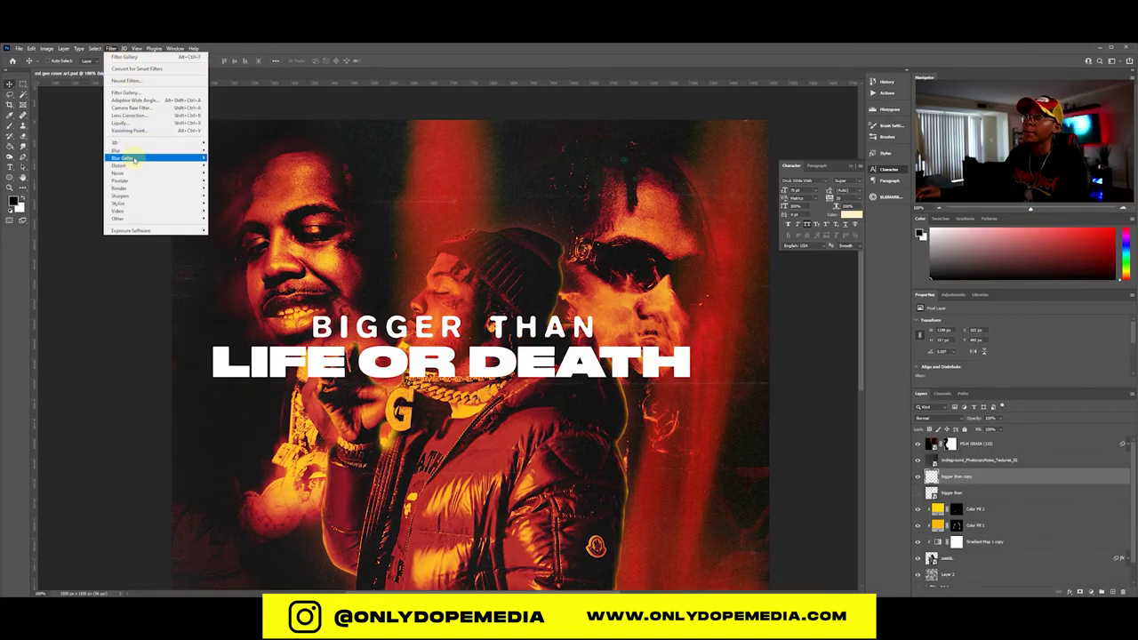
{"action": "mouse_move", "coordinate": [145, 181]}
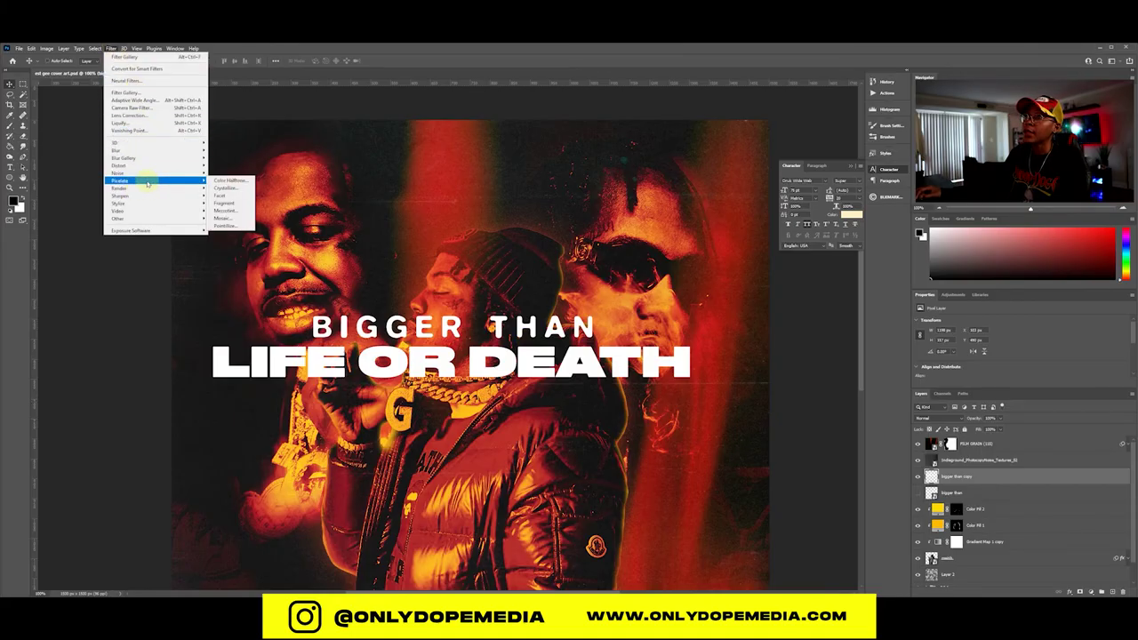
{"action": "left_click", "coordinate": [225, 187]}
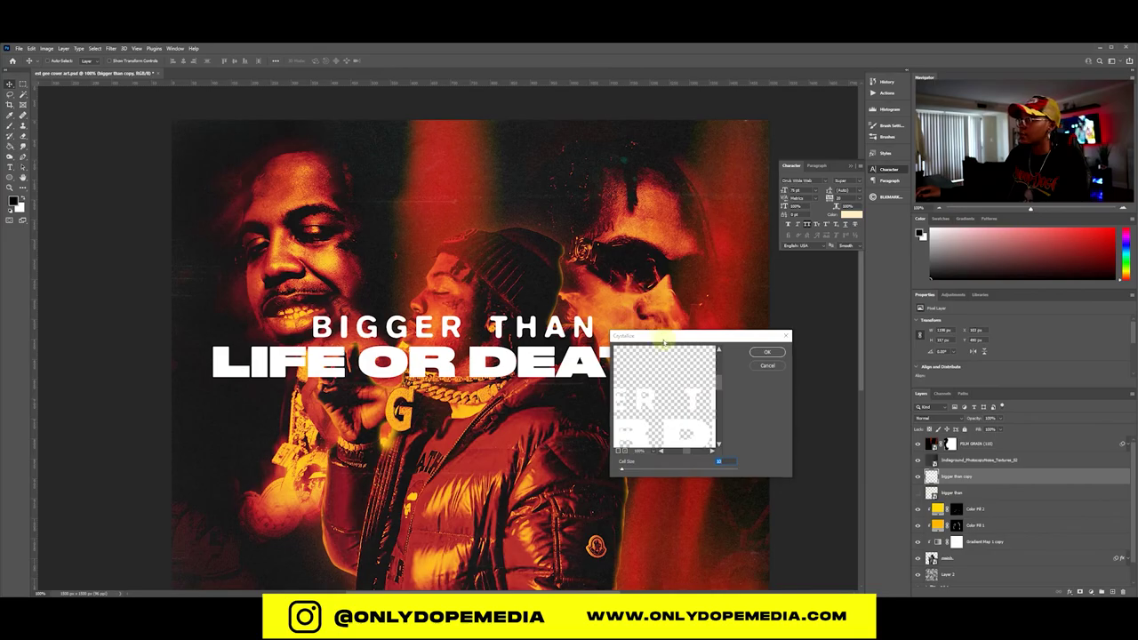
{"action": "left_click_drag", "start_coordinate": [665, 335], "coordinate": [556, 156]}
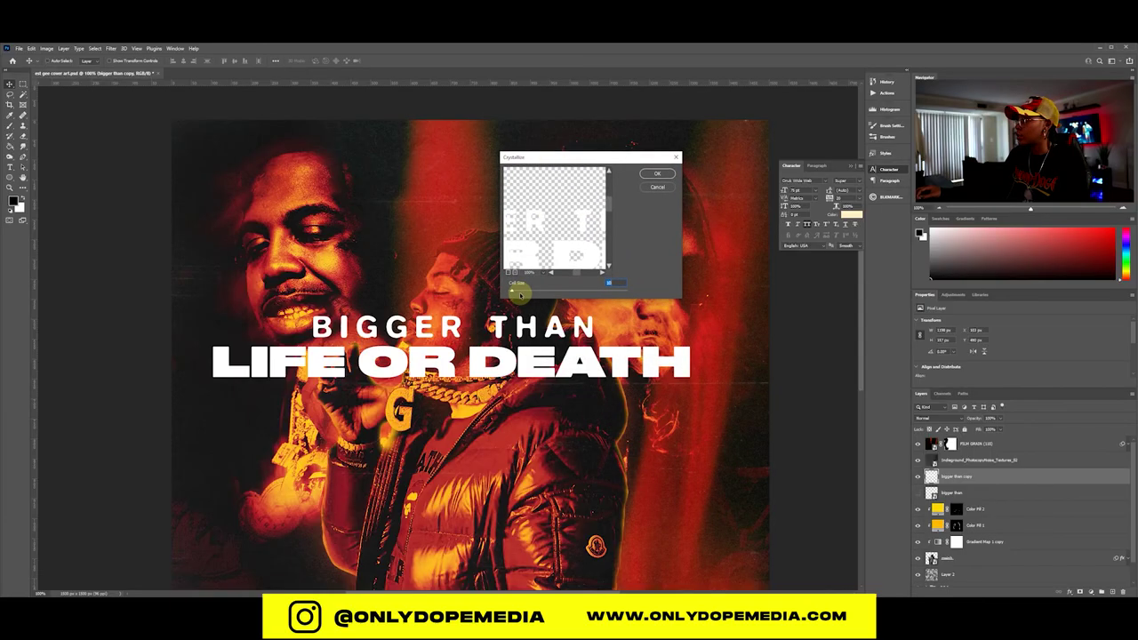
{"action": "left_click_drag", "start_coordinate": [523, 294], "coordinate": [570, 294]}
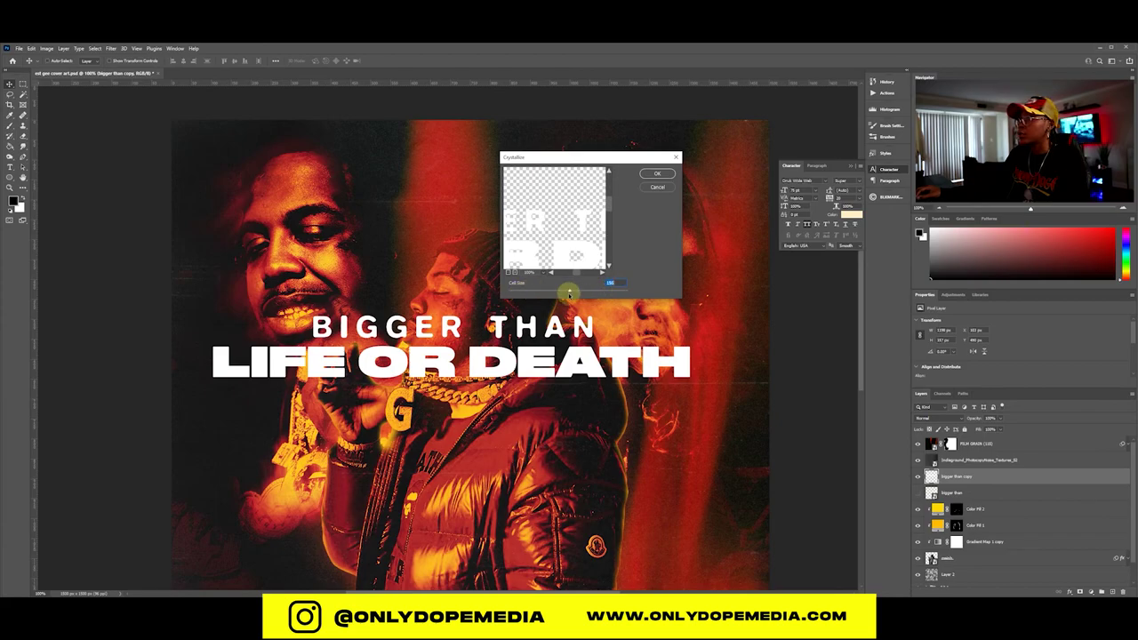
{"action": "left_click", "coordinate": [657, 175]}
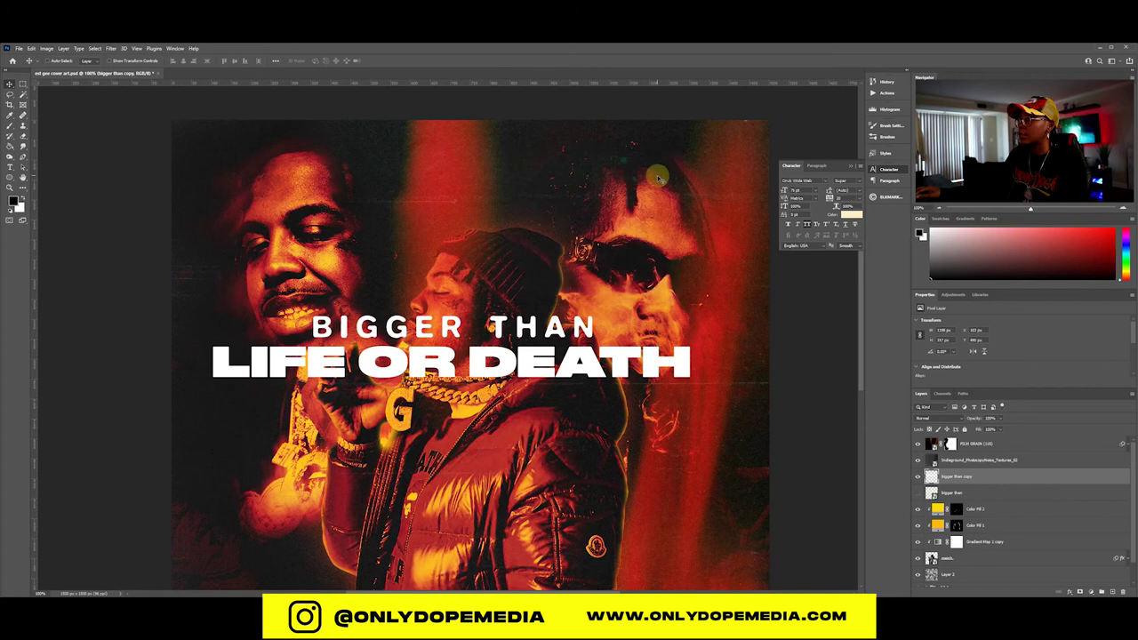
Step: Soften the crystallized title copy with a Gaussian Blur of about 0.8 pixels
{"action": "left_click", "coordinate": [111, 48]}
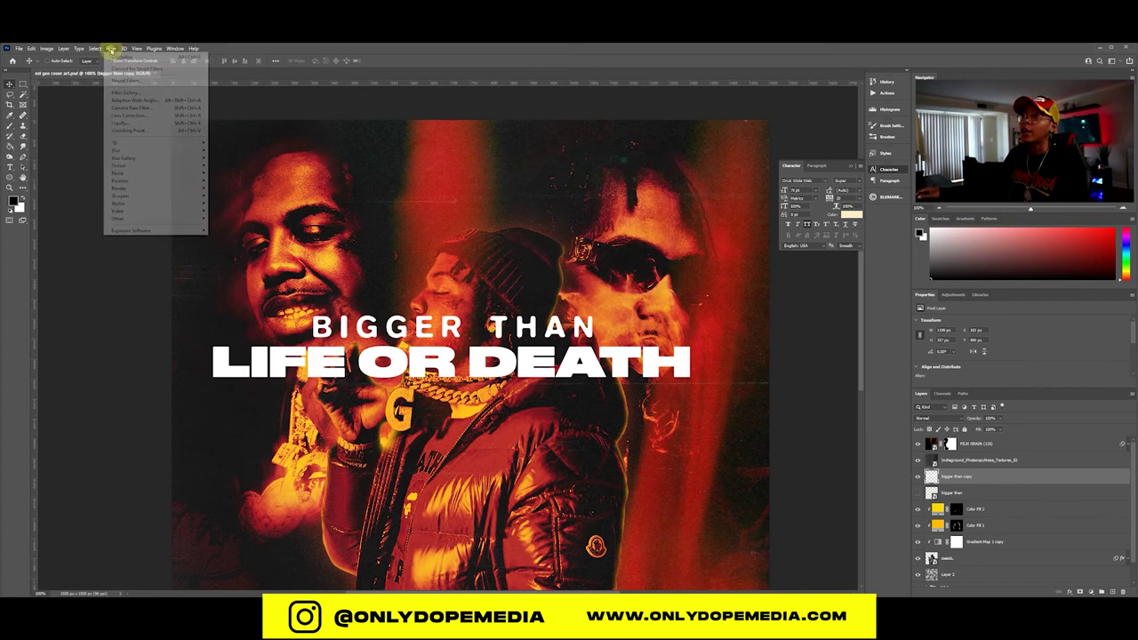
{"action": "mouse_move", "coordinate": [197, 152]}
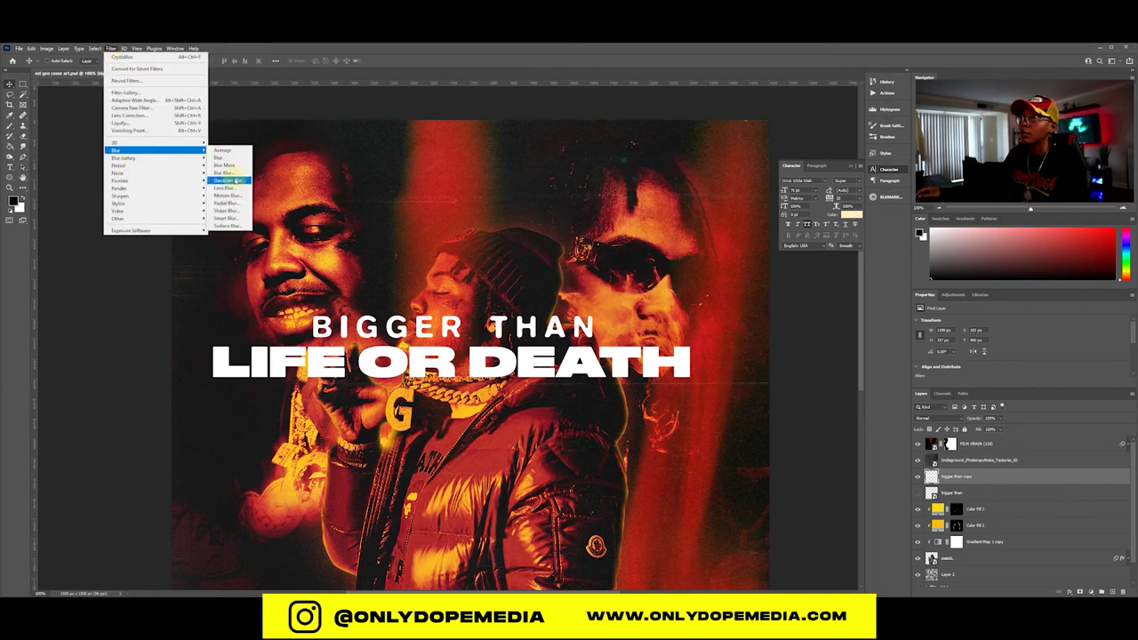
{"action": "left_click", "coordinate": [229, 180]}
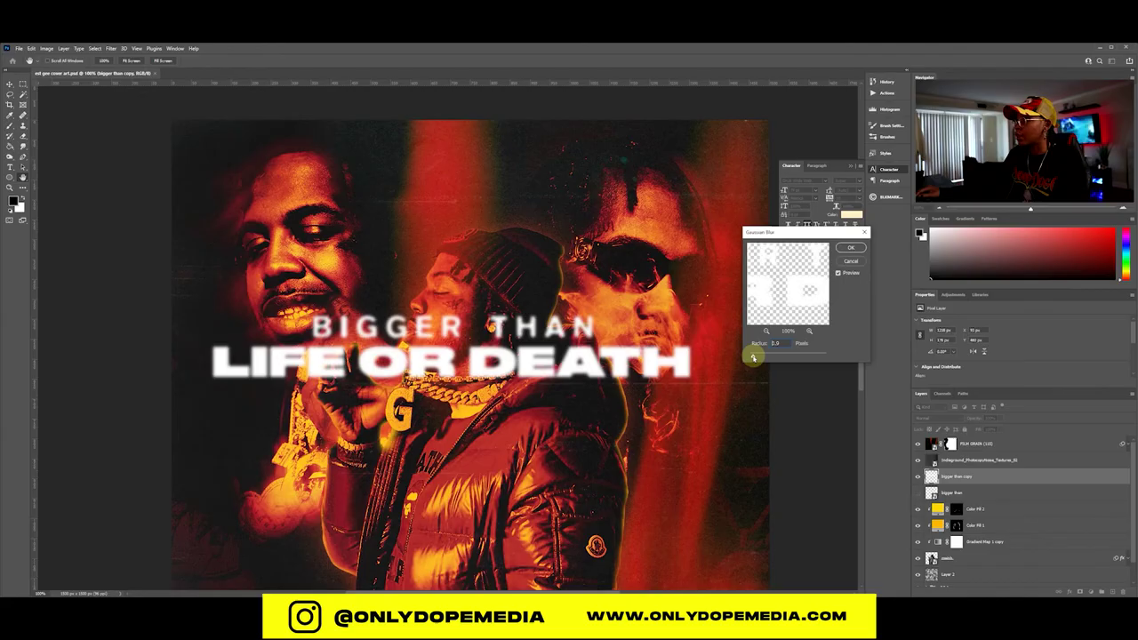
{"action": "left_click_drag", "start_coordinate": [753, 356], "coordinate": [752, 357]}
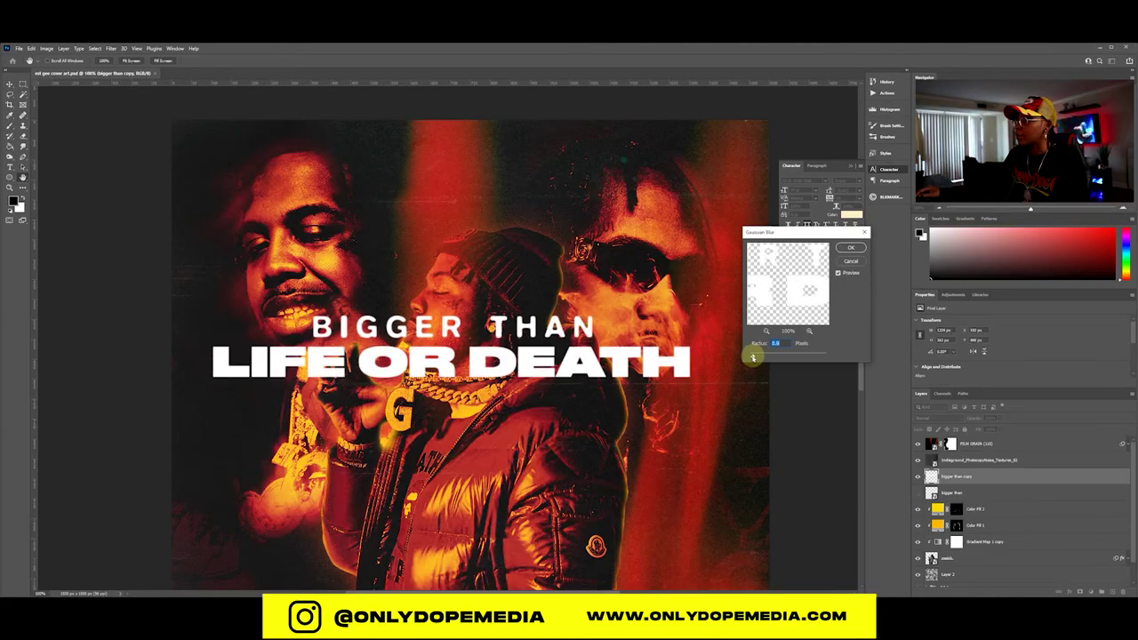
{"action": "left_click", "coordinate": [355, 358]}
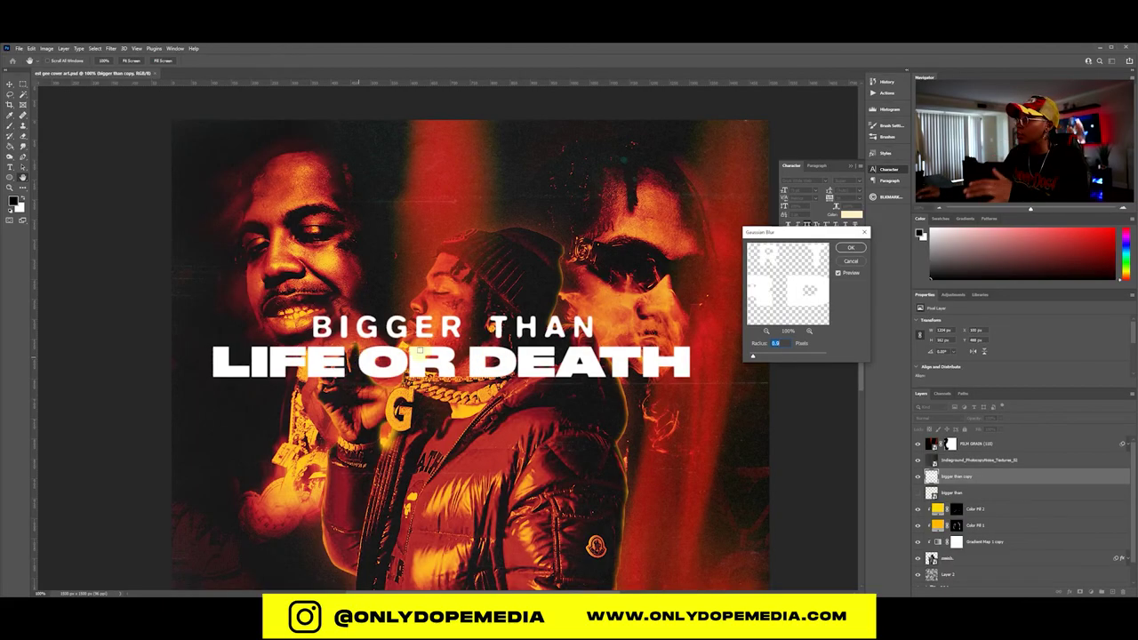
{"action": "left_click", "coordinate": [843, 252]}
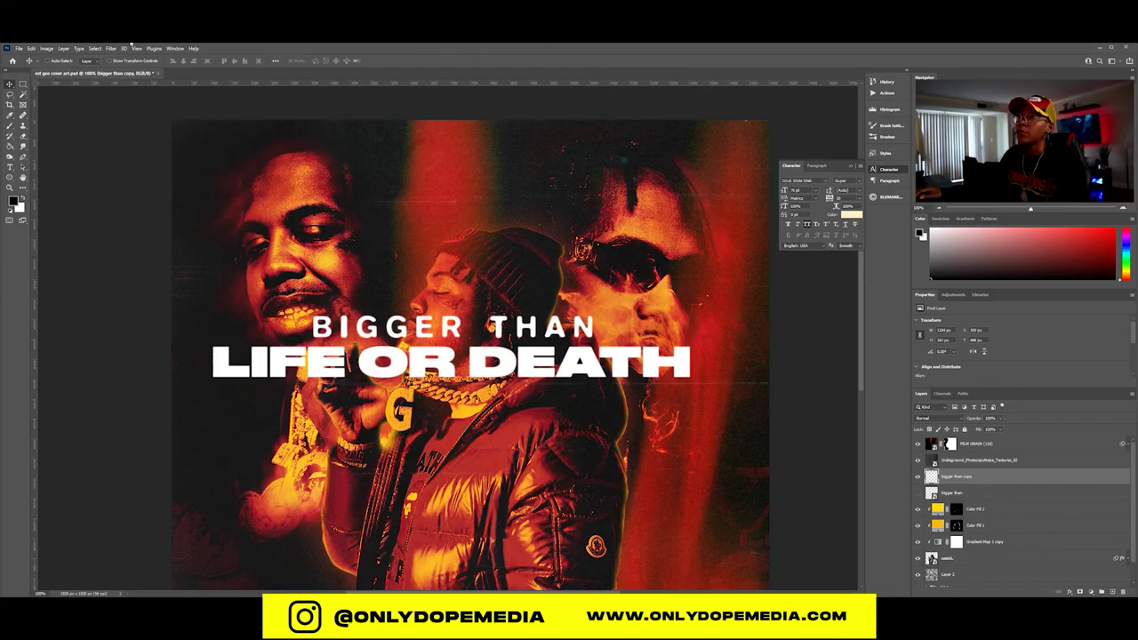
Step: Open Blur Gallery Field Blur on the title and lower the blur from 12 px to 2 px
{"action": "left_click", "coordinate": [111, 49]}
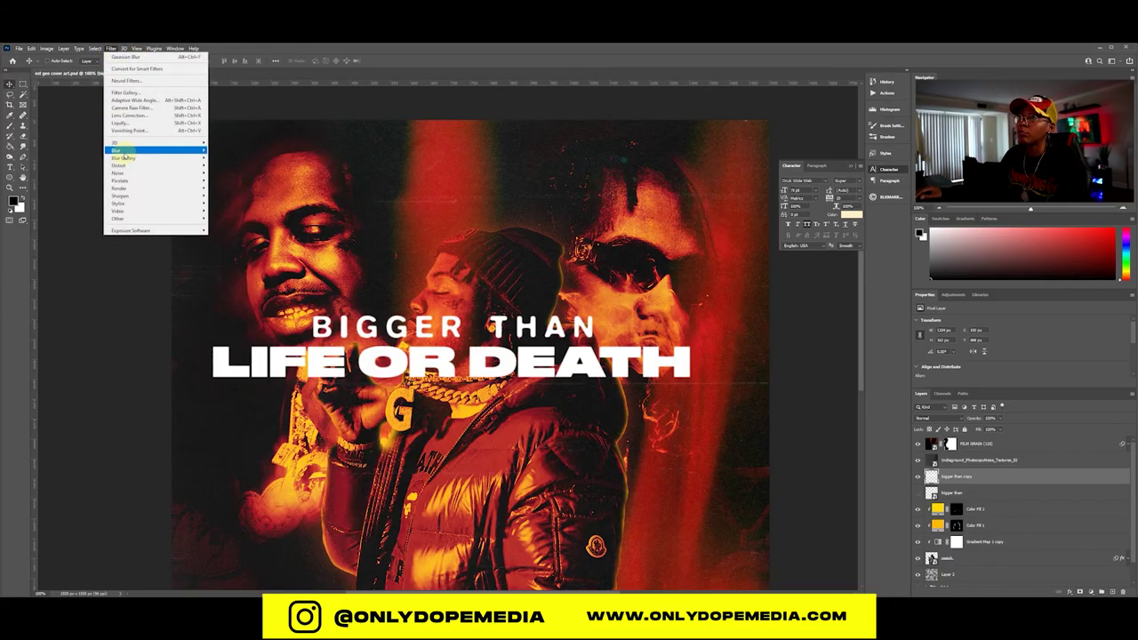
{"action": "mouse_move", "coordinate": [142, 150]}
{"action": "mouse_move", "coordinate": [187, 158]}
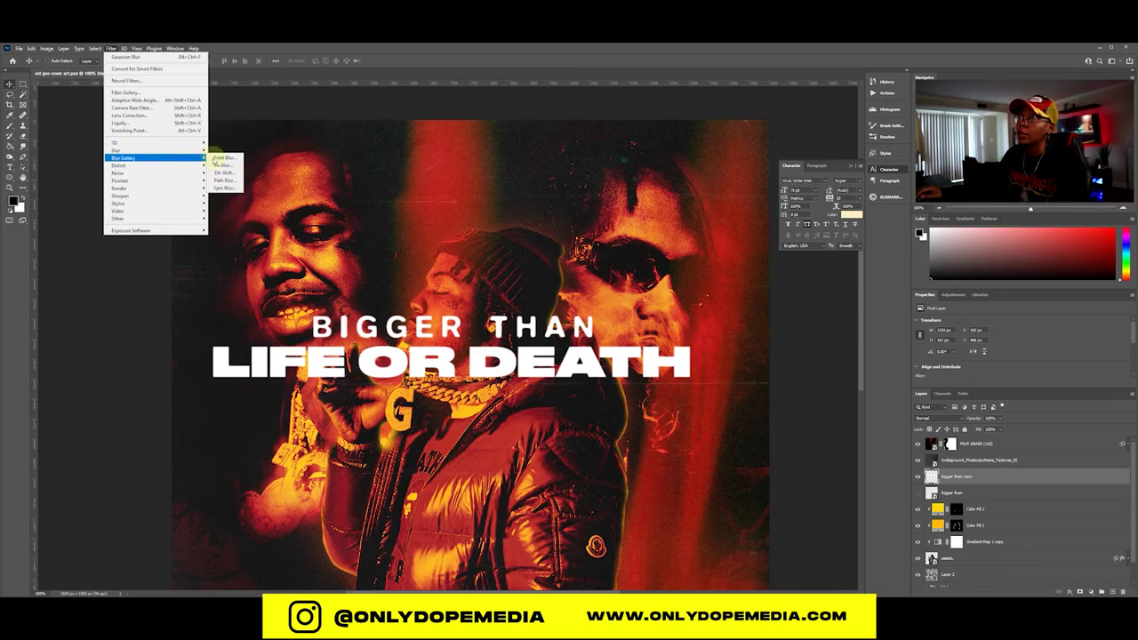
{"action": "left_click", "coordinate": [222, 157]}
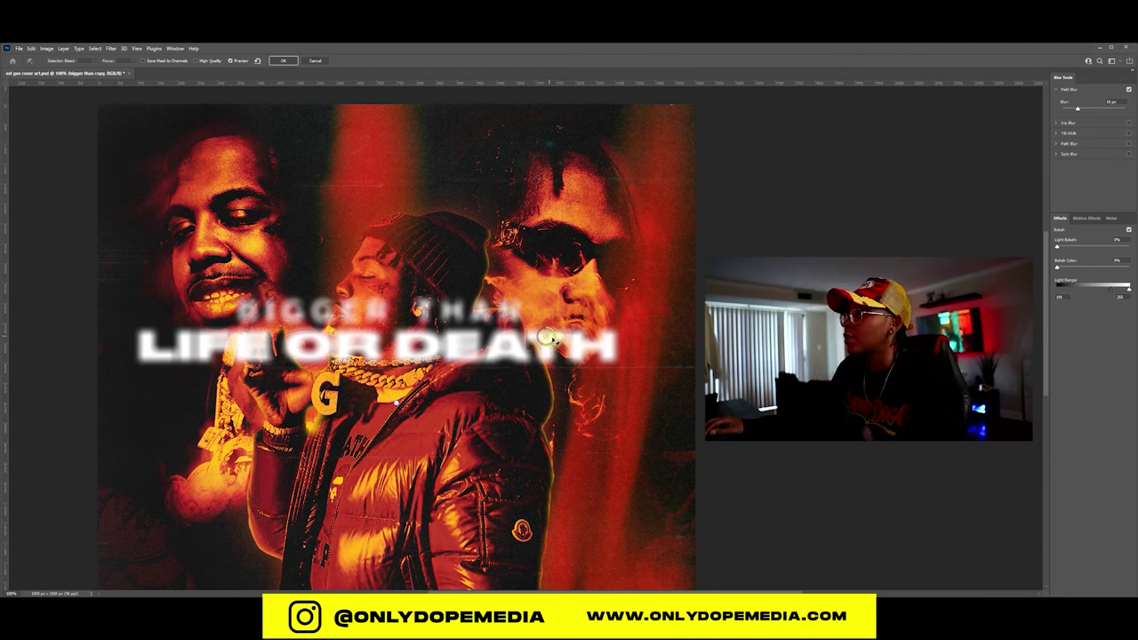
{"action": "mouse_move", "coordinate": [546, 334]}
{"action": "left_mouse_down"}
{"action": "mouse_move", "coordinate": [531, 364]}
{"action": "mouse_move", "coordinate": [517, 335]}
{"action": "mouse_move", "coordinate": [524, 313]}
{"action": "mouse_move", "coordinate": [530, 329]}
{"action": "mouse_move", "coordinate": [548, 331]}
{"action": "left_mouse_up"}
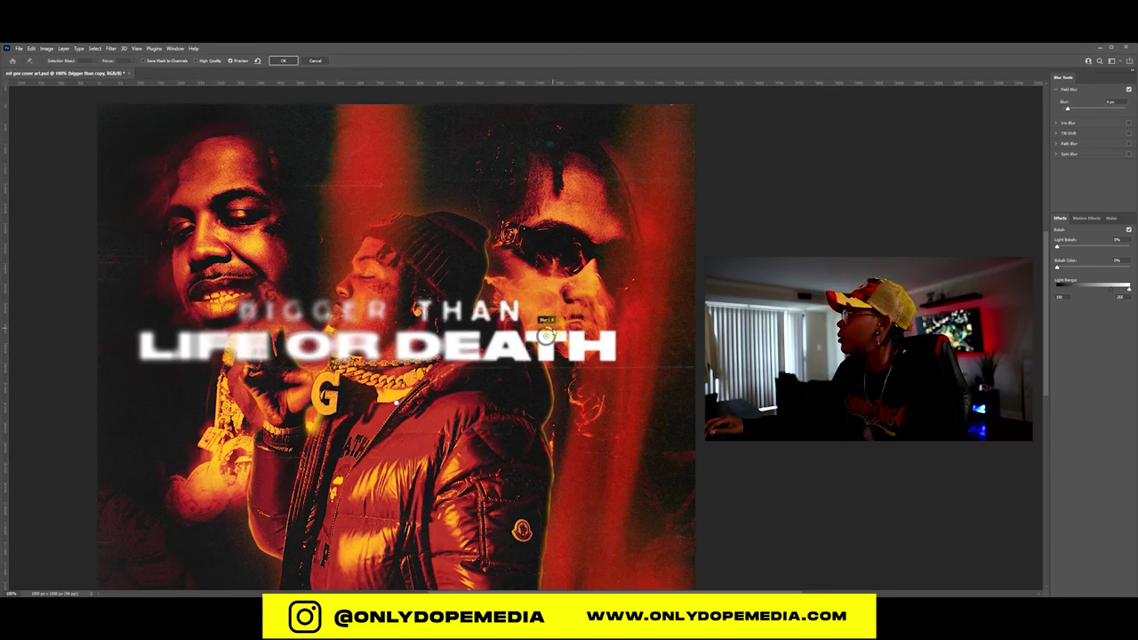
{"action": "left_click_drag", "start_coordinate": [545, 331], "coordinate": [545, 330]}
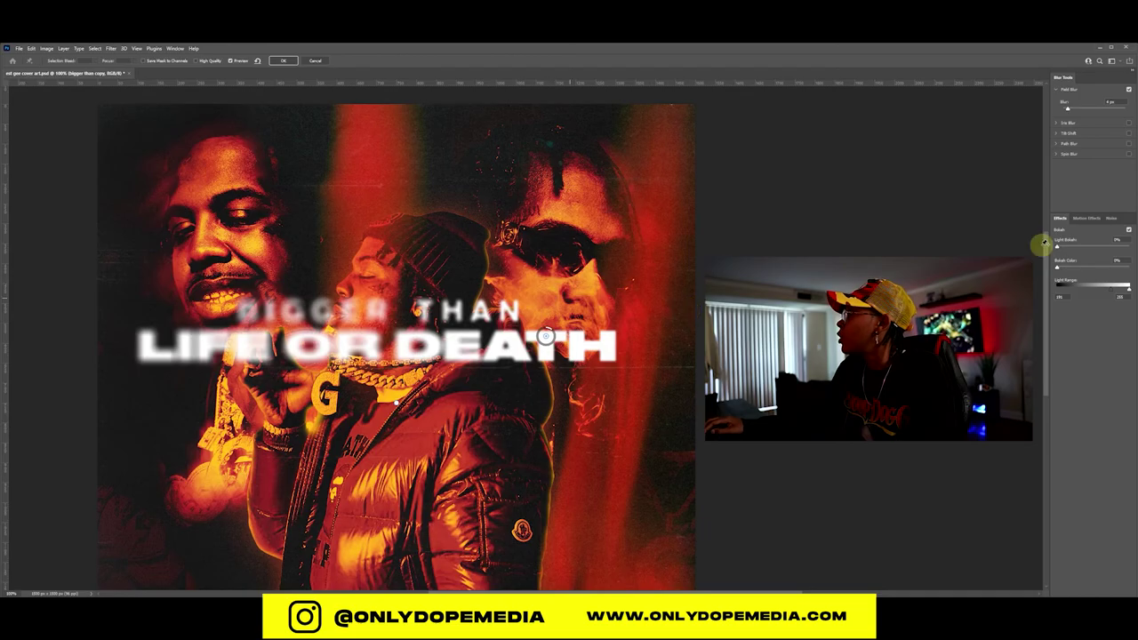
Step: Try an Iris Blur centred lower on the cover, then turn it off and return to Field Blur
{"action": "left_click", "coordinate": [1059, 124]}
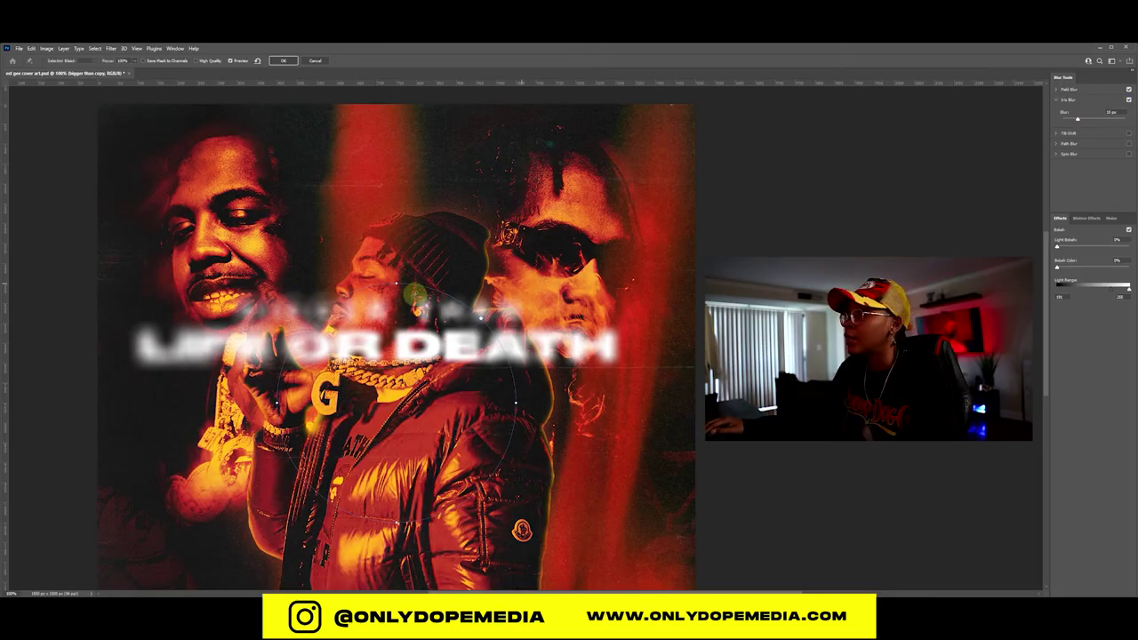
{"action": "left_click_drag", "start_coordinate": [414, 294], "coordinate": [366, 384]}
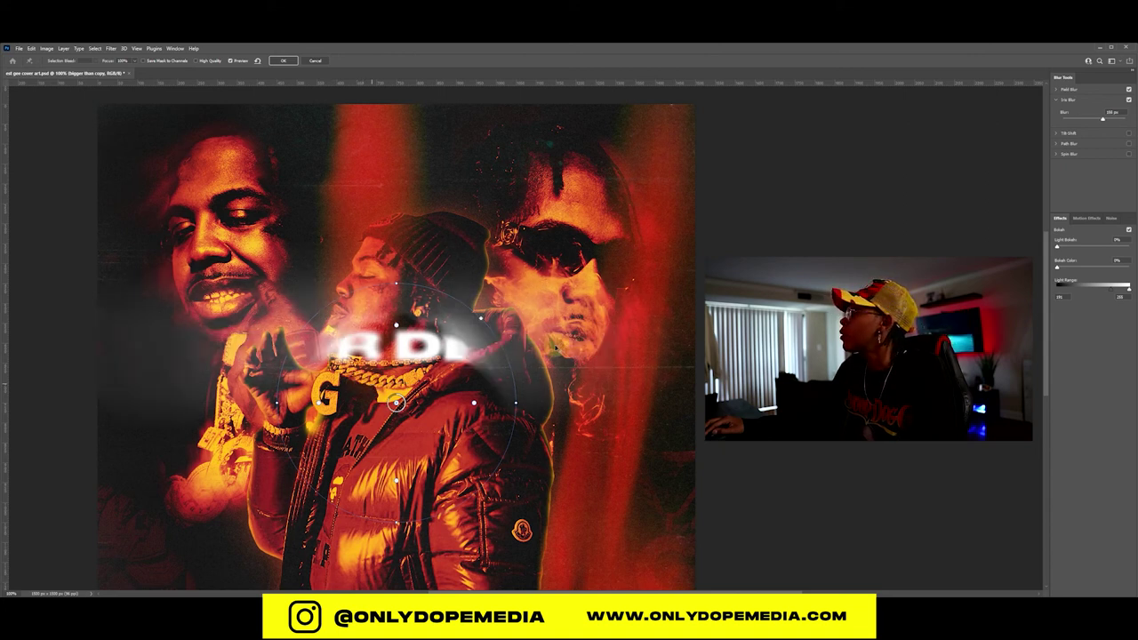
{"action": "left_click", "coordinate": [1129, 103]}
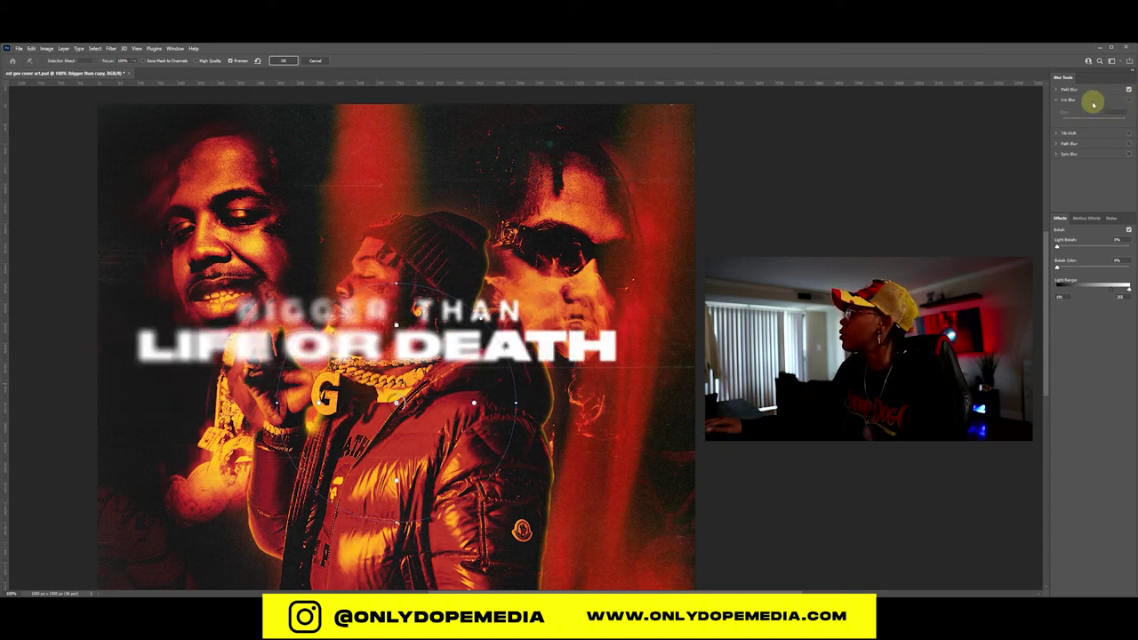
{"action": "left_click", "coordinate": [1061, 91]}
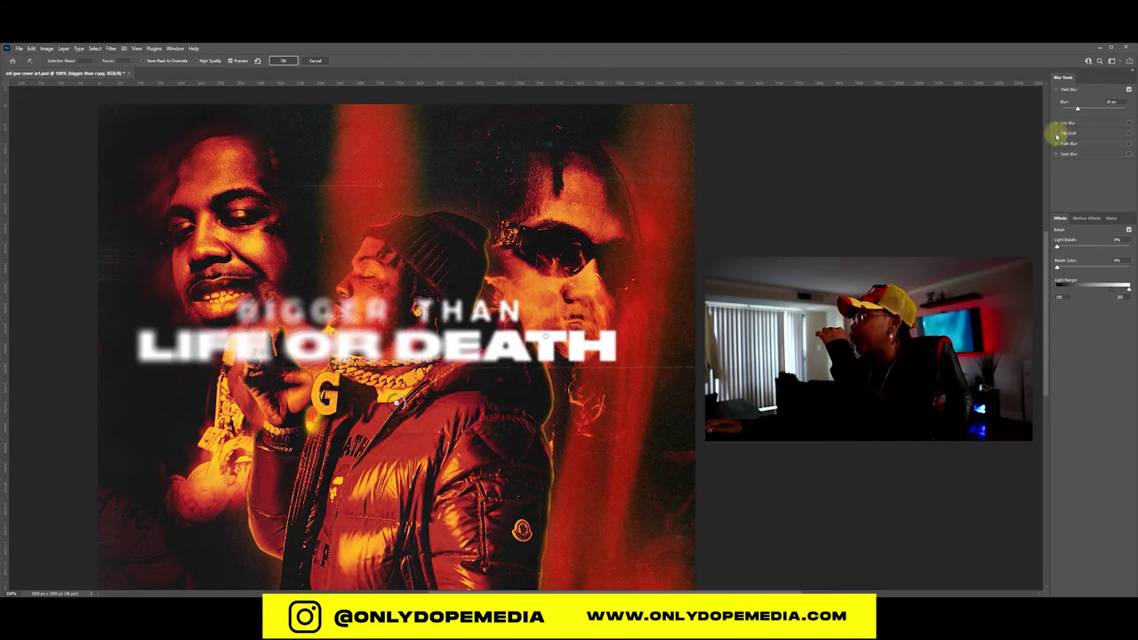
Step: Check the motion effects and increase the Field Blur's light bokeh amount
{"action": "left_click", "coordinate": [1091, 220]}
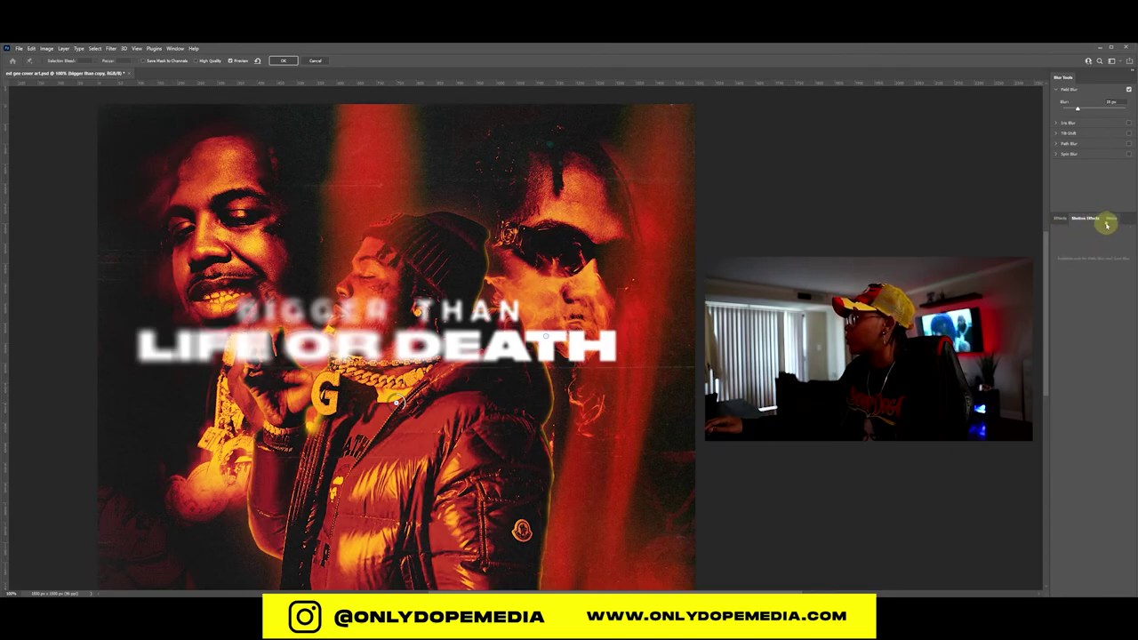
{"action": "left_click", "coordinate": [1060, 218]}
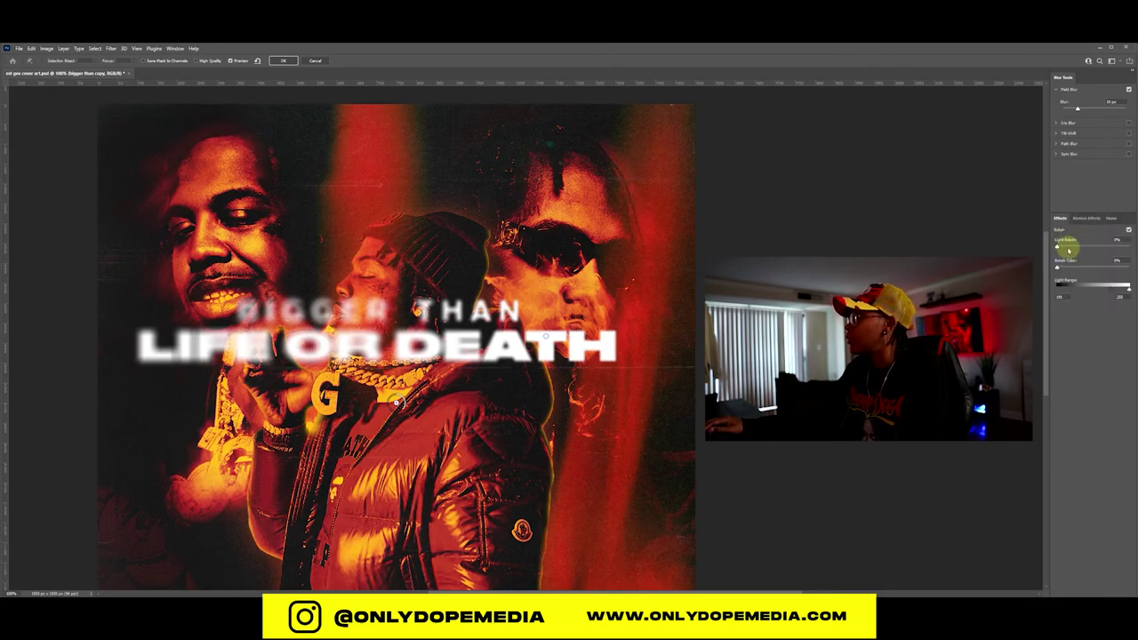
{"action": "left_click_drag", "start_coordinate": [1119, 247], "coordinate": [1119, 280]}
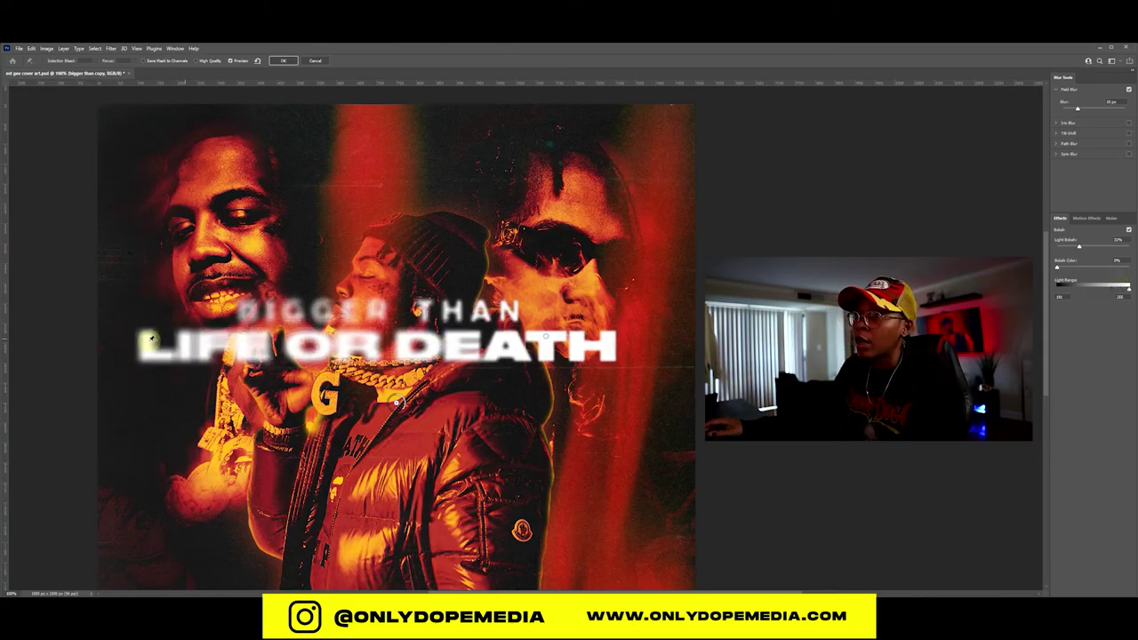
Step: Add Field Blur pins on LIFE OR DEATH at about 2 px and BIGGER THAN at 7 px
{"action": "left_click", "coordinate": [185, 342]}
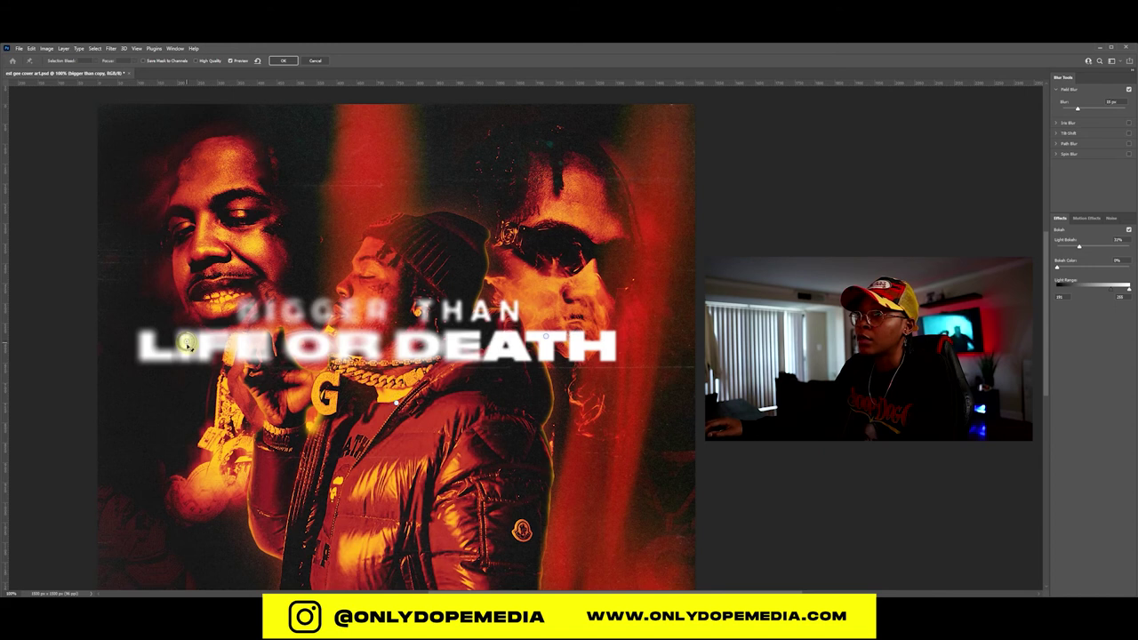
{"action": "left_click_drag", "start_coordinate": [185, 343], "coordinate": [185, 339]}
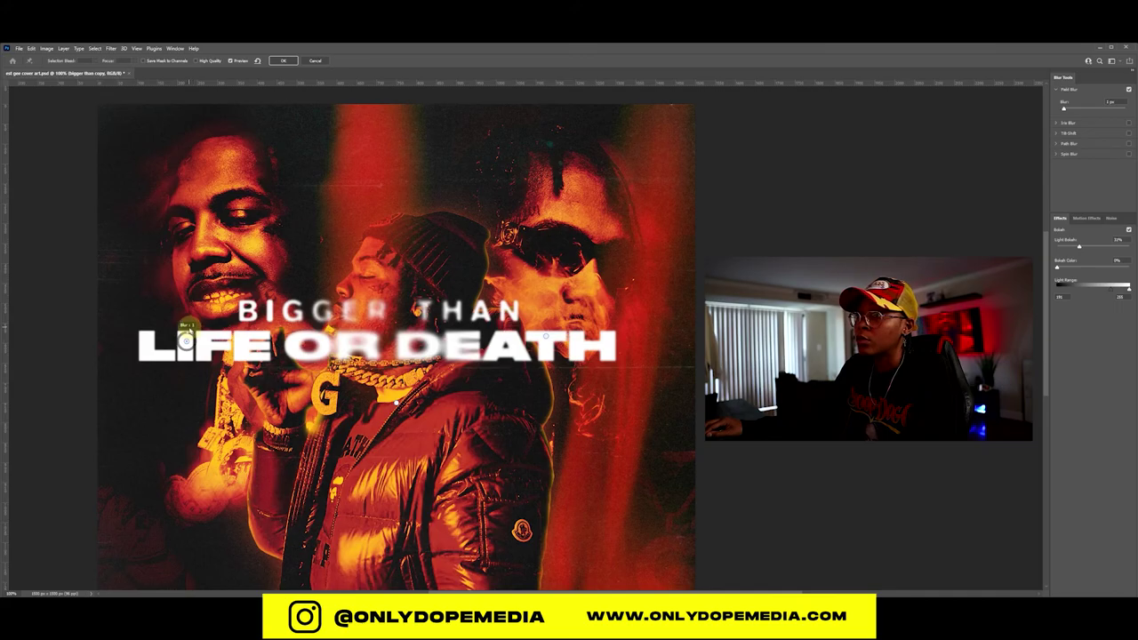
{"action": "left_click", "coordinate": [398, 318]}
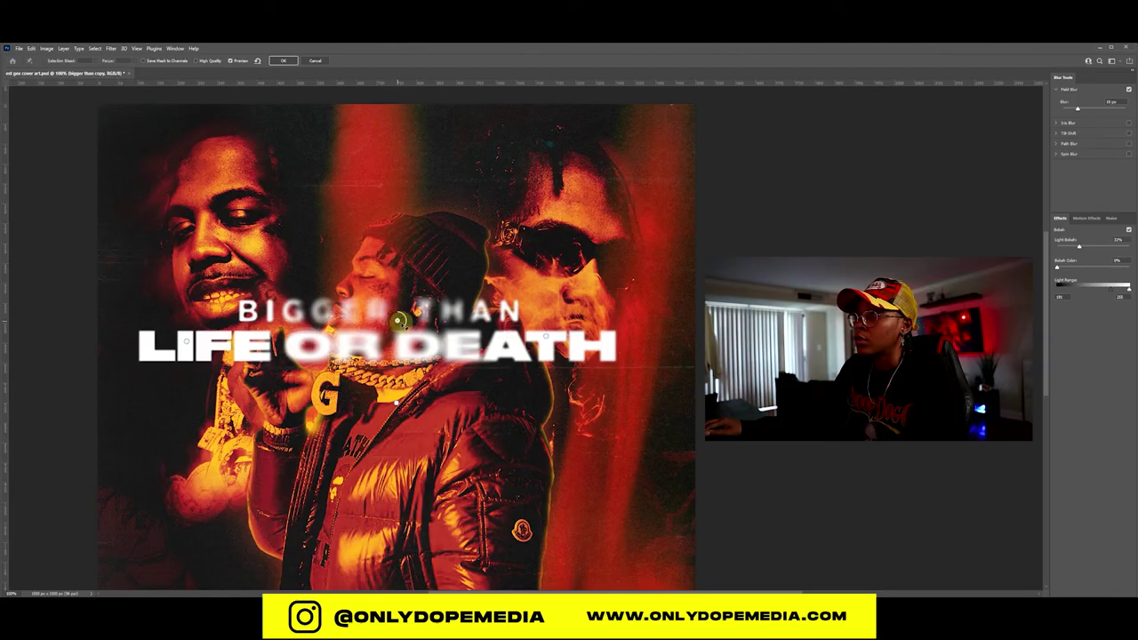
{"action": "left_click_drag", "start_coordinate": [402, 322], "coordinate": [417, 307]}
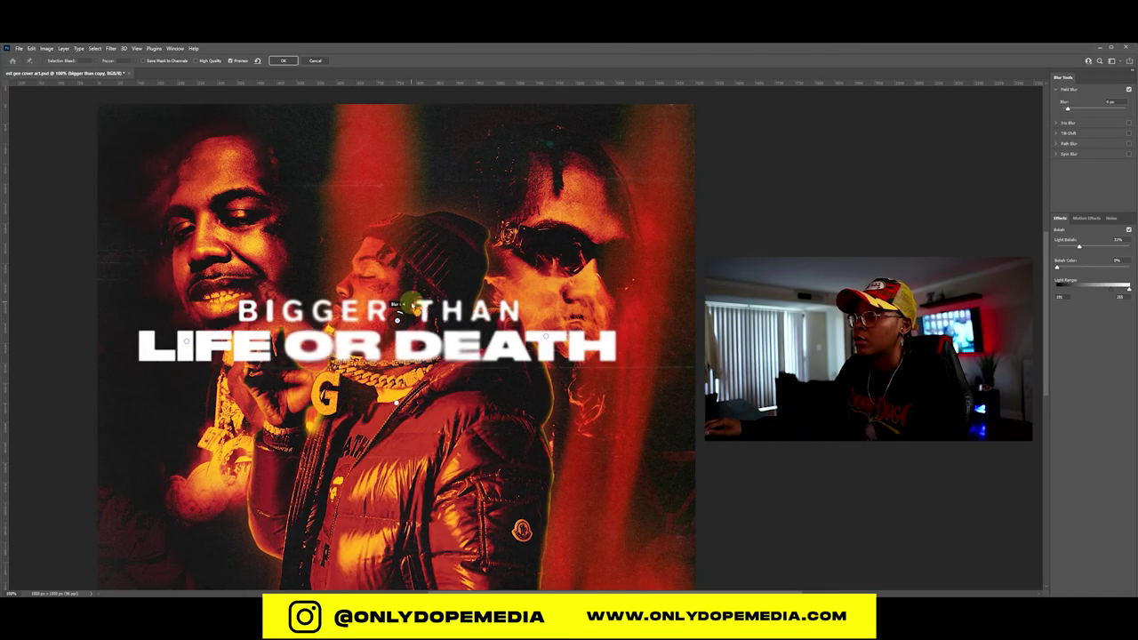
{"action": "left_click_drag", "start_coordinate": [418, 307], "coordinate": [417, 308]}
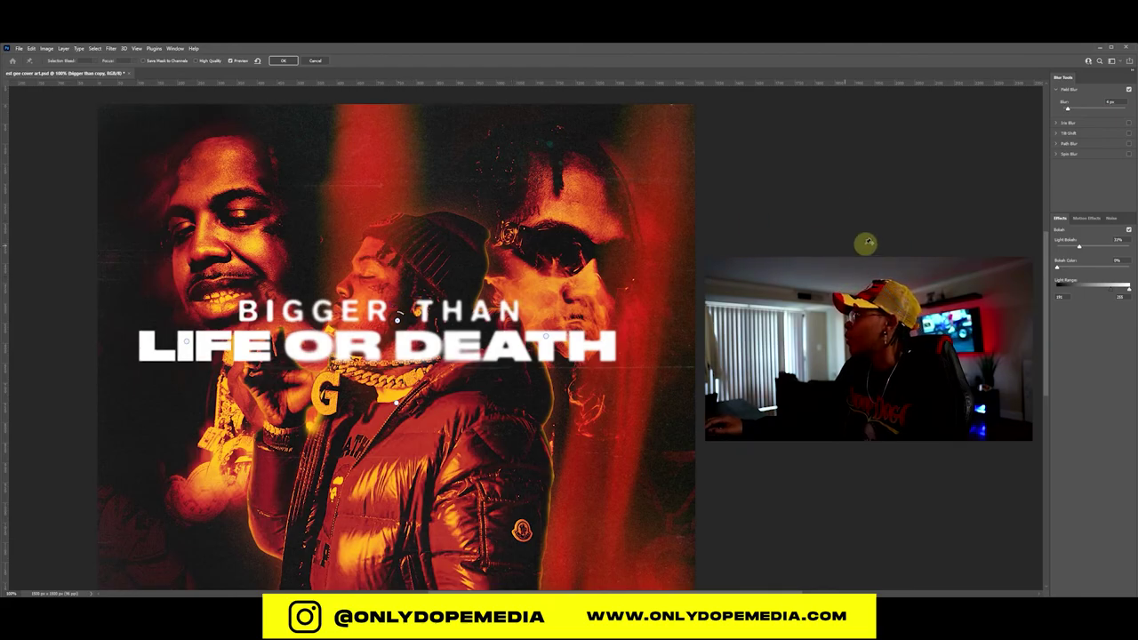
{"action": "left_click", "coordinate": [1086, 218]}
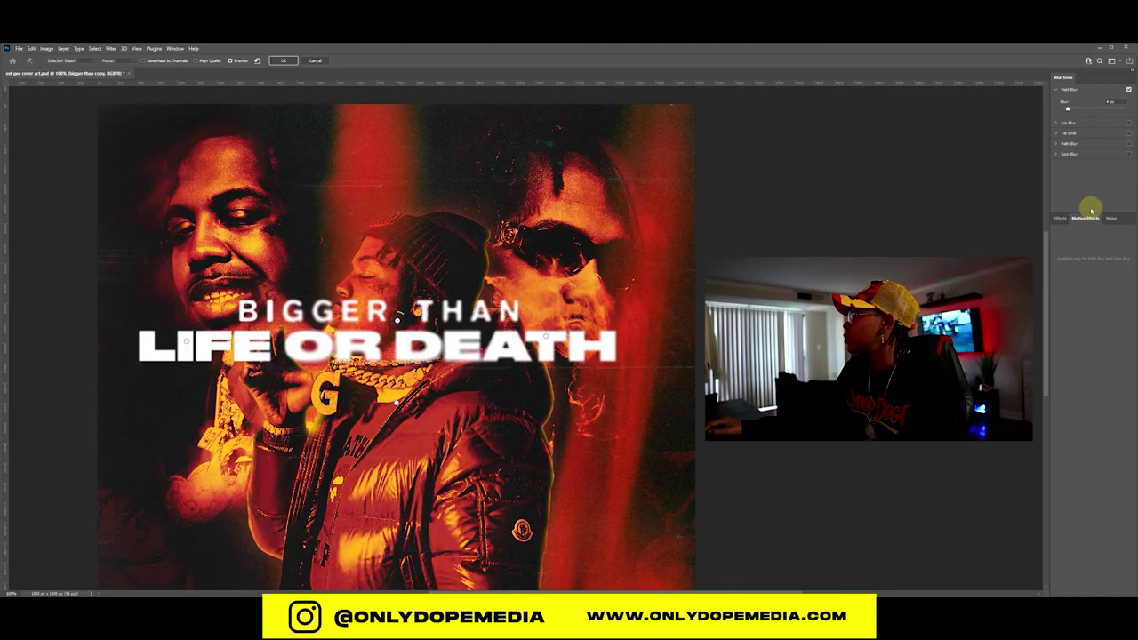
Step: Try a roughly 100° spin blur with longer flash duration, then drop it and apply only the field blur
{"action": "left_click", "coordinate": [1062, 154]}
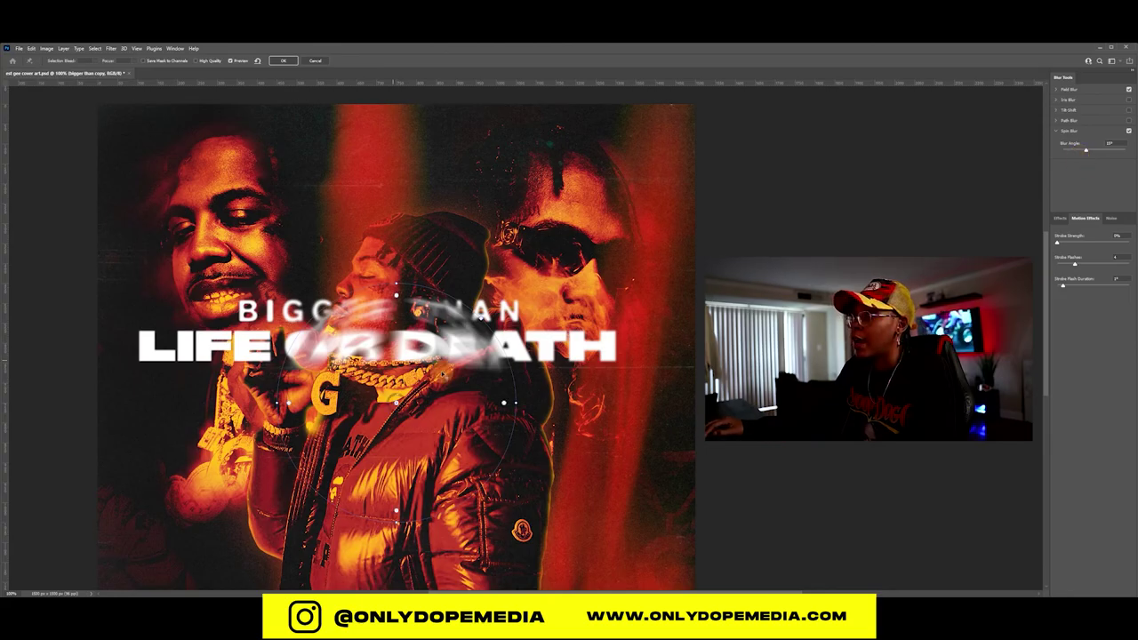
{"action": "left_click_drag", "start_coordinate": [399, 401], "coordinate": [403, 406]}
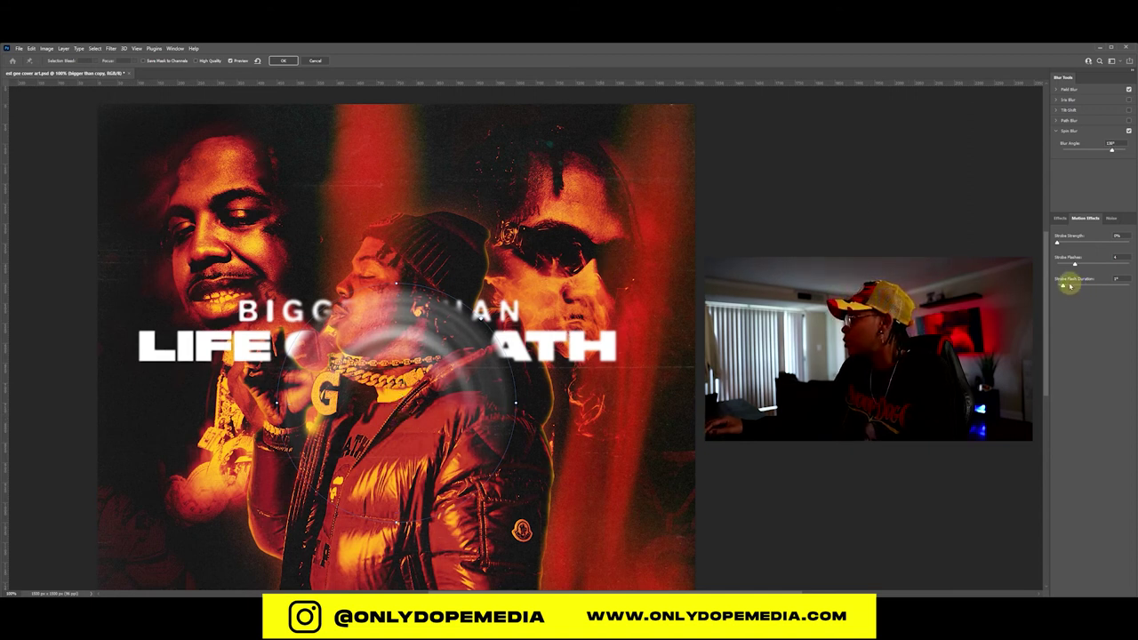
{"action": "mouse_move", "coordinate": [1064, 284]}
{"action": "left_mouse_down"}
{"action": "mouse_move", "coordinate": [1128, 286]}
{"action": "mouse_move", "coordinate": [1104, 285]}
{"action": "mouse_move", "coordinate": [1097, 264]}
{"action": "mouse_move", "coordinate": [1125, 262]}
{"action": "mouse_move", "coordinate": [1061, 263]}
{"action": "mouse_move", "coordinate": [1111, 245]}
{"action": "left_mouse_up"}
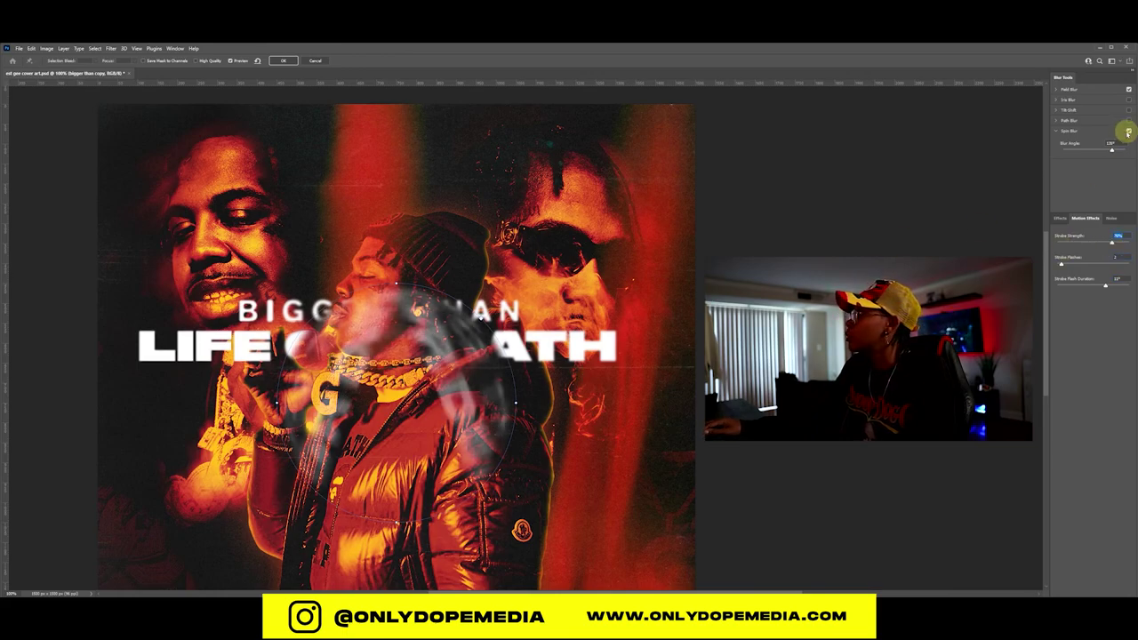
{"action": "left_click", "coordinate": [1127, 131]}
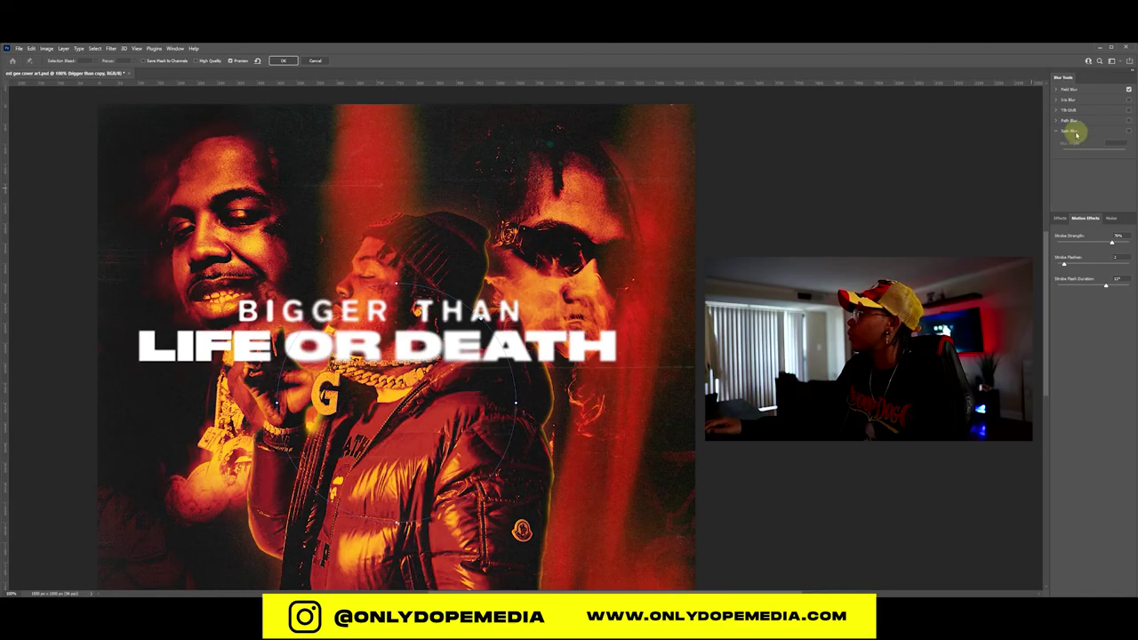
{"action": "left_click", "coordinate": [283, 61]}
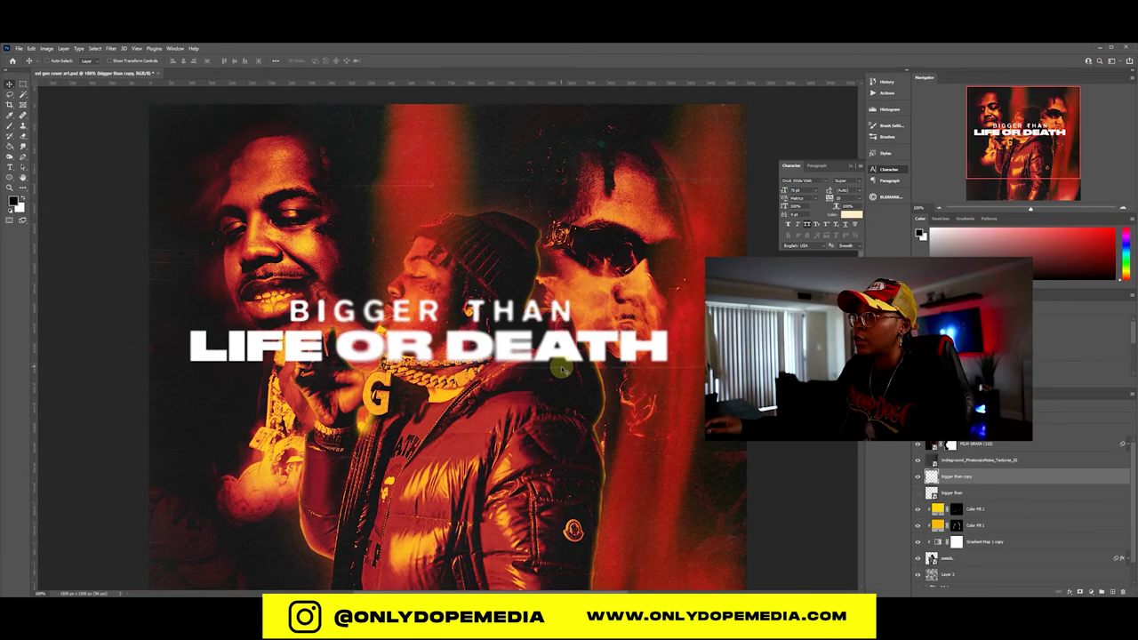
Step: Save, then add a new Layer 3 filled with grey 6e6e6e
{"action": "left_click_drag", "start_coordinate": [561, 366], "coordinate": [562, 368]}
{"action": "key", "text": "ctrl+s"}
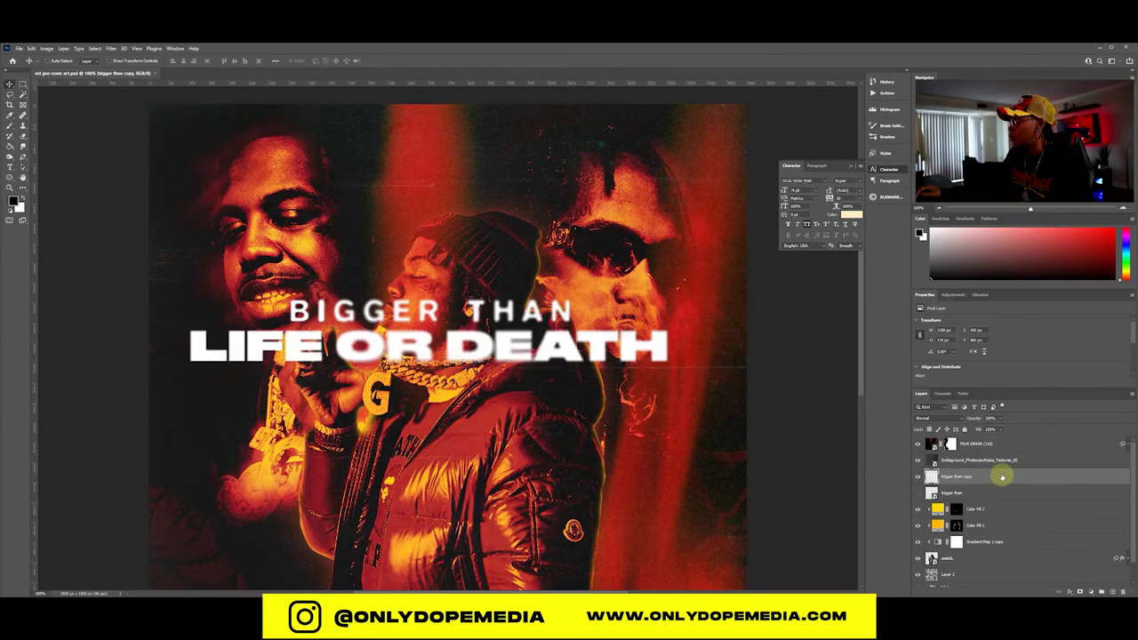
{"action": "left_click", "coordinate": [1111, 591]}
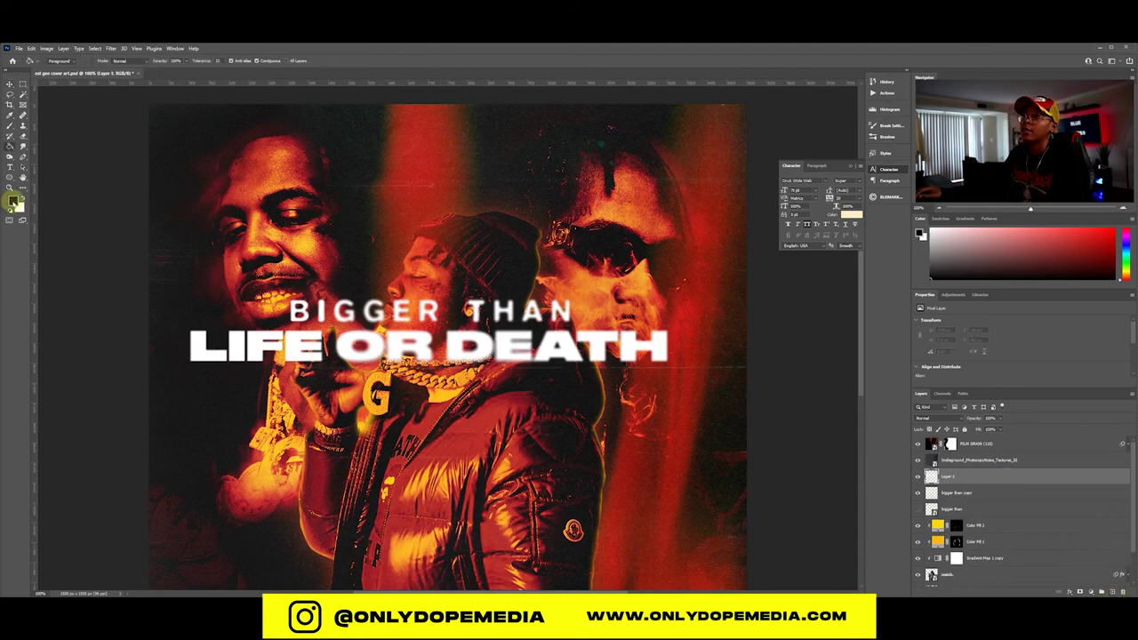
{"action": "left_click", "coordinate": [12, 201]}
{"action": "left_click_drag", "start_coordinate": [424, 357], "coordinate": [418, 377]}
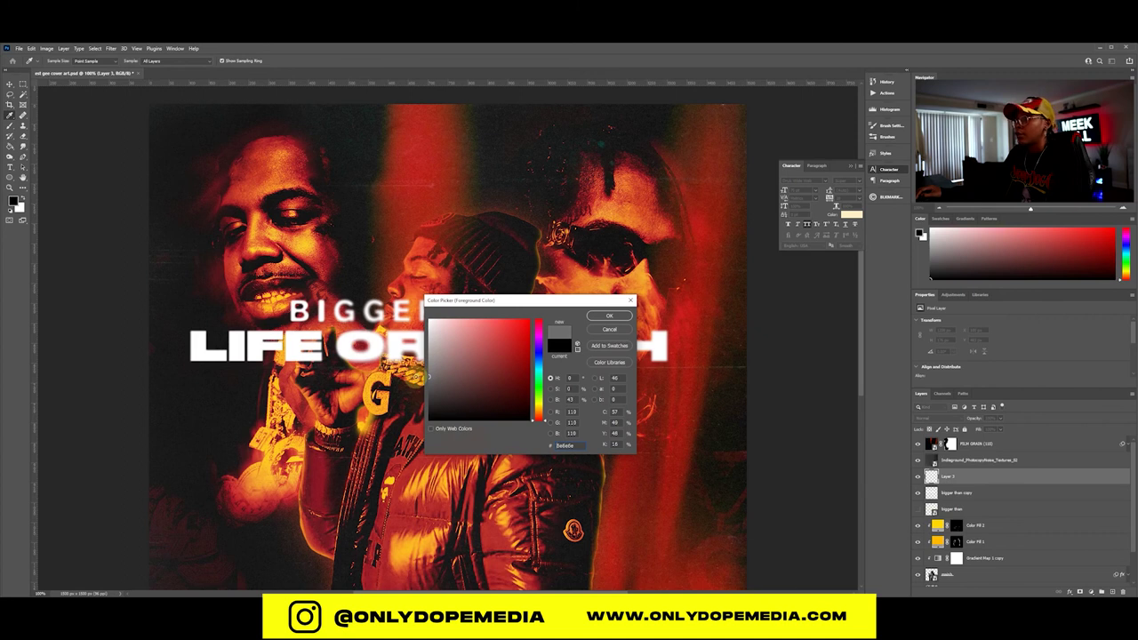
{"action": "key", "text": "Return"}
{"action": "key", "text": "alt+BackSpace"}
{"action": "key", "text": "v"}
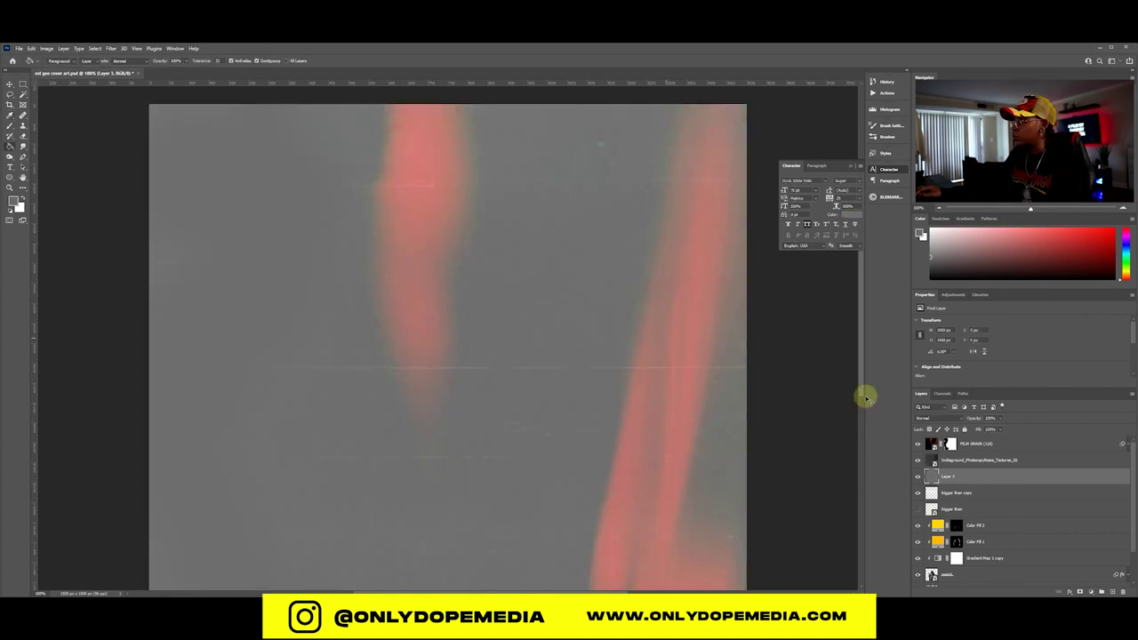
Step: Clip the grey layer to the title text and add monochromatic Gaussian noise at 6.3%
{"action": "right_click", "coordinate": [1010, 481]}
{"action": "left_click", "coordinate": [1044, 296]}
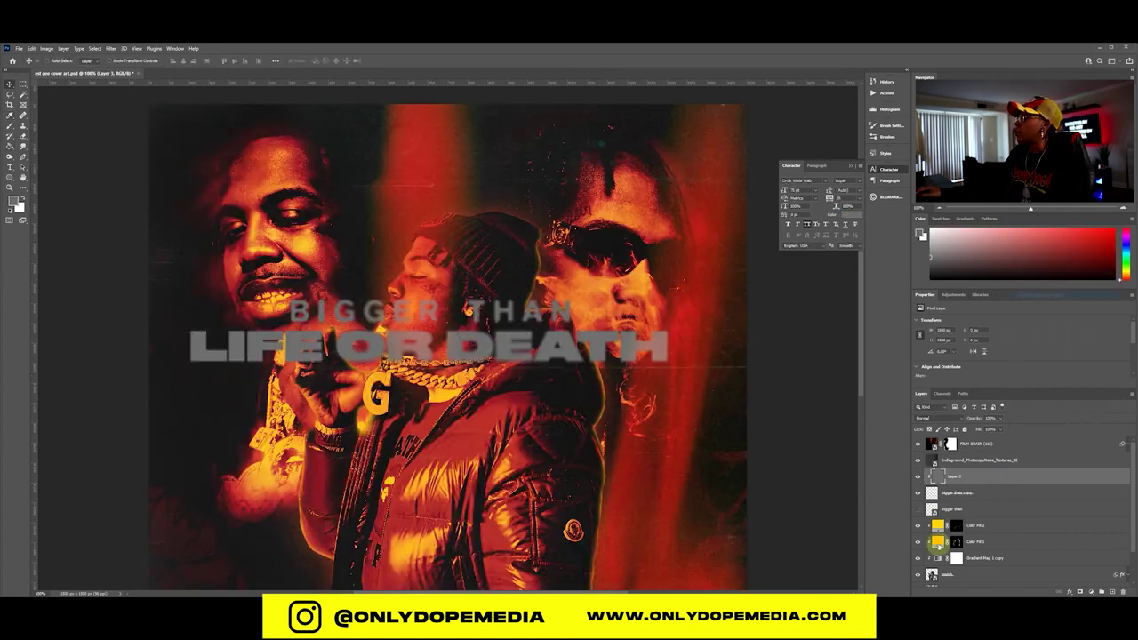
{"action": "left_click", "coordinate": [110, 48]}
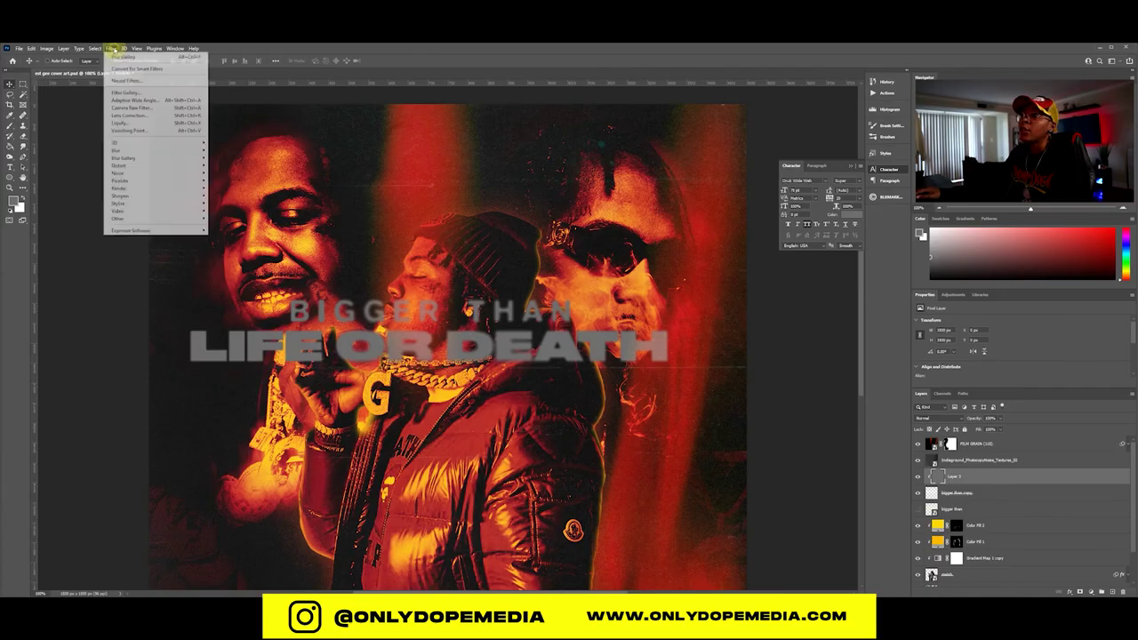
{"action": "mouse_move", "coordinate": [124, 172]}
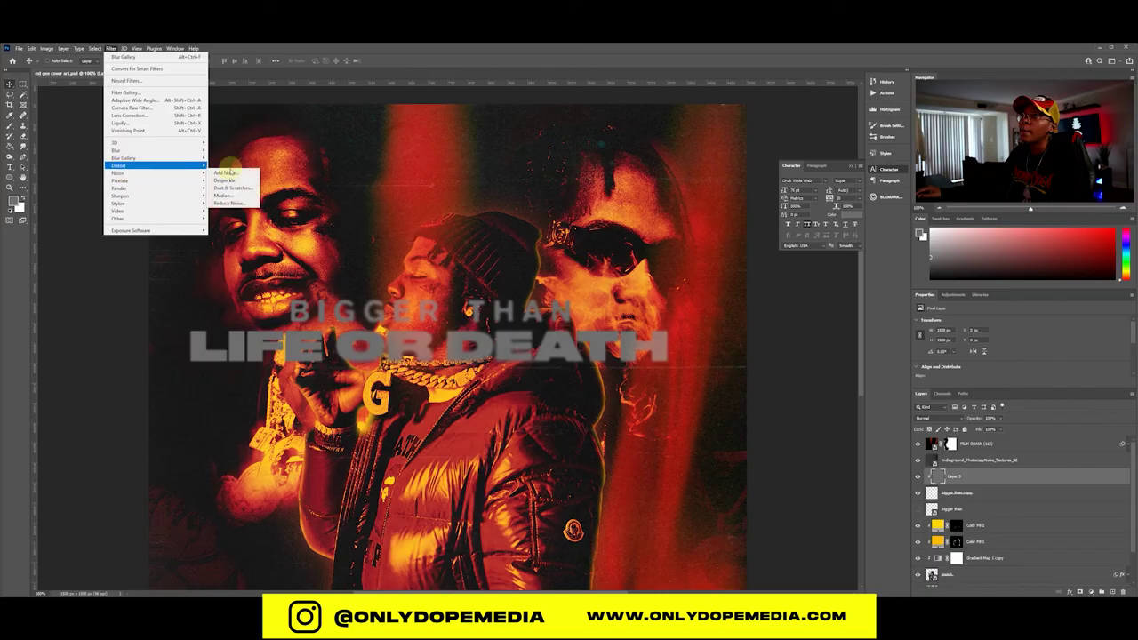
{"action": "left_click", "coordinate": [227, 172]}
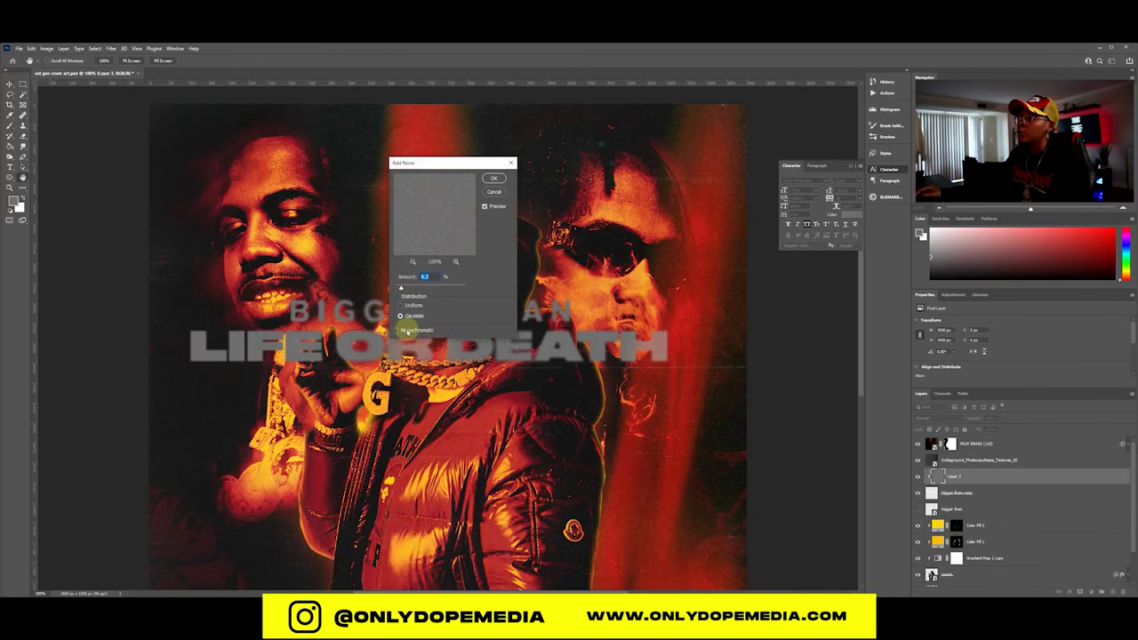
{"action": "left_click", "coordinate": [493, 178]}
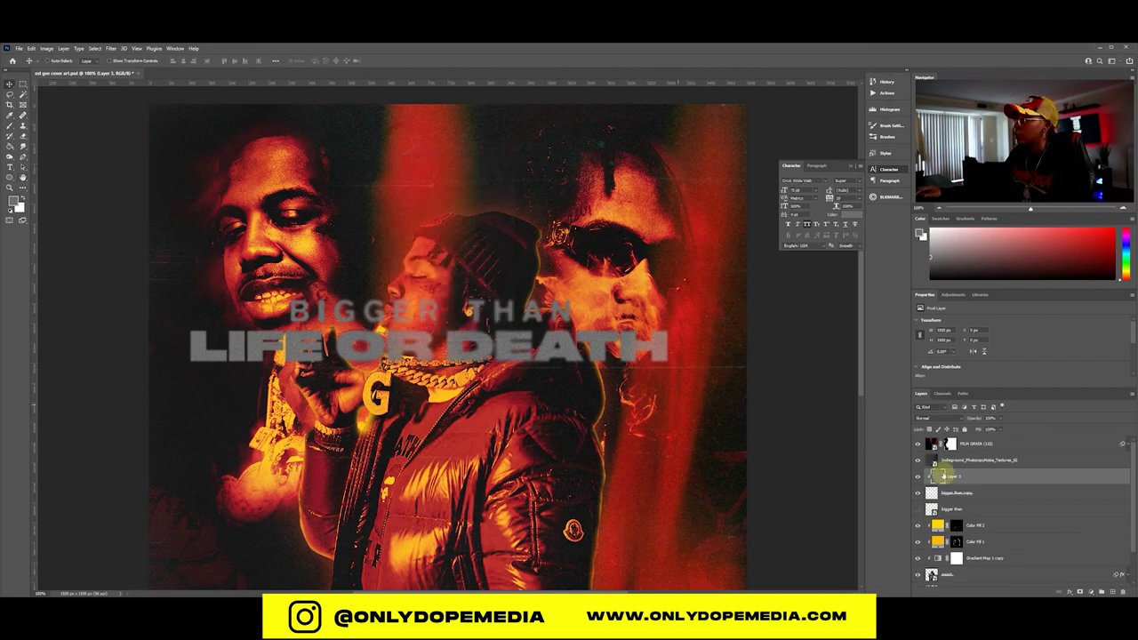
{"action": "left_click", "coordinate": [939, 418]}
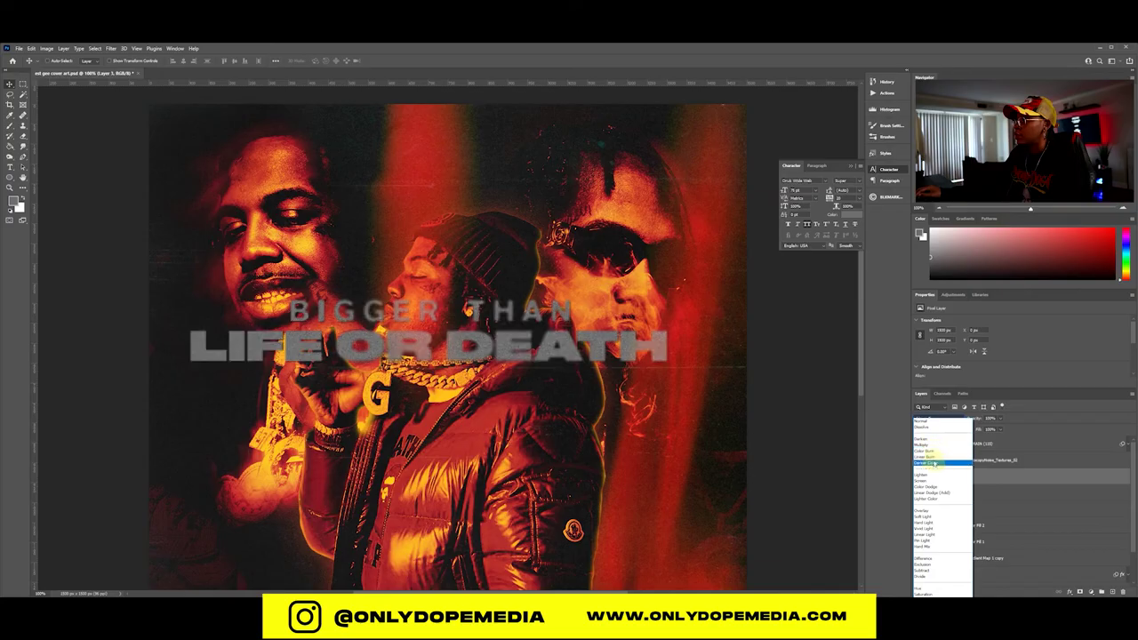
Step: Set the noise layer to Vivid Light and convert the bigger than copy layer into a smart object
{"action": "left_click", "coordinate": [932, 528]}
{"action": "right_click", "coordinate": [1008, 495]}
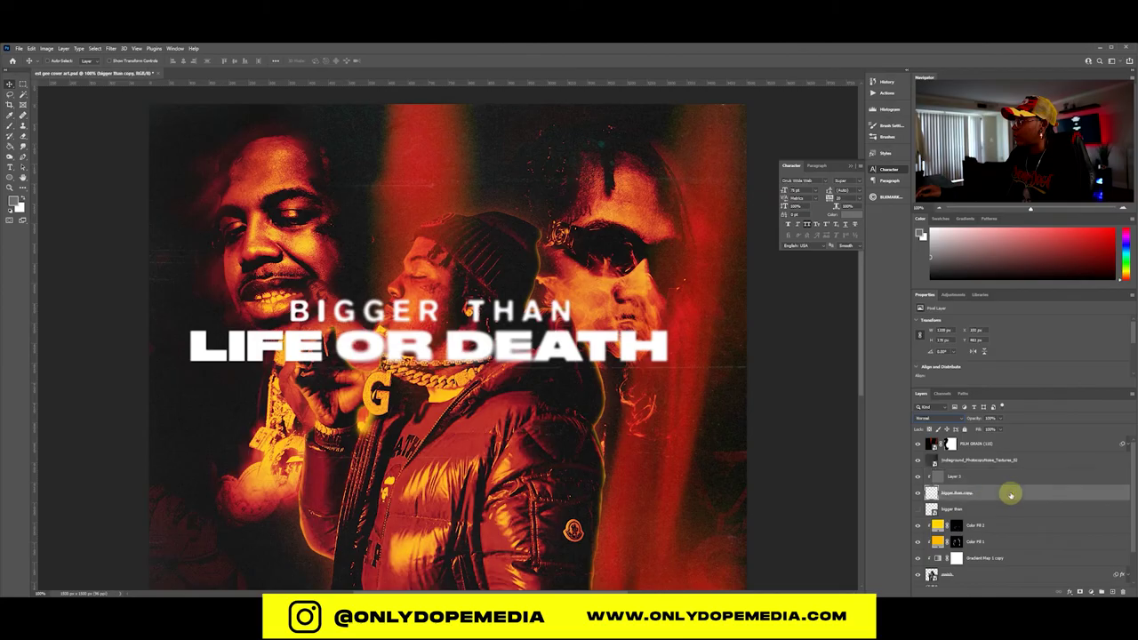
{"action": "left_click", "coordinate": [1035, 266]}
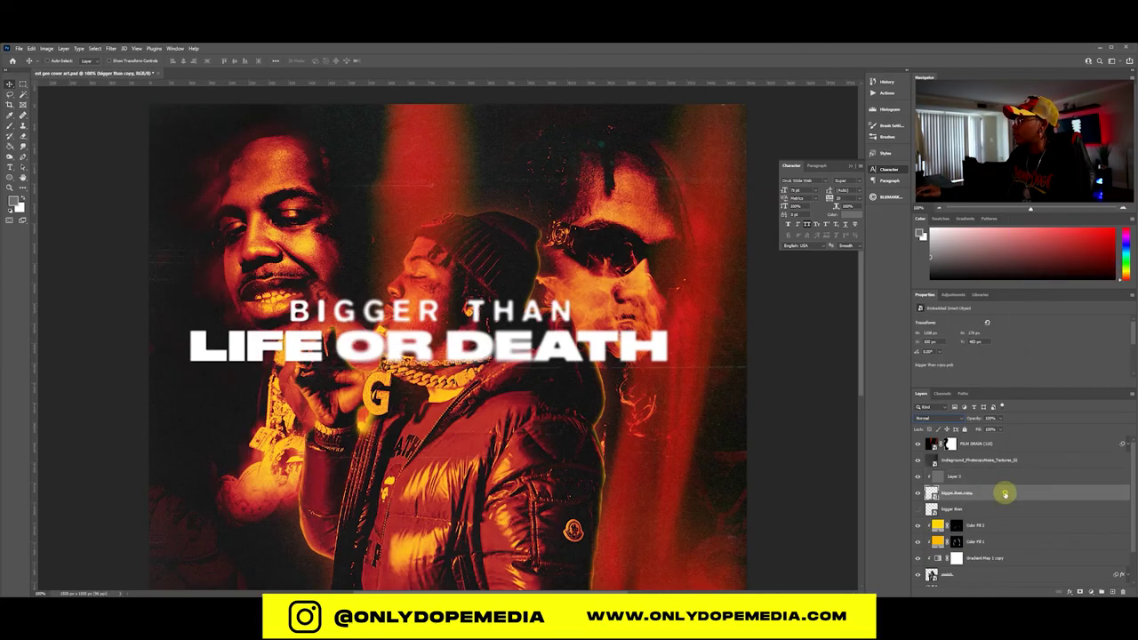
{"action": "double_click", "coordinate": [1003, 494]}
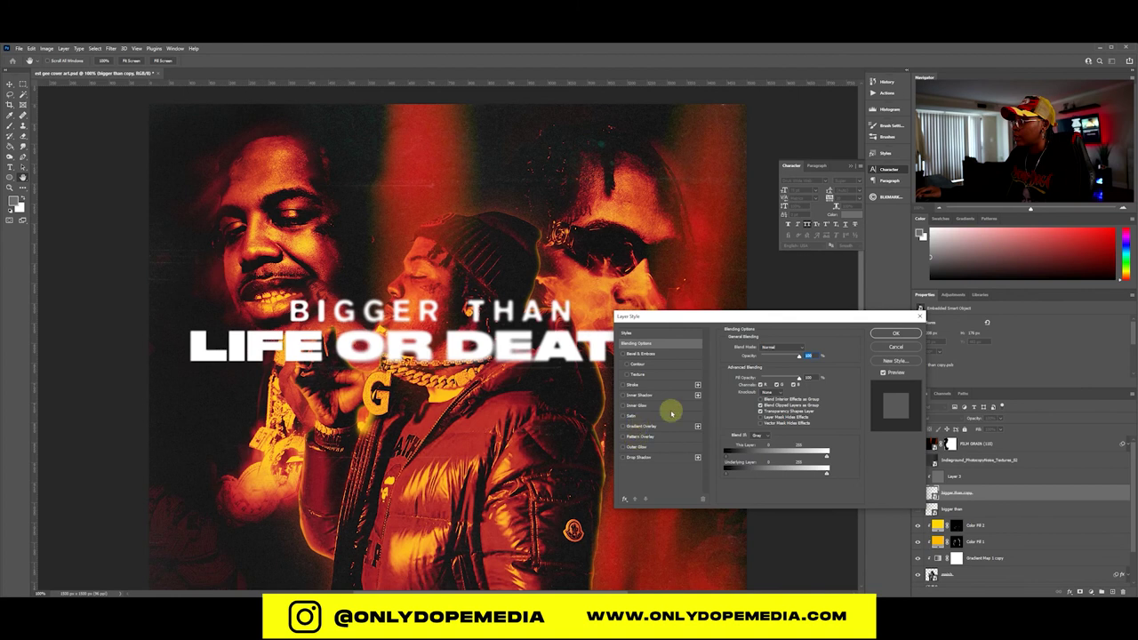
{"action": "left_click", "coordinate": [882, 347]}
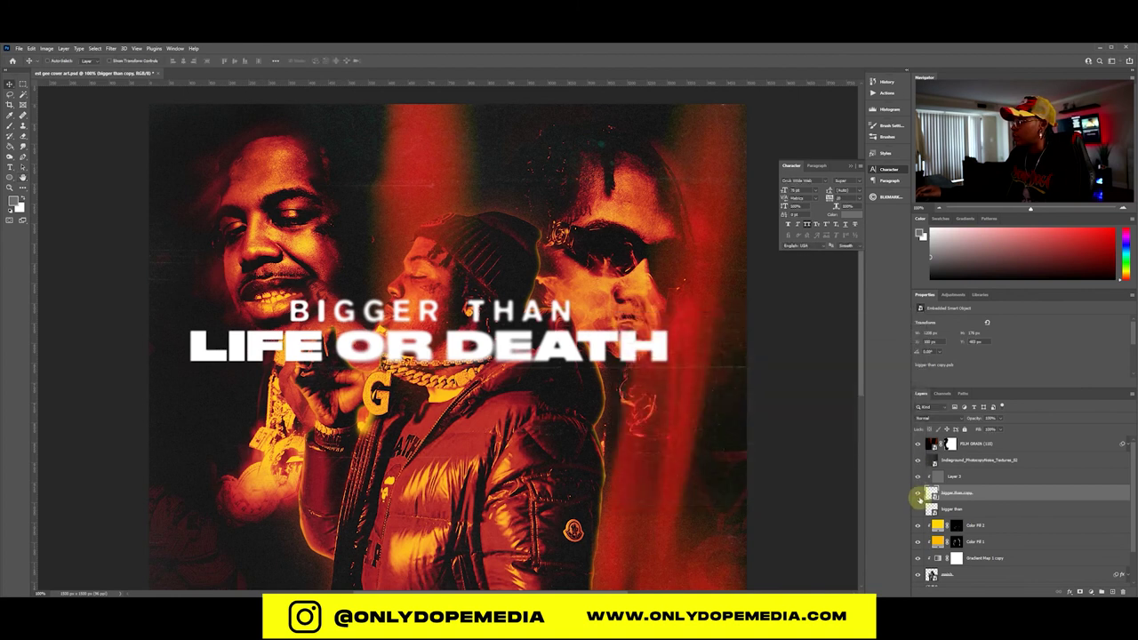
Step: Give the bigger than copy title a cream ffefd0 Color Overlay
{"action": "left_click", "coordinate": [969, 509]}
{"action": "left_click", "coordinate": [917, 509]}
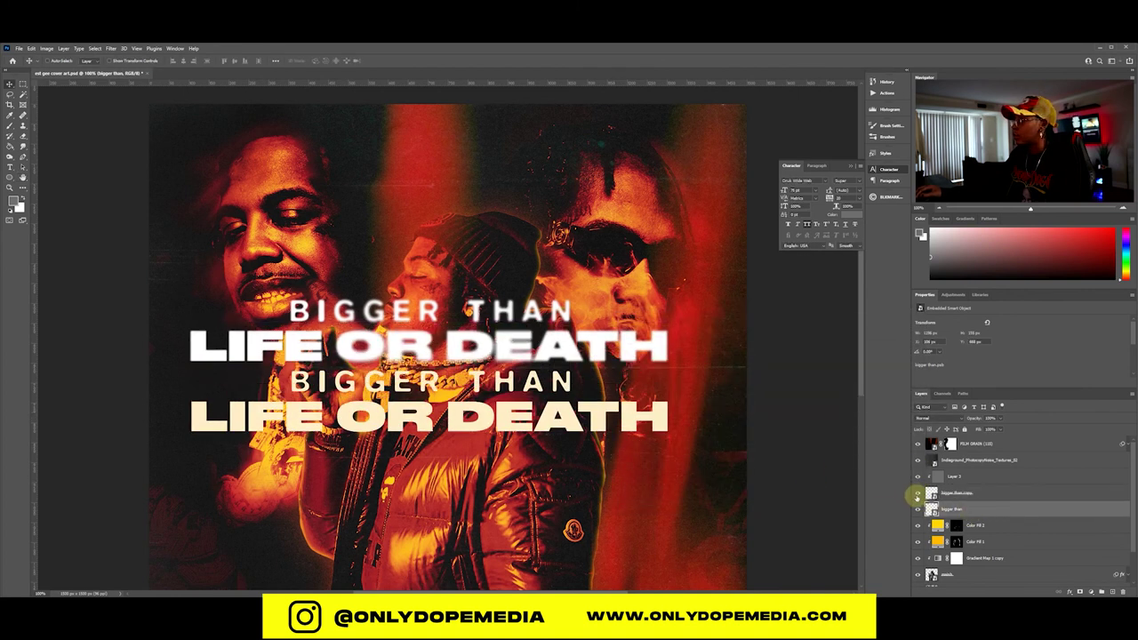
{"action": "left_click", "coordinate": [1021, 494]}
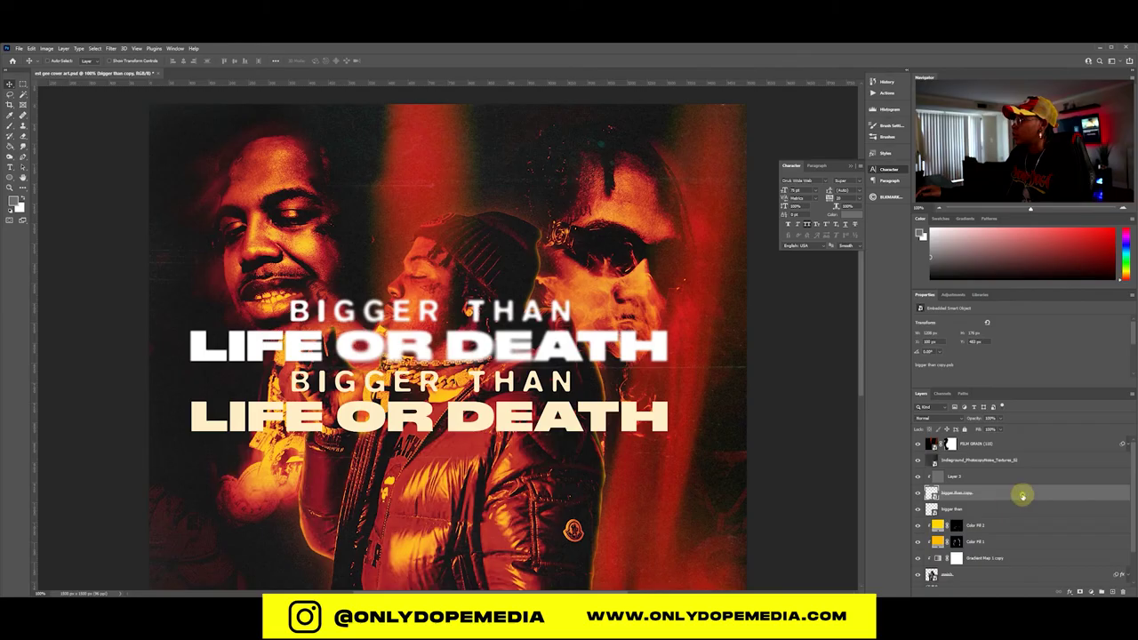
{"action": "double_click", "coordinate": [1018, 493]}
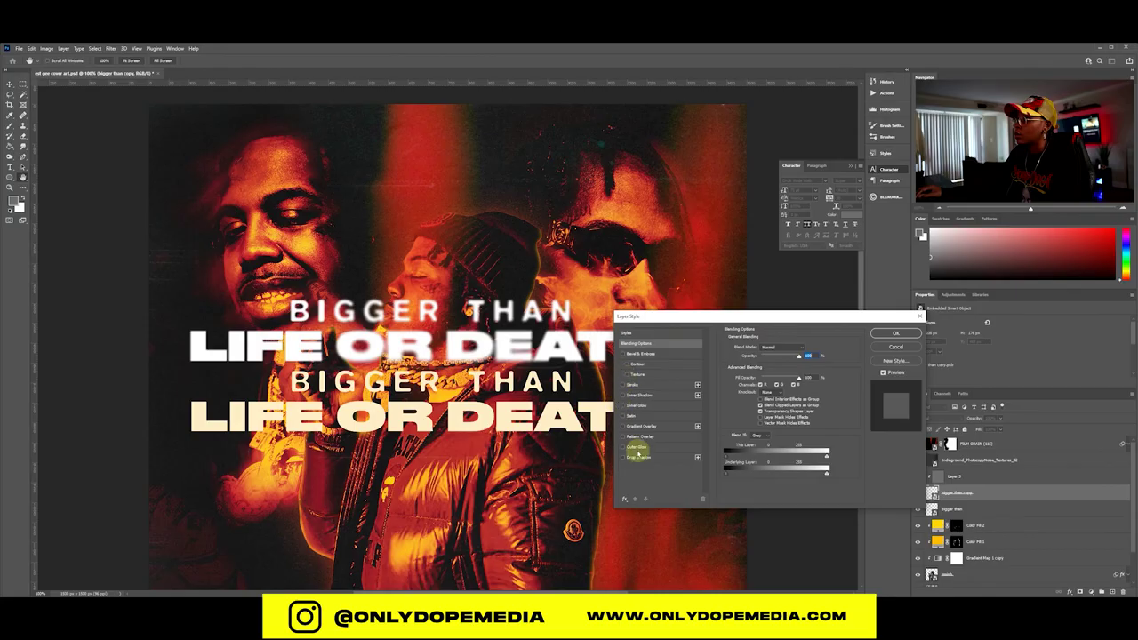
{"action": "left_click", "coordinate": [627, 500]}
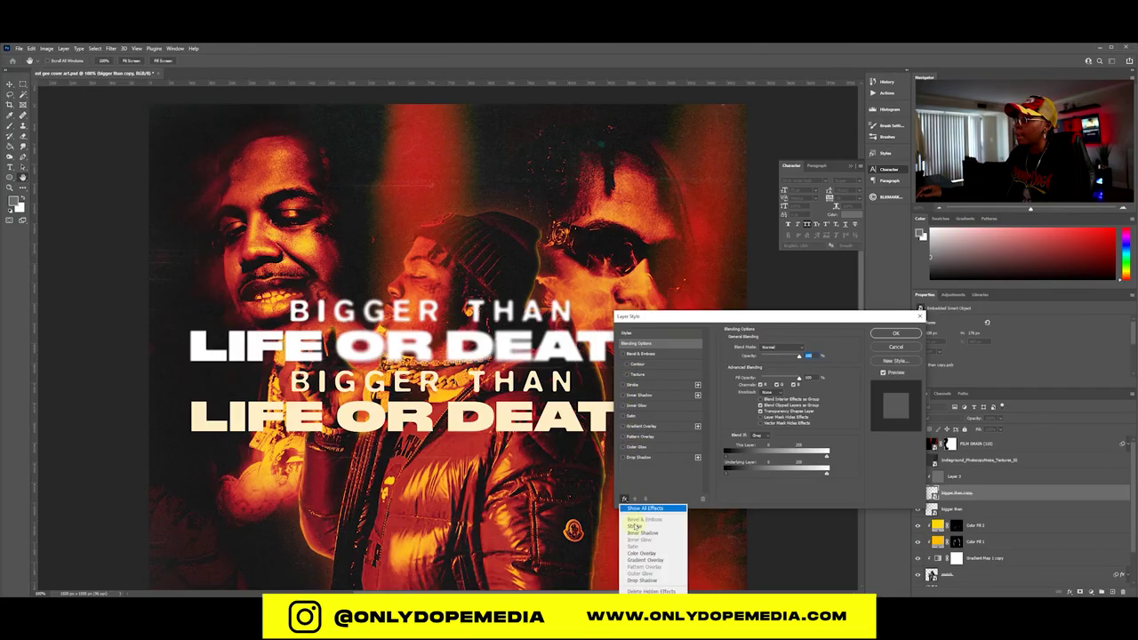
{"action": "left_click", "coordinate": [653, 554]}
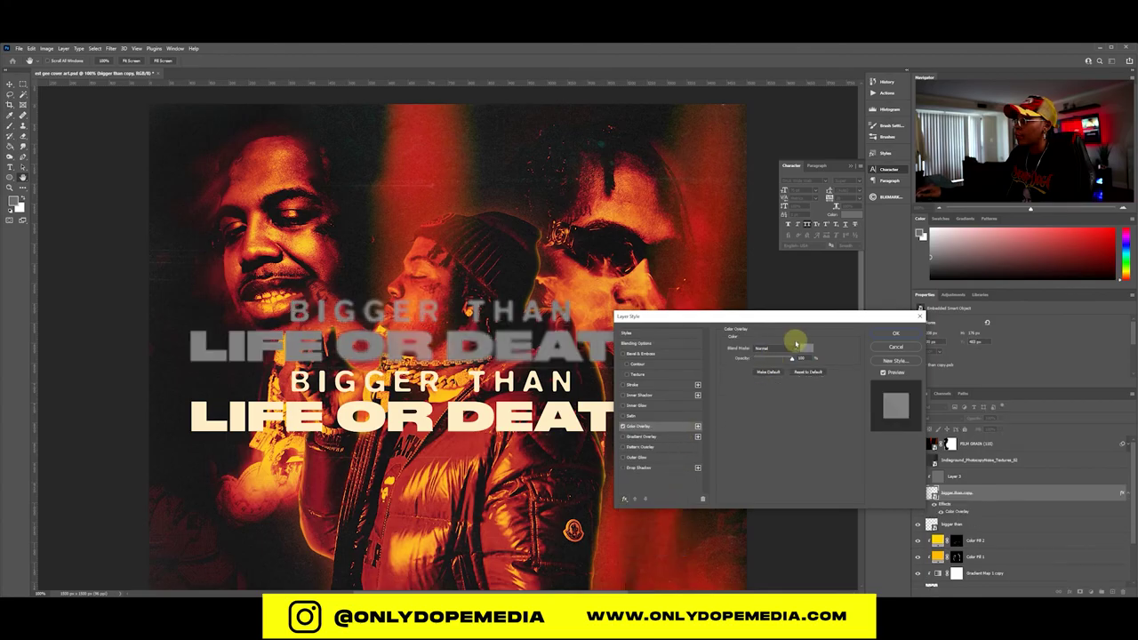
{"action": "left_click", "coordinate": [805, 348]}
{"action": "type", "text": "ffefd0"}
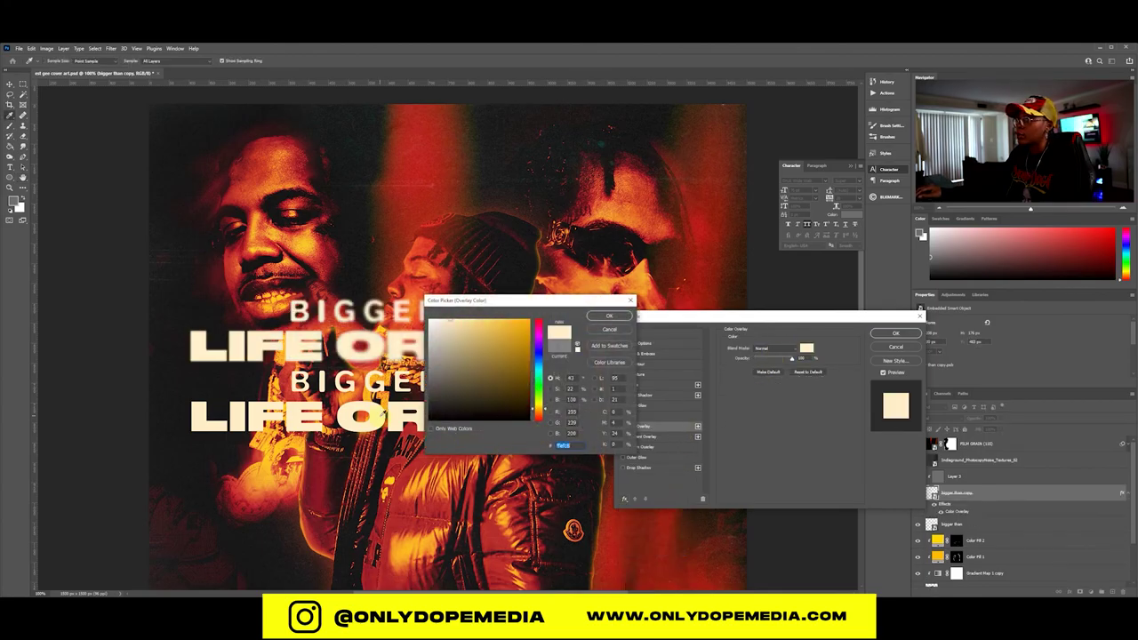
{"action": "key", "text": "Return"}
{"action": "key", "text": "Return"}
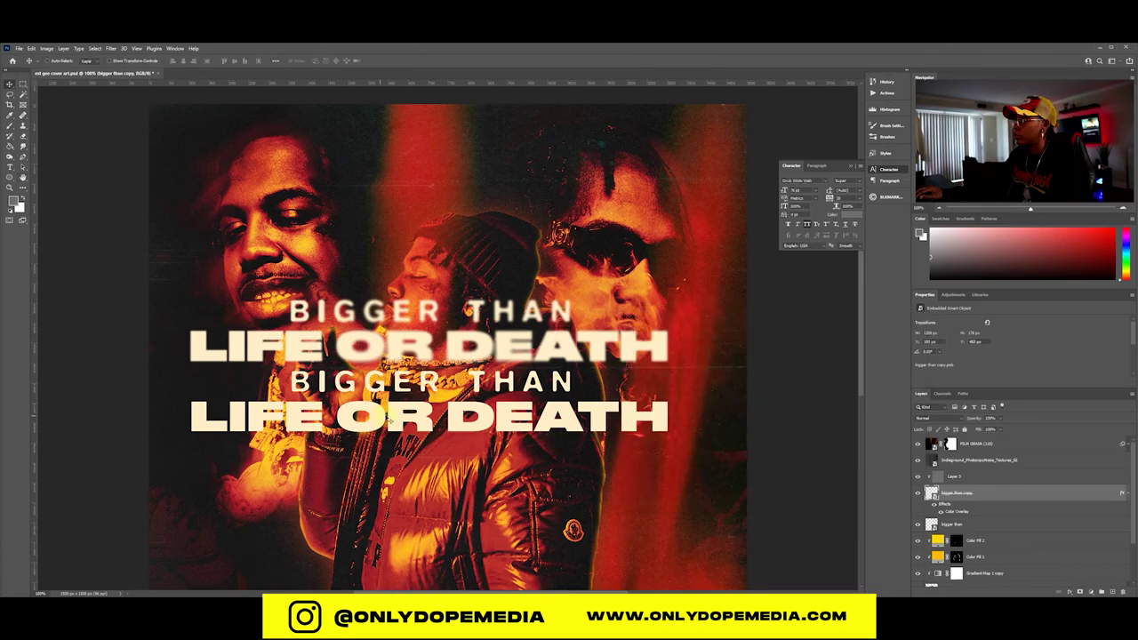
Step: Delete the original bigger than title layer and save the cover
{"action": "left_click", "coordinate": [980, 522]}
{"action": "key", "text": "Delete"}
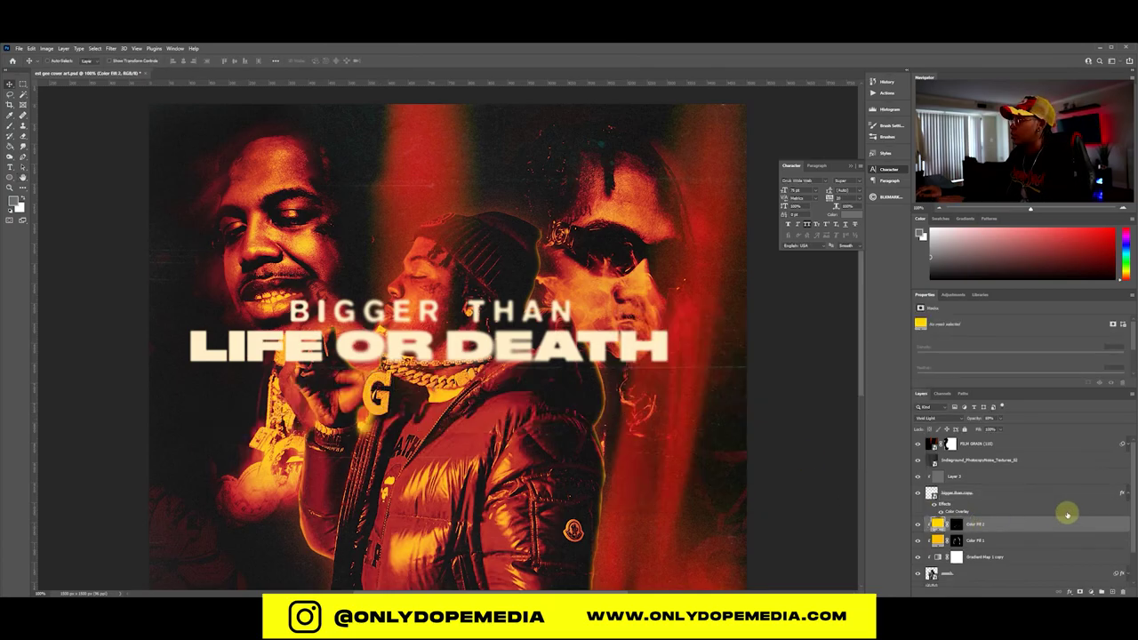
{"action": "left_click", "coordinate": [1124, 492]}
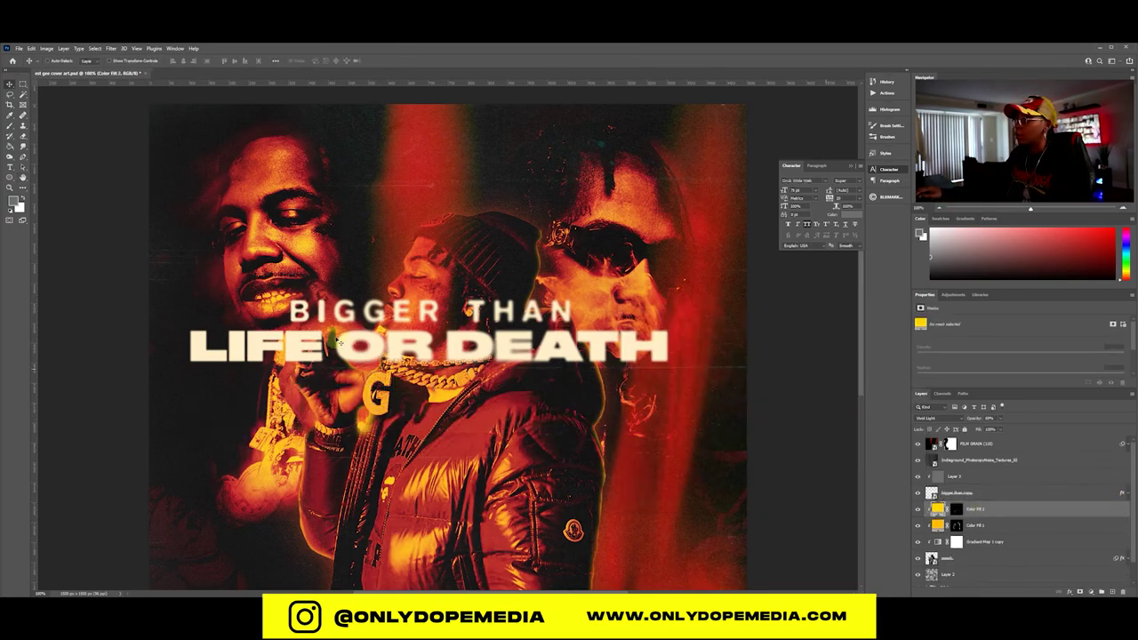
{"action": "key", "text": "ctrl+s"}
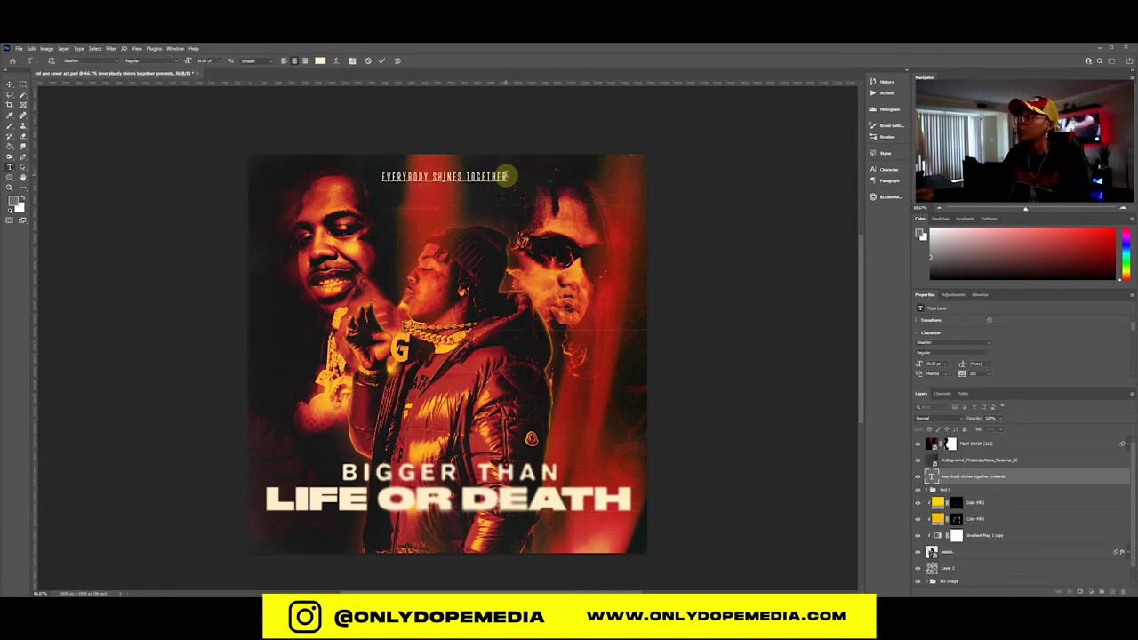
Step: Change the presents line's font and give both EST GEE and the presents line a slight Gaussian Blur
{"action": "left_click", "coordinate": [66, 60]}
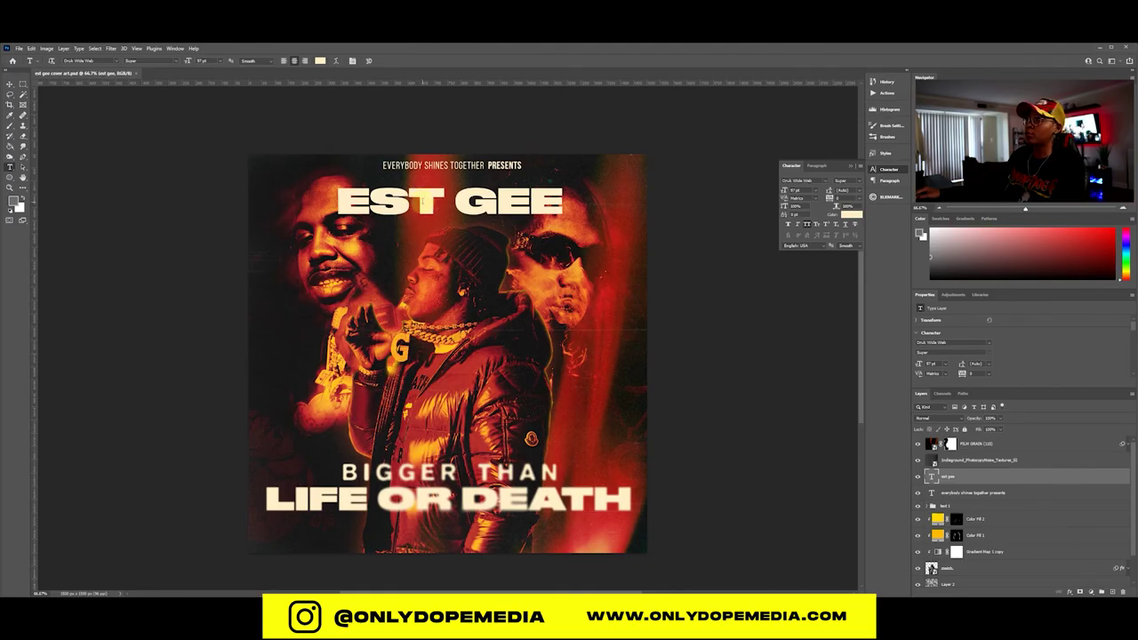
{"action": "left_click", "coordinate": [109, 49]}
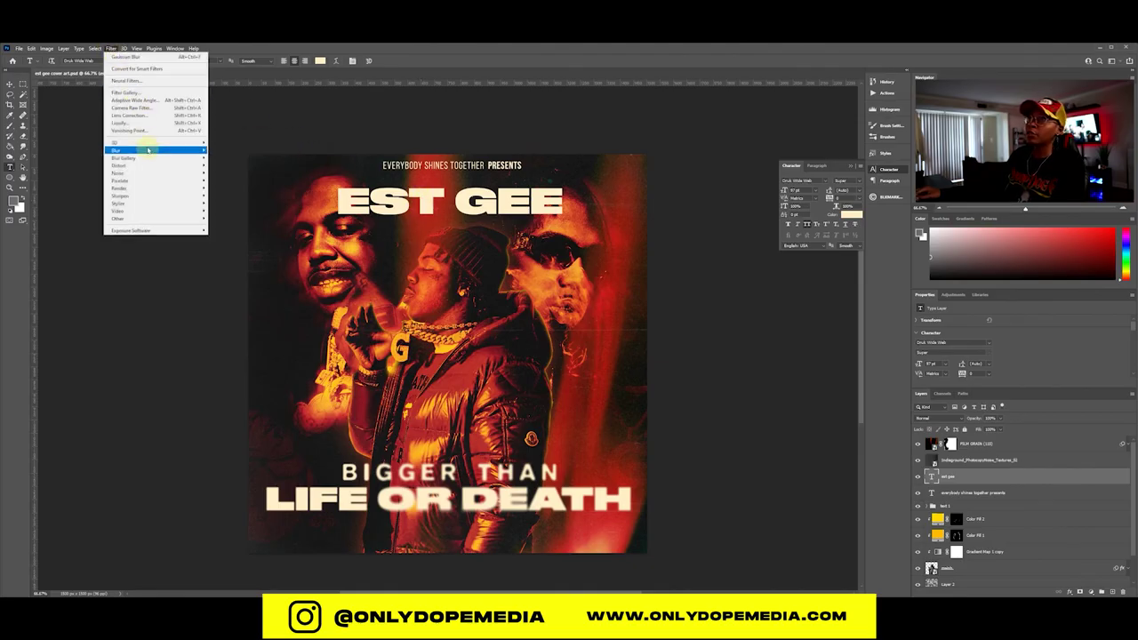
{"action": "mouse_move", "coordinate": [147, 151]}
{"action": "mouse_move", "coordinate": [136, 49]}
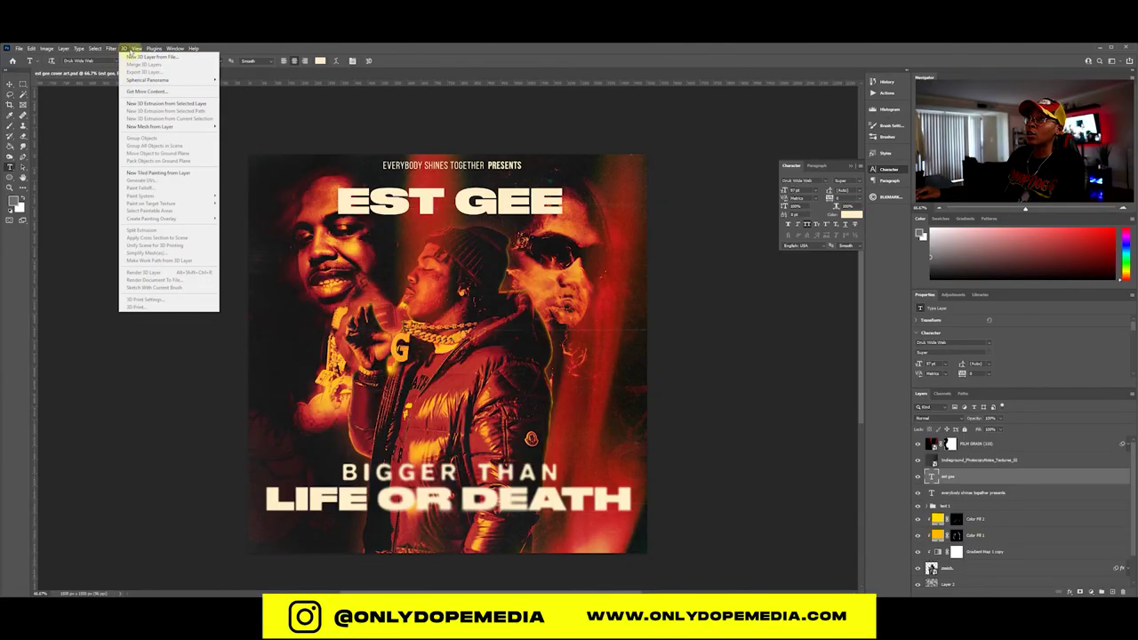
{"action": "left_click", "coordinate": [111, 56]}
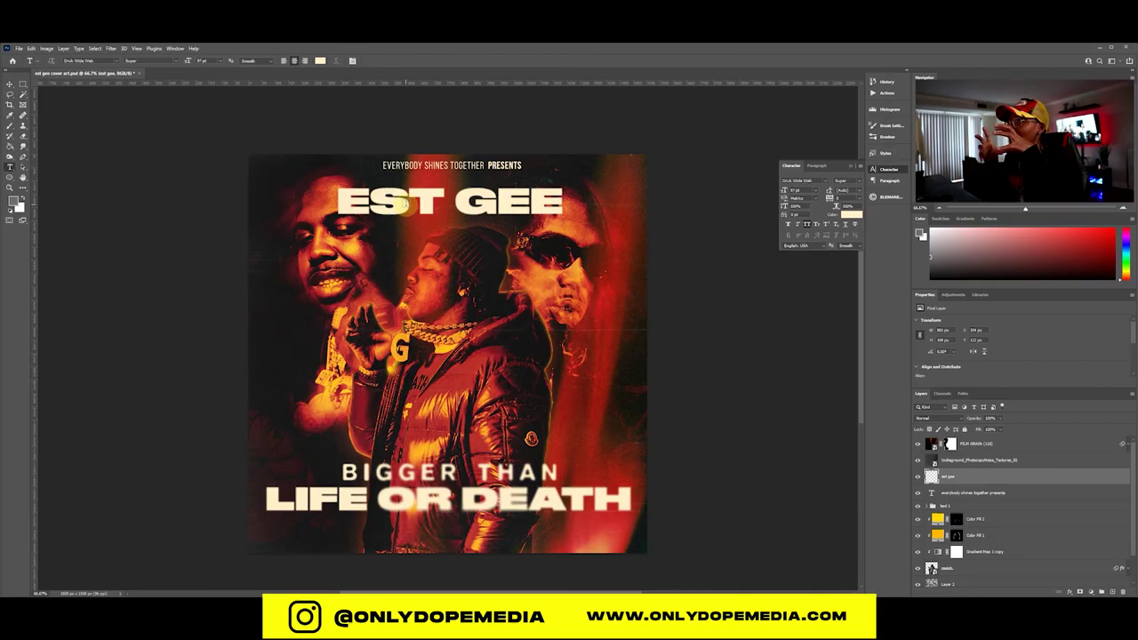
{"action": "left_click", "coordinate": [957, 492]}
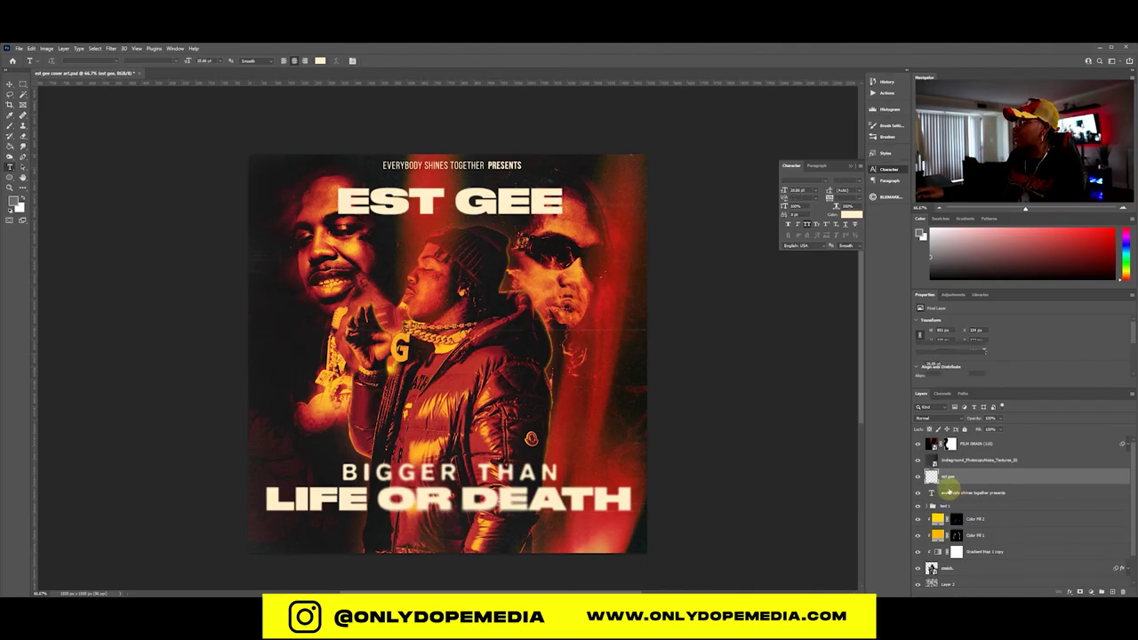
{"action": "left_click", "coordinate": [111, 48]}
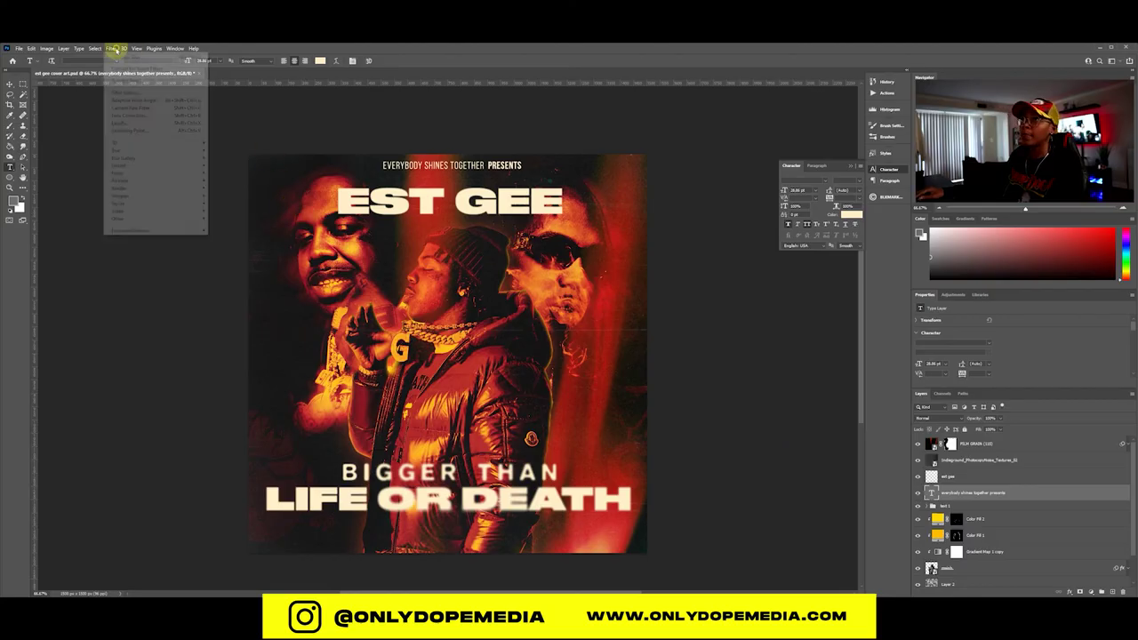
{"action": "left_click", "coordinate": [120, 58]}
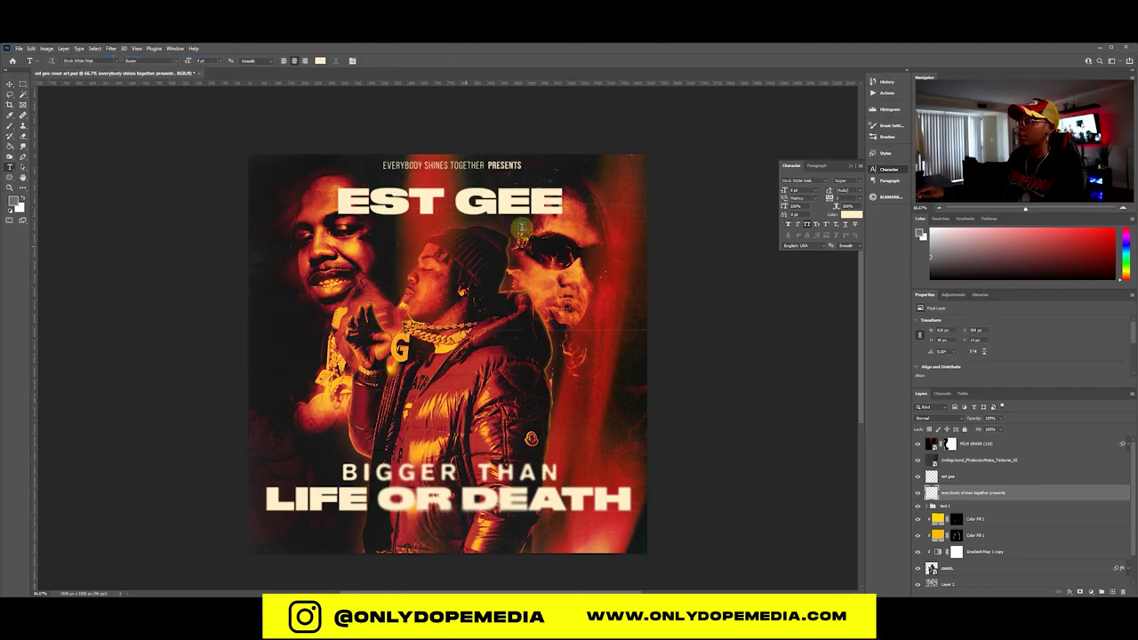
Step: Nudge the EST GEE header up slightly and select both header text layers together
{"action": "left_click", "coordinate": [971, 478]}
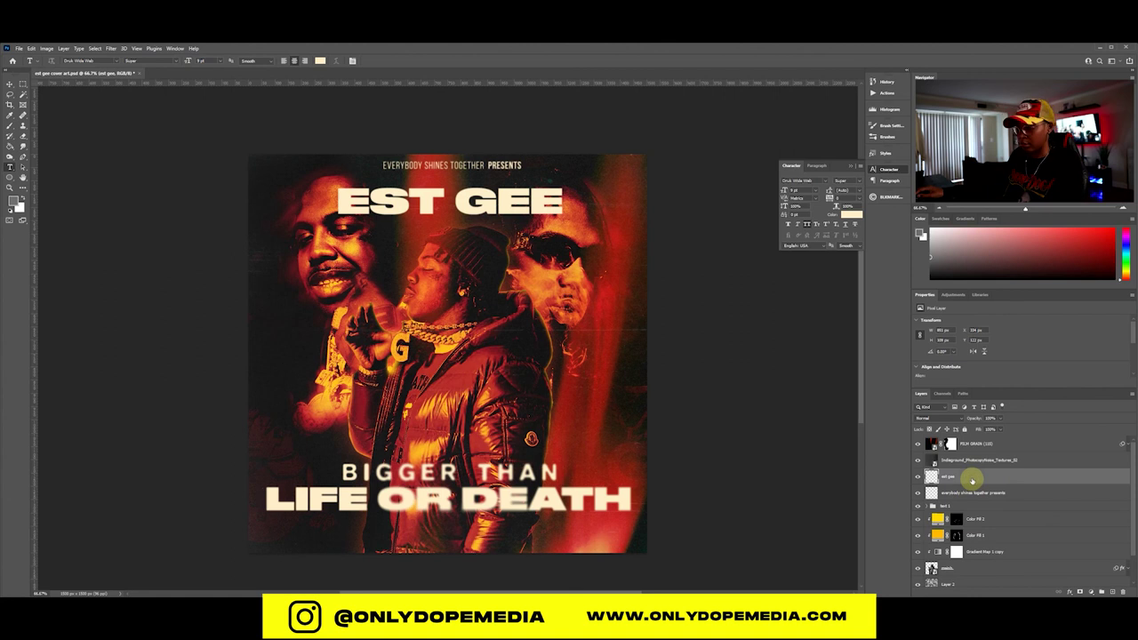
{"action": "key", "text": "v"}
{"action": "left_click_drag", "start_coordinate": [509, 191], "coordinate": [508, 175]}
{"action": "left_click", "coordinate": [972, 492], "text": "shift"}
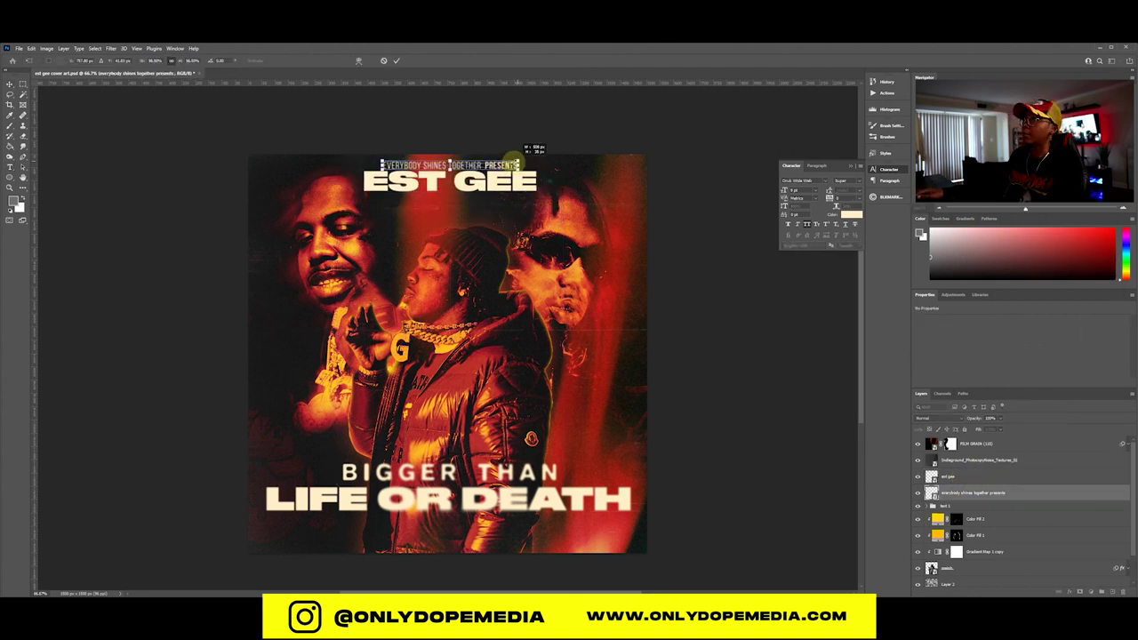
{"action": "right_click", "coordinate": [965, 490]}
Step: Group the two header text layers, then open the Camera Raw Filter's Effects on the merged cover
{"action": "left_click", "coordinate": [986, 258]}
{"action": "key", "text": "ctrl+t"}
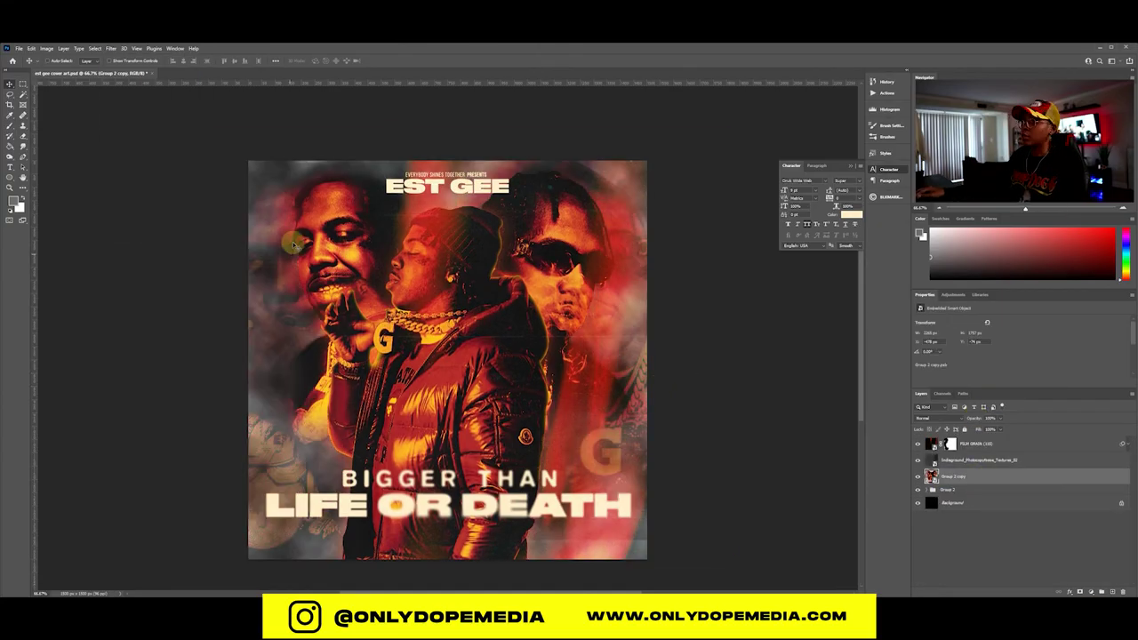
{"action": "left_click", "coordinate": [110, 48]}
{"action": "left_click", "coordinate": [114, 109]}
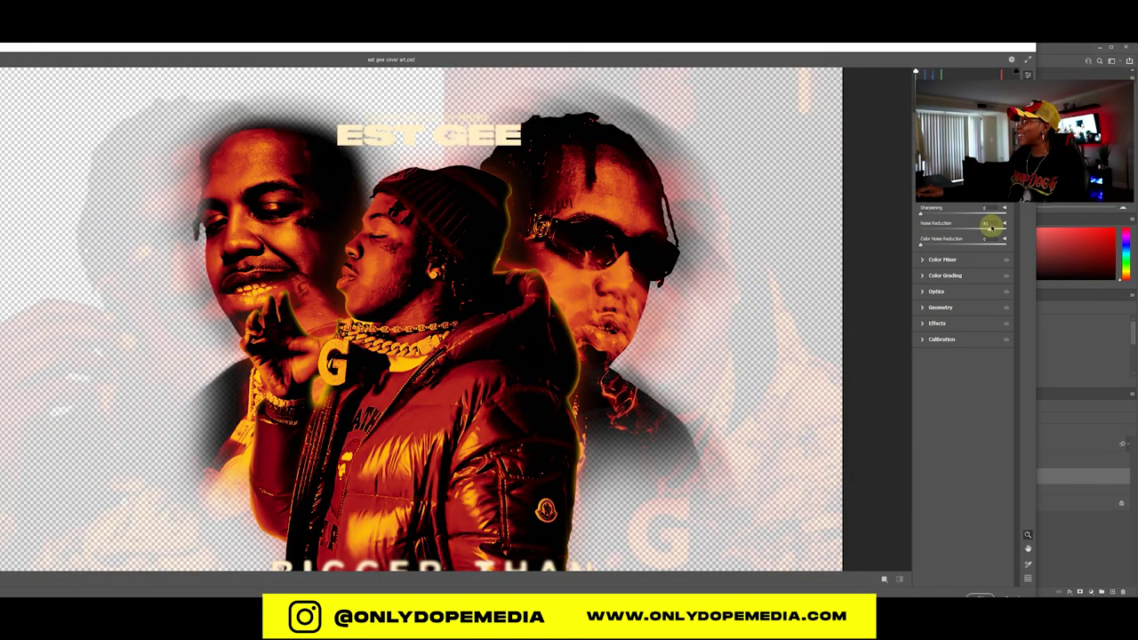
{"action": "left_click", "coordinate": [922, 325]}
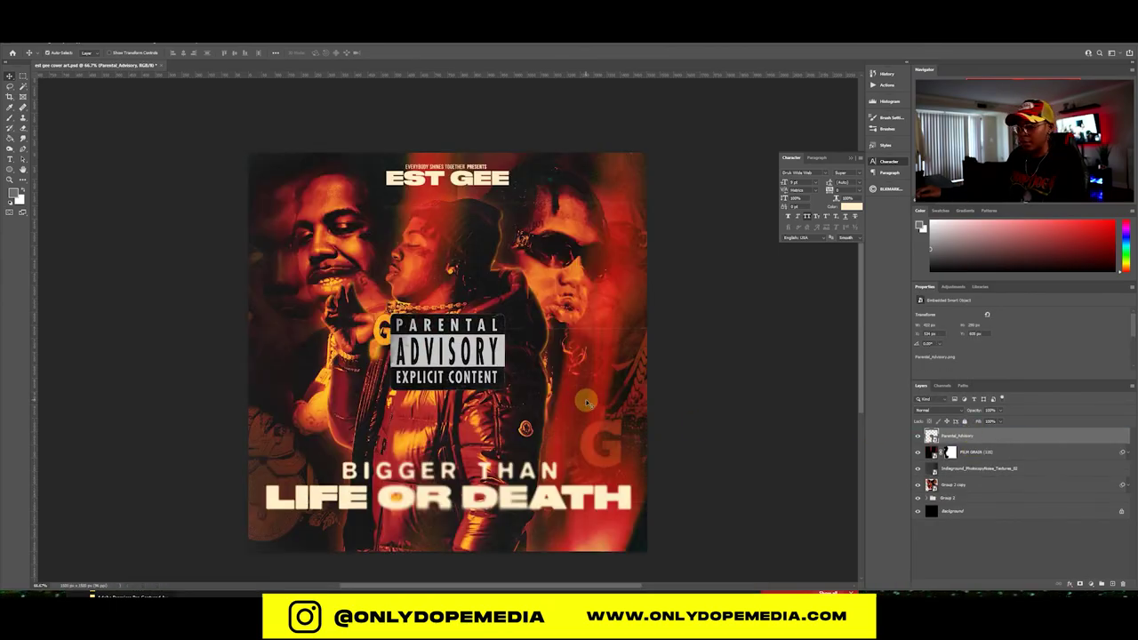
Step: Shrink the Parental Advisory logo into the top-right corner and save the file
{"action": "key", "text": "ctrl+t"}
{"action": "left_click_drag", "start_coordinate": [388, 313], "coordinate": [628, 166]}
{"action": "key", "text": "Return"}
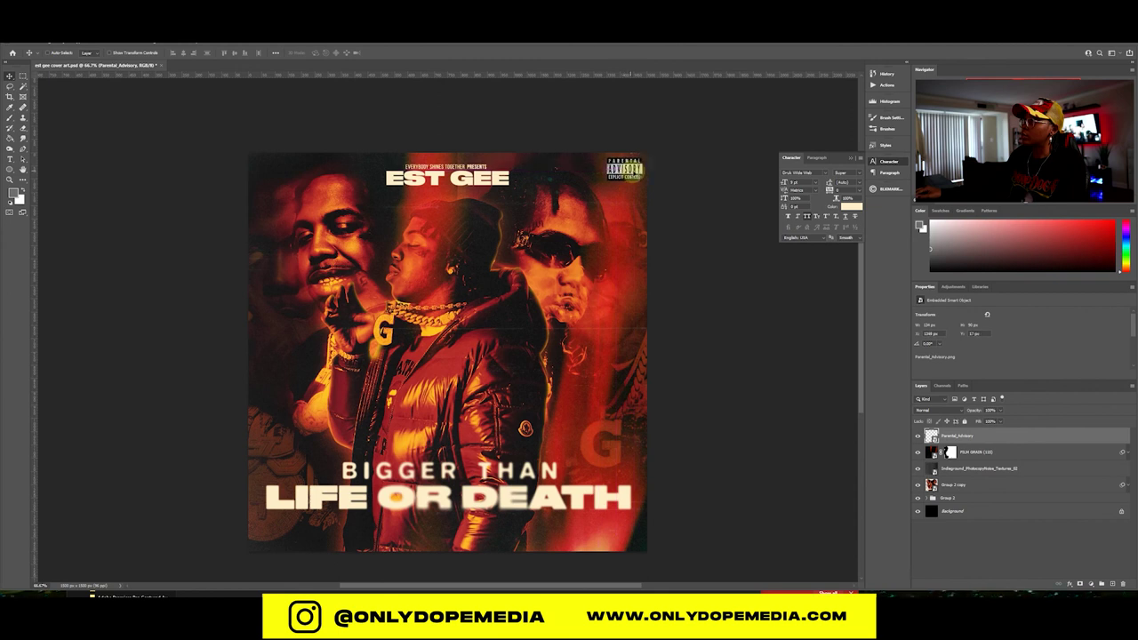
{"action": "key", "text": "ctrl+s"}
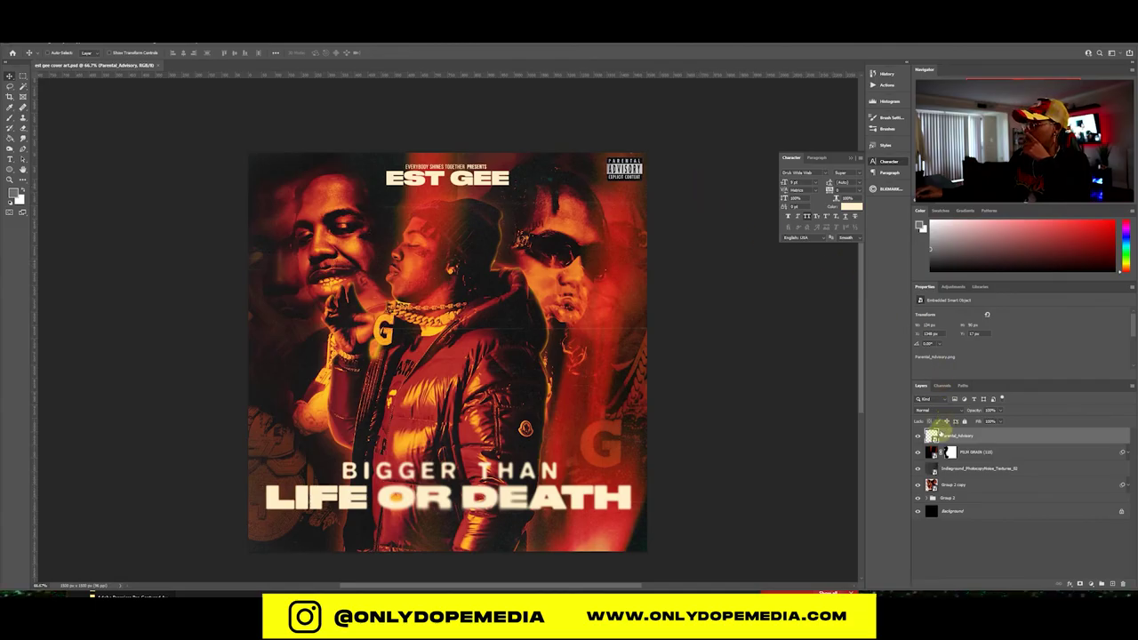
Step: Toggle the texture and FILM GRAIN layers off and on to compare, then select FILM GRAIN
{"action": "left_click", "coordinate": [918, 468]}
{"action": "left_click", "coordinate": [918, 468]}
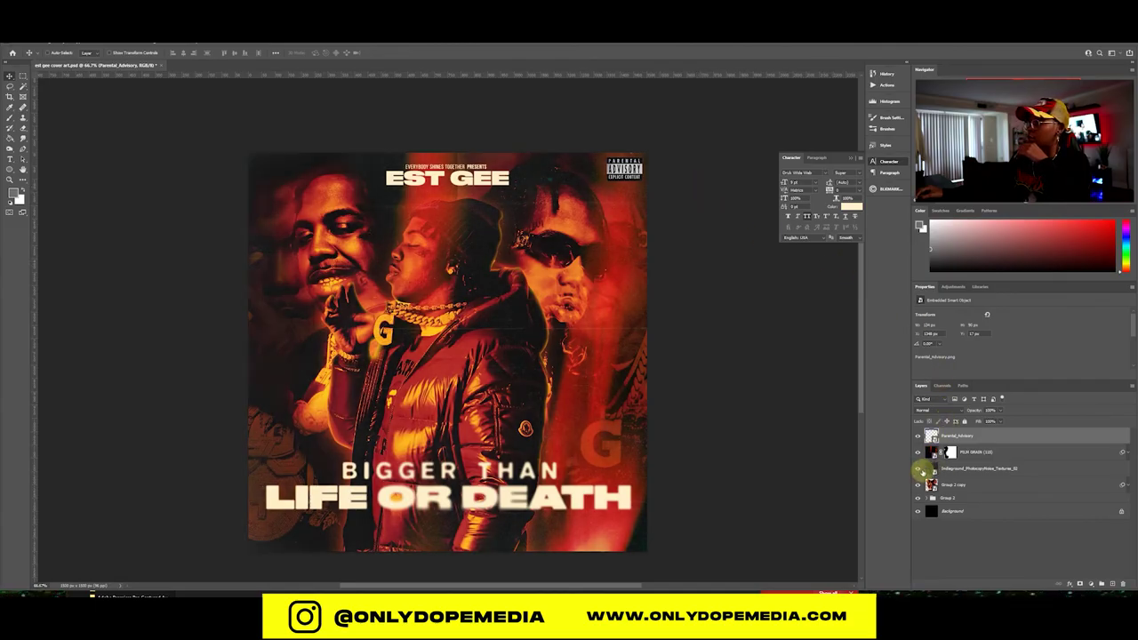
{"action": "left_click", "coordinate": [918, 452]}
{"action": "left_click", "coordinate": [919, 452]}
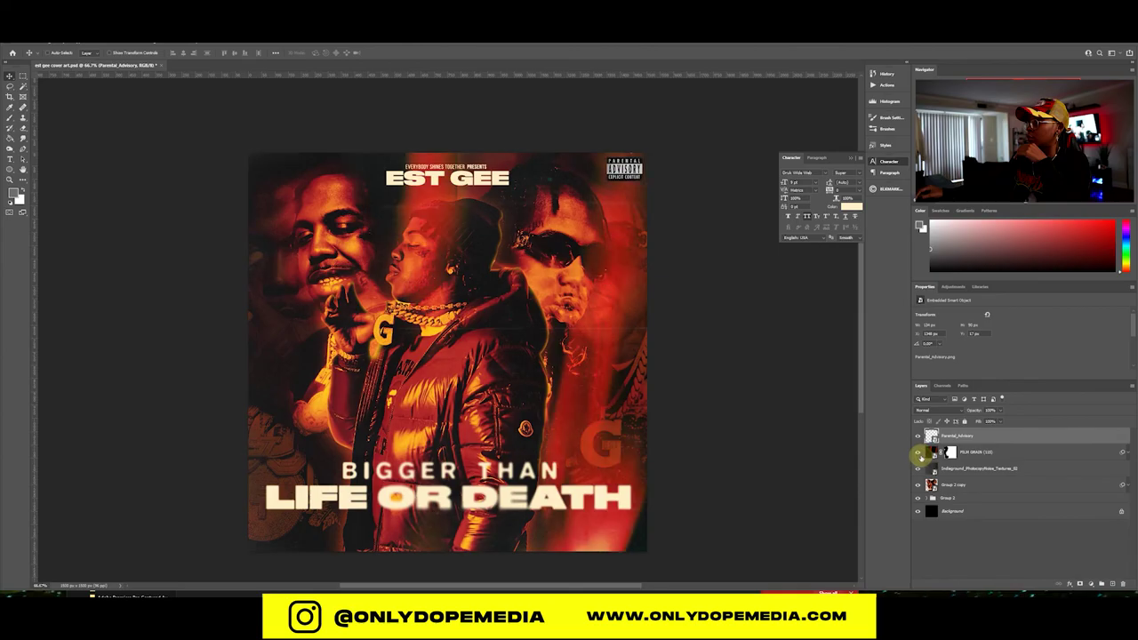
{"action": "left_click", "coordinate": [1001, 453]}
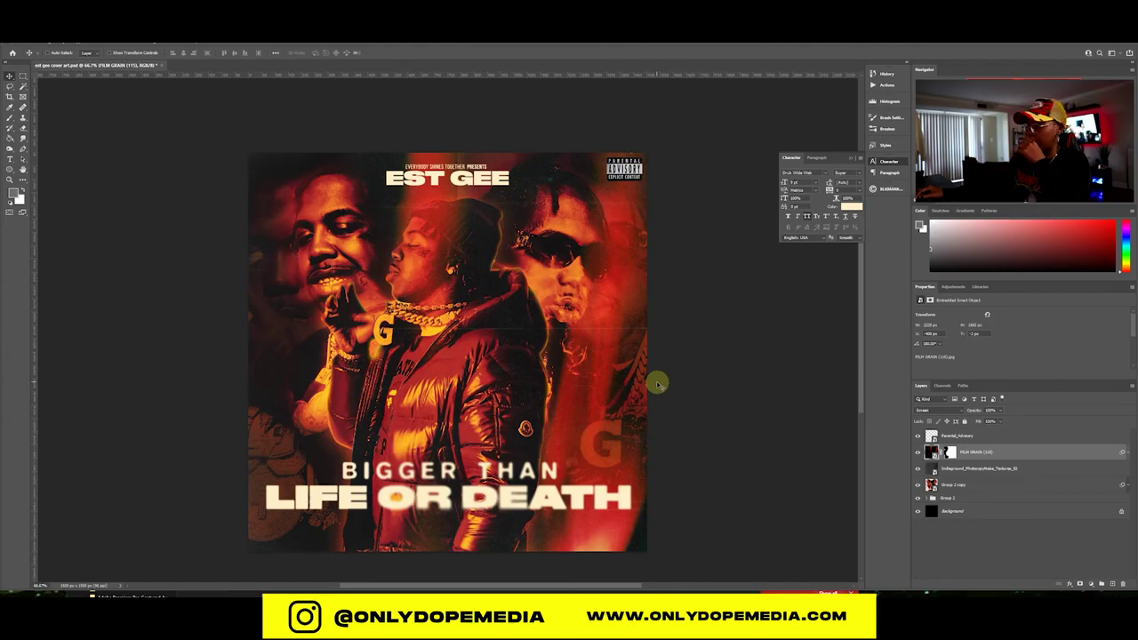
Step: Brush black onto the FILM GRAIN mask over the centre rapper's jacket
{"action": "left_click", "coordinate": [949, 452]}
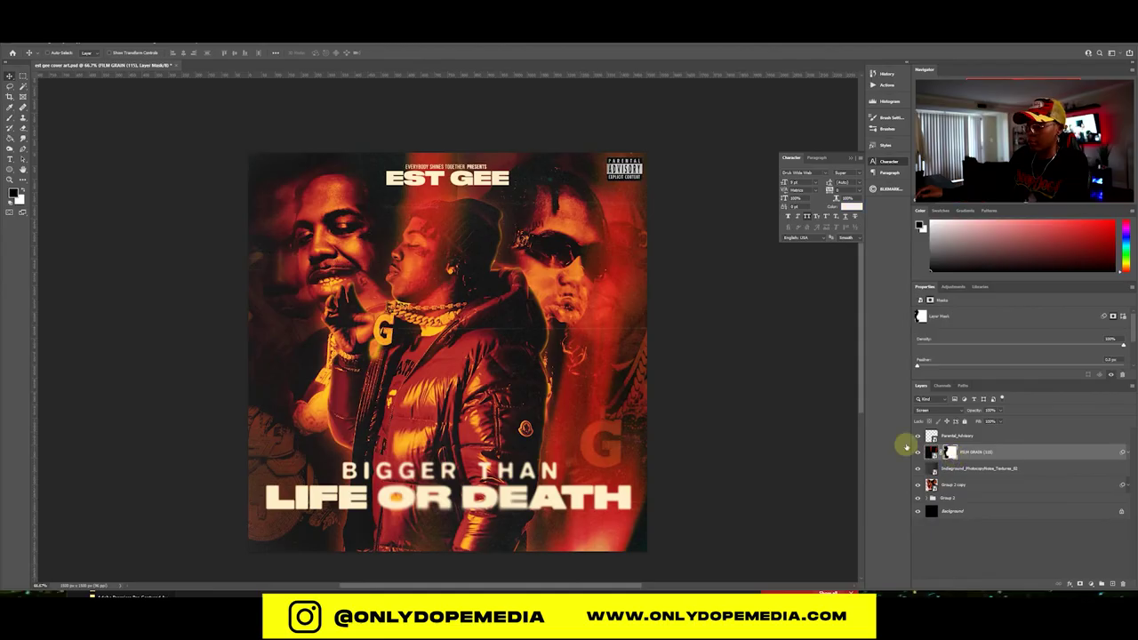
{"action": "key", "text": "b"}
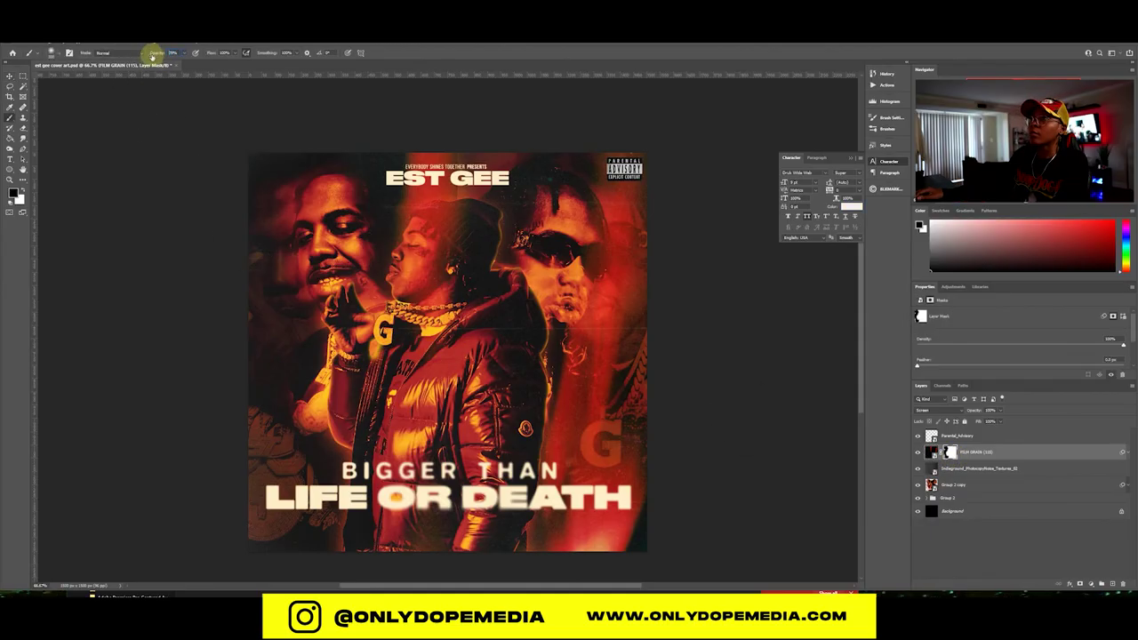
{"action": "left_click", "coordinate": [226, 326]}
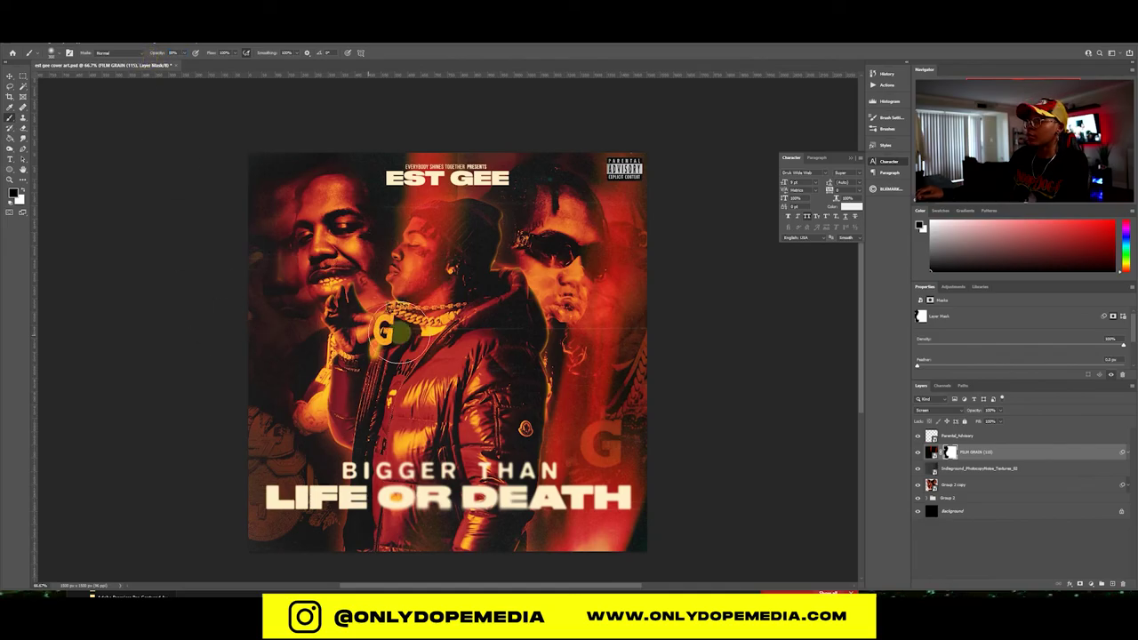
{"action": "mouse_move", "coordinate": [453, 332]}
{"action": "left_mouse_down"}
{"action": "mouse_move", "coordinate": [522, 335]}
{"action": "mouse_move", "coordinate": [444, 336]}
{"action": "left_mouse_up"}
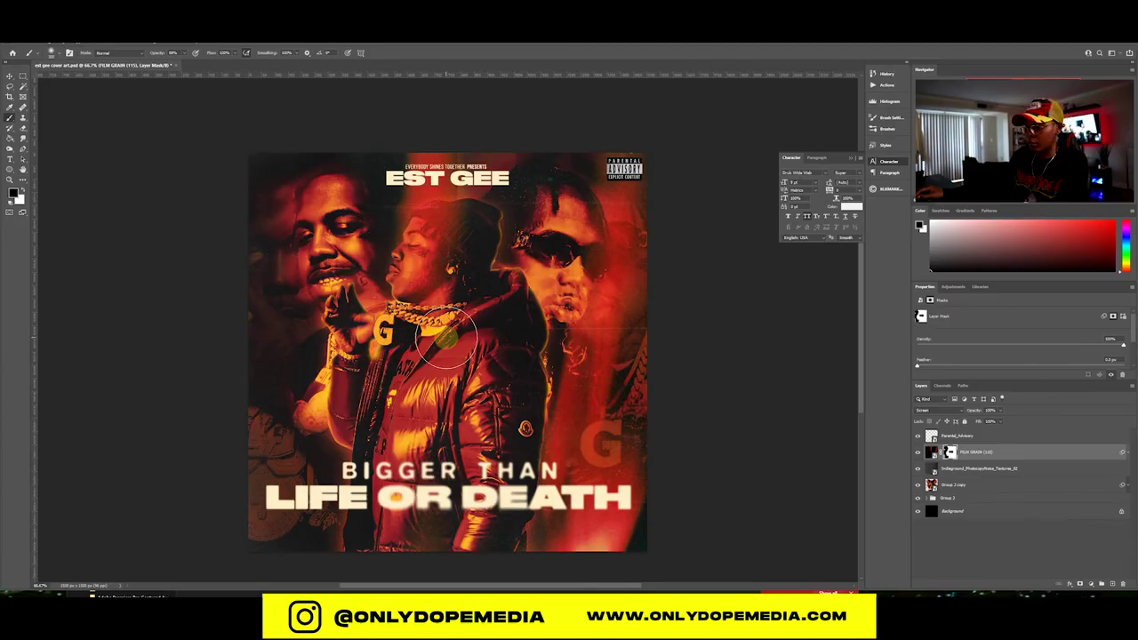